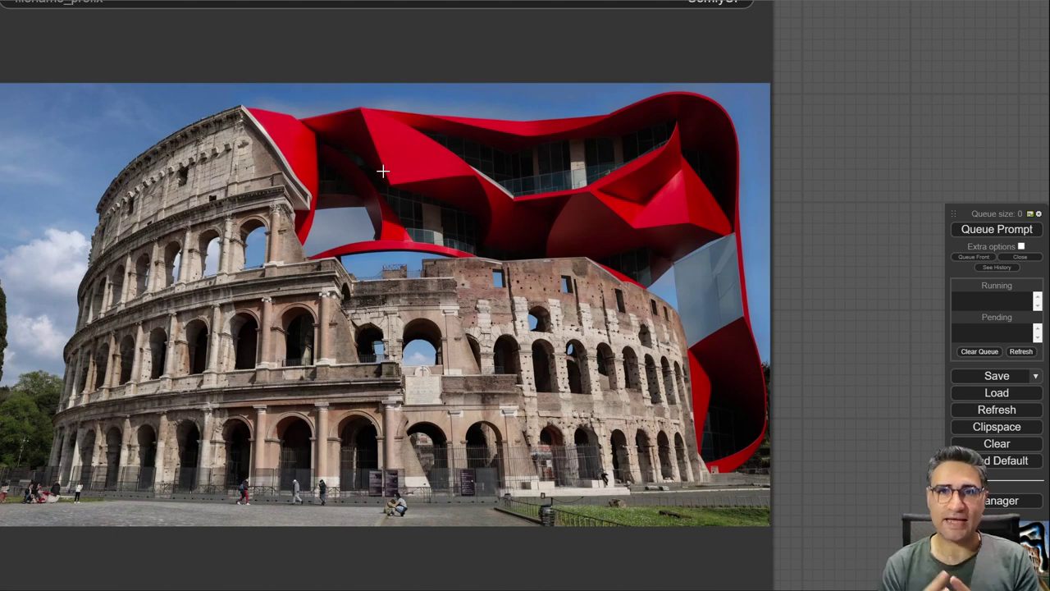
Inspect the Save Image result and the connected sampler, ControlNet and inpainting nodes in the workflow
{"action": "scroll", "coordinate": [382, 170], "scroll_direction": "down", "scroll_amount": 5}
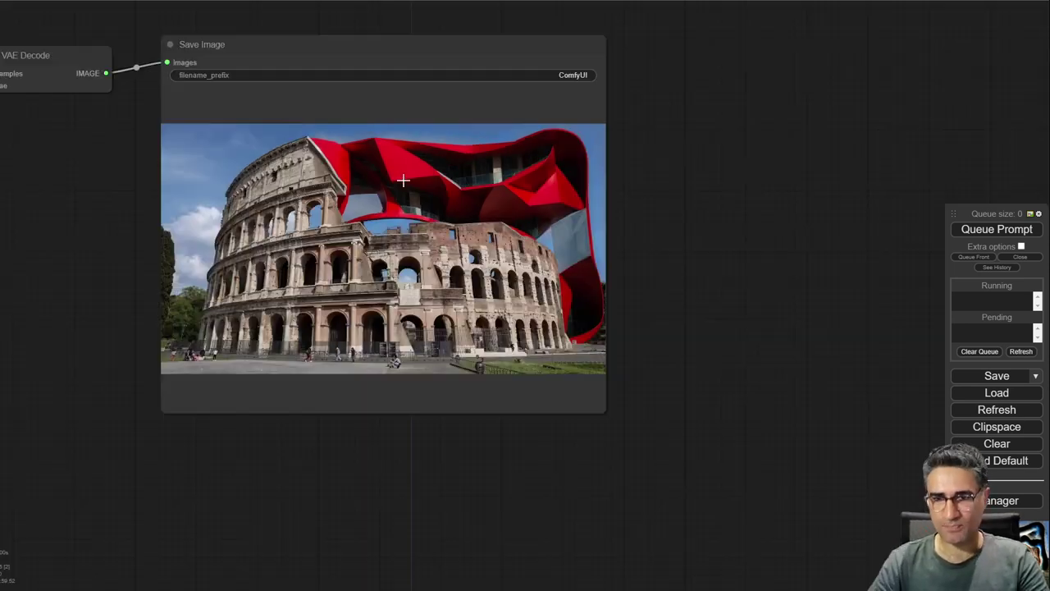
{"action": "left_click_drag", "start_coordinate": [180, 314], "coordinate": [583, 528]}
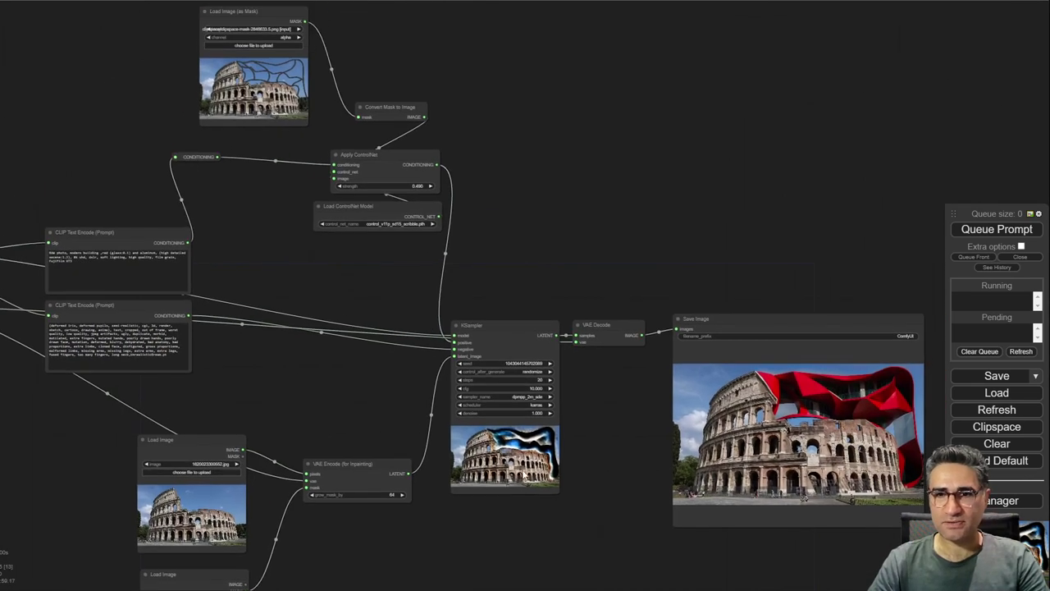
{"action": "scroll", "coordinate": [353, 391], "scroll_direction": "down", "scroll_amount": 3}
{"action": "left_click_drag", "start_coordinate": [352, 392], "coordinate": [423, 262]}
{"action": "scroll", "coordinate": [173, 234], "scroll_direction": "up", "scroll_amount": 3}
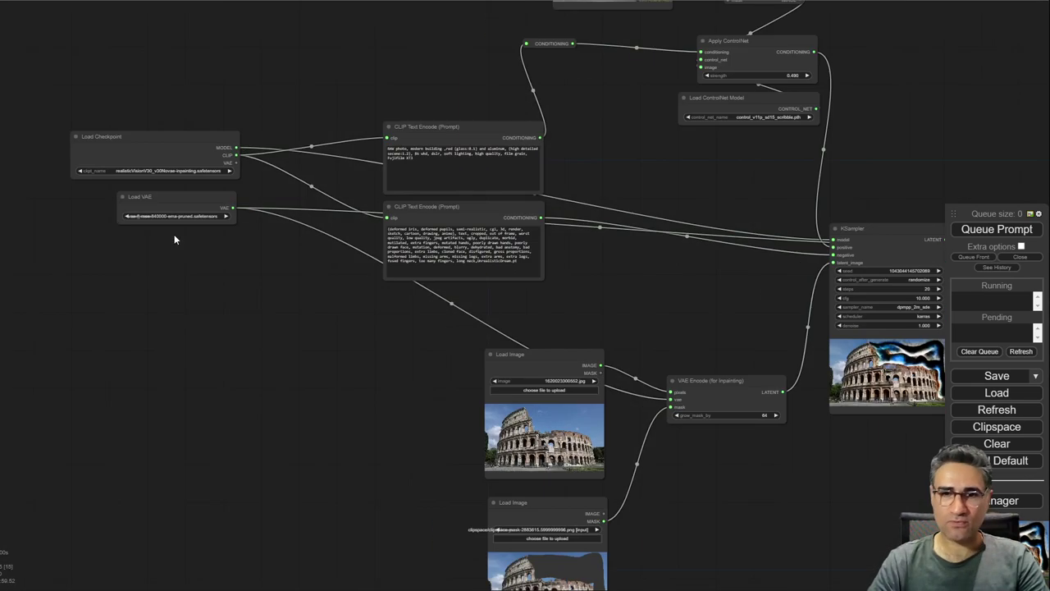
Examine the Load Checkpoint and Load VAE nodes, including their selected model files and connections to the prompt nodes
{"action": "scroll", "coordinate": [151, 267], "scroll_direction": "up", "scroll_amount": 3}
{"action": "left_click_drag", "start_coordinate": [151, 266], "coordinate": [324, 403]}
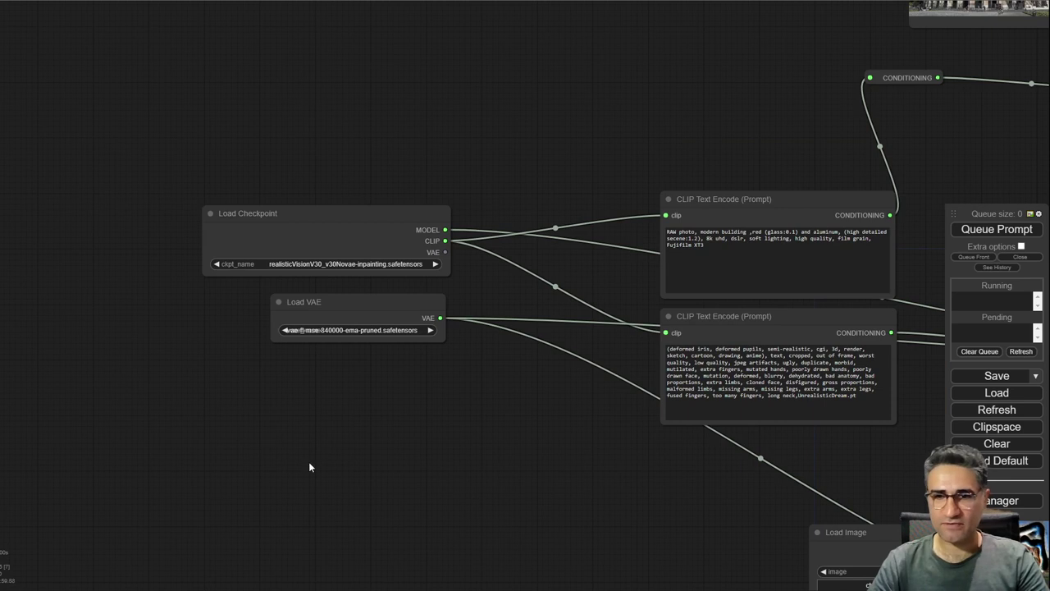
{"action": "scroll", "coordinate": [539, 422], "scroll_direction": "right", "scroll_amount": 10}
{"action": "scroll", "coordinate": [539, 421], "scroll_direction": "down", "scroll_amount": 4}
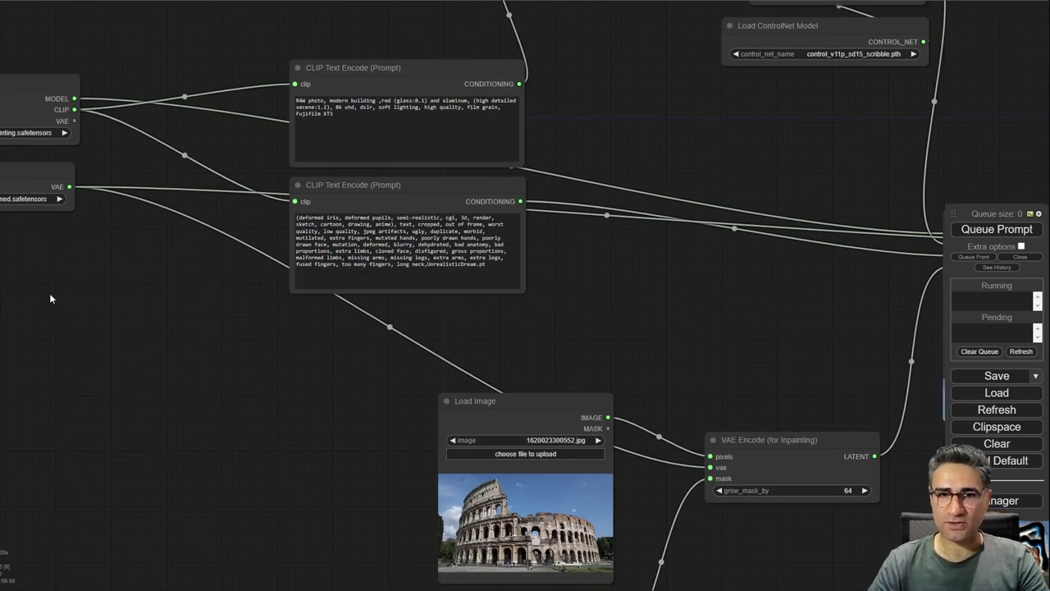
{"action": "left_click_drag", "start_coordinate": [50, 299], "coordinate": [410, 406]}
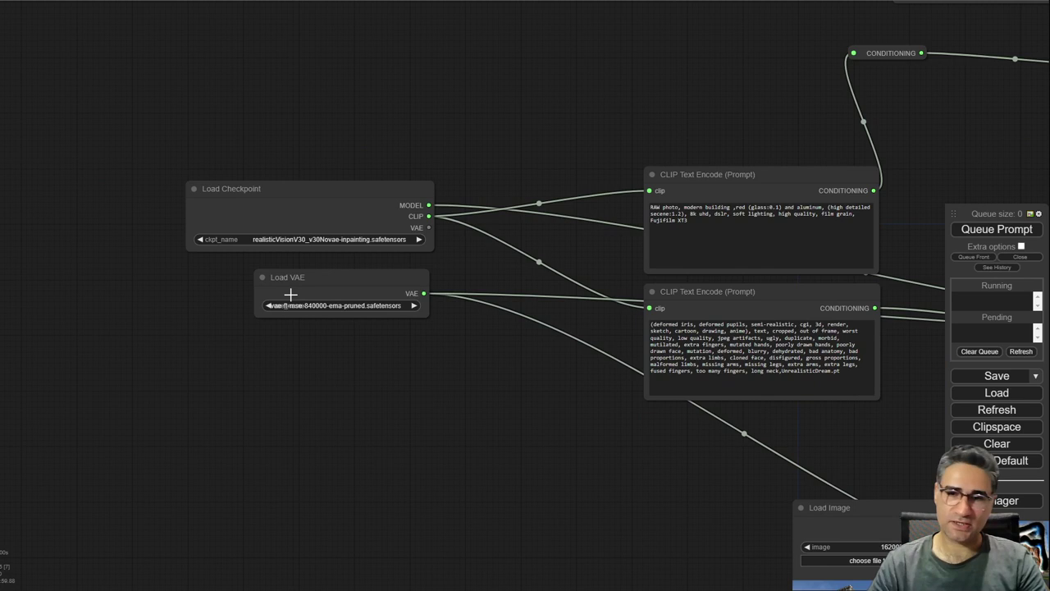
{"action": "scroll", "coordinate": [274, 157], "scroll_direction": "up", "scroll_amount": 10}
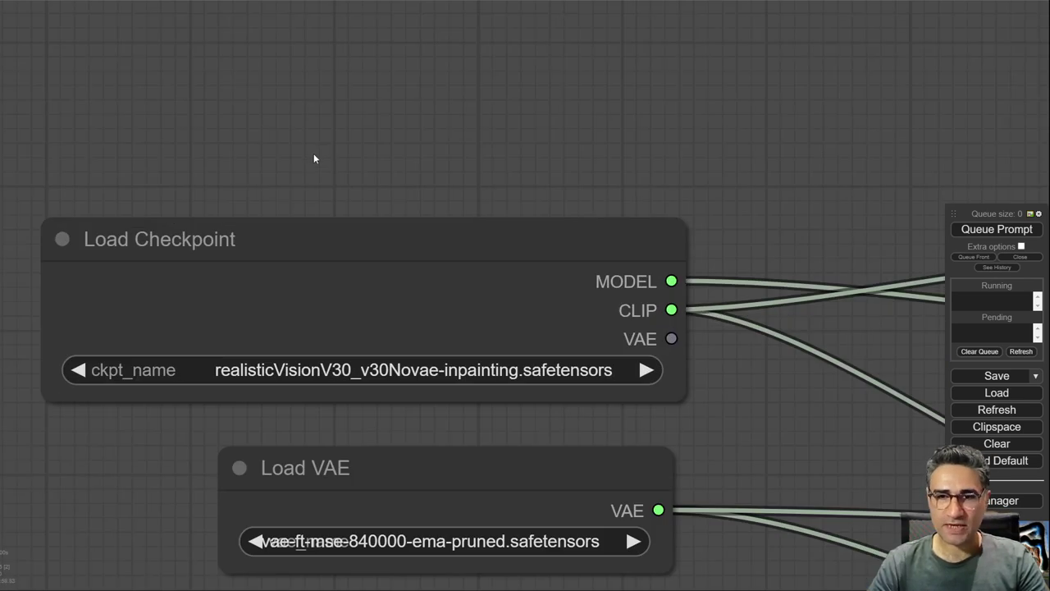
{"action": "left_click_drag", "start_coordinate": [319, 208], "coordinate": [339, 65]}
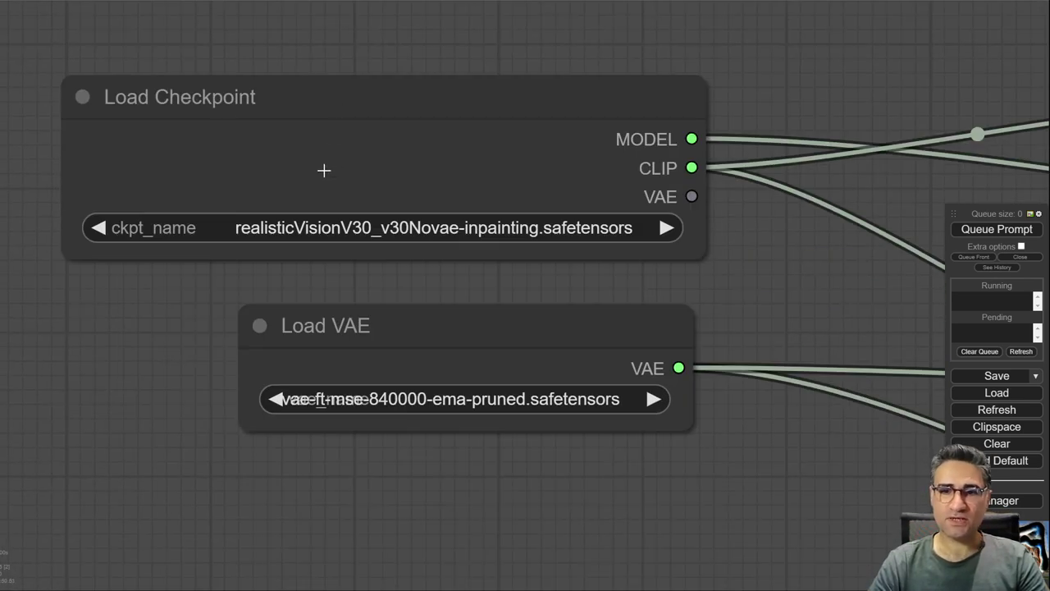
{"action": "scroll", "coordinate": [324, 170], "scroll_direction": "up", "scroll_amount": 2}
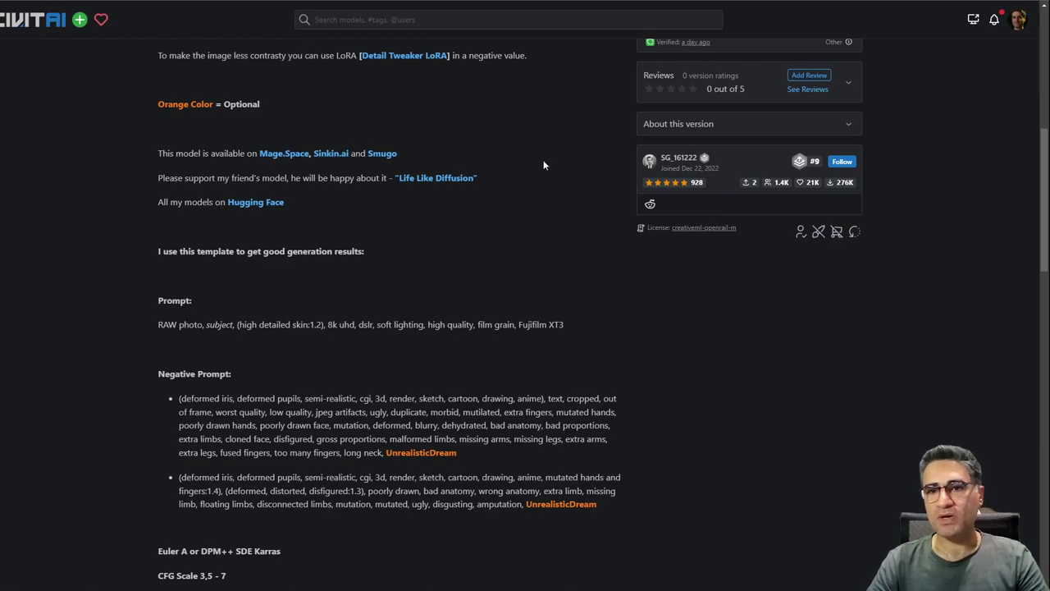
Switch to Civitai and review the Realistic Vision V3.0 page for v3.0-inpainting (noVAE), including its update notes
{"action": "scroll", "coordinate": [544, 164], "scroll_direction": "up", "scroll_amount": 5}
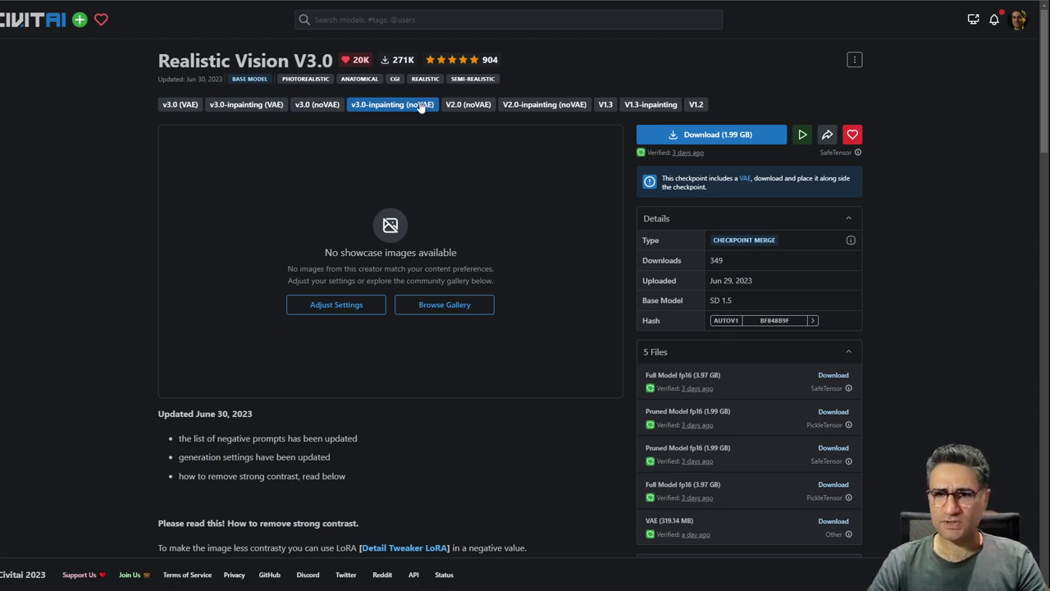
{"action": "scroll", "coordinate": [343, 215], "scroll_direction": "down", "scroll_amount": 3}
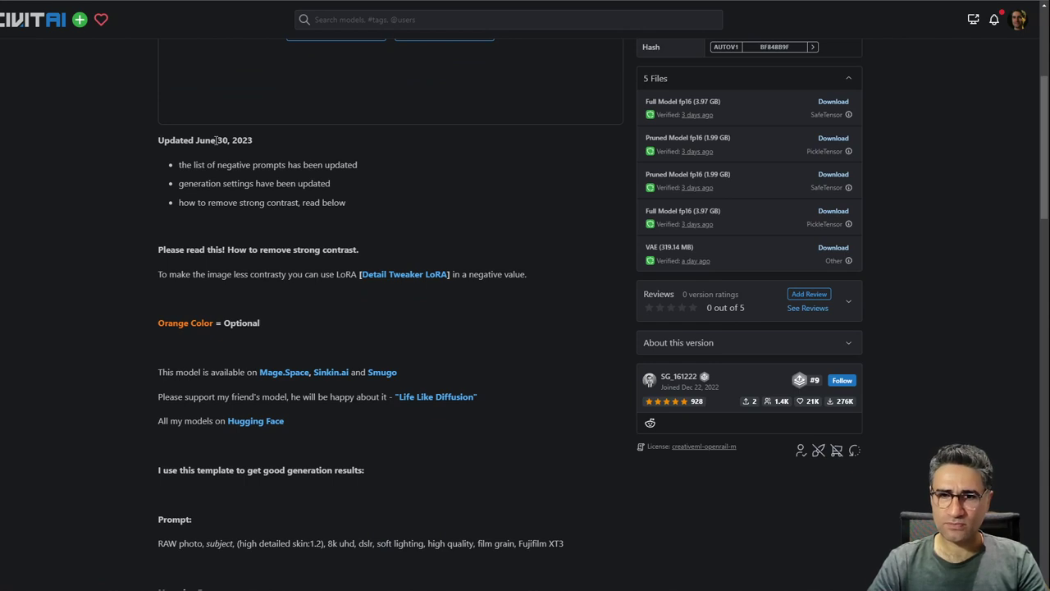
{"action": "left_click_drag", "start_coordinate": [229, 140], "coordinate": [159, 143]}
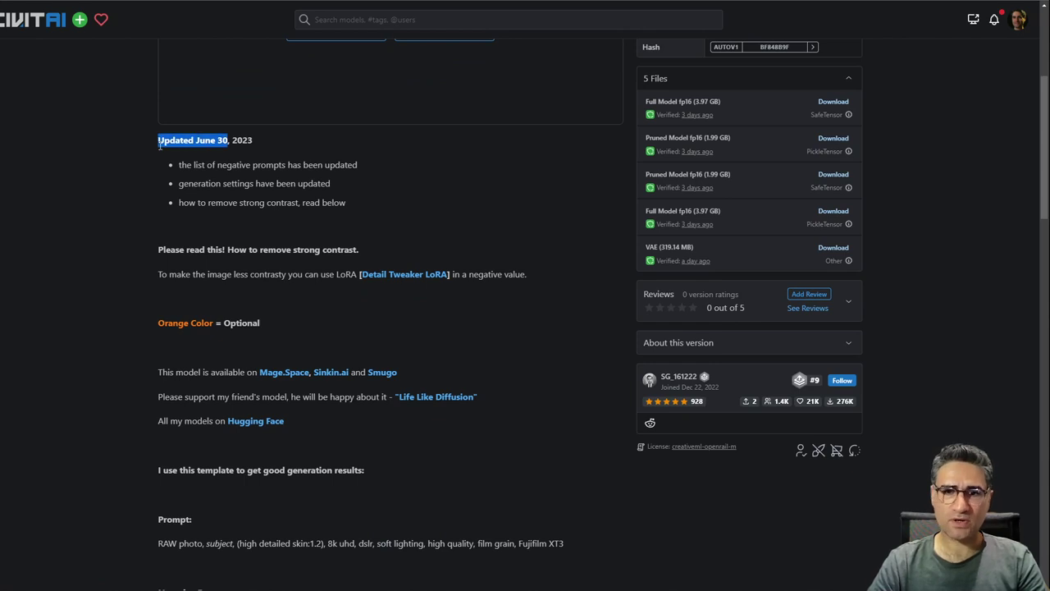
{"action": "left_click", "coordinate": [170, 185]}
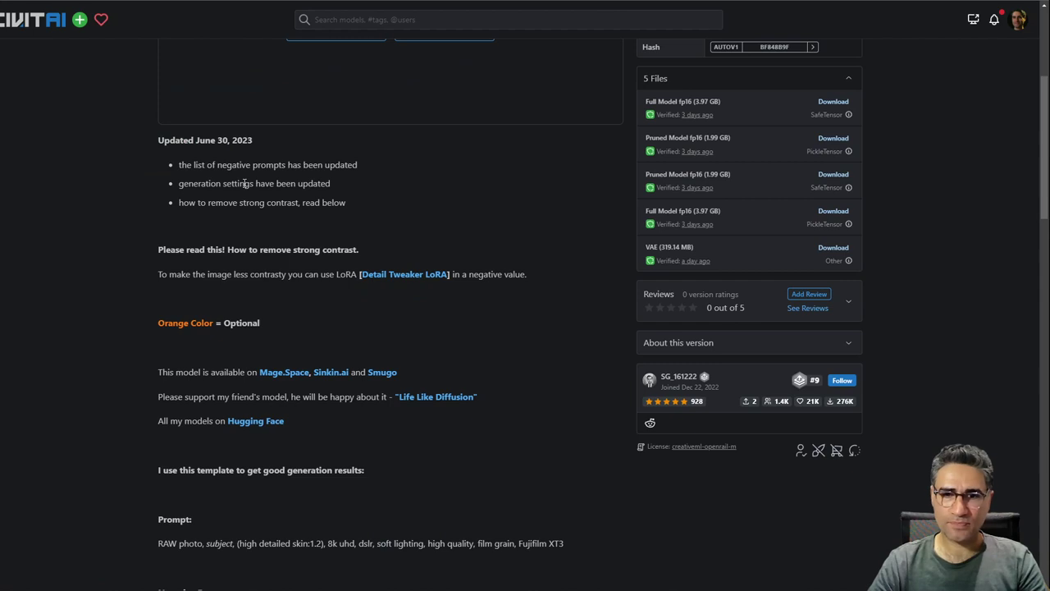
{"action": "scroll", "coordinate": [243, 183], "scroll_direction": "down", "scroll_amount": 3}
{"action": "scroll", "coordinate": [243, 187], "scroll_direction": "up", "scroll_amount": 6}
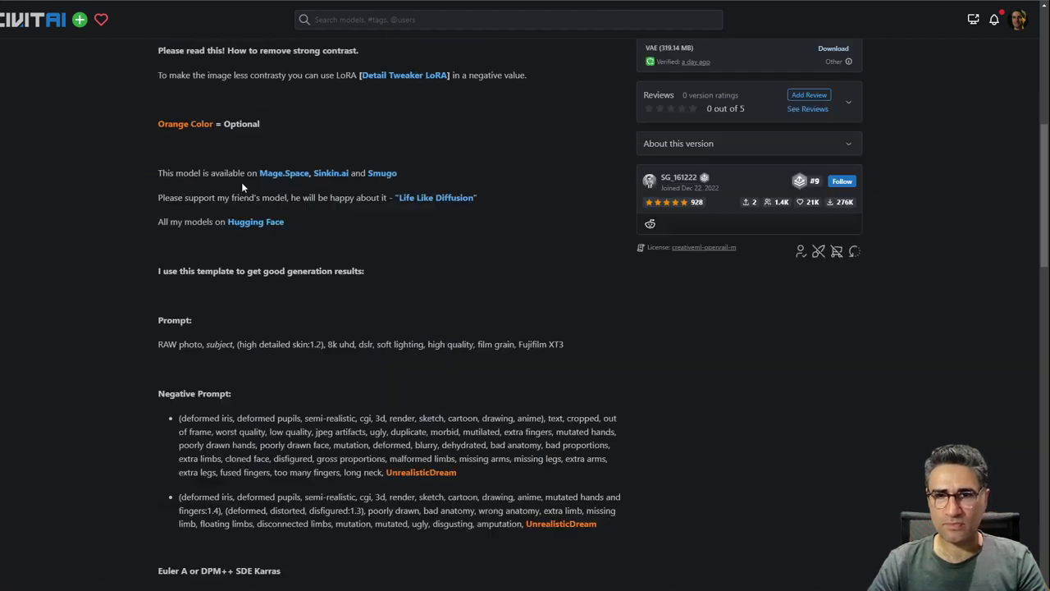
{"action": "scroll", "coordinate": [242, 187], "scroll_direction": "down", "scroll_amount": 3}
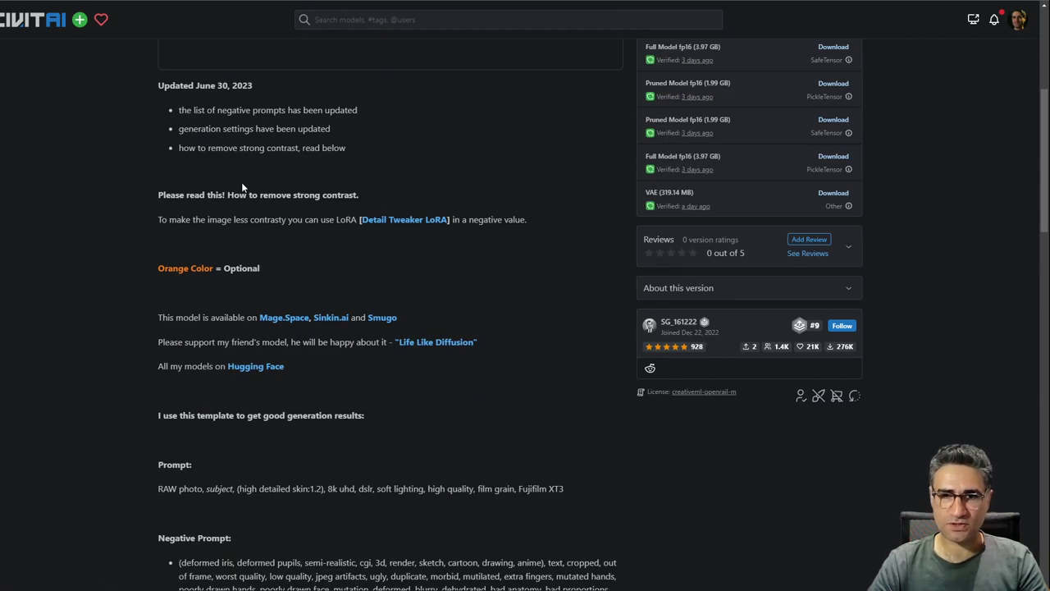
Read the recommended prompt template, negative prompts and generation settings in the Realistic Vision V3.0 description
{"action": "scroll", "coordinate": [239, 214], "scroll_direction": "down", "scroll_amount": 3}
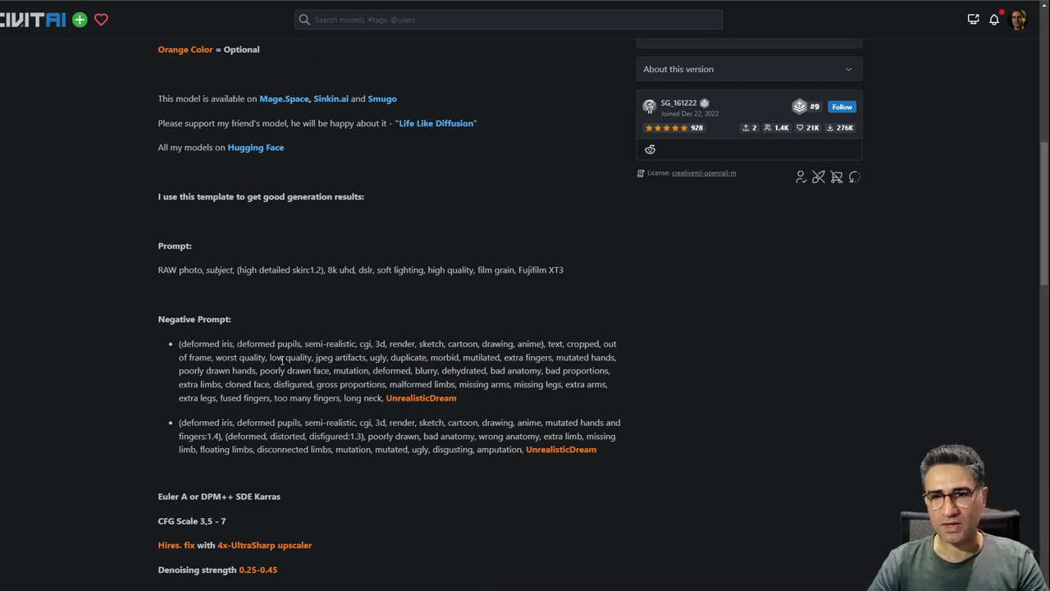
{"action": "scroll", "coordinate": [282, 361], "scroll_direction": "down", "scroll_amount": 4}
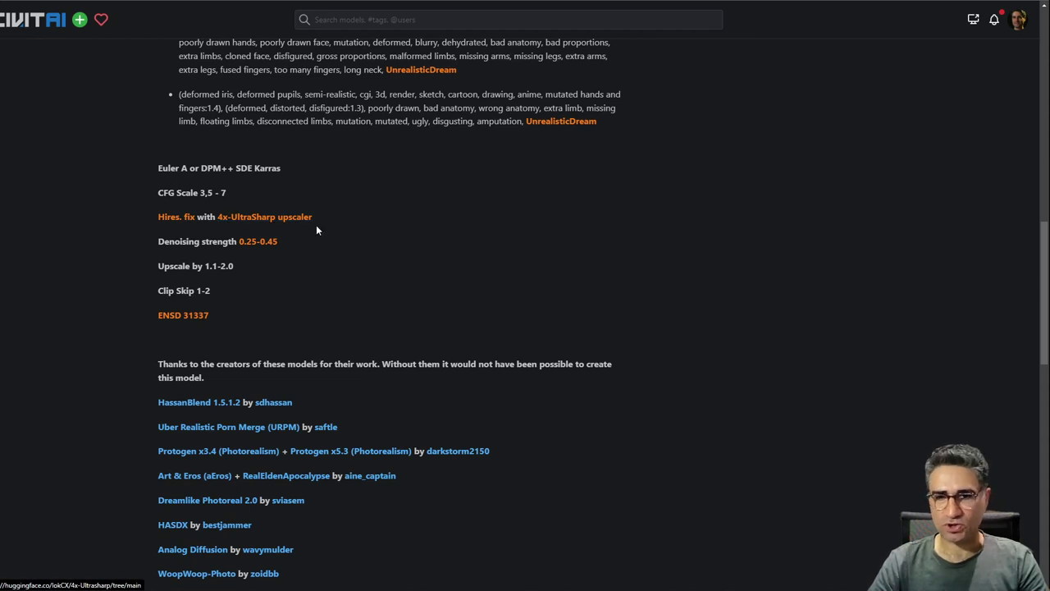
{"action": "scroll", "coordinate": [374, 242], "scroll_direction": "up", "scroll_amount": 4}
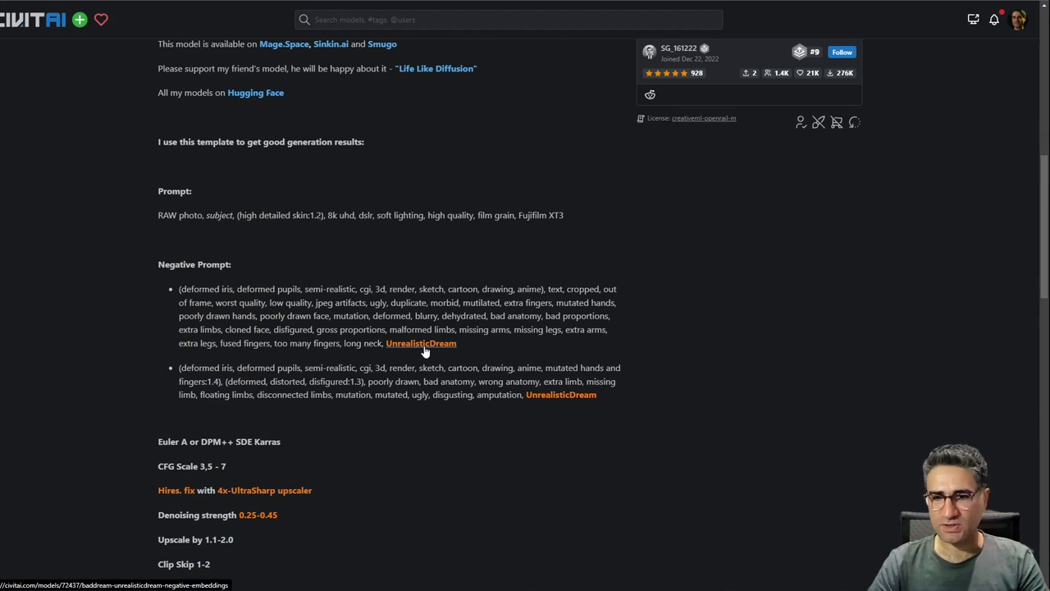
{"action": "scroll", "coordinate": [329, 347], "scroll_direction": "up", "scroll_amount": 4}
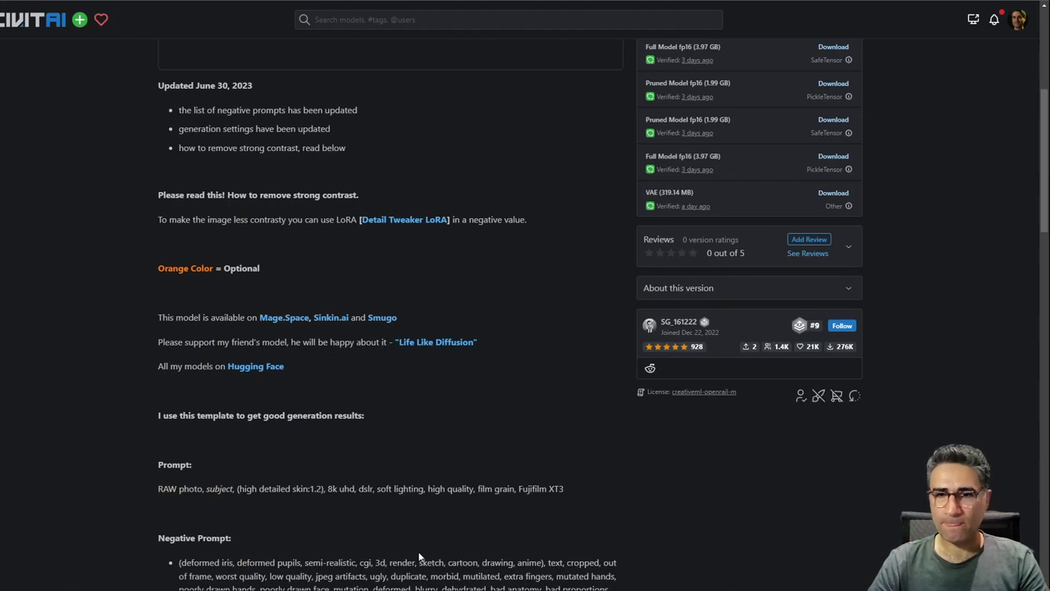
{"action": "scroll", "coordinate": [336, 525], "scroll_direction": "up", "scroll_amount": 4}
{"action": "scroll", "coordinate": [234, 481], "scroll_direction": "up", "scroll_amount": 1}
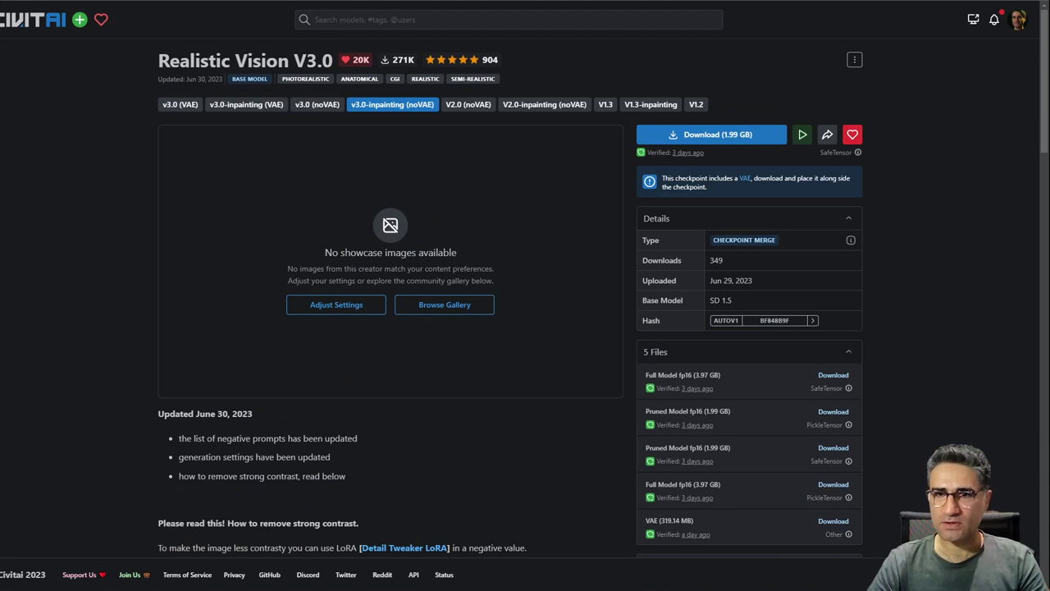
View the UnrealisticDream negative embedding page and locate UnrealisticDream.pt in the all-models embeddings folder
{"action": "key", "text": "alt+Left"}
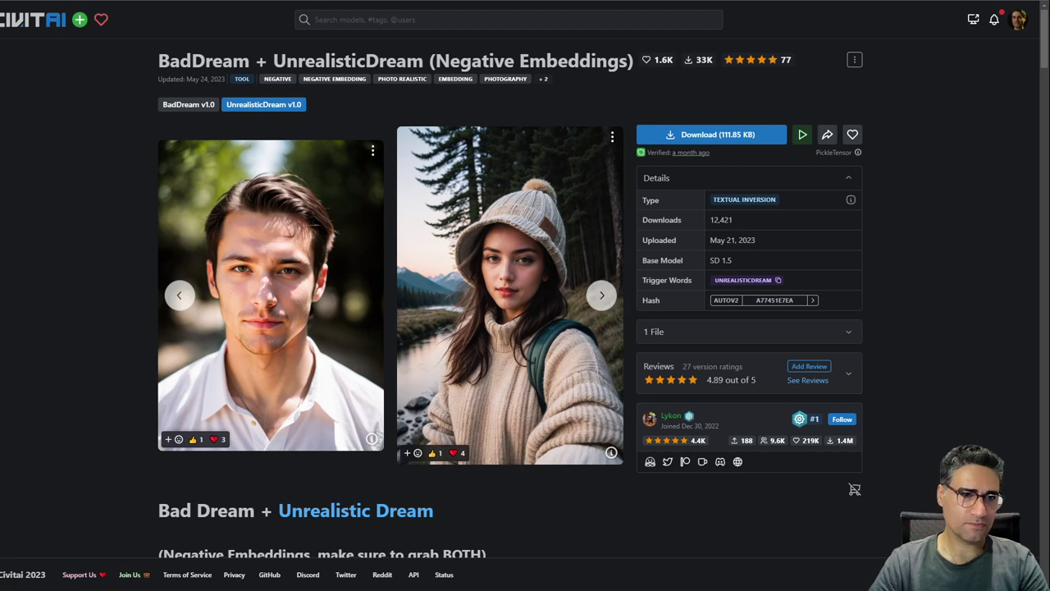
{"action": "left_click_drag", "start_coordinate": [0, 9], "coordinate": [422, 24]}
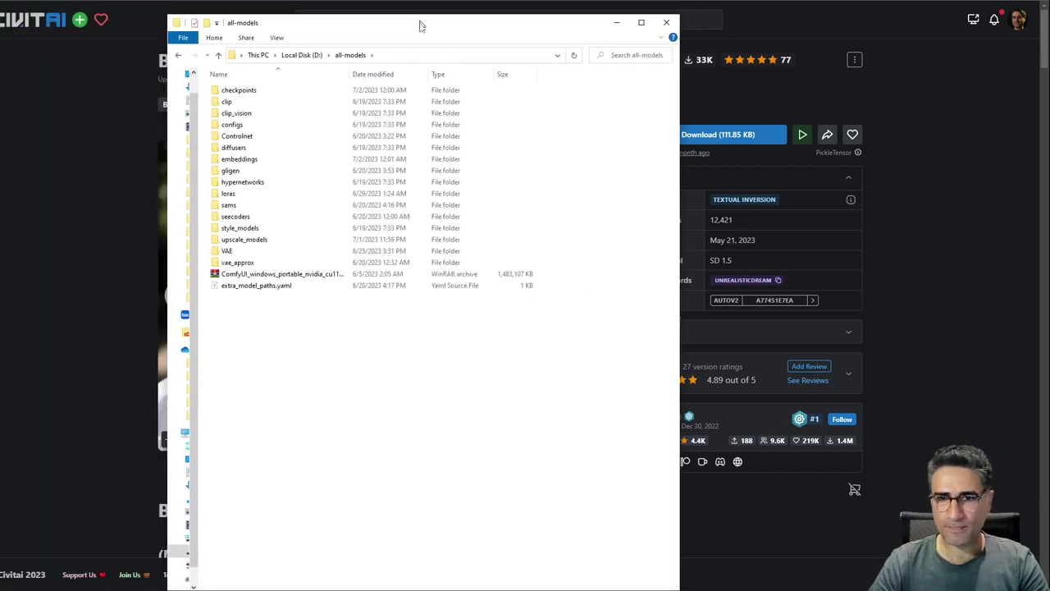
{"action": "left_click", "coordinate": [253, 163]}
{"action": "double_click", "coordinate": [255, 163]}
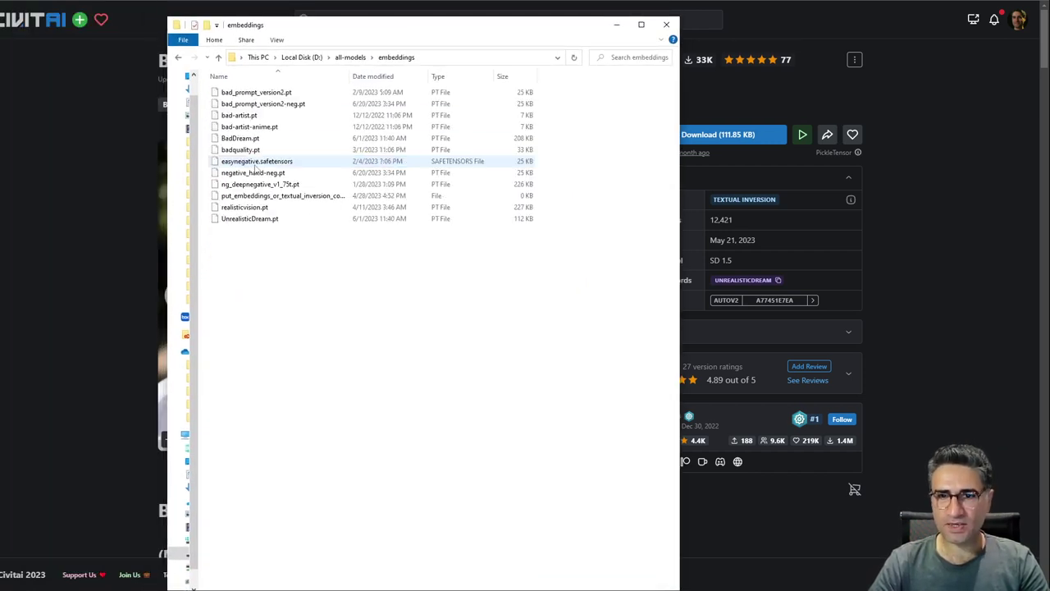
{"action": "left_click", "coordinate": [245, 221]}
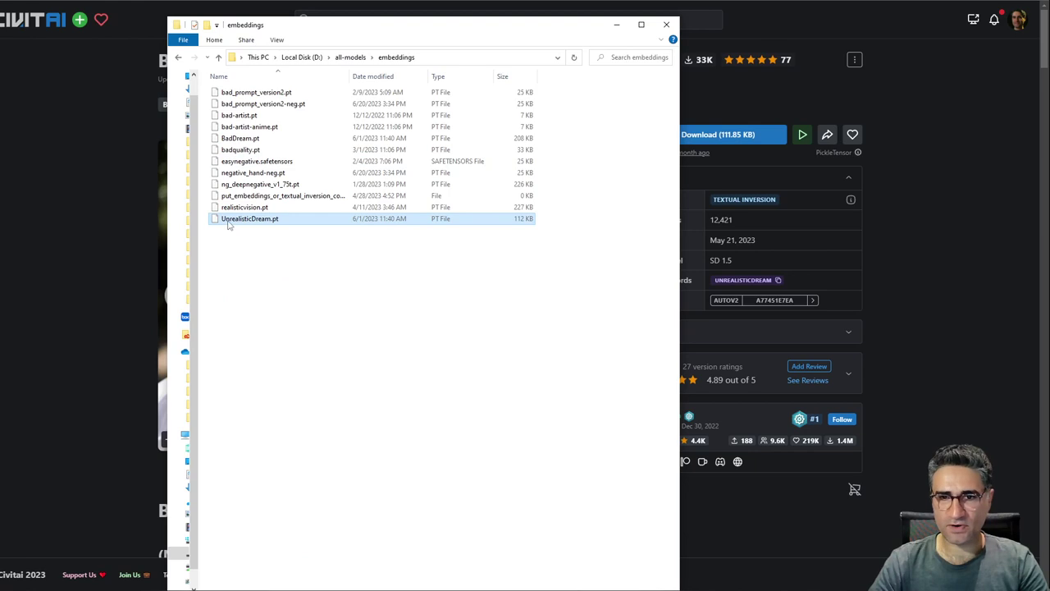
Open the file name of UnrealisticDream.pt for editing and select the full name including its extension
{"action": "left_click", "coordinate": [279, 219]}
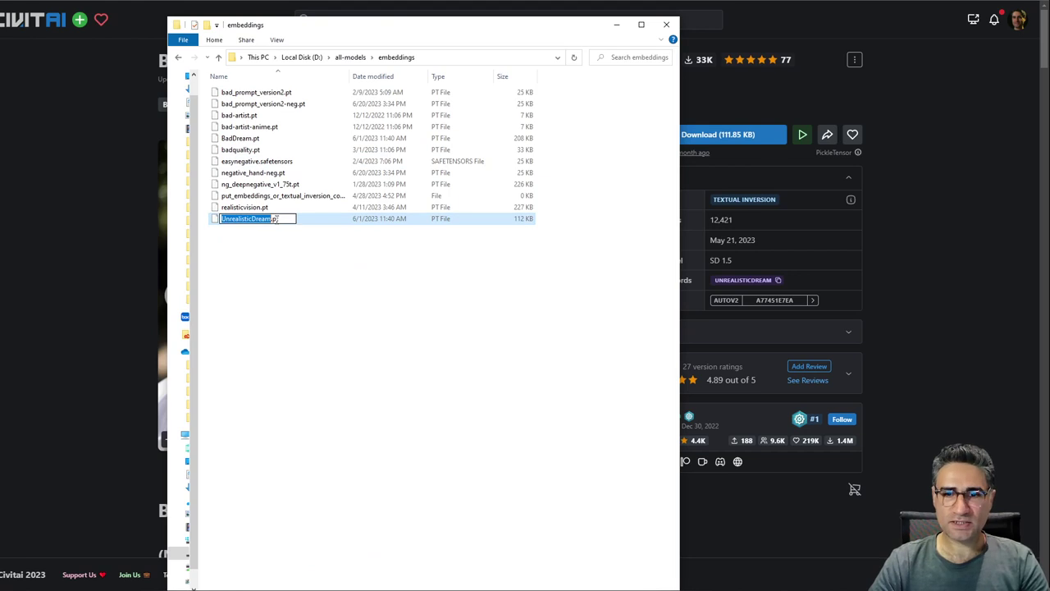
{"action": "left_click", "coordinate": [286, 220]}
{"action": "key", "text": "shift+Home"}
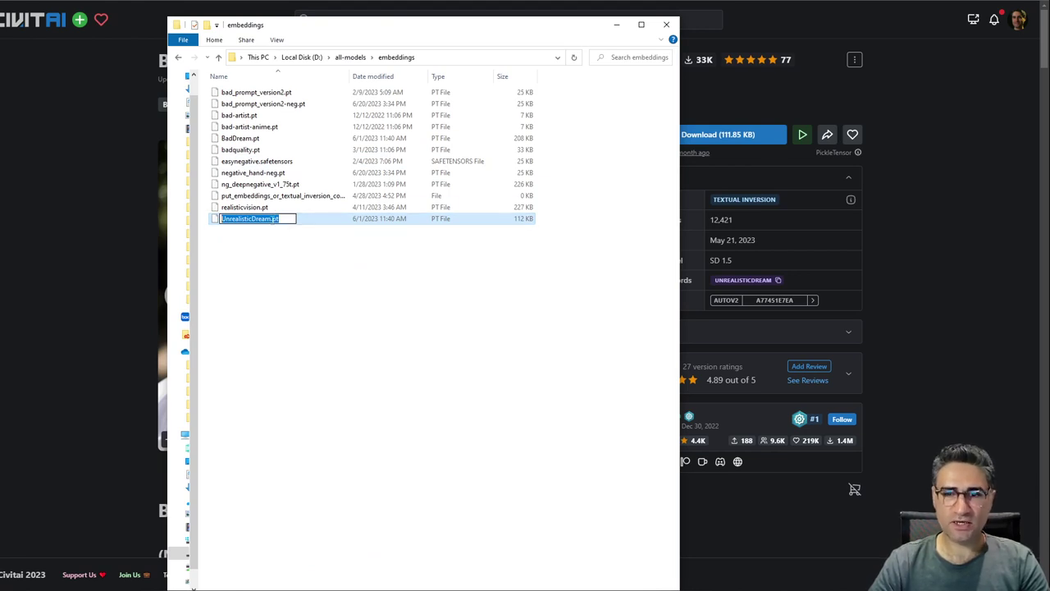
{"action": "left_click", "coordinate": [282, 220]}
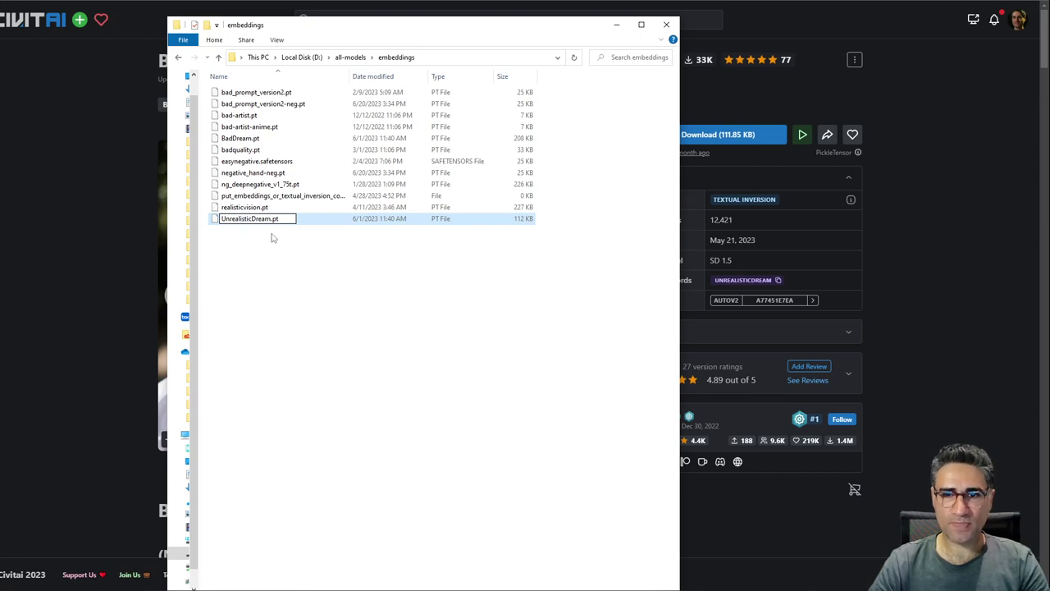
{"action": "key", "text": "ctrl+a"}
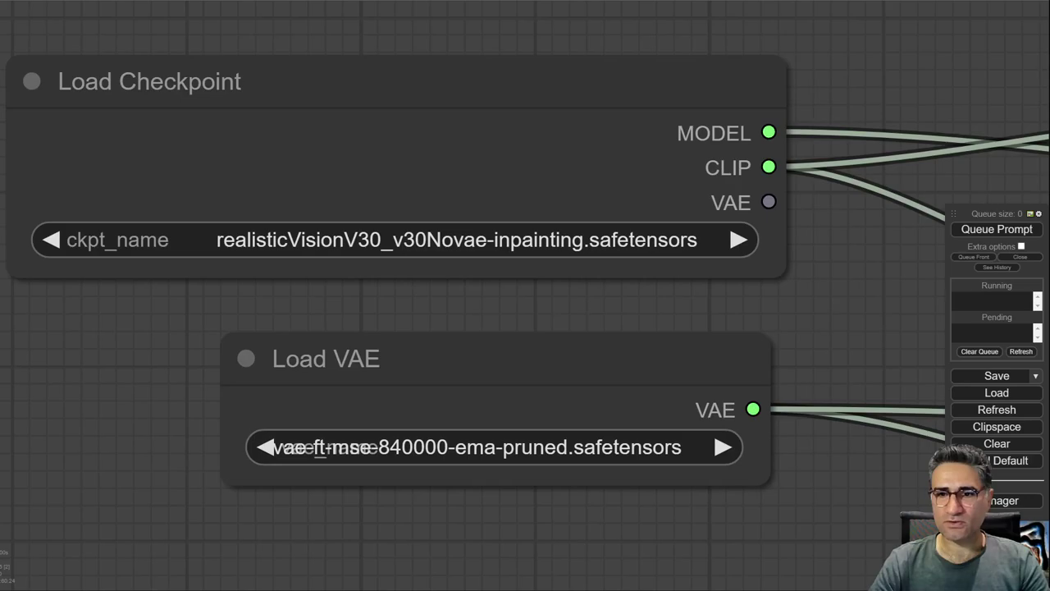
Return to ComfyUI and examine the negative prompt, highlighting the UnrealisticDream.pt embedding reference at its end
{"action": "scroll", "coordinate": [547, 312], "scroll_direction": "down", "scroll_amount": 3}
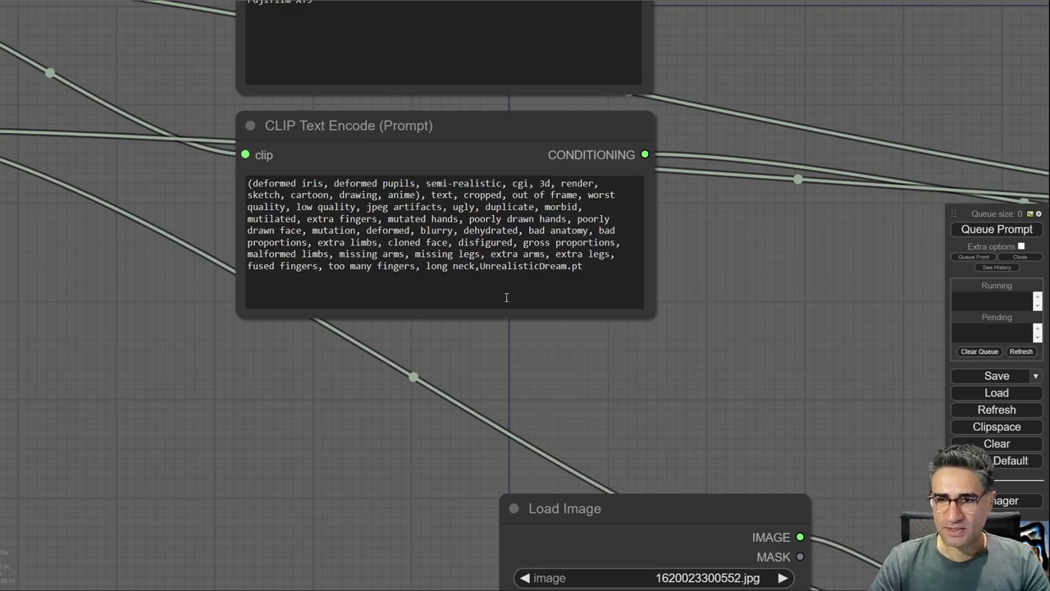
{"action": "scroll", "coordinate": [575, 366], "scroll_direction": "up", "scroll_amount": 5}
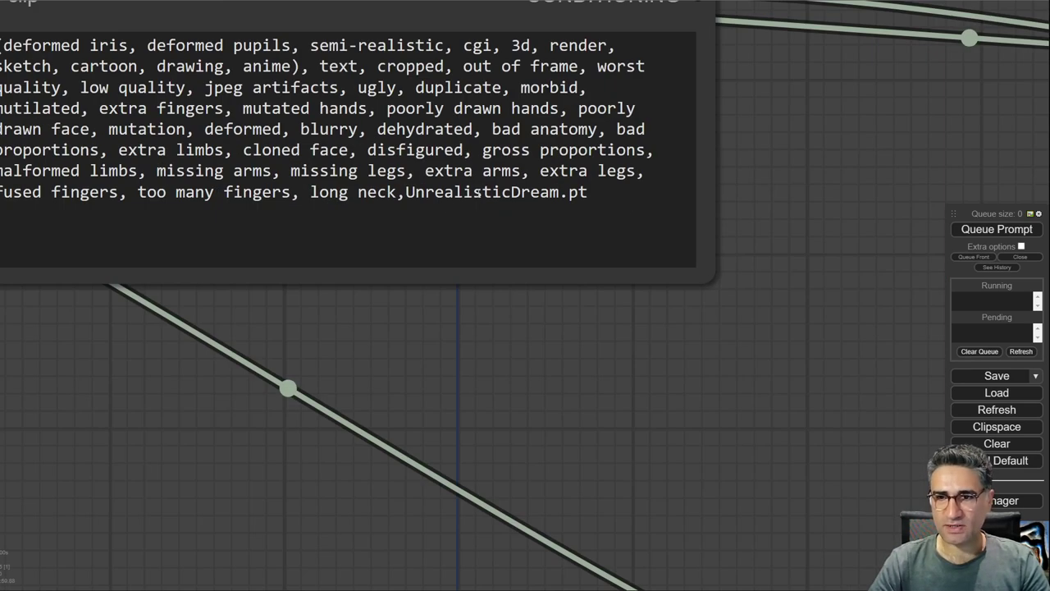
{"action": "left_click_drag", "start_coordinate": [591, 194], "coordinate": [433, 215]}
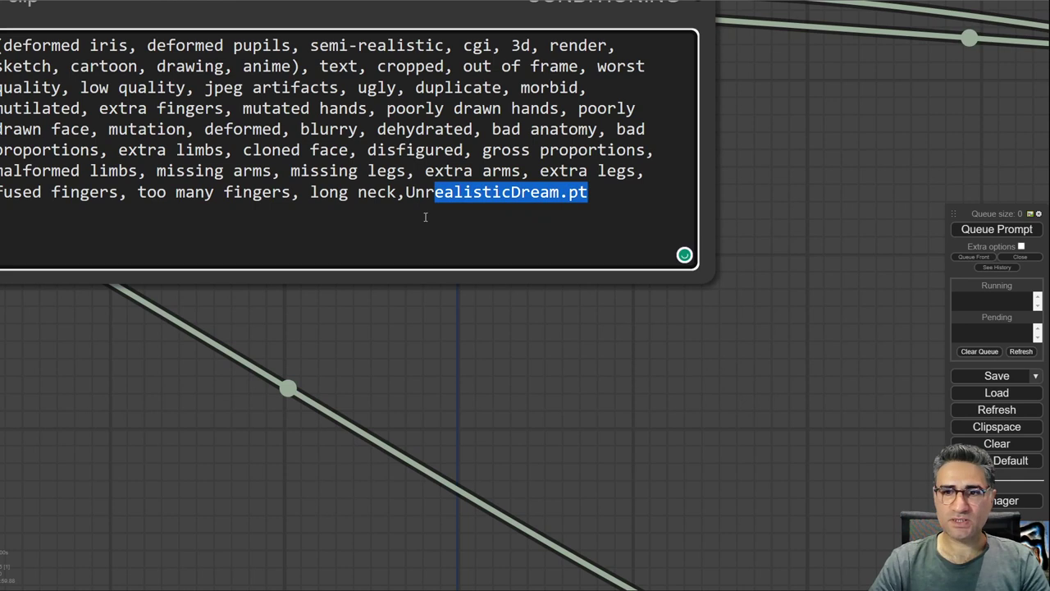
{"action": "scroll", "coordinate": [496, 353], "scroll_direction": "down", "scroll_amount": 10}
{"action": "left_click_drag", "start_coordinate": [653, 285], "coordinate": [593, 307]}
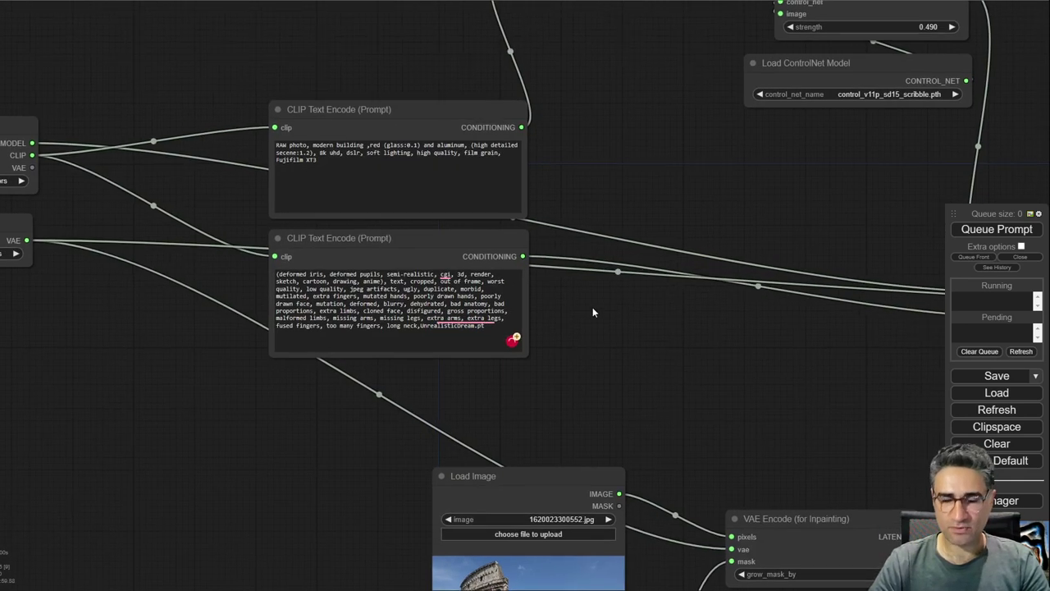
Examine the positive prompt for the modern building and highlight the weight assigned to glass
{"action": "scroll", "coordinate": [410, 147], "scroll_direction": "up", "scroll_amount": 6}
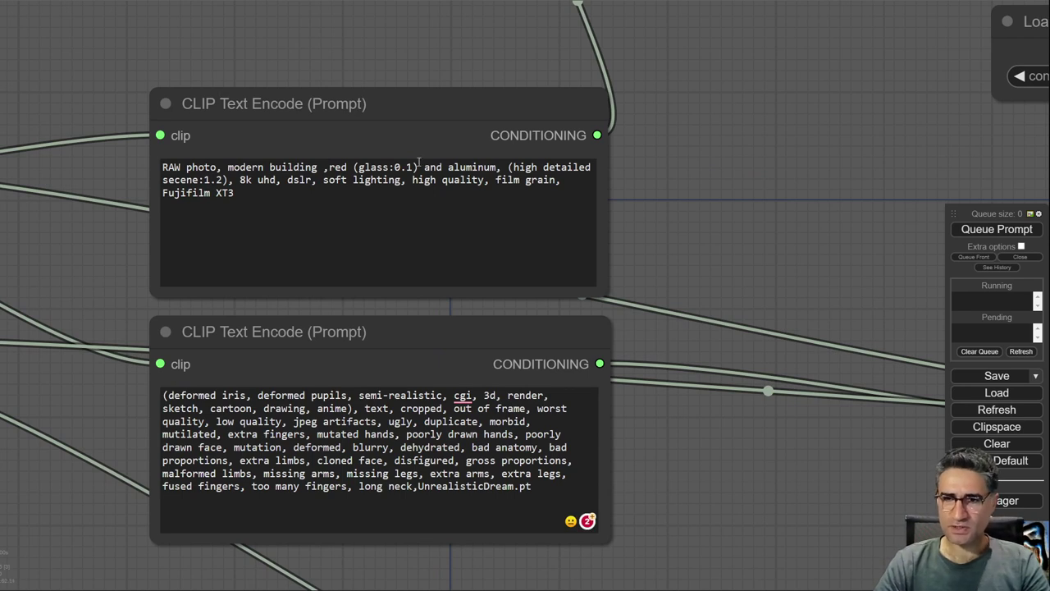
{"action": "scroll", "coordinate": [370, 92], "scroll_direction": "up", "scroll_amount": 8}
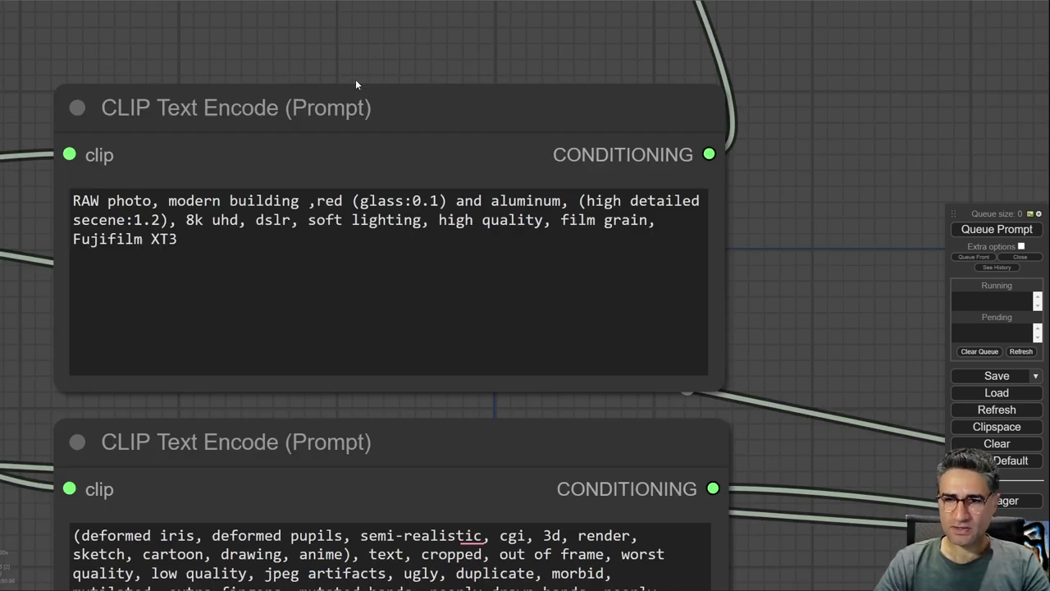
{"action": "left_click_drag", "start_coordinate": [326, 270], "coordinate": [437, 271]}
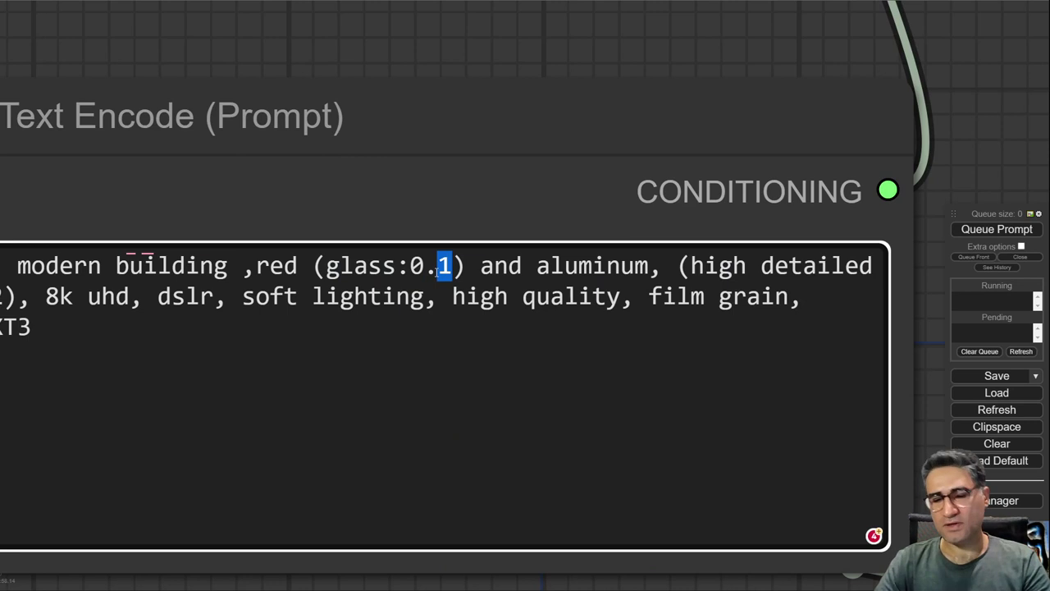
Highlight the glass weight in the positive prompt, and lower the weight of aluminum to 0.5
{"action": "left_click_drag", "start_coordinate": [437, 272], "coordinate": [407, 269]}
{"action": "left_click", "coordinate": [367, 266]}
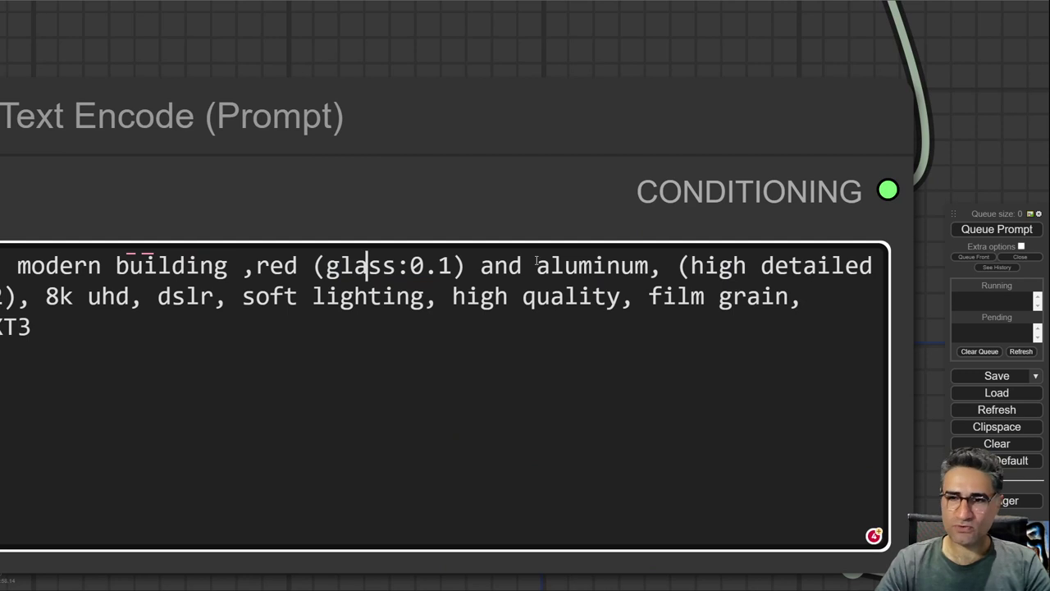
{"action": "left_click", "coordinate": [593, 265]}
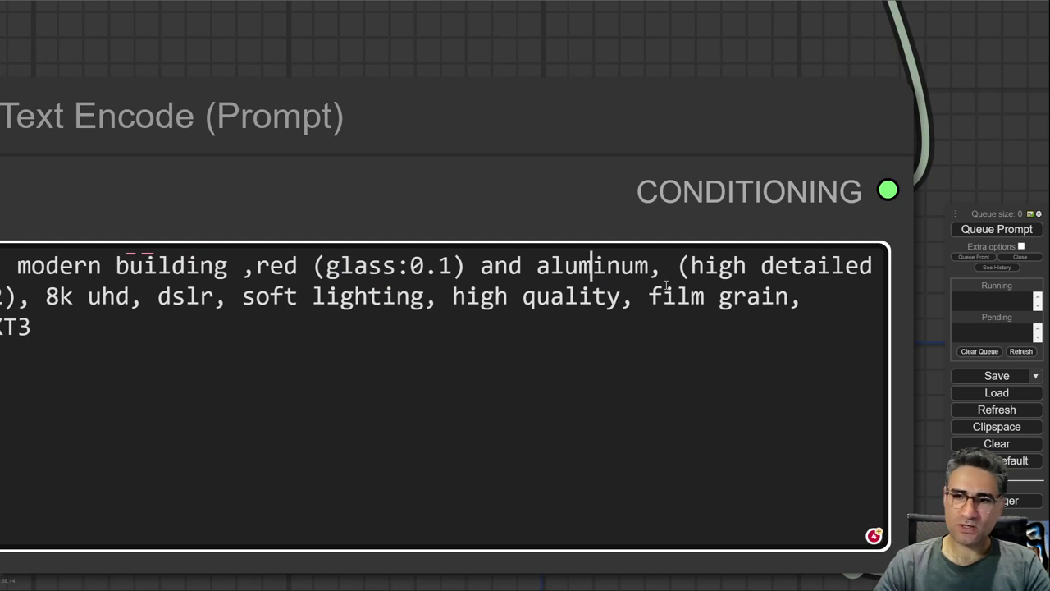
{"action": "key", "text": "ctrl+Down"}
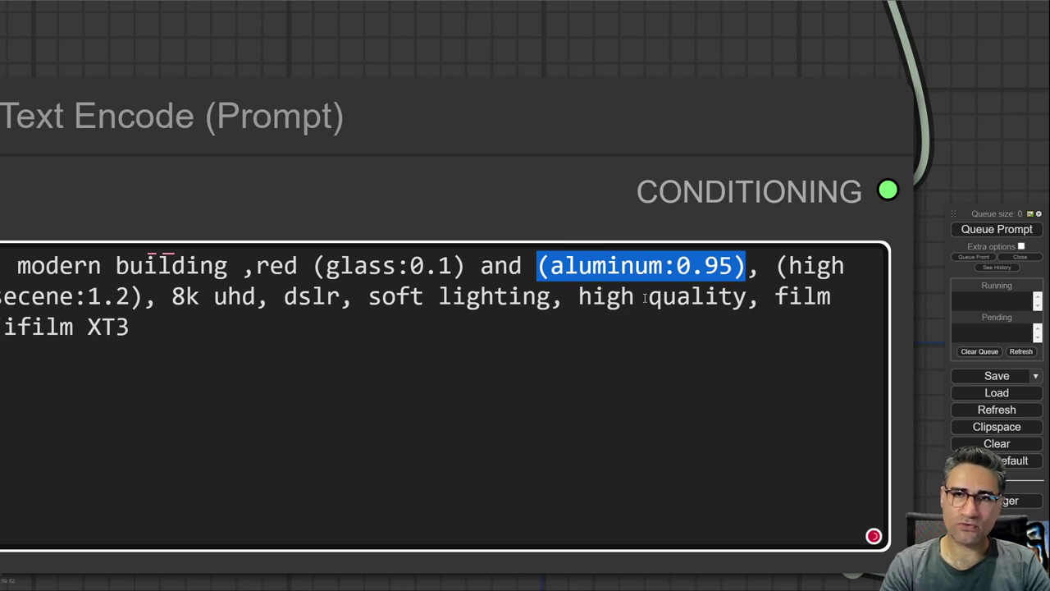
{"action": "key", "text": "ctrl+Down"}
{"action": "key", "text": "ctrl+Down"}
{"action": "key", "text": "ctrl+Down"}
{"action": "key", "text": "ctrl+Down"}
{"action": "key", "text": "ctrl+Down"}
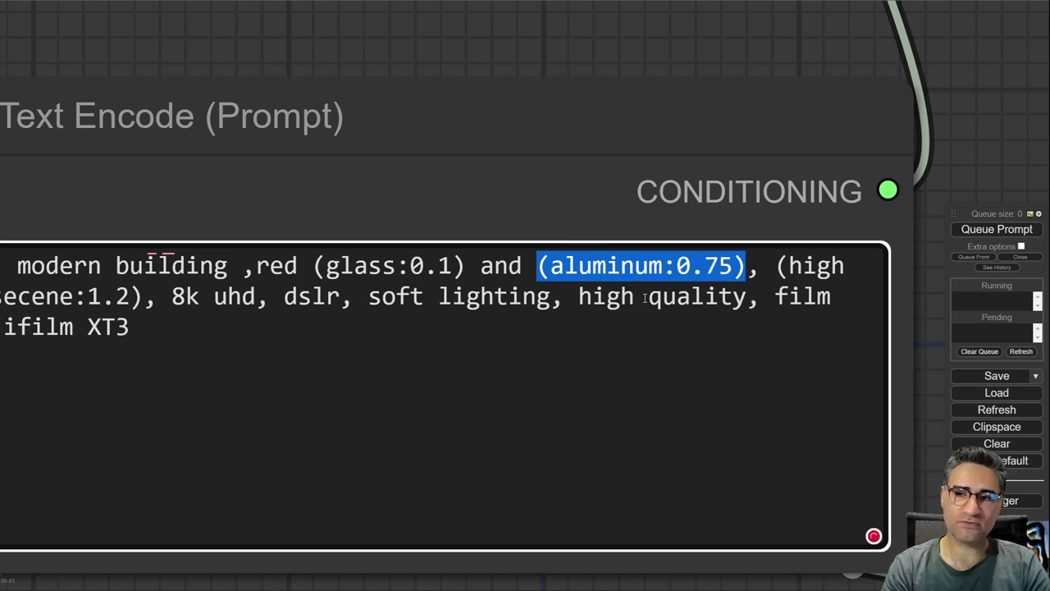
{"action": "key", "text": "ctrl+Down"}
{"action": "key", "text": "ctrl+Down"}
{"action": "key", "text": "ctrl+Down"}
{"action": "key", "text": "ctrl+Down"}
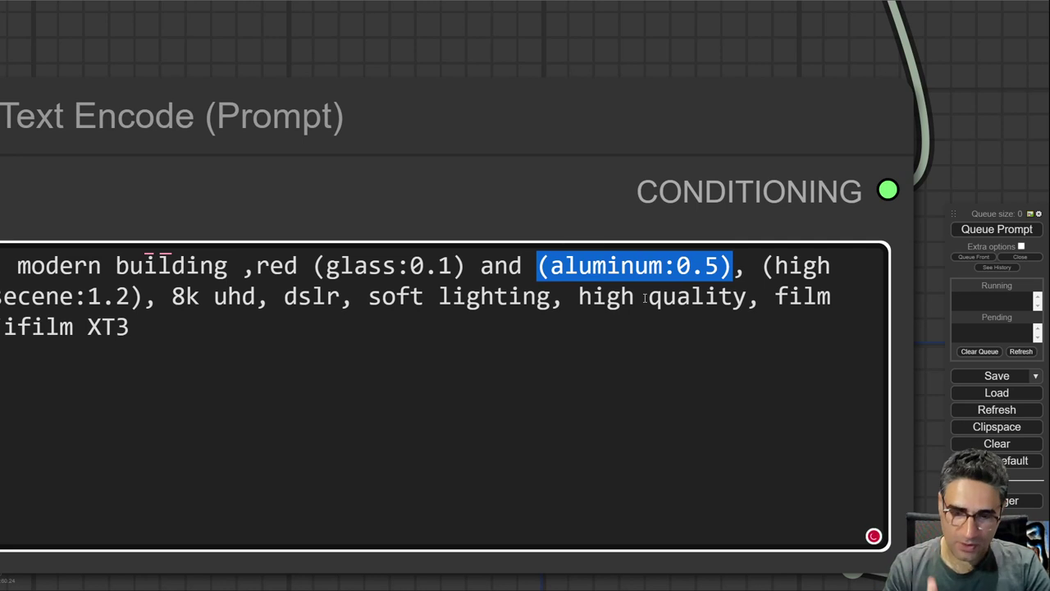
Raise the weight of aluminum in the positive prompt to 1.1
{"action": "key", "text": "ctrl+Up"}
{"action": "key", "text": "ctrl+Up"}
{"action": "key", "text": "ctrl+Up"}
{"action": "key", "text": "ctrl+Up"}
{"action": "key", "text": "ctrl+Up"}
{"action": "key", "text": "ctrl+Up"}
{"action": "key", "text": "ctrl+Up"}
{"action": "key", "text": "ctrl+Up"}
{"action": "key", "text": "ctrl+Up"}
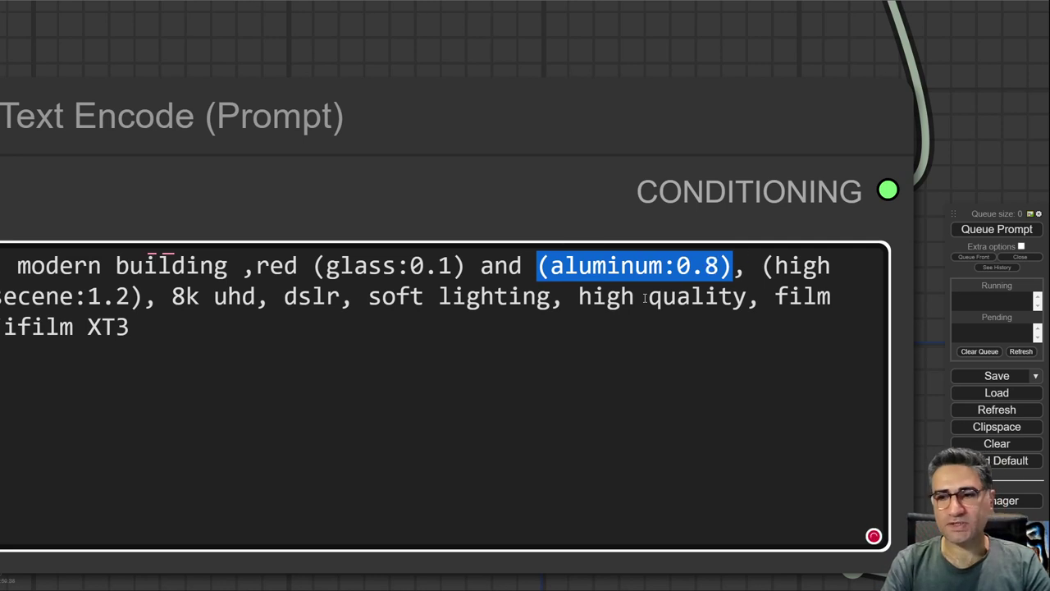
{"action": "key", "text": "ctrl+Up"}
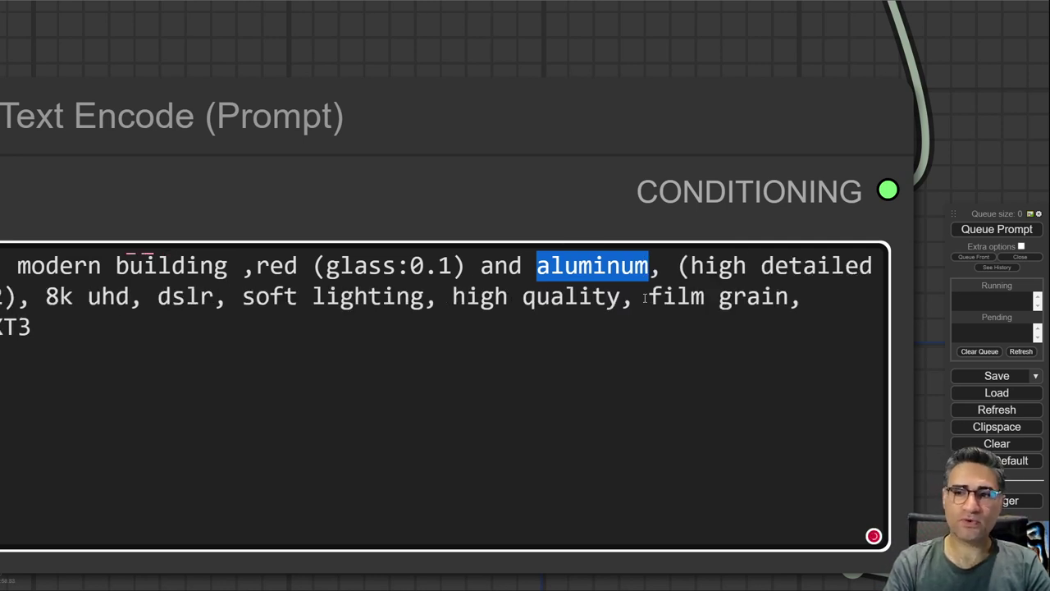
{"action": "key", "text": "ctrl+Up"}
{"action": "key", "text": "ctrl+Up"}
{"action": "key", "text": "ctrl+Up"}
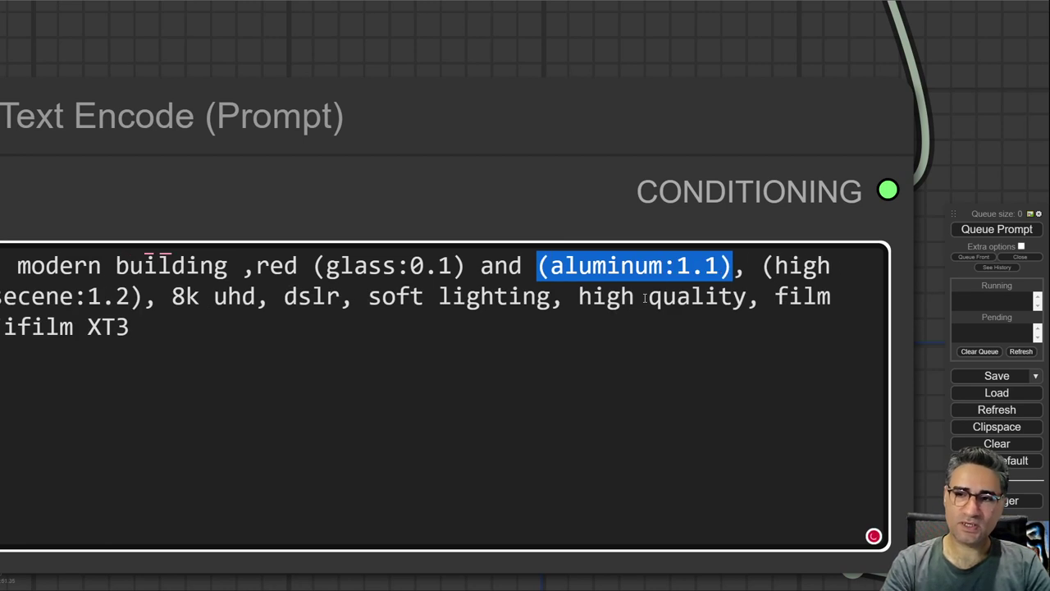
Reset aluminum in the positive prompt to its plain form without brackets or a weight
{"action": "key", "text": "ctrl+Down"}
{"action": "key", "text": "ctrl+Down"}
{"action": "key", "text": "ctrl+Down"}
{"action": "key", "text": "ctrl+Down"}
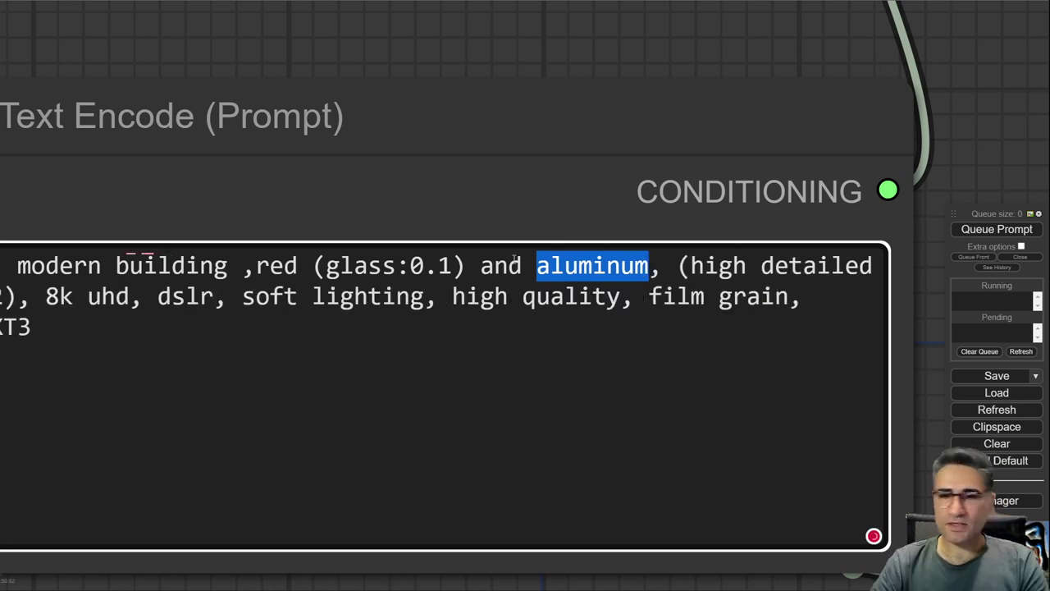
Adjust the weight of glass in the positive prompt down and back up to 0.1
{"action": "left_click", "coordinate": [392, 271]}
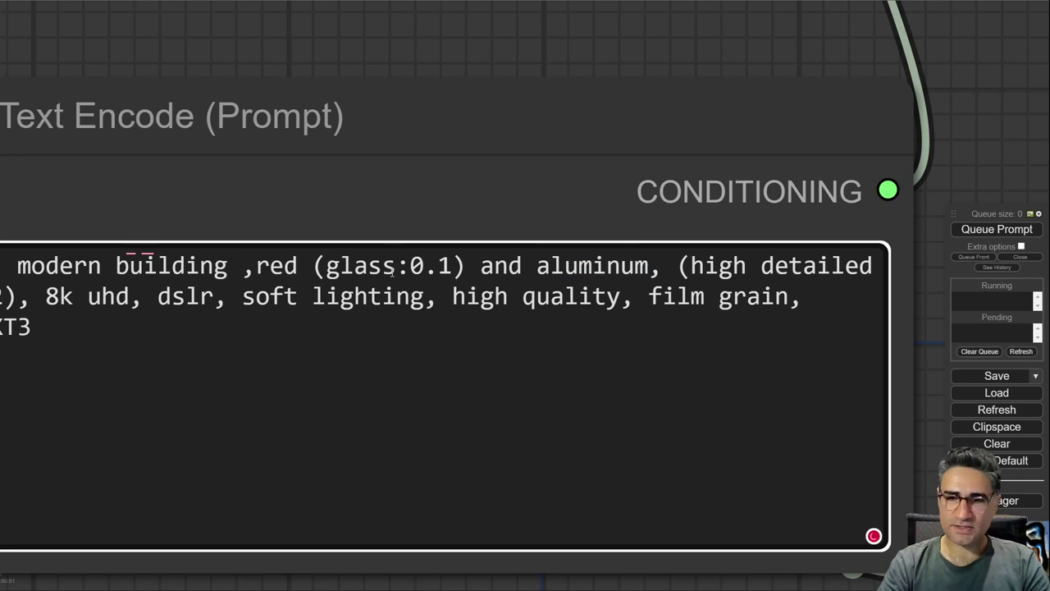
{"action": "key", "text": "ctrl+Down"}
{"action": "key", "text": "ctrl+Up"}
{"action": "key", "text": "ctrl+Up"}
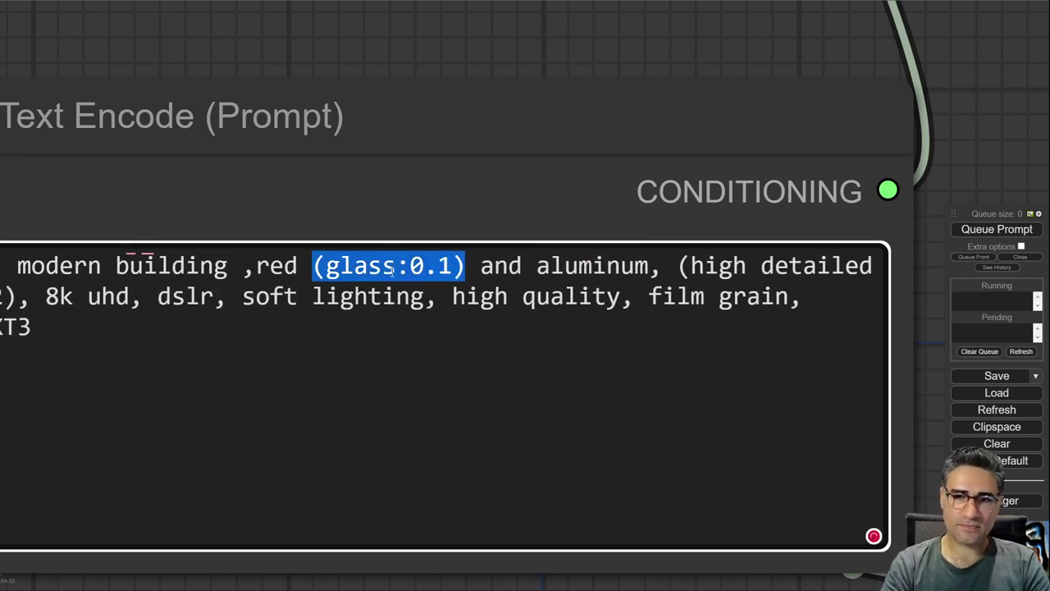
Examine the scribble drawn in the Load Image (as Mask) node, plus the Apply ControlNet and Load ControlNet Model nodes
{"action": "scroll", "coordinate": [449, 261], "scroll_direction": "down", "scroll_amount": 10}
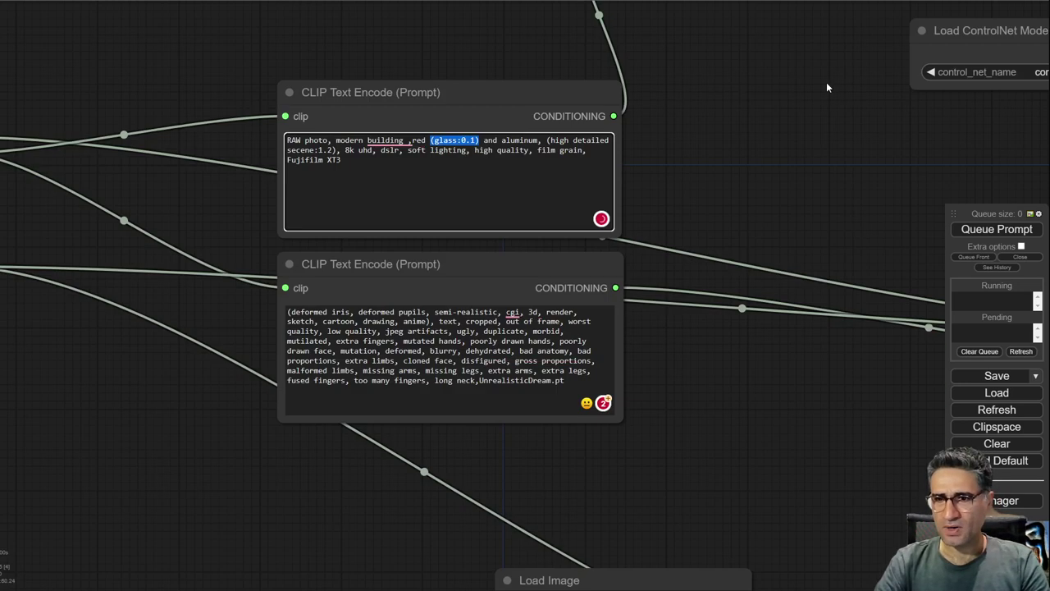
{"action": "left_click_drag", "start_coordinate": [825, 82], "coordinate": [305, 474]}
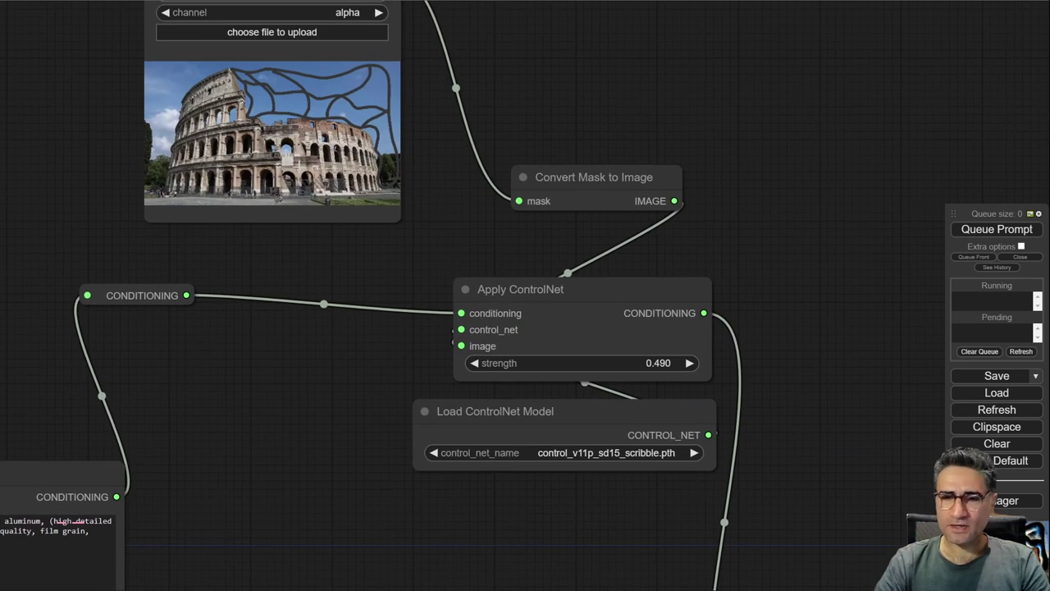
{"action": "left_click_drag", "start_coordinate": [250, 255], "coordinate": [271, 324]}
{"action": "scroll", "coordinate": [312, 145], "scroll_direction": "up", "scroll_amount": 5}
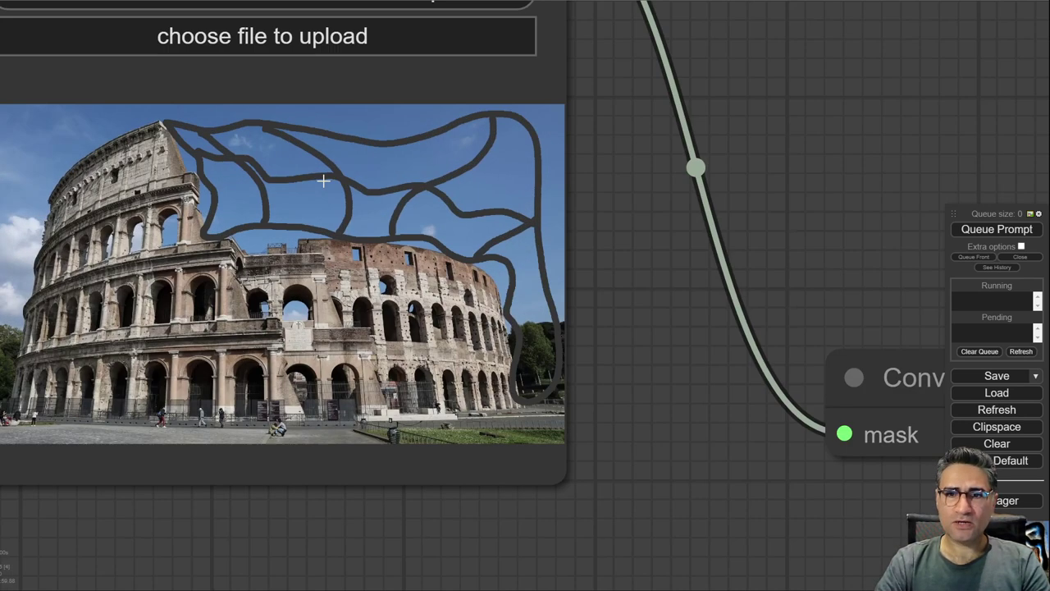
{"action": "scroll", "coordinate": [140, 110], "scroll_direction": "down", "scroll_amount": 10}
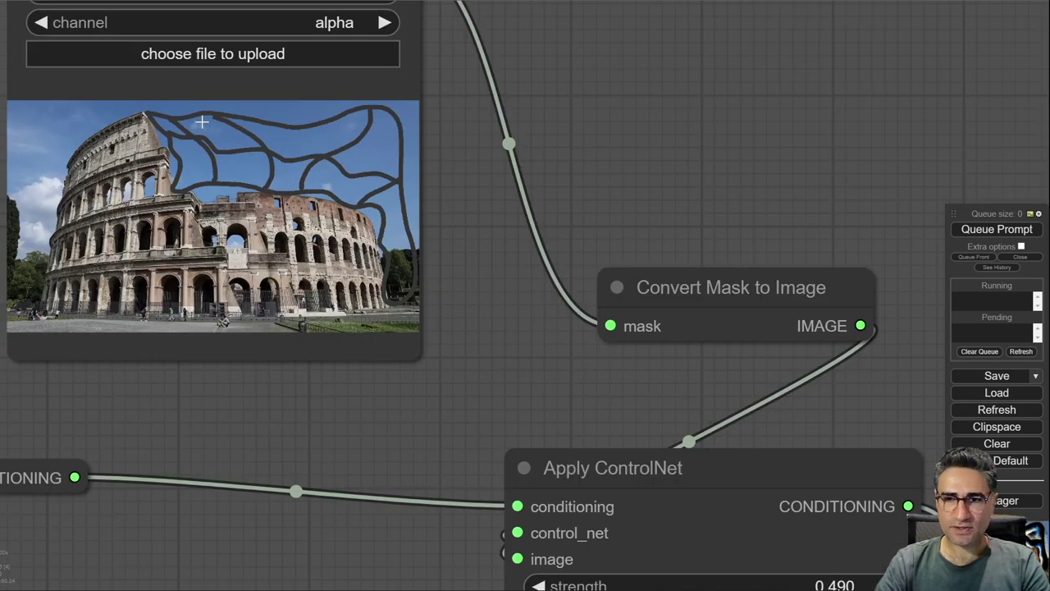
{"action": "left_click_drag", "start_coordinate": [410, 291], "coordinate": [356, 118]}
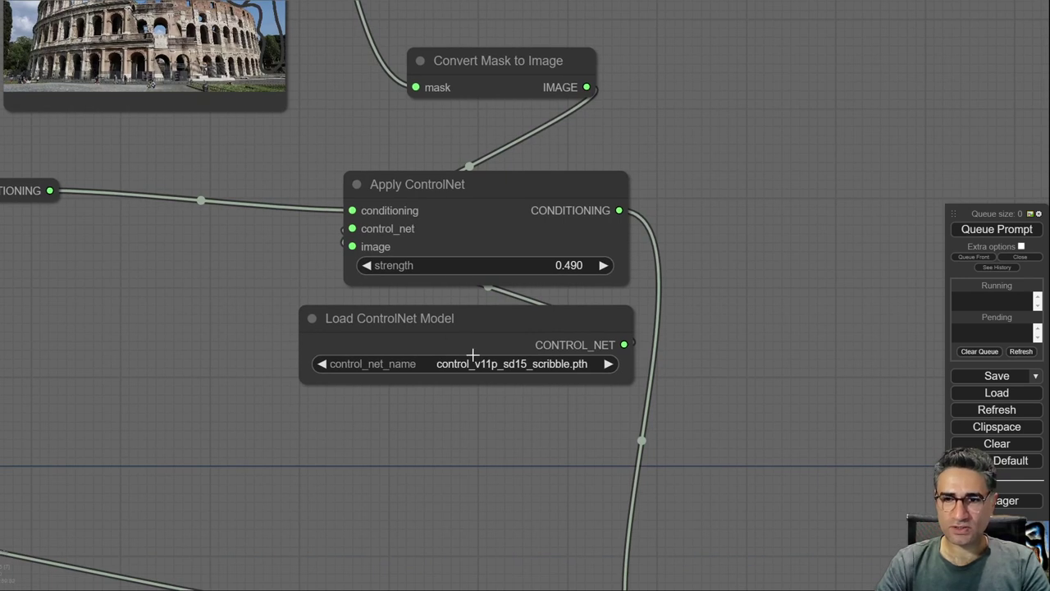
{"action": "scroll", "coordinate": [608, 444], "scroll_direction": "up", "scroll_amount": 5}
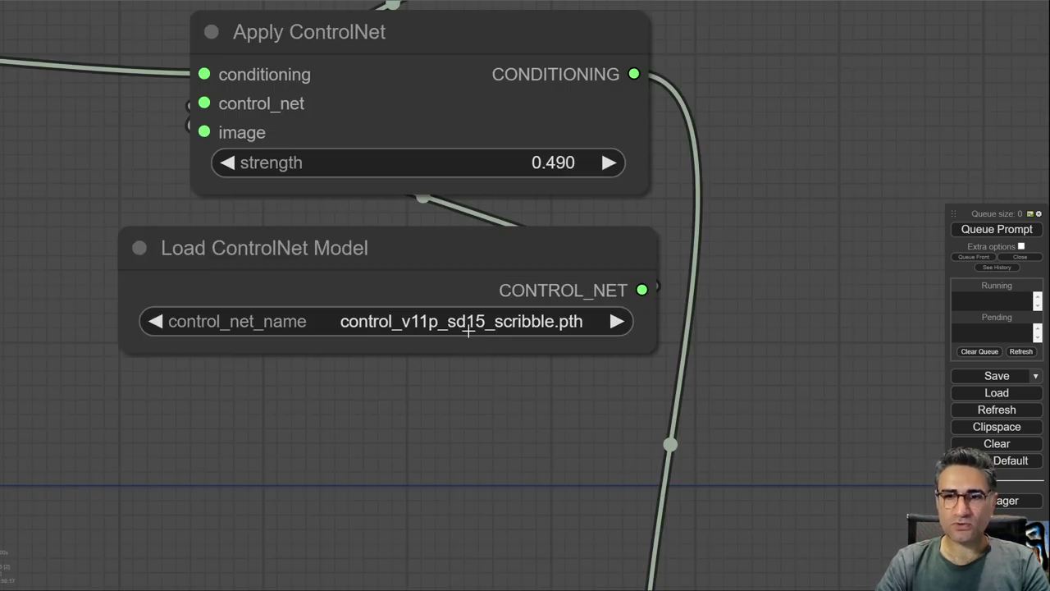
{"action": "scroll", "coordinate": [522, 342], "scroll_direction": "down", "scroll_amount": 5}
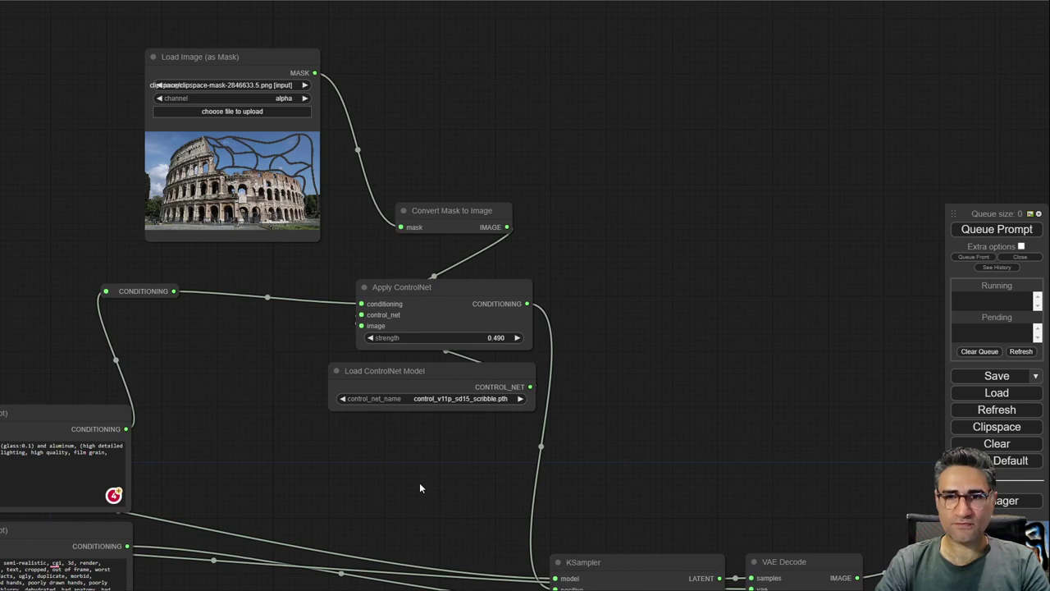
Examine the Load Image node with the original Colosseum photo and the second one holding the painted inpainting mask
{"action": "left_click_drag", "start_coordinate": [414, 486], "coordinate": [390, 111]}
{"action": "left_click_drag", "start_coordinate": [367, 314], "coordinate": [470, 94]}
{"action": "scroll", "coordinate": [293, 52], "scroll_direction": "up", "scroll_amount": 5}
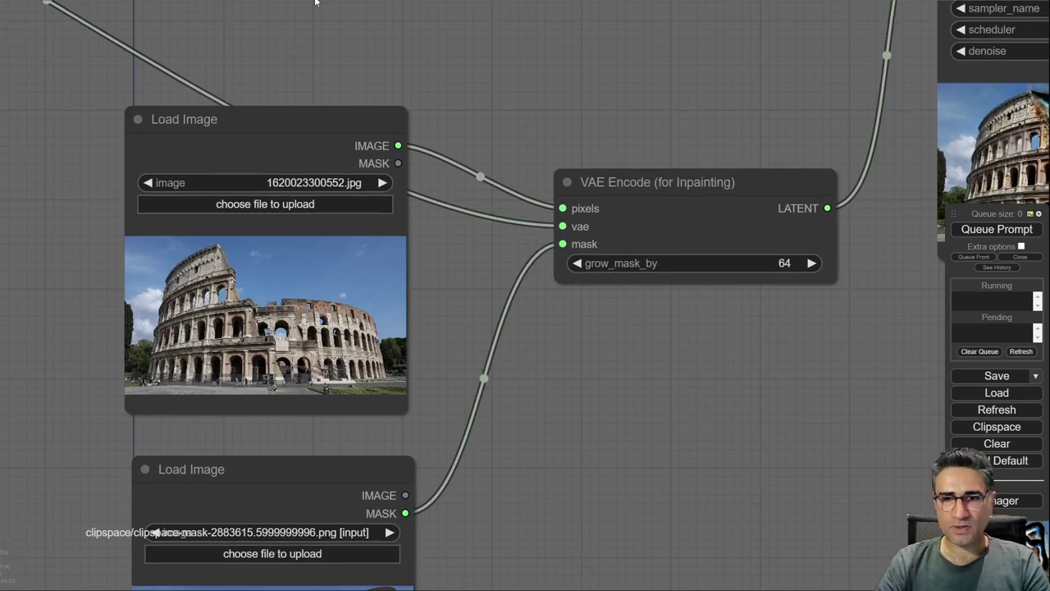
{"action": "scroll", "coordinate": [265, 197], "scroll_direction": "up", "scroll_amount": 9}
{"action": "scroll", "coordinate": [328, 294], "scroll_direction": "down", "scroll_amount": 4}
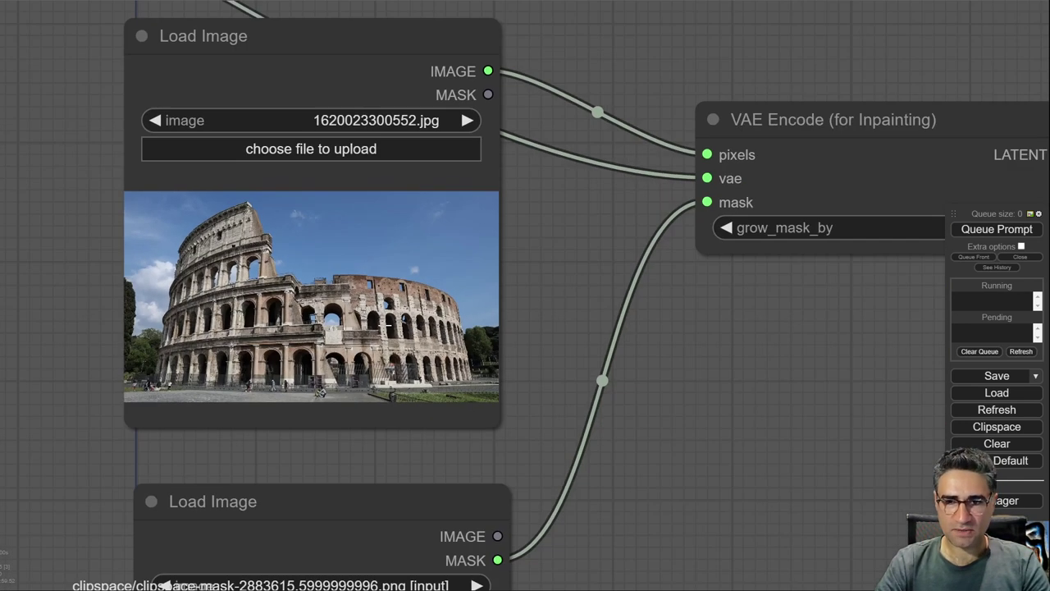
{"action": "left_click_drag", "start_coordinate": [328, 509], "coordinate": [306, 164]}
{"action": "scroll", "coordinate": [306, 372], "scroll_direction": "up", "scroll_amount": 4}
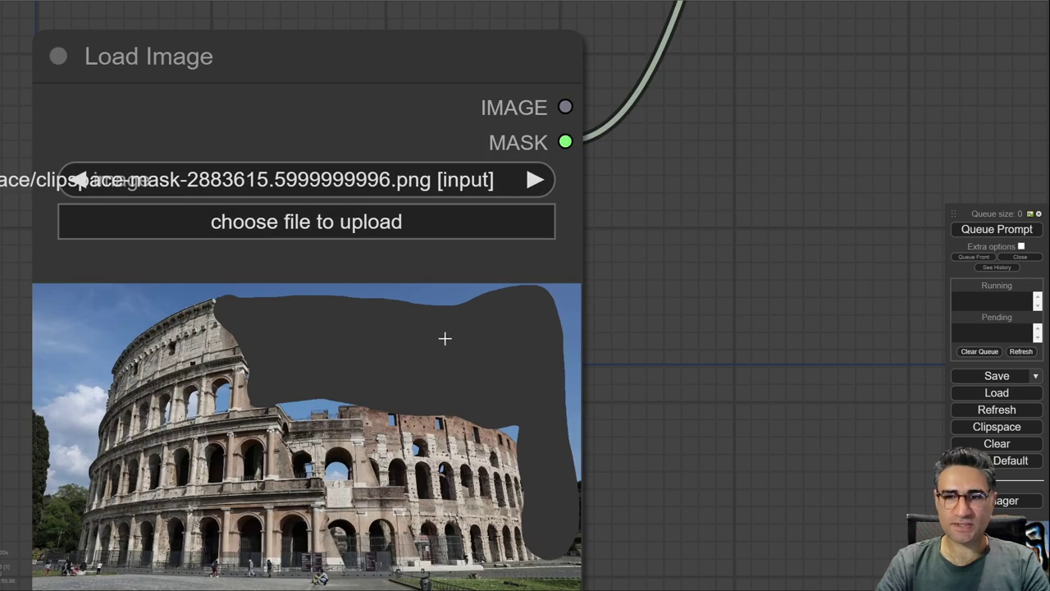
Examine the VAE Encode (for Inpainting) node, its connections to KSampler and its grow_mask_by setting
{"action": "scroll", "coordinate": [456, 333], "scroll_direction": "down", "scroll_amount": 5}
{"action": "scroll", "coordinate": [462, 343], "scroll_direction": "down", "scroll_amount": 6}
{"action": "left_click_drag", "start_coordinate": [710, 235], "coordinate": [66, 516]}
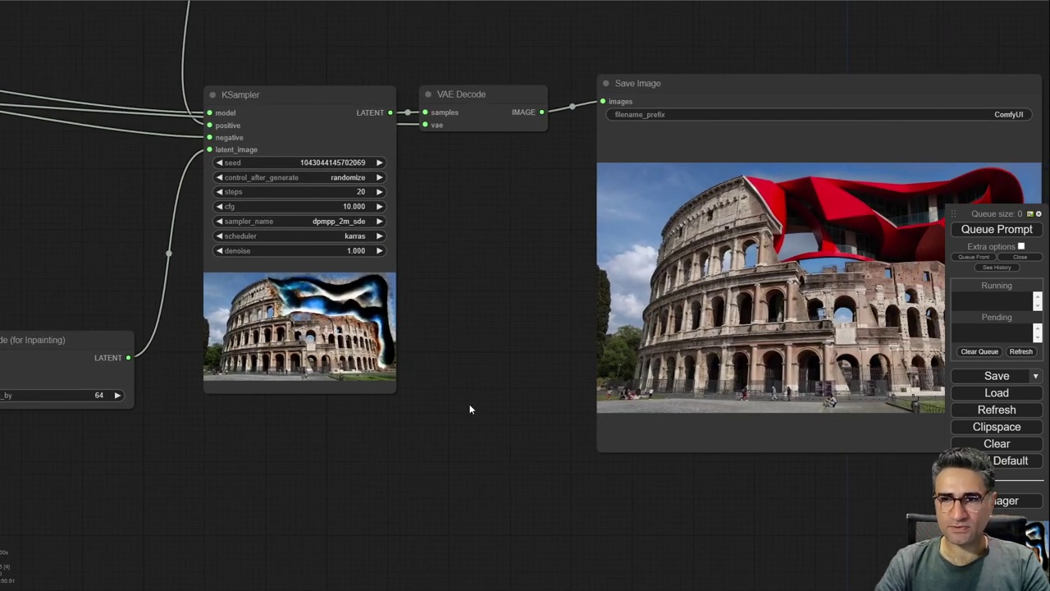
{"action": "left_click_drag", "start_coordinate": [462, 309], "coordinate": [607, 273]}
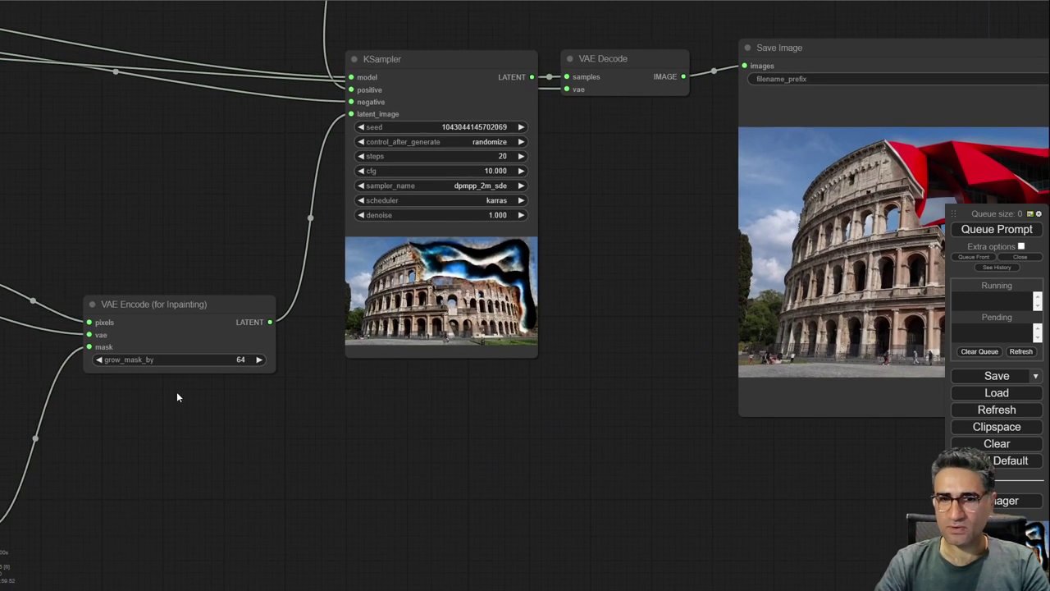
{"action": "scroll", "coordinate": [156, 365], "scroll_direction": "up", "scroll_amount": 7}
{"action": "scroll", "coordinate": [105, 252], "scroll_direction": "up", "scroll_amount": 4}
{"action": "left_click_drag", "start_coordinate": [300, 128], "coordinate": [457, 63]}
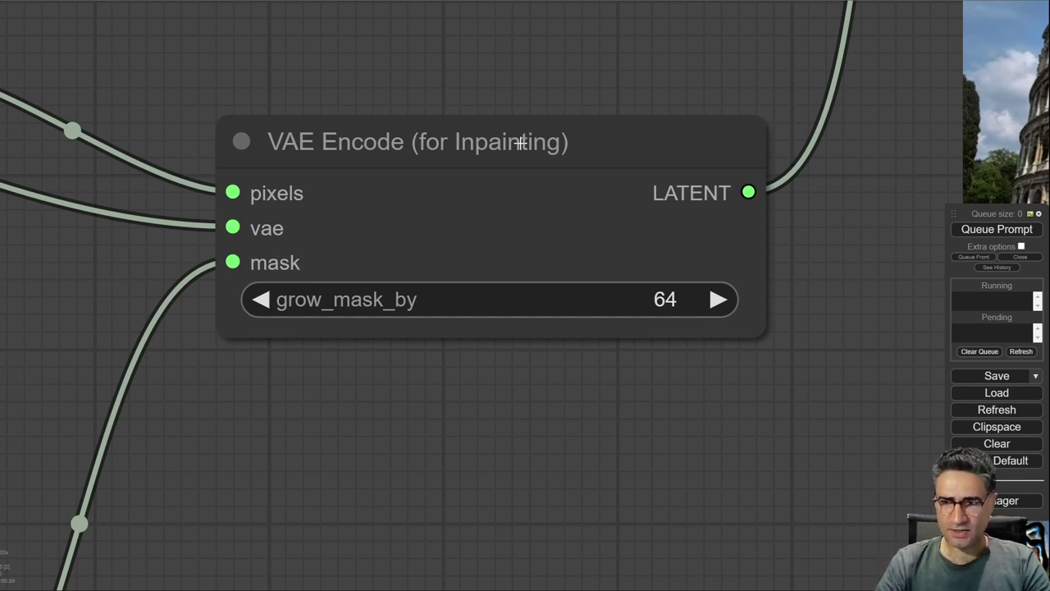
{"action": "left_click_drag", "start_coordinate": [524, 375], "coordinate": [426, 388]}
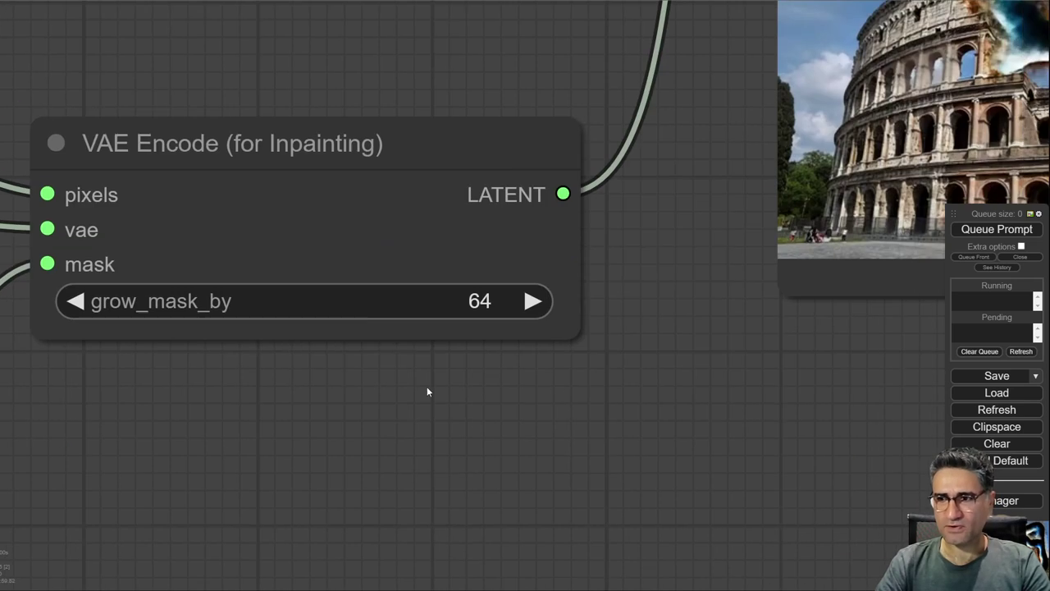
Review the KSampler settings, queue the prompt to generate a new image and watch its live preview
{"action": "scroll", "coordinate": [626, 382], "scroll_direction": "down", "scroll_amount": 5}
{"action": "left_click_drag", "start_coordinate": [626, 382], "coordinate": [152, 537]}
{"action": "scroll", "coordinate": [558, 136], "scroll_direction": "up", "scroll_amount": 4}
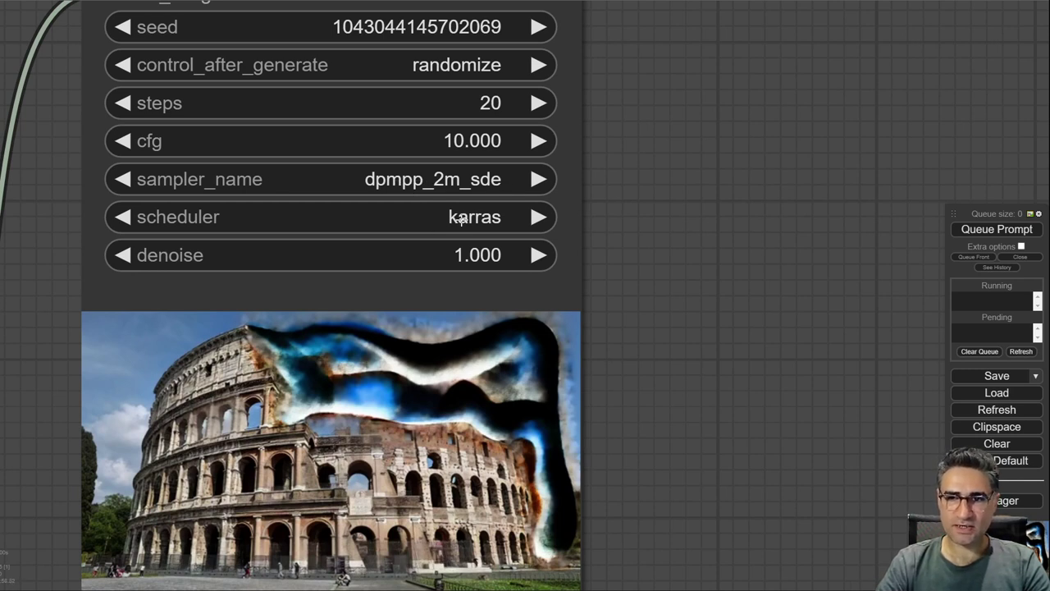
{"action": "left_click", "coordinate": [976, 231]}
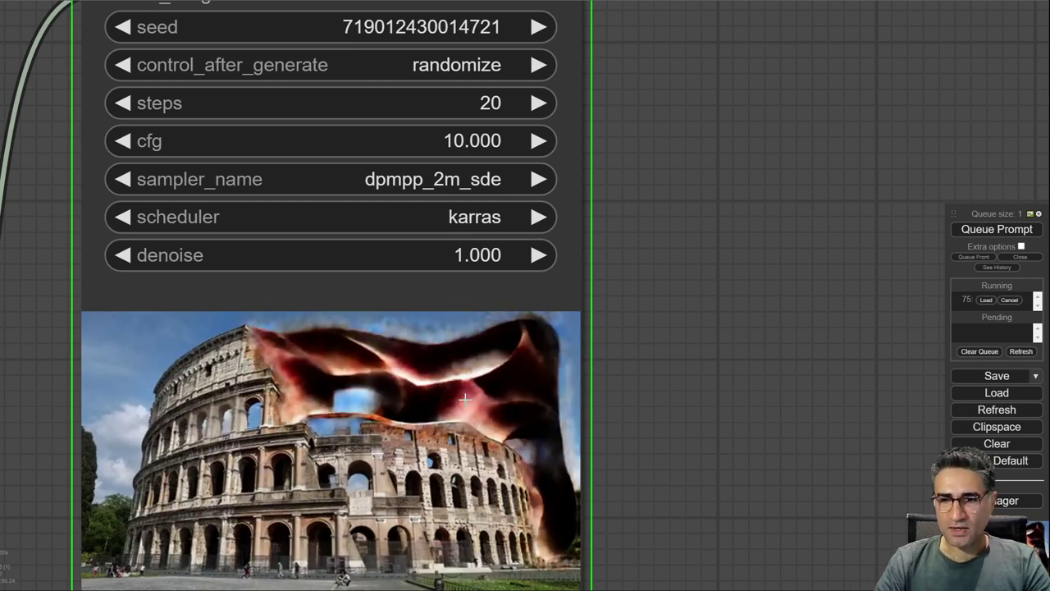
{"action": "scroll", "coordinate": [469, 406], "scroll_direction": "up", "scroll_amount": 2}
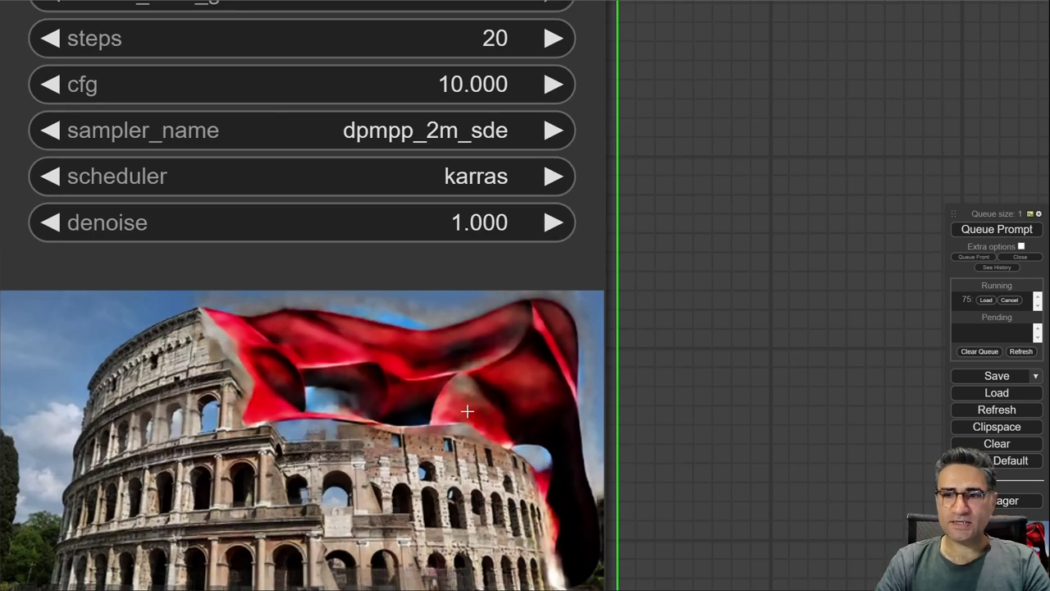
Move the Load Image (as Mask) node beside KSampler, below VAE Decode, so the scribble sits next to the preview
{"action": "scroll", "coordinate": [469, 415], "scroll_direction": "down", "scroll_amount": 5}
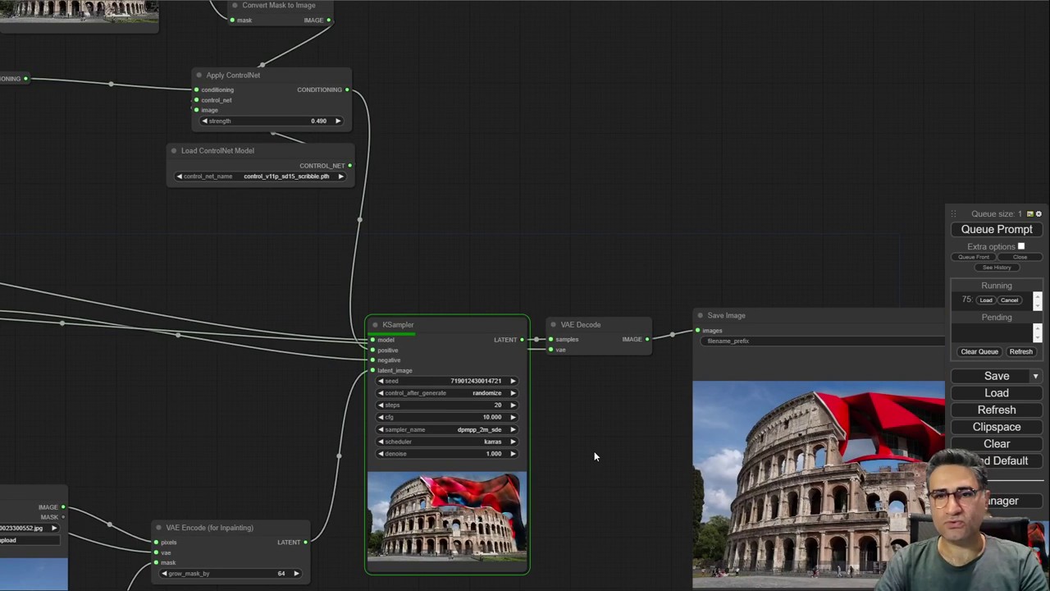
{"action": "left_click_drag", "start_coordinate": [276, 74], "coordinate": [612, 434]}
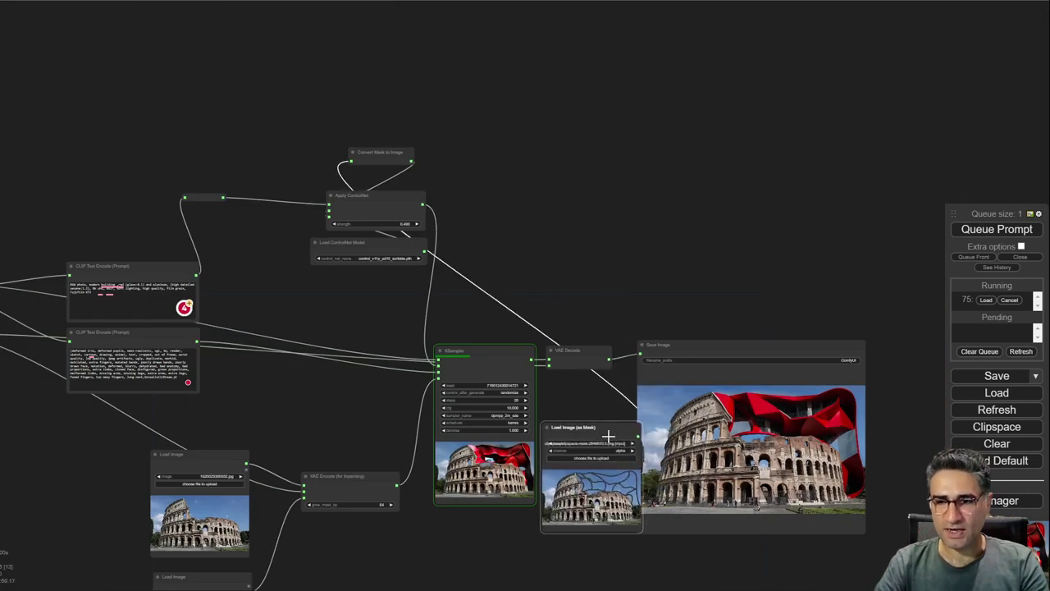
{"action": "scroll", "coordinate": [586, 464], "scroll_direction": "up", "scroll_amount": 5}
{"action": "scroll", "coordinate": [586, 463], "scroll_direction": "up", "scroll_amount": 3}
{"action": "left_click_drag", "start_coordinate": [572, 298], "coordinate": [577, 216]}
{"action": "left_click_drag", "start_coordinate": [616, 271], "coordinate": [610, 159]}
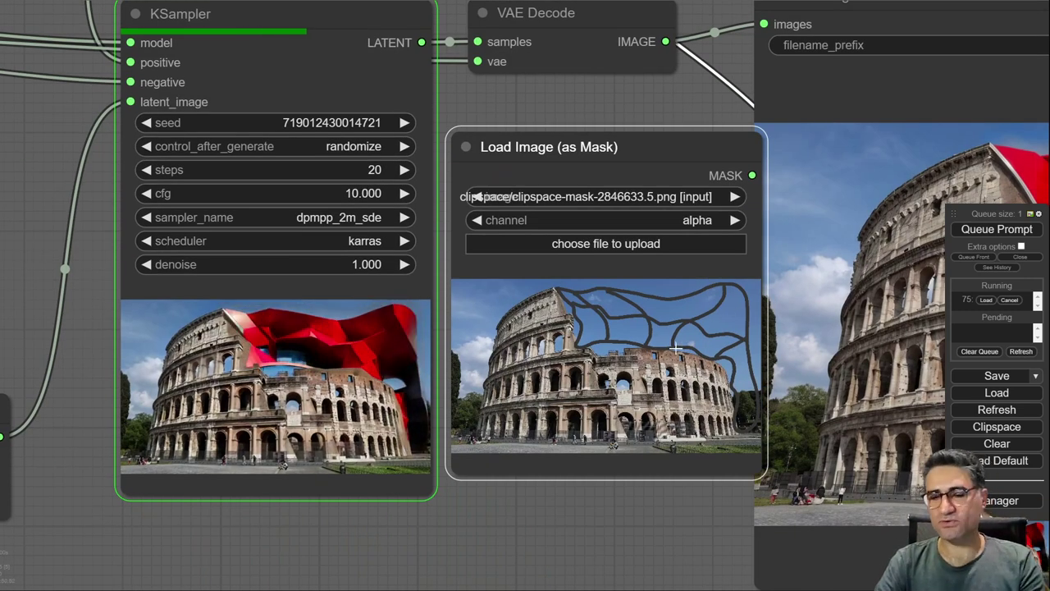
Compare the KSampler preview with the scribble mask, and inspect the generated picture in the Save Image node
{"action": "scroll", "coordinate": [403, 394], "scroll_direction": "up", "scroll_amount": 5}
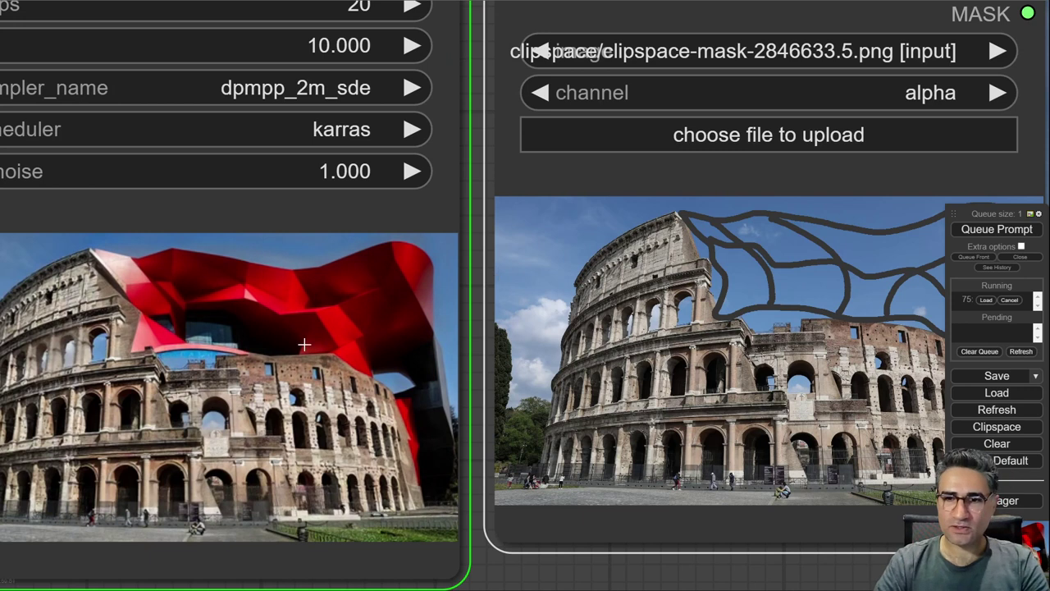
{"action": "scroll", "coordinate": [303, 344], "scroll_direction": "down", "scroll_amount": 8}
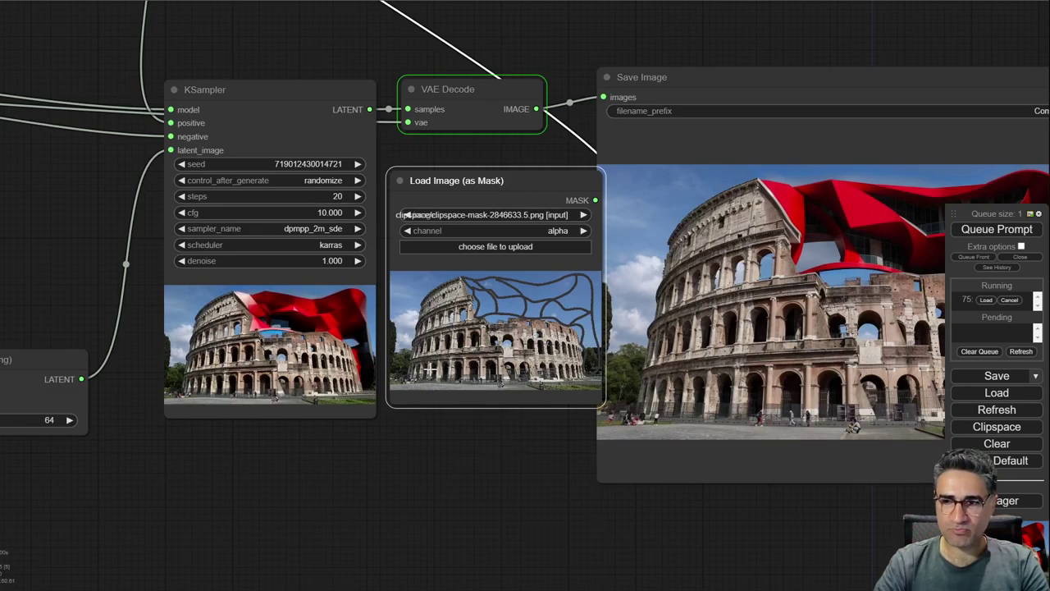
{"action": "left_click_drag", "start_coordinate": [945, 210], "coordinate": [581, 216]}
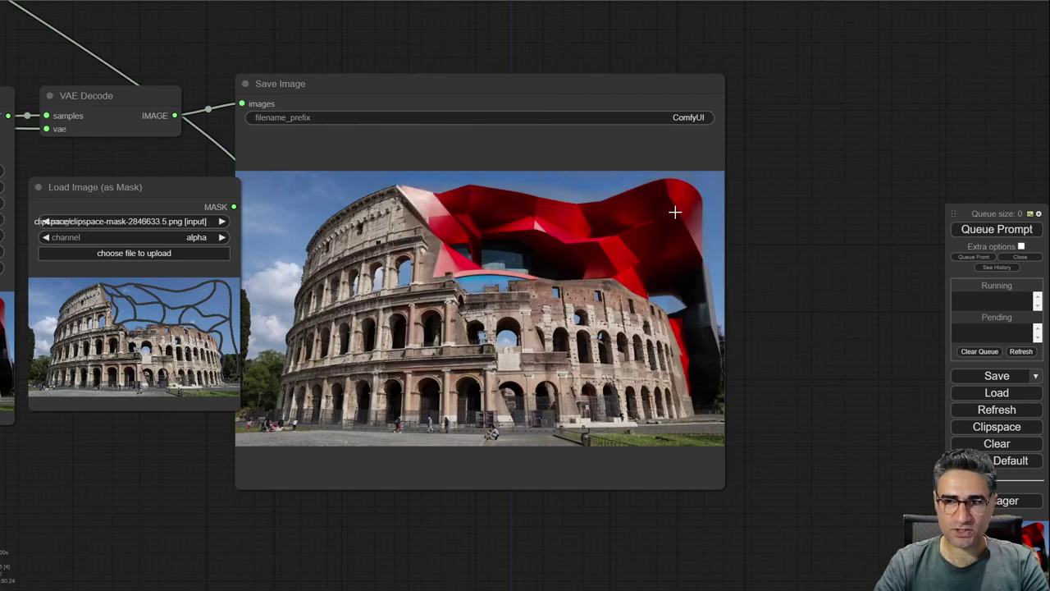
{"action": "scroll", "coordinate": [672, 211], "scroll_direction": "up", "scroll_amount": 5}
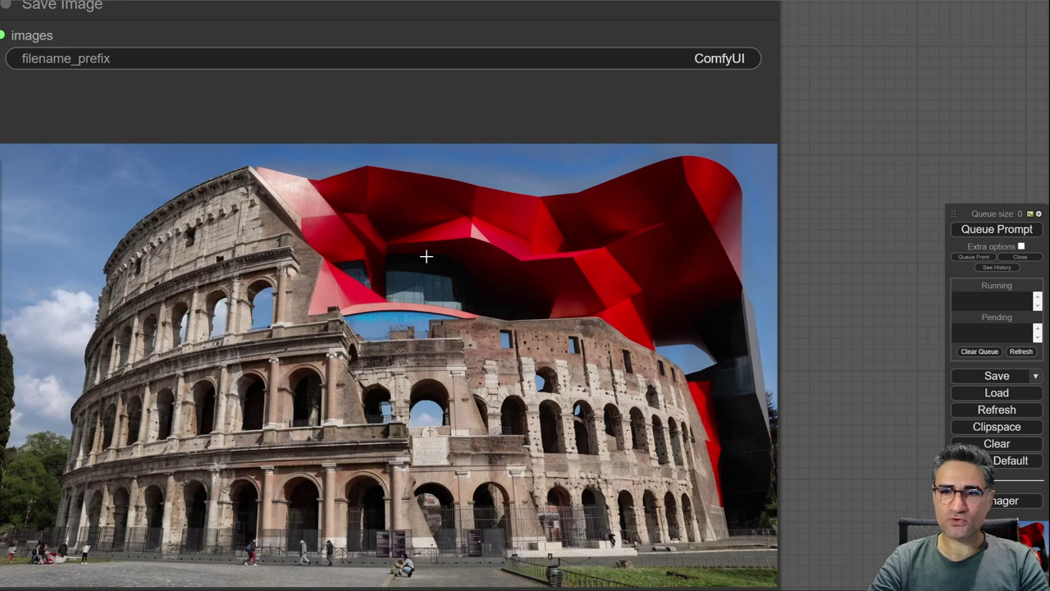
Compare the saved picture with the scribble mask and KSampler preview, and survey the whole inpainting workflow from checkpoint to Save Image
{"action": "scroll", "coordinate": [426, 257], "scroll_direction": "down", "scroll_amount": 5}
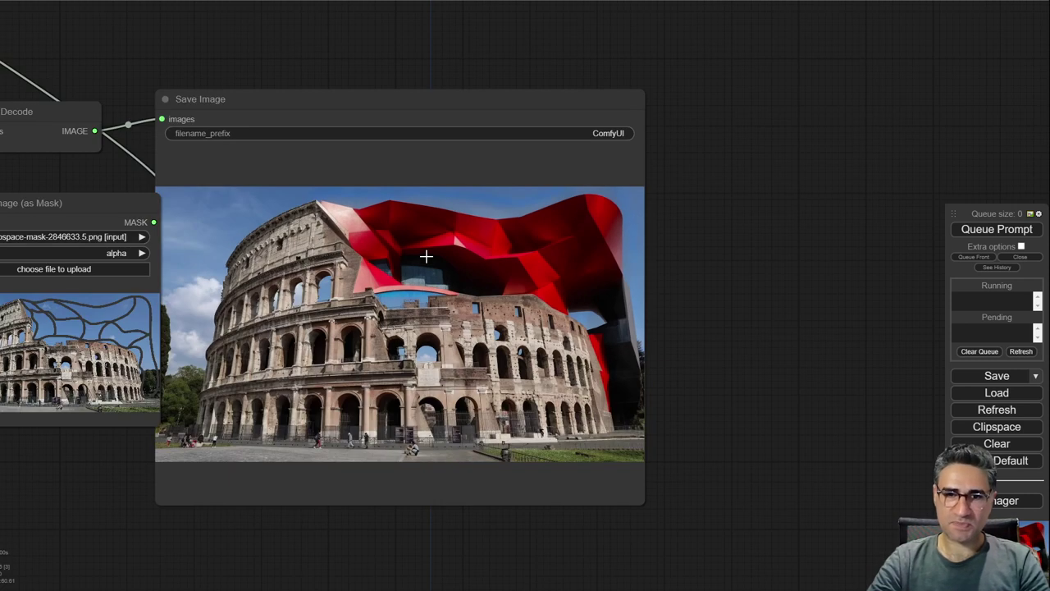
{"action": "scroll", "coordinate": [115, 382], "scroll_direction": "up", "scroll_amount": 5}
{"action": "left_click_drag", "start_coordinate": [57, 481], "coordinate": [465, 456]}
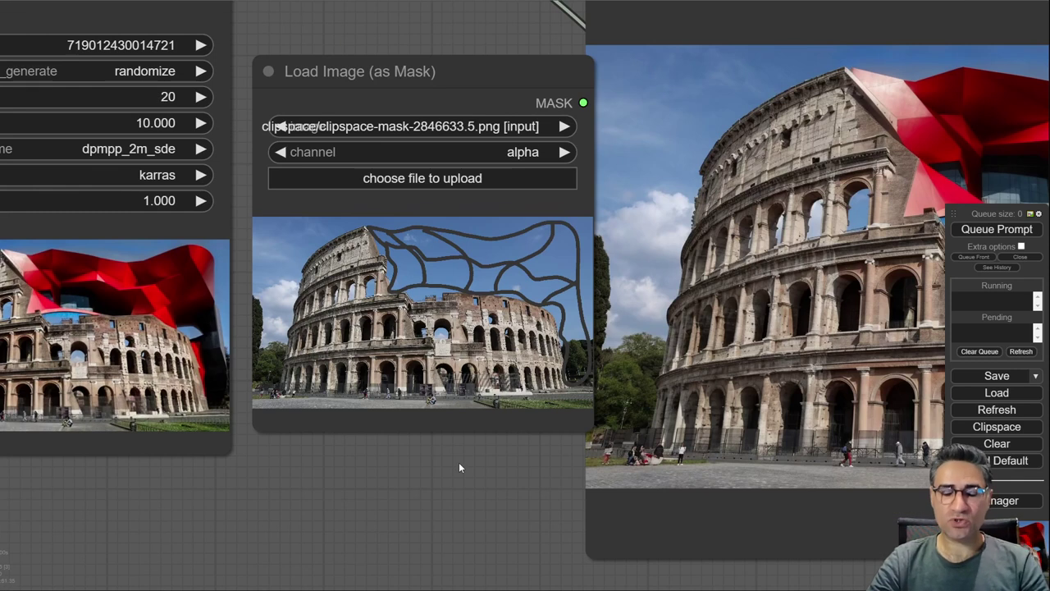
{"action": "scroll", "coordinate": [458, 462], "scroll_direction": "down", "scroll_amount": 3}
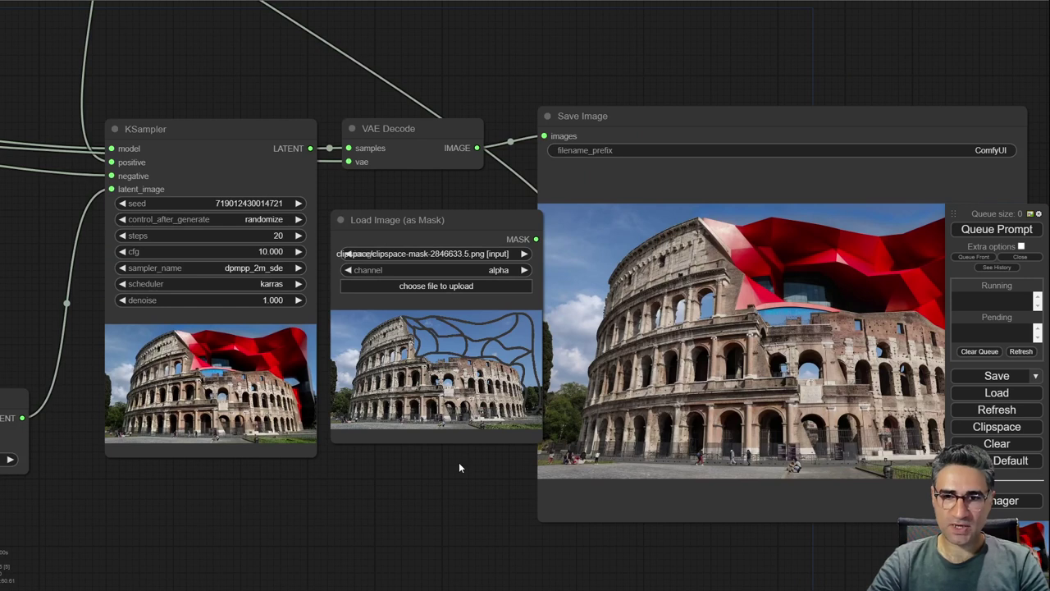
{"action": "left_click_drag", "start_coordinate": [457, 467], "coordinate": [527, 435]}
{"action": "scroll", "coordinate": [458, 471], "scroll_direction": "down", "scroll_amount": 3}
{"action": "left_click_drag", "start_coordinate": [459, 471], "coordinate": [498, 535]}
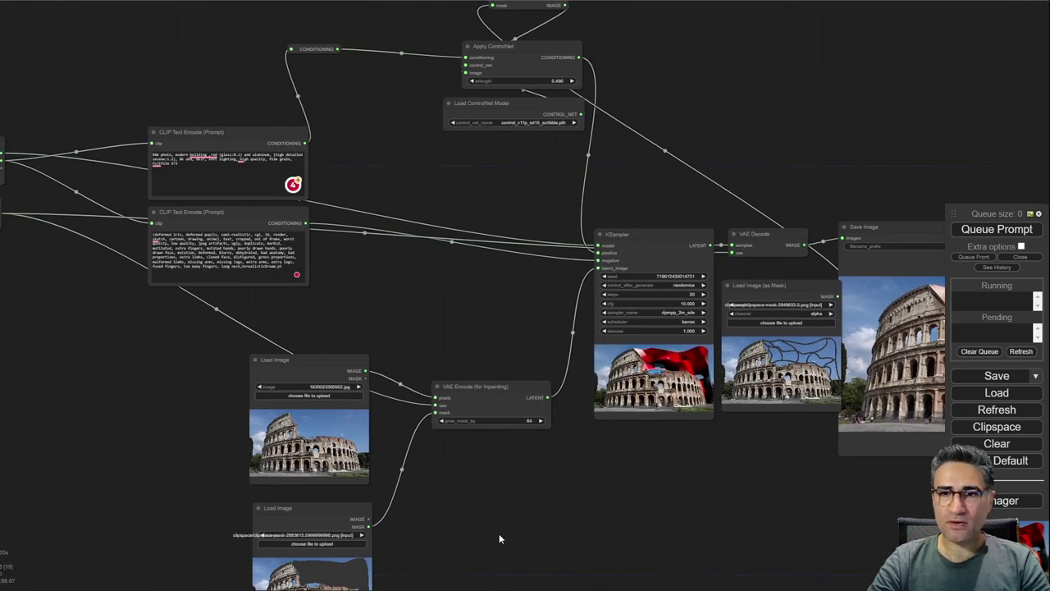
{"action": "scroll", "coordinate": [499, 535], "scroll_direction": "down", "scroll_amount": 2}
{"action": "left_click_drag", "start_coordinate": [200, 460], "coordinate": [139, 448]}
{"action": "scroll", "coordinate": [542, 311], "scroll_direction": "down", "scroll_amount": 4}
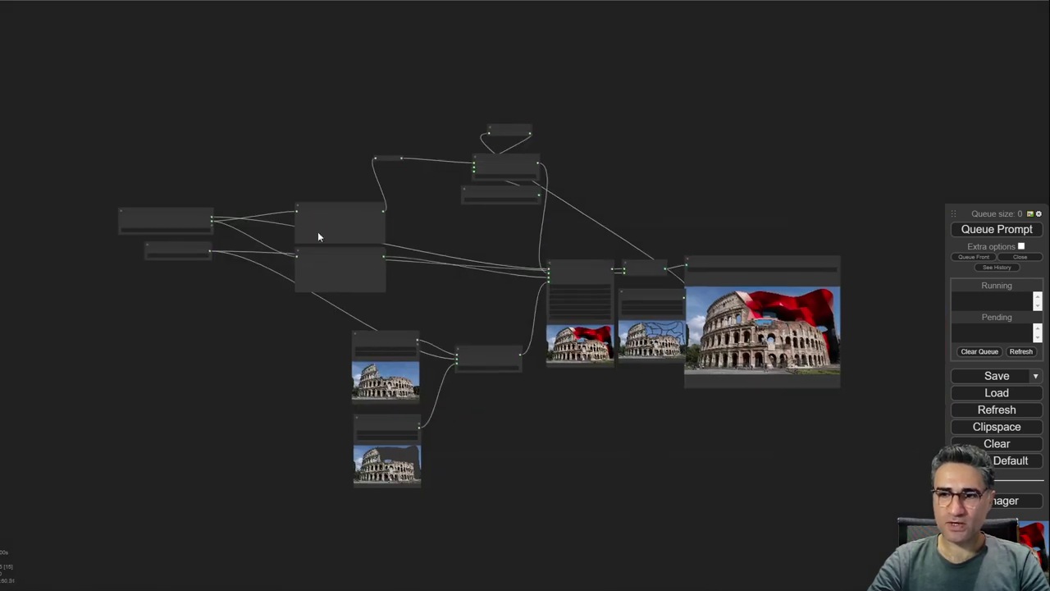
{"action": "scroll", "coordinate": [292, 333], "scroll_direction": "up", "scroll_amount": 5}
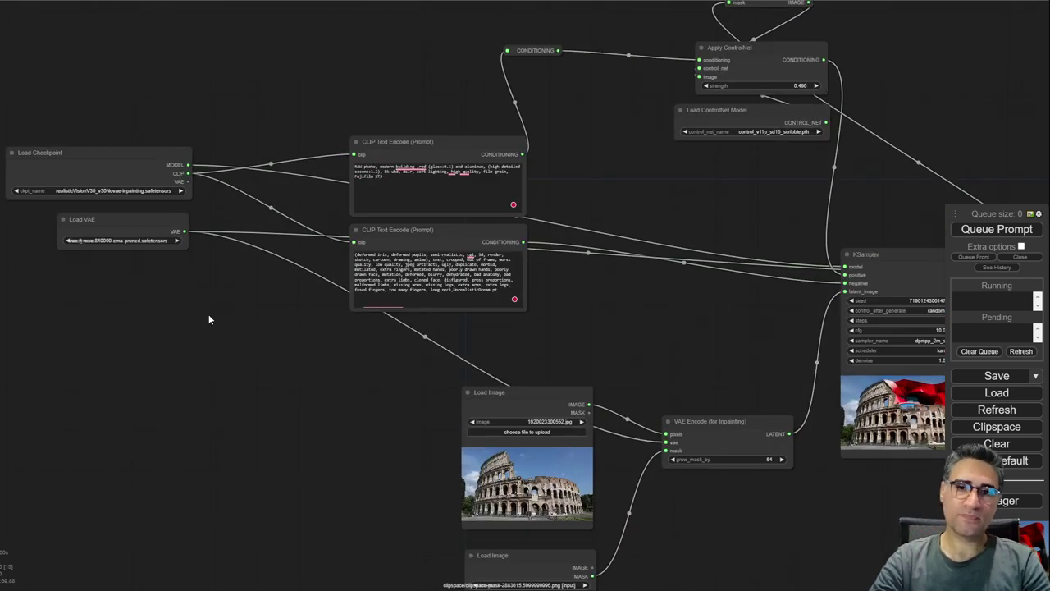
{"action": "scroll", "coordinate": [249, 445], "scroll_direction": "down", "scroll_amount": 5}
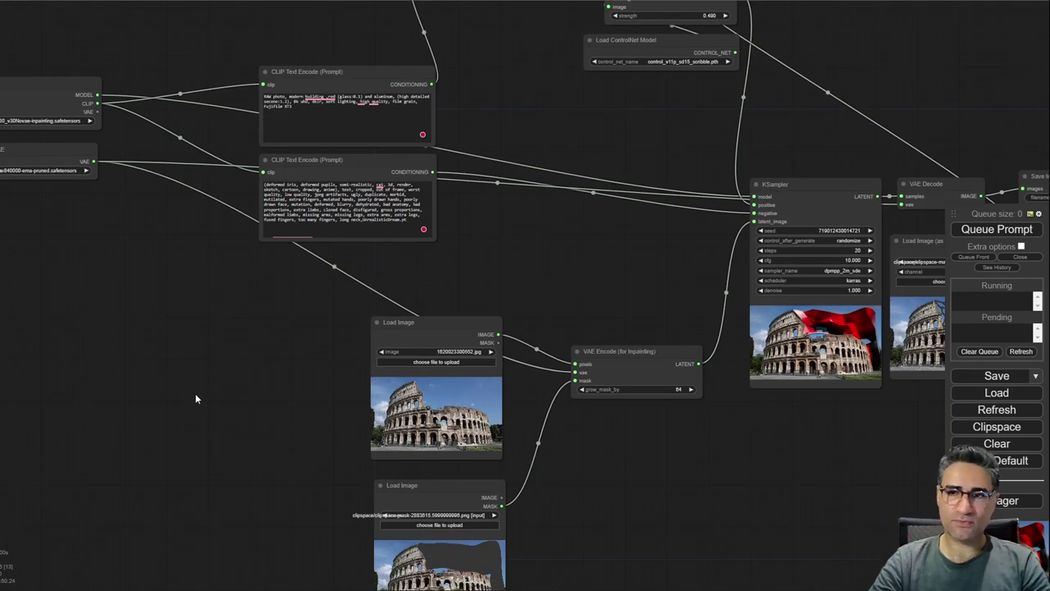
Clear the whole workflow and load the default text-to-image node graph in its place
{"action": "left_click", "coordinate": [995, 444]}
{"action": "left_click", "coordinate": [574, 38]}
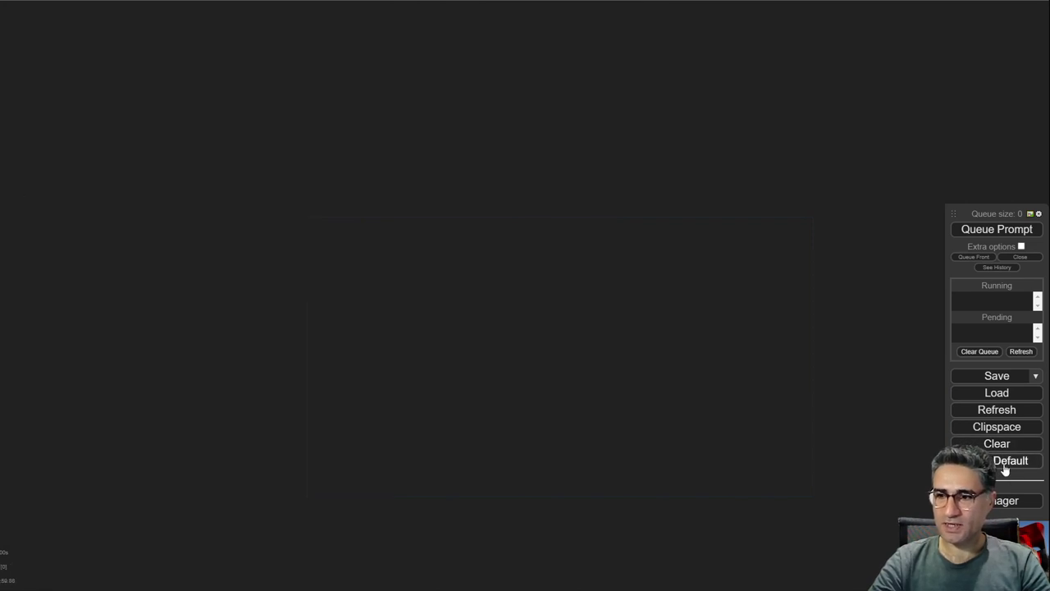
{"action": "left_click", "coordinate": [1005, 463]}
{"action": "left_click", "coordinate": [566, 36]}
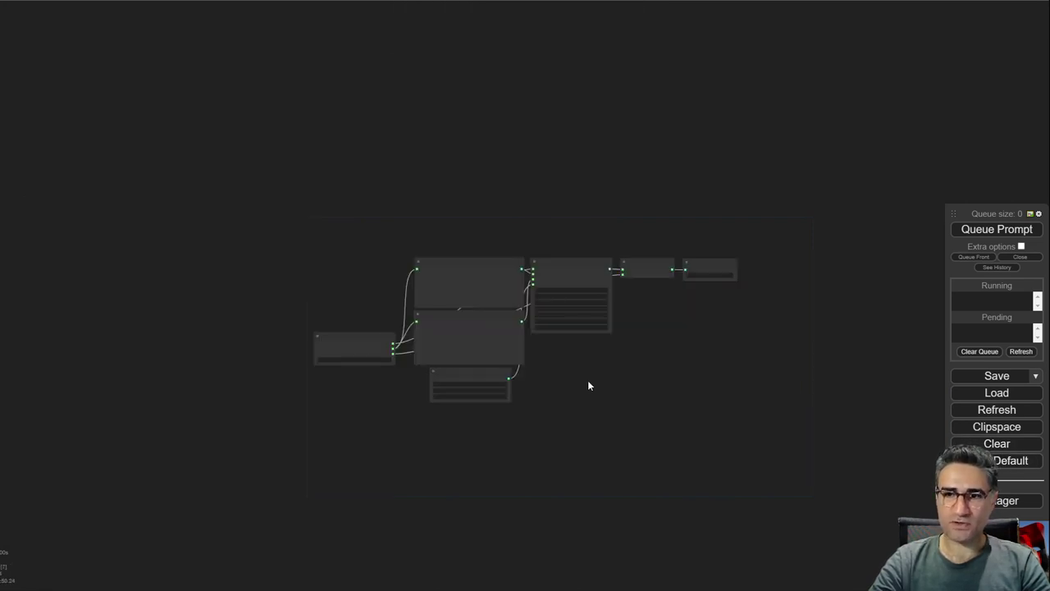
{"action": "scroll", "coordinate": [574, 383], "scroll_direction": "up", "scroll_amount": 5}
{"action": "scroll", "coordinate": [562, 411], "scroll_direction": "up", "scroll_amount": 2}
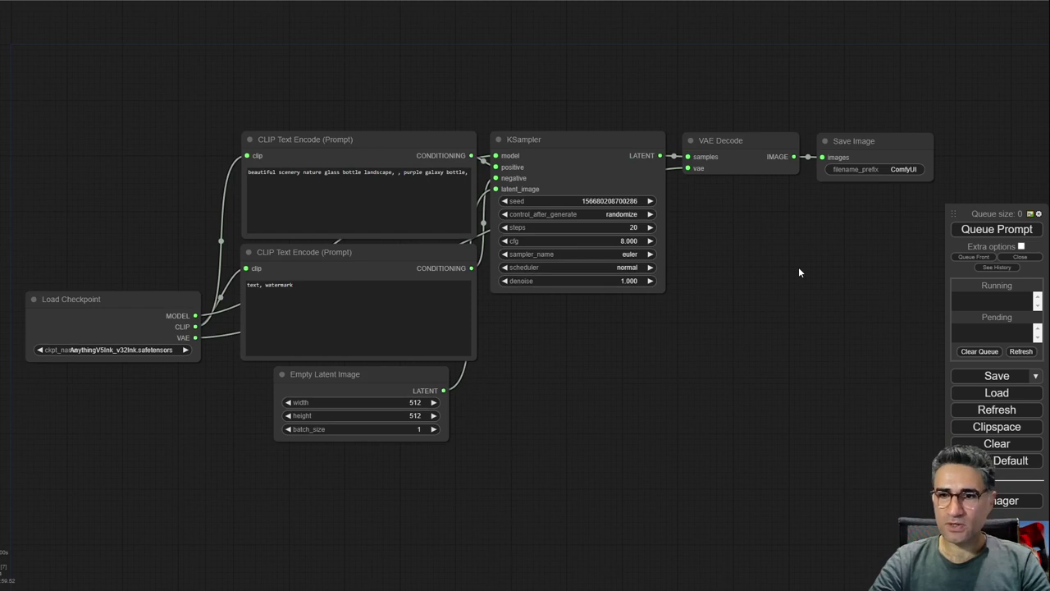
Set the checkpoint to realisticVisionV30_v30Novae-inpainting.safetensors and move the Load Checkpoint node farther away from the prompt nodes
{"action": "left_click_drag", "start_coordinate": [704, 449], "coordinate": [796, 399]}
{"action": "scroll", "coordinate": [286, 345], "scroll_direction": "up", "scroll_amount": 4}
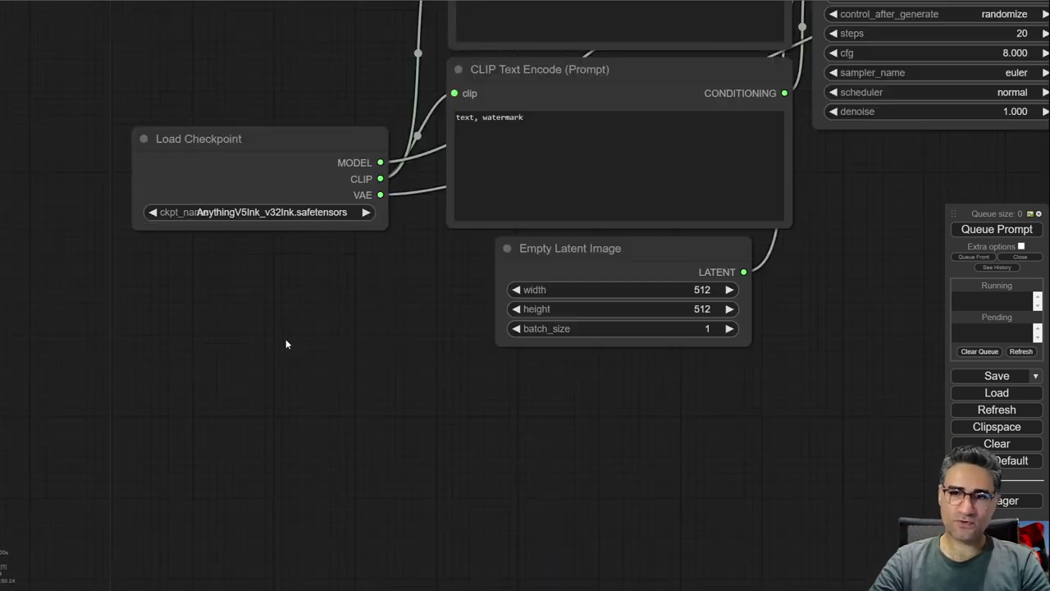
{"action": "left_click", "coordinate": [285, 185]}
{"action": "left_click", "coordinate": [285, 185]}
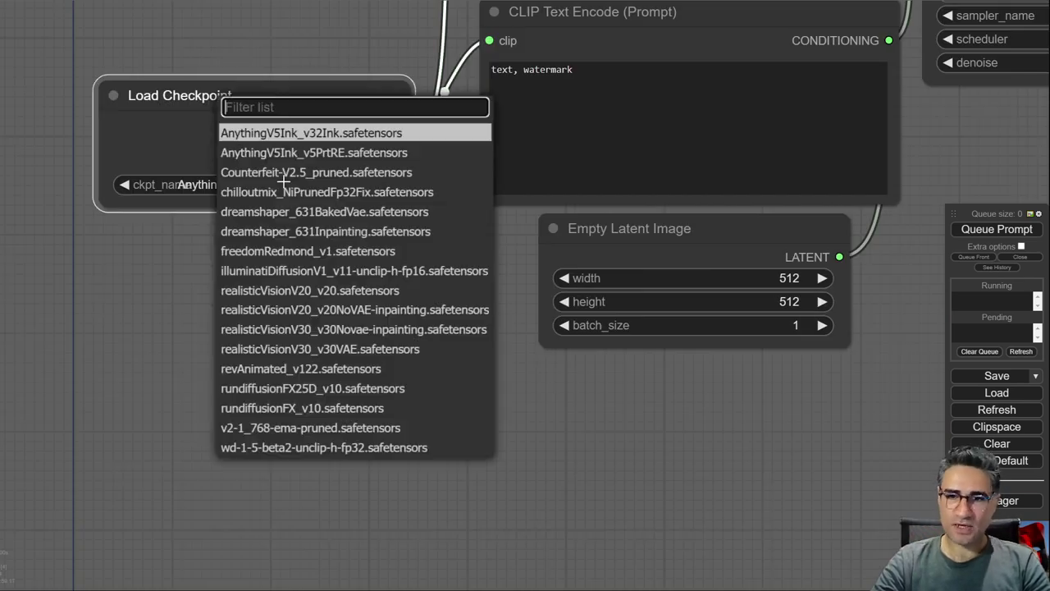
{"action": "left_click", "coordinate": [306, 330]}
{"action": "left_click_drag", "start_coordinate": [319, 314], "coordinate": [396, 345]}
{"action": "left_click_drag", "start_coordinate": [363, 110], "coordinate": [140, 1]}
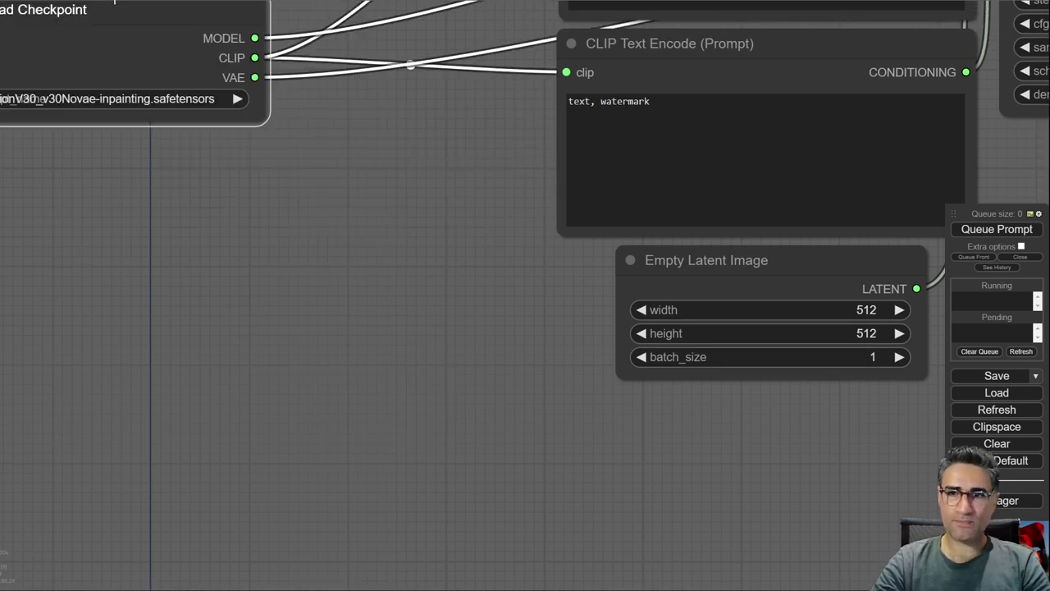
{"action": "left_click_drag", "start_coordinate": [232, 205], "coordinate": [391, 262]}
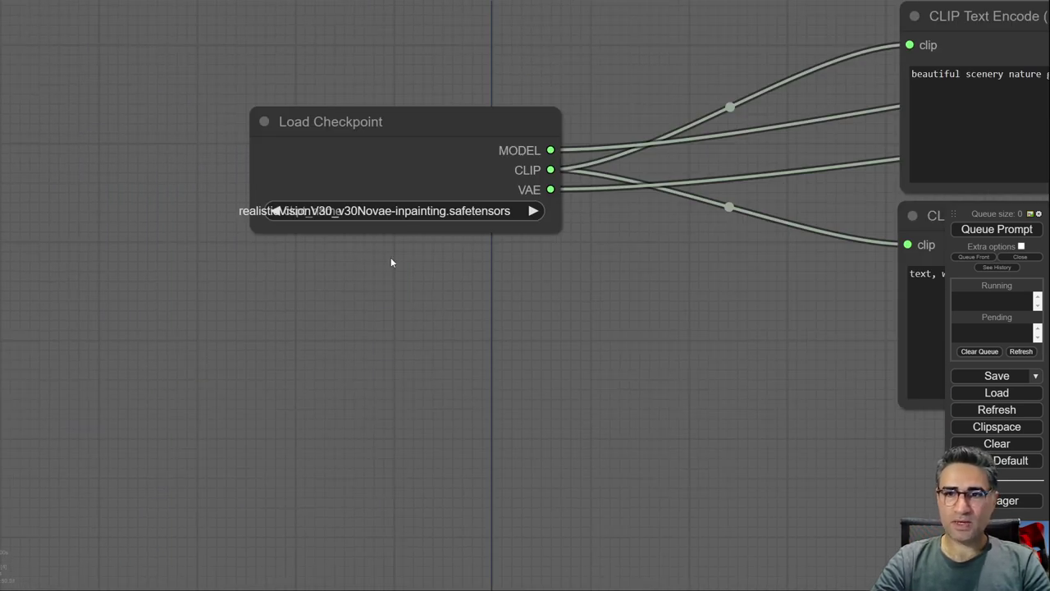
Add a Load VAE node below Load Checkpoint and set it to vae-ft-mse-840000-ema-pruned.safetensors
{"action": "double_click", "coordinate": [481, 355]}
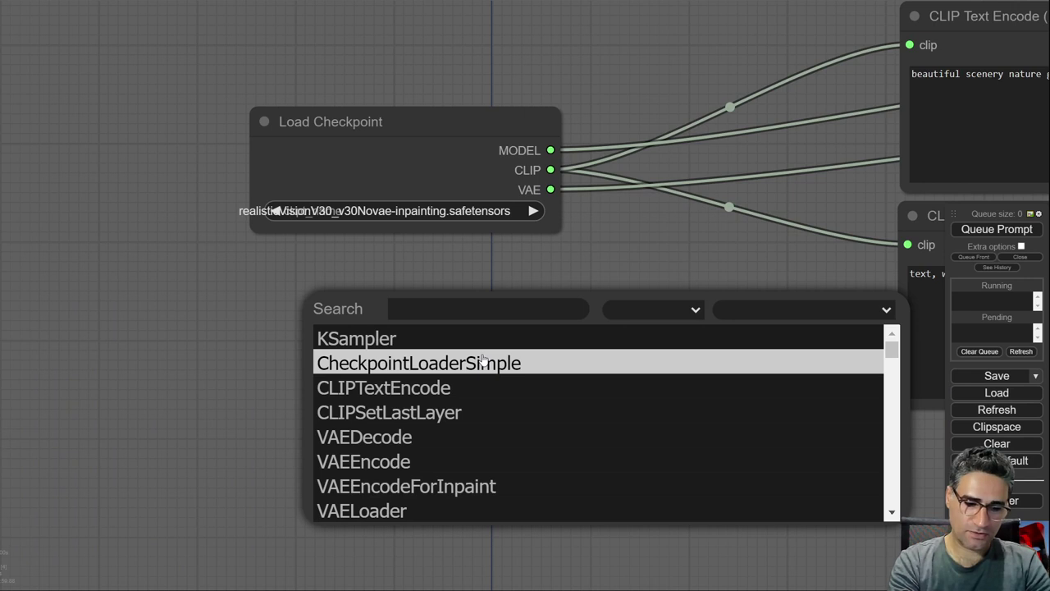
{"action": "type", "text": "vae"}
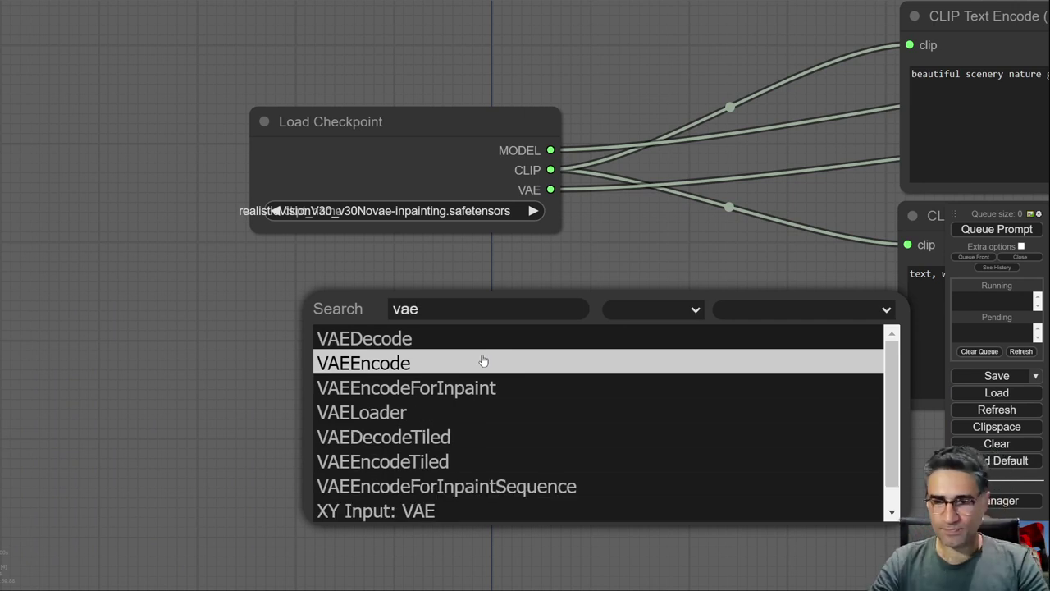
{"action": "left_click", "coordinate": [426, 410]}
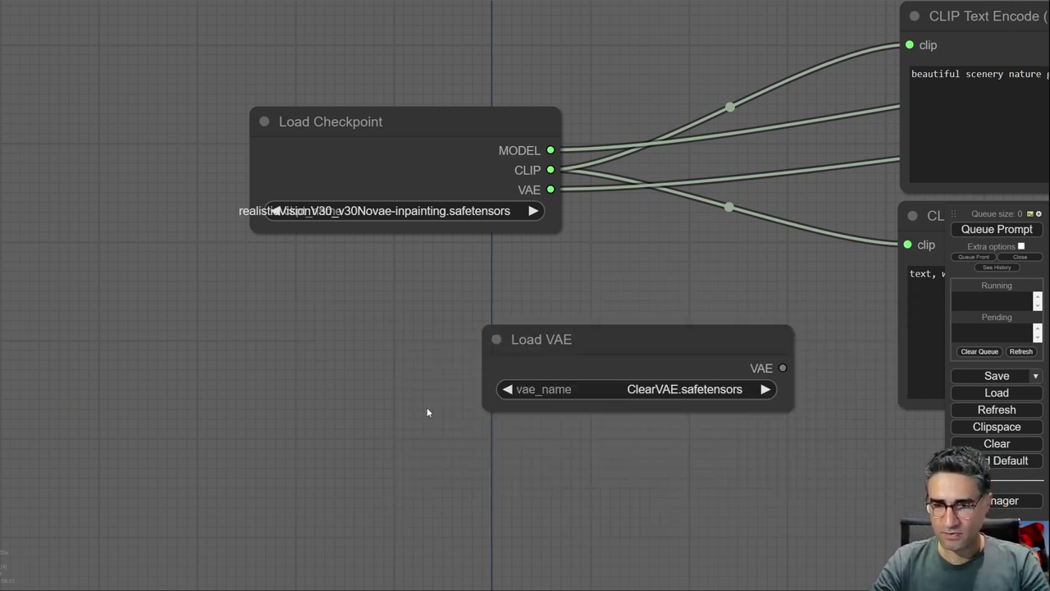
{"action": "left_click_drag", "start_coordinate": [644, 342], "coordinate": [418, 292]}
{"action": "left_click", "coordinate": [458, 339]}
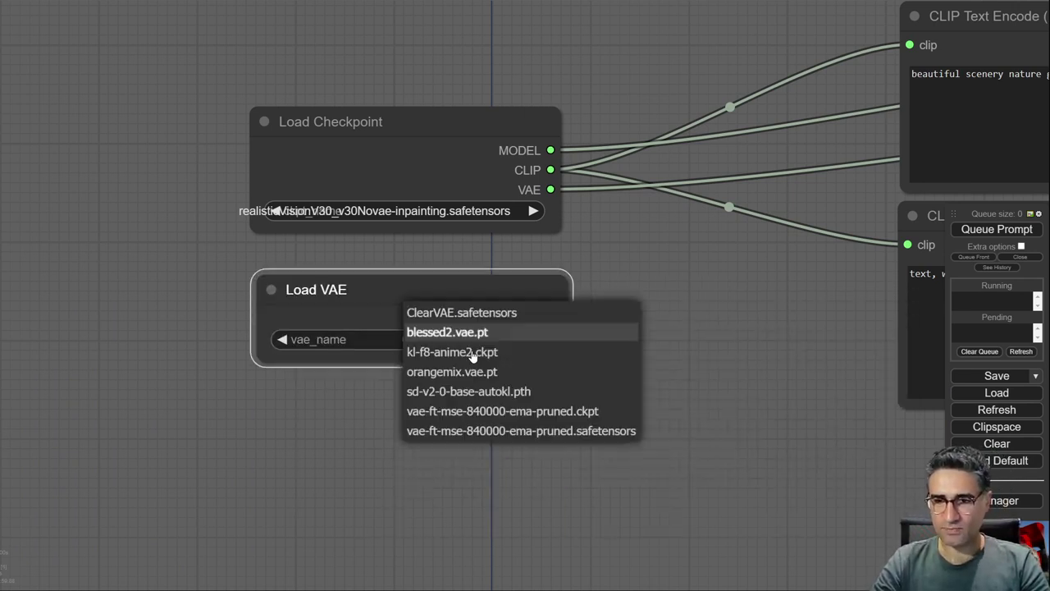
{"action": "left_click", "coordinate": [430, 433]}
Spread out the graph by moving KSampler up and both CLIP Text Encode nodes up and away from it
{"action": "left_click_drag", "start_coordinate": [586, 277], "coordinate": [347, 311]}
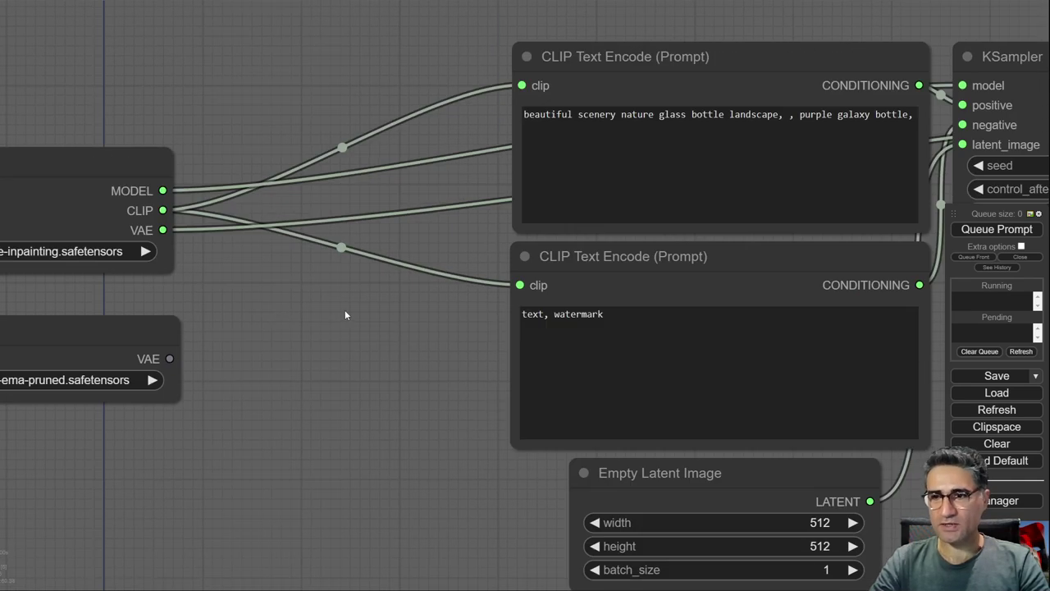
{"action": "scroll", "coordinate": [347, 312], "scroll_direction": "down", "scroll_amount": 5}
{"action": "left_click_drag", "start_coordinate": [768, 173], "coordinate": [766, 73]}
{"action": "left_click_drag", "start_coordinate": [639, 189], "coordinate": [504, 25]}
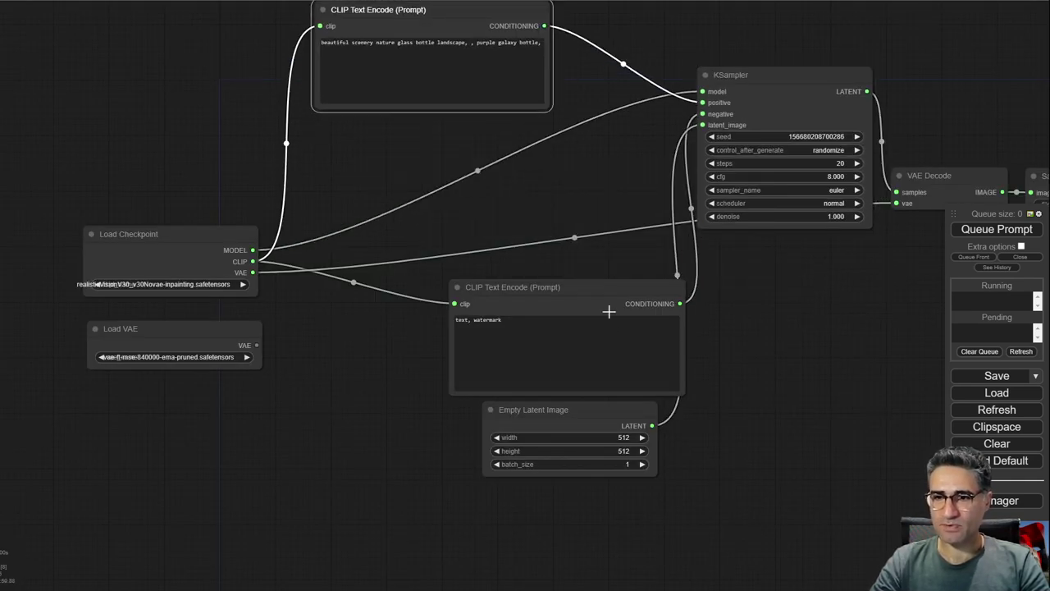
{"action": "left_click_drag", "start_coordinate": [589, 288], "coordinate": [473, 155]}
Delete the Empty Latent Image node that feeds the KSampler's latent_image input
{"action": "left_click_drag", "start_coordinate": [534, 339], "coordinate": [356, 290]}
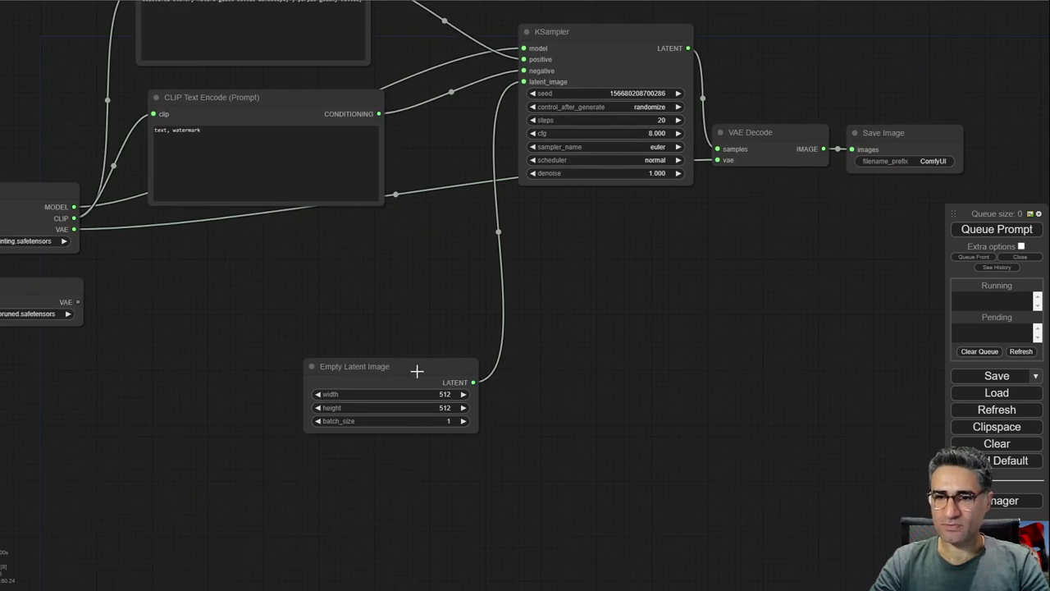
{"action": "left_click_drag", "start_coordinate": [416, 370], "coordinate": [328, 376]}
{"action": "scroll", "coordinate": [304, 375], "scroll_direction": "up", "scroll_amount": 5}
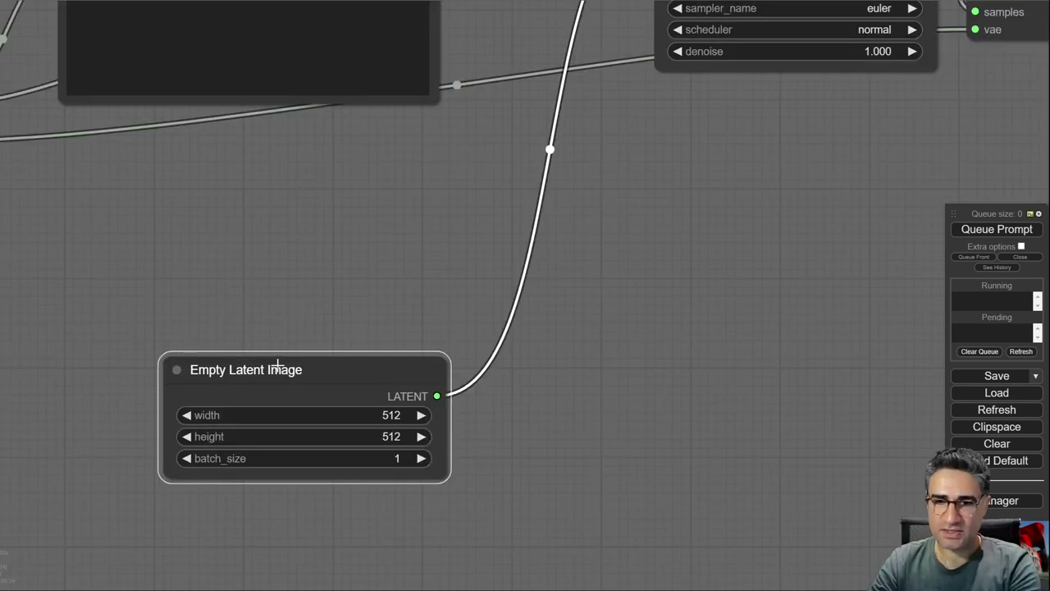
{"action": "key", "text": "Delete"}
{"action": "scroll", "coordinate": [360, 389], "scroll_direction": "down", "scroll_amount": 6}
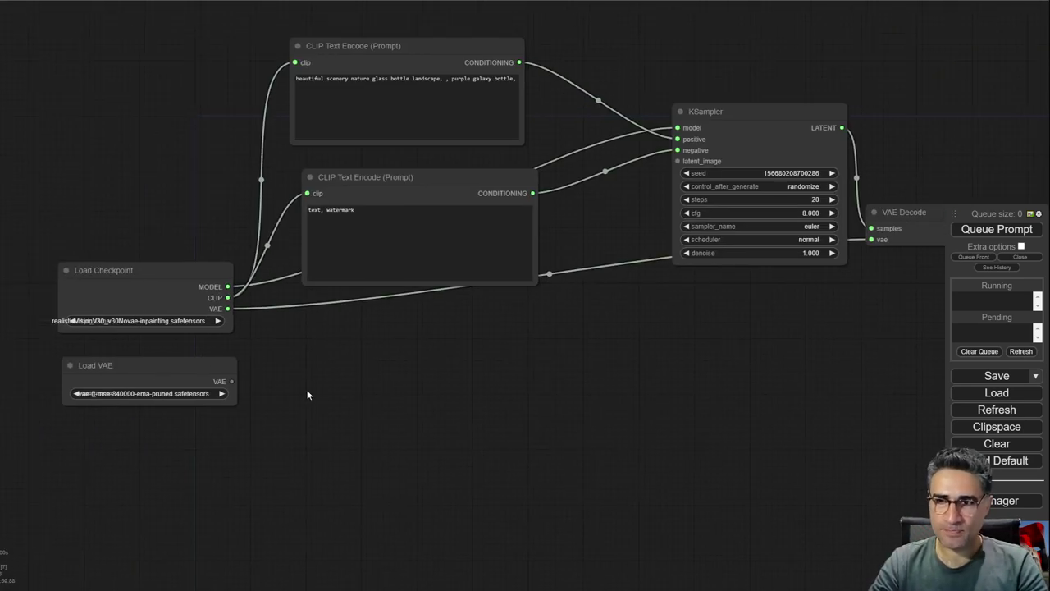
Connect the Load VAE output directly to the vae input of VAE Decode
{"action": "left_click_drag", "start_coordinate": [232, 381], "coordinate": [884, 243]}
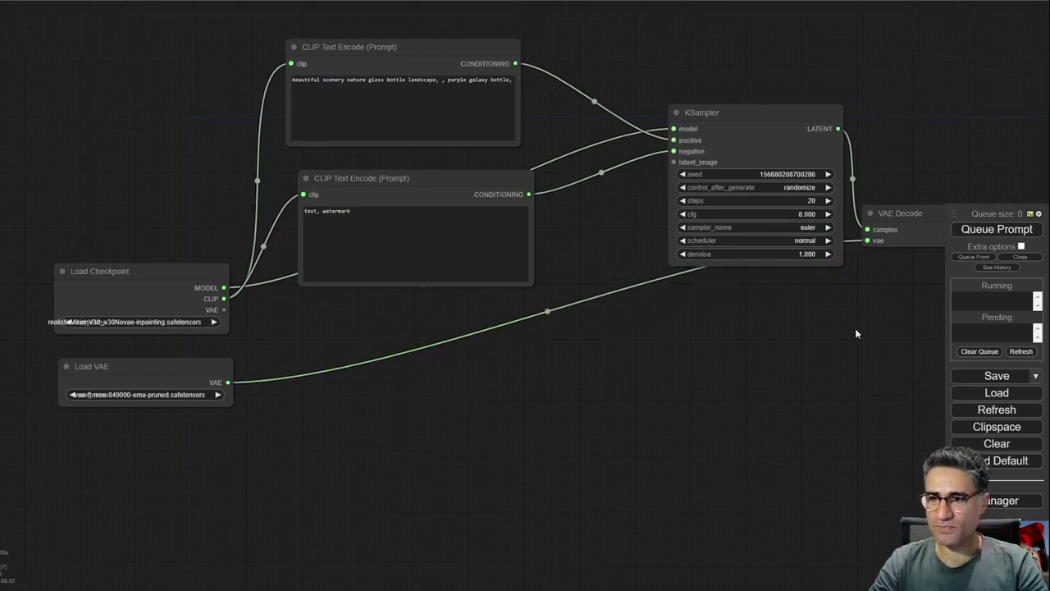
{"action": "left_click_drag", "start_coordinate": [854, 328], "coordinate": [816, 311]}
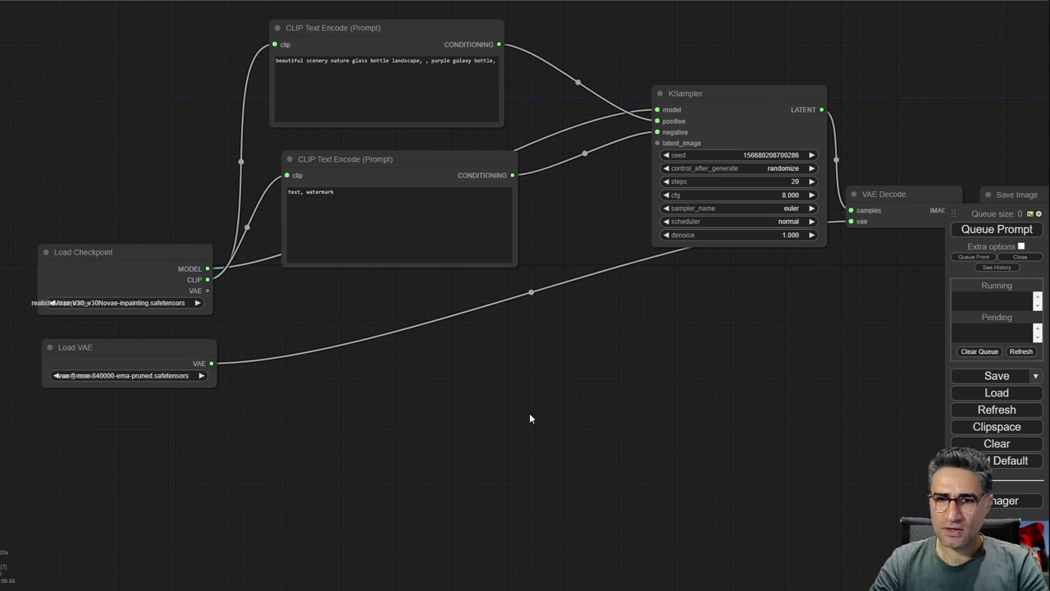
{"action": "left_click_drag", "start_coordinate": [529, 418], "coordinate": [413, 404]}
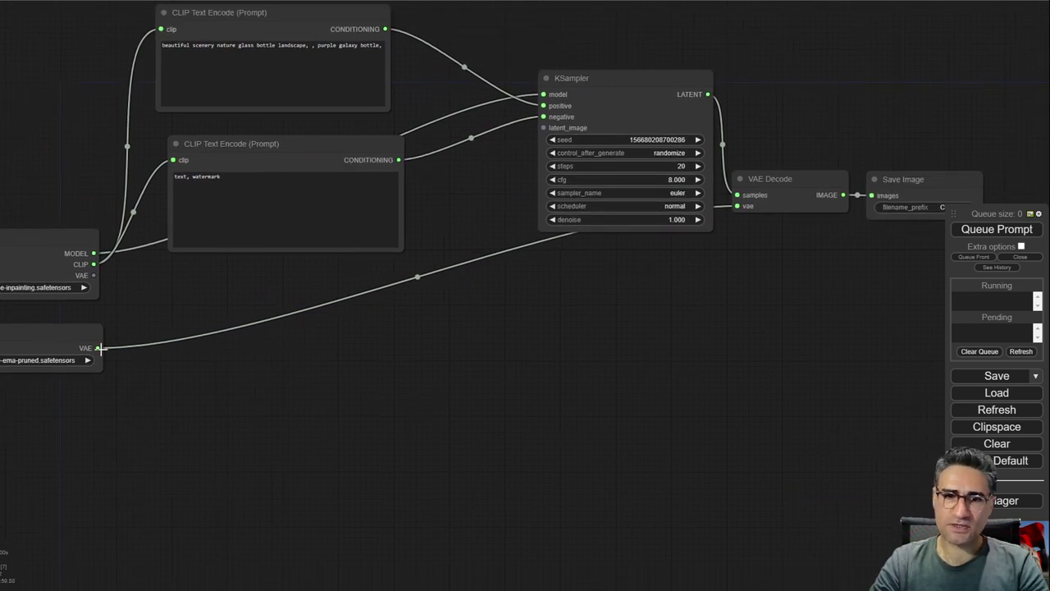
Add a Reroute node from the Load VAE output, connect it to VAE Decode's vae input and place it below VAE Decode
{"action": "left_click_drag", "start_coordinate": [185, 410], "coordinate": [372, 388]}
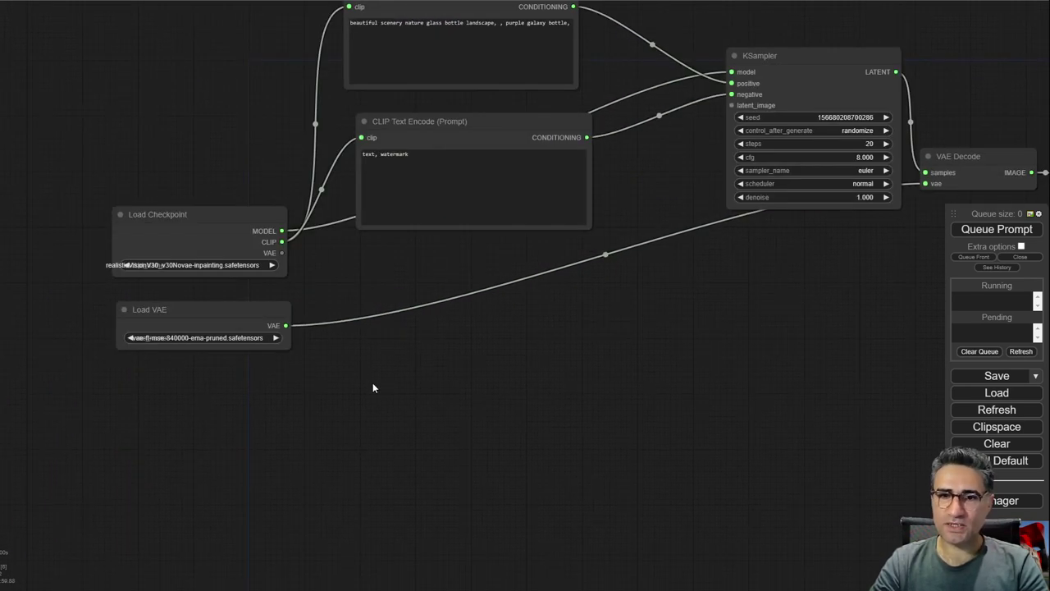
{"action": "left_click_drag", "start_coordinate": [285, 325], "coordinate": [335, 353]}
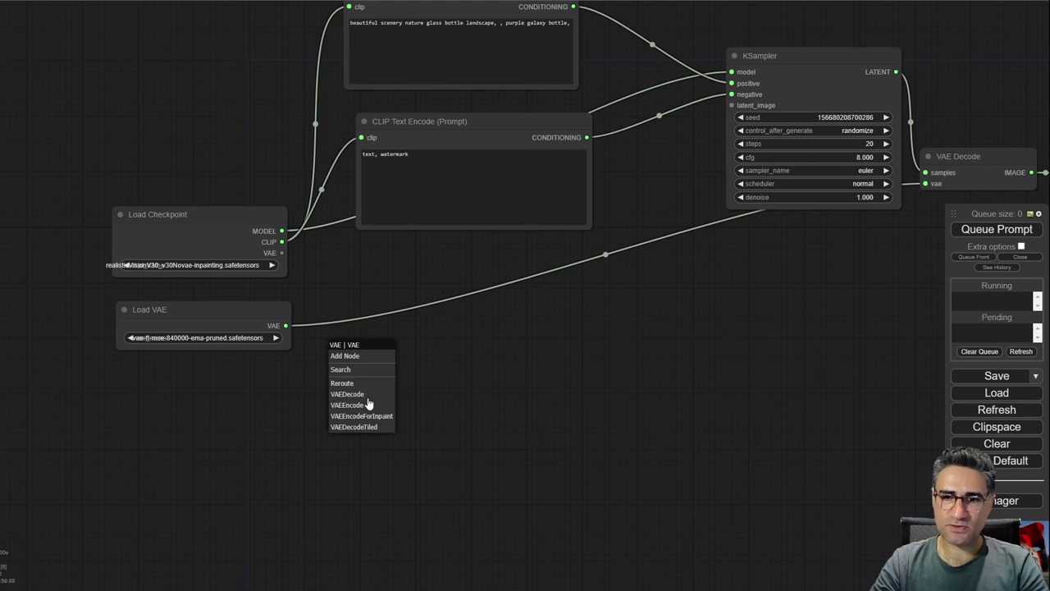
{"action": "left_click", "coordinate": [342, 383]}
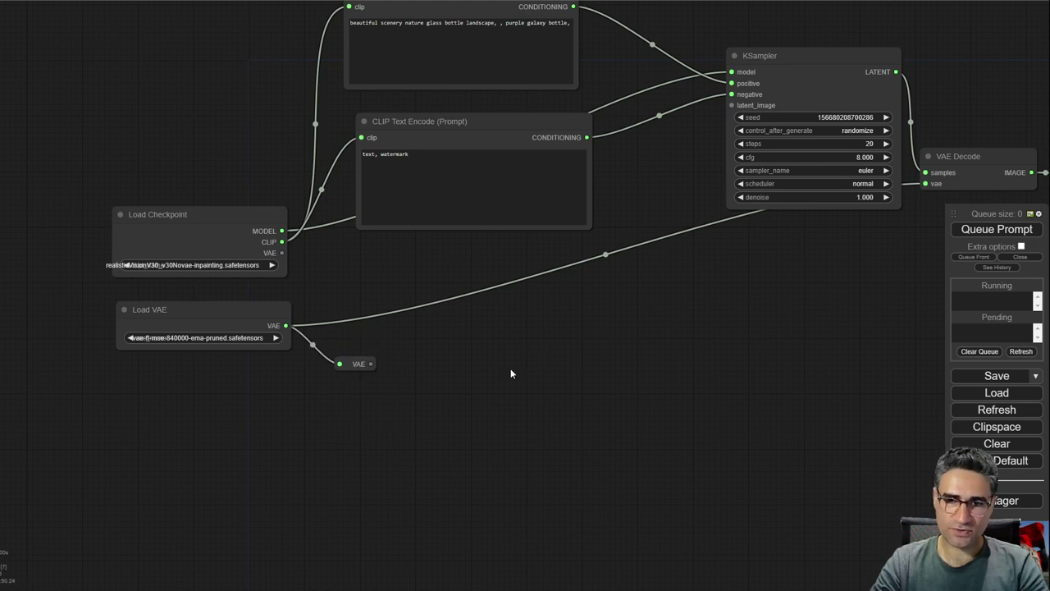
{"action": "left_click_drag", "start_coordinate": [510, 374], "coordinate": [394, 383]}
{"action": "left_click_drag", "start_coordinate": [250, 371], "coordinate": [810, 193]}
{"action": "left_click_drag", "start_coordinate": [221, 378], "coordinate": [806, 336]}
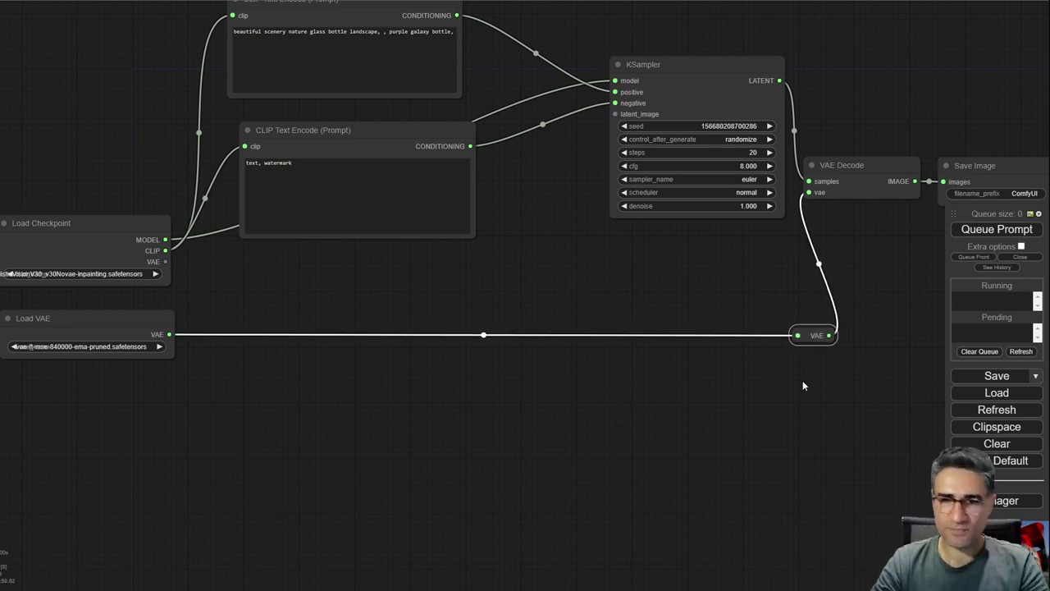
Replace the positive prompt with "RAW photo, modern building,red (glass:0.1) and aluminum, (high detailed secene:1.2), 8k uhd, dslr, soft lighting, high quality, film grain, Fujifilm XT3"
{"action": "left_click_drag", "start_coordinate": [399, 293], "coordinate": [399, 400]}
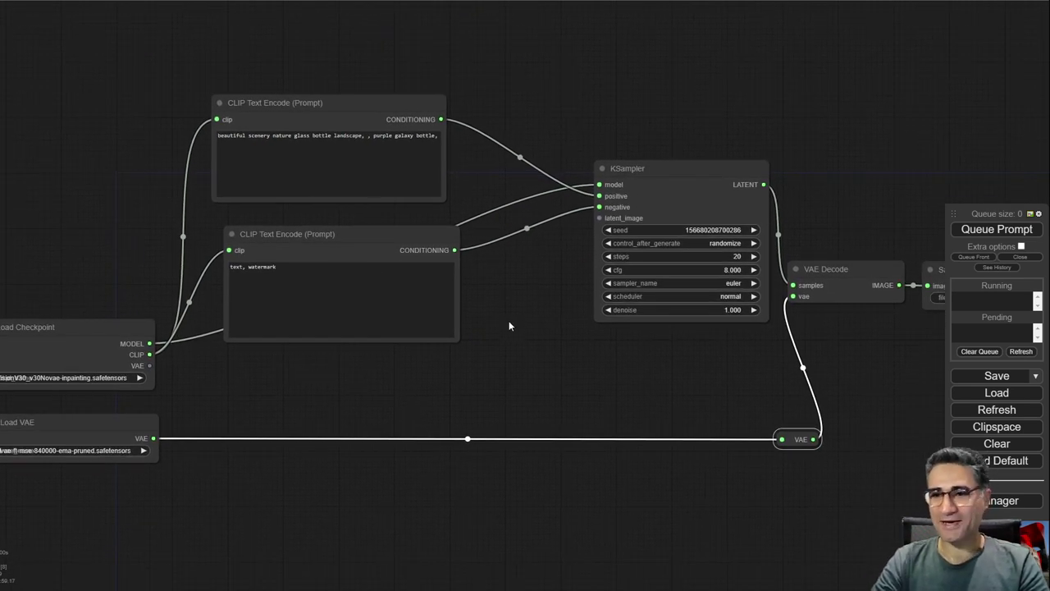
{"action": "left_click_drag", "start_coordinate": [370, 209], "coordinate": [440, 278]}
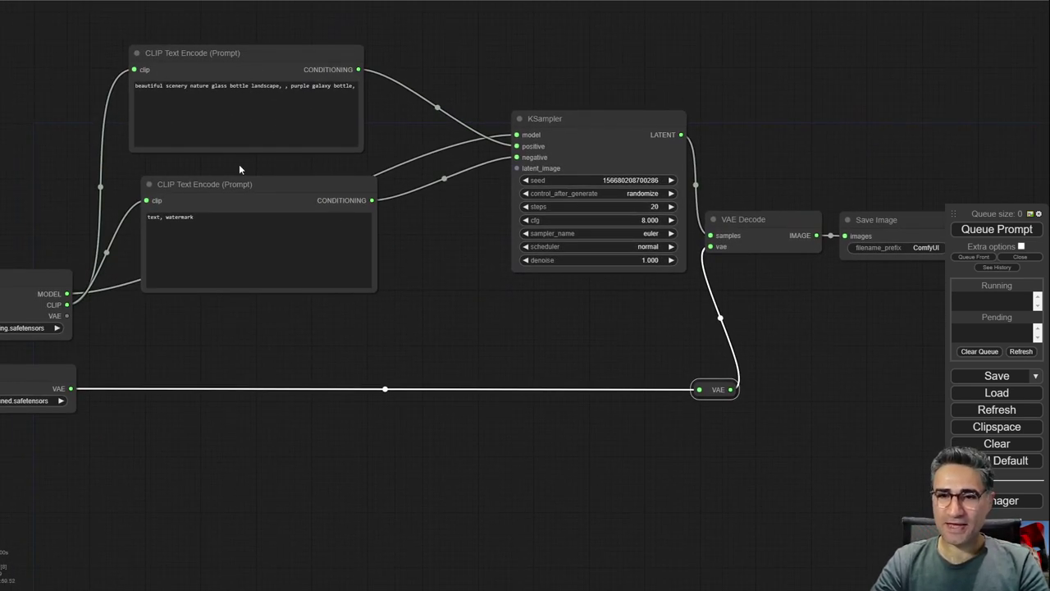
{"action": "left_click_drag", "start_coordinate": [256, 55], "coordinate": [282, 60]}
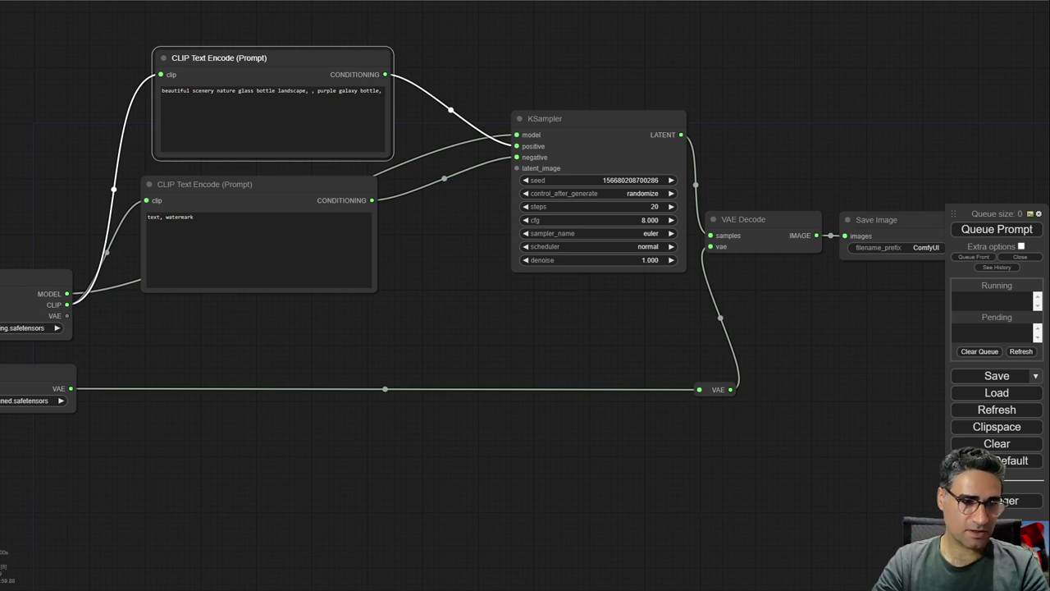
{"action": "left_click", "coordinate": [280, 105]}
{"action": "key", "text": "ctrl+a"}
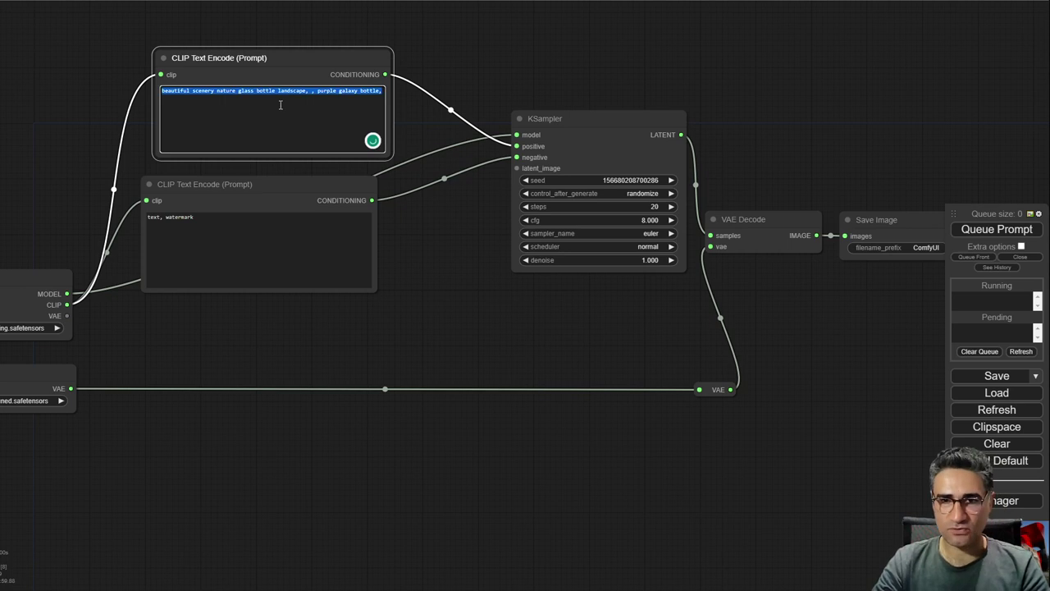
{"action": "type", "text": "RAW photo, modern building,red (glass:0.1) and aluminum, (high detailed secend:1.2), 8k uhd, dslr, soft lighting, high quality, film grain, Fujifilm XT3"}
{"action": "scroll", "coordinate": [131, 86], "scroll_direction": "up", "scroll_amount": 5}
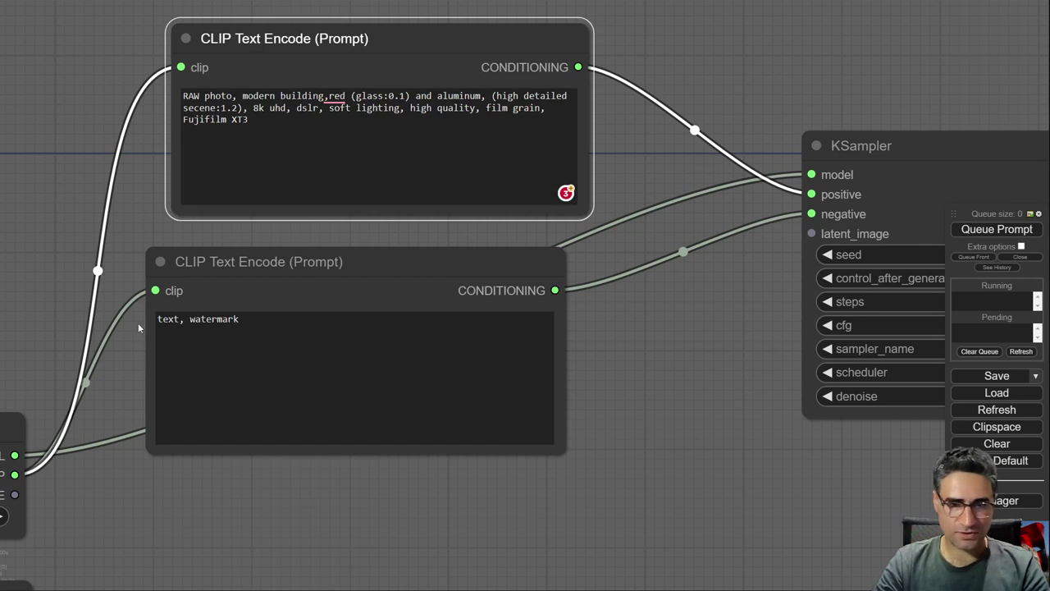
Replace the negative prompt with the artifact list from "(deformed iris, deformed pupils, semi-realistic, cgi, 3d, render" through "too many fingers, long neck,UnrealisticDream.pt"
{"action": "left_click", "coordinate": [389, 314]}
{"action": "key", "text": "ctrl+a"}
{"action": "type", "text": "(deformed iris, deformed pupils, semi-realistic, cgi, 3d, render, sketch, cartoon, drawing, anime), text, cropped, out of frame, worst quality, low quality, jpeg artifacts, ugly, duplicate, morbid, mutilated, extra fingers, mutated hands, poorly drawn hands, poorly drawn face, mutation, deformed, blurry, dehydrated, bad anatomy, bad proportions, extra limbs, cloned face, disfigured, gross proportions, malformed limbs, missing arms, missing legs, extra arms, extra legs, fused fingers, too many fingers, long neck,UnrealisticDream.pt"}
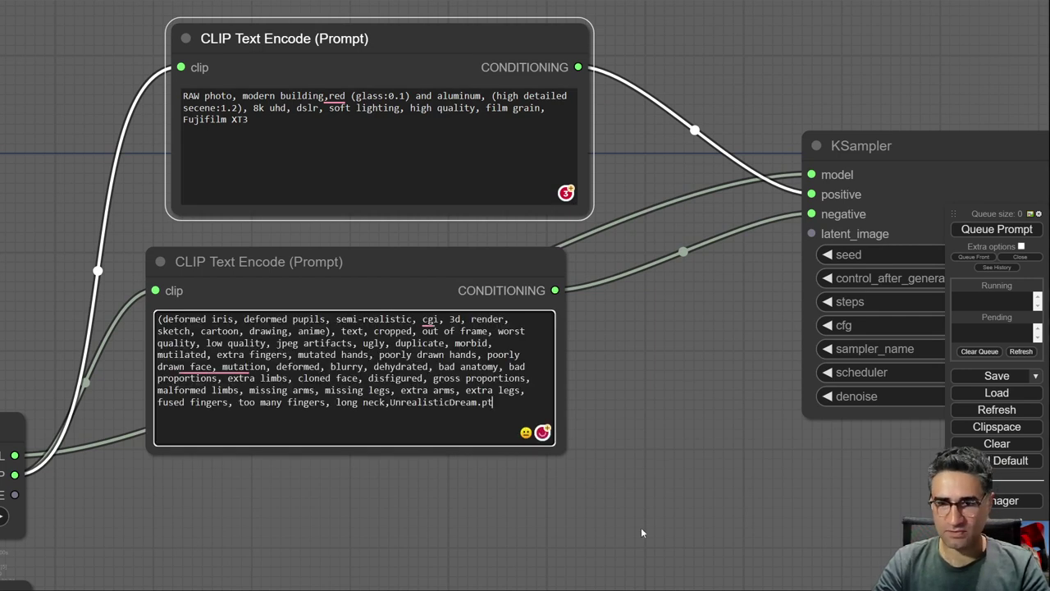
Examine the UnrealisticDream.pt embedding entry at the end of the negative prompt
{"action": "scroll", "coordinate": [508, 484], "scroll_direction": "up", "scroll_amount": 6}
{"action": "scroll", "coordinate": [755, 369], "scroll_direction": "up", "scroll_amount": 4}
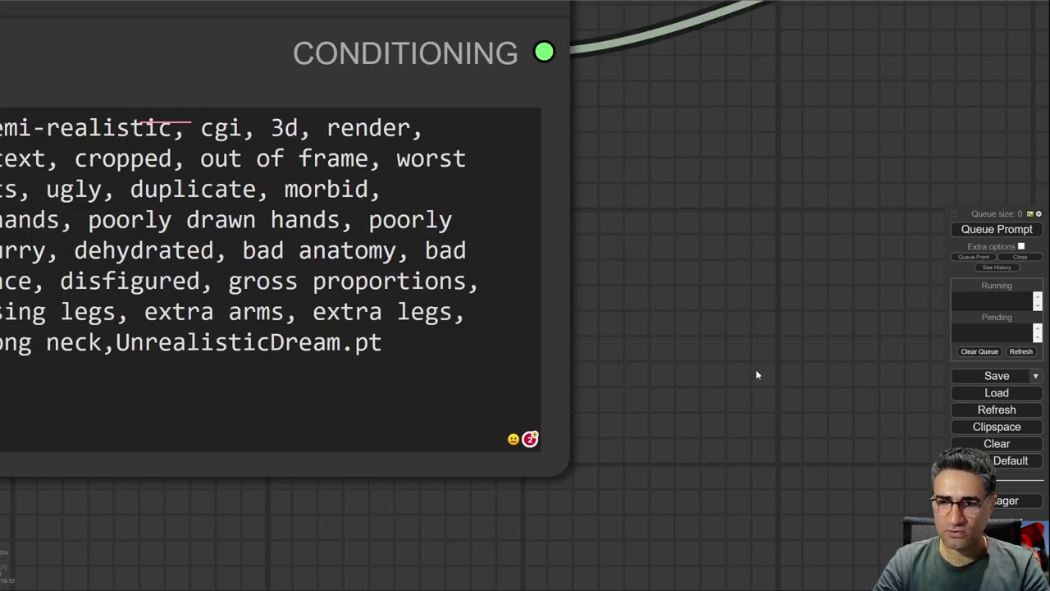
{"action": "left_click_drag", "start_coordinate": [721, 358], "coordinate": [804, 316]}
{"action": "left_click_drag", "start_coordinate": [202, 305], "coordinate": [509, 323]}
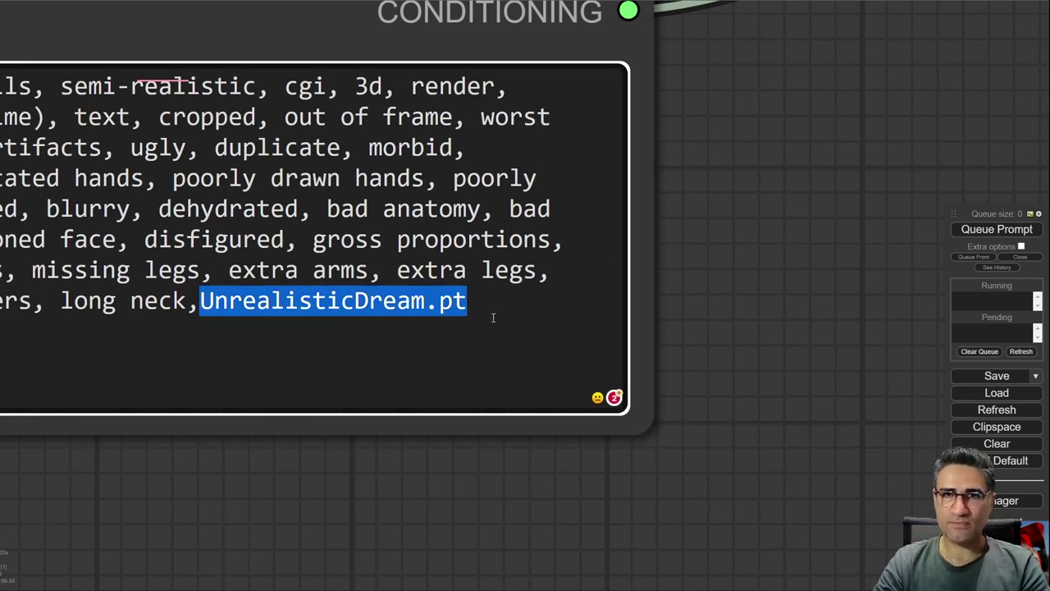
{"action": "mouse_move", "coordinate": [477, 313]}
{"action": "left_mouse_down"}
{"action": "mouse_move", "coordinate": [425, 305]}
{"action": "mouse_move", "coordinate": [466, 302]}
{"action": "left_mouse_up"}
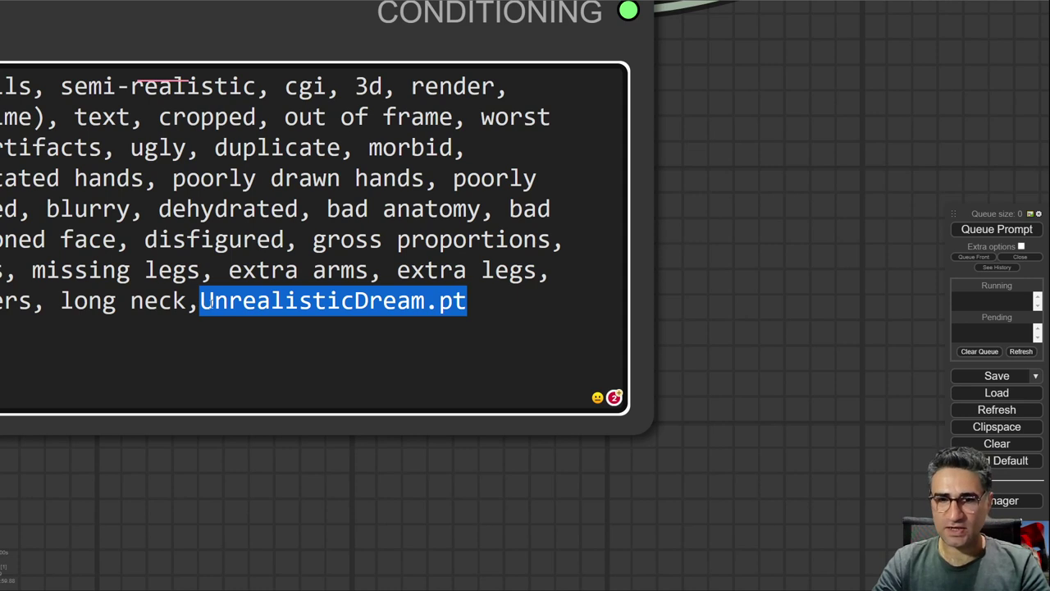
{"action": "left_click", "coordinate": [870, 314]}
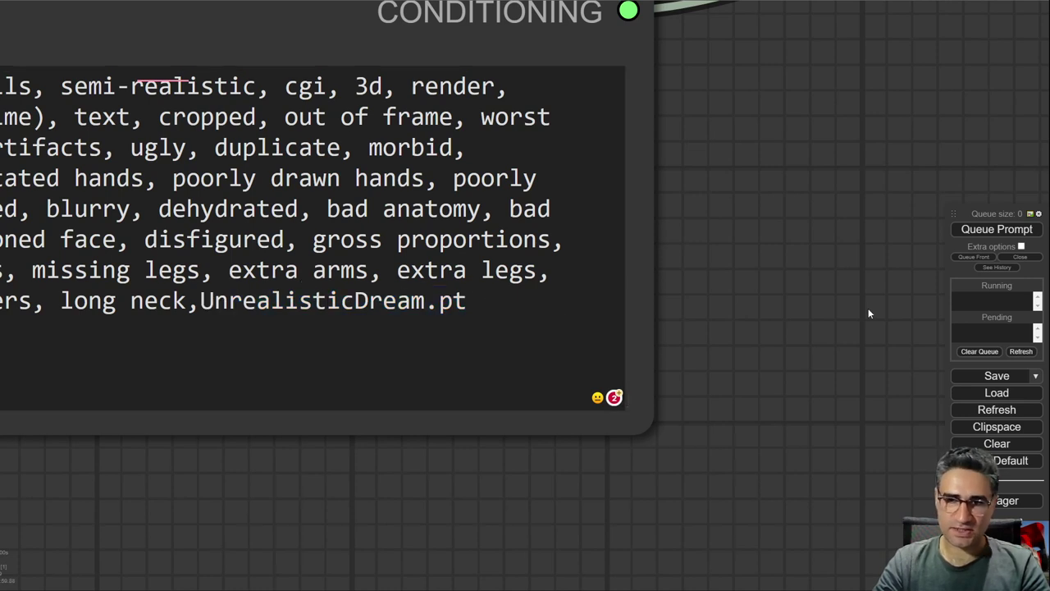
{"action": "scroll", "coordinate": [824, 164], "scroll_direction": "down", "scroll_amount": 10}
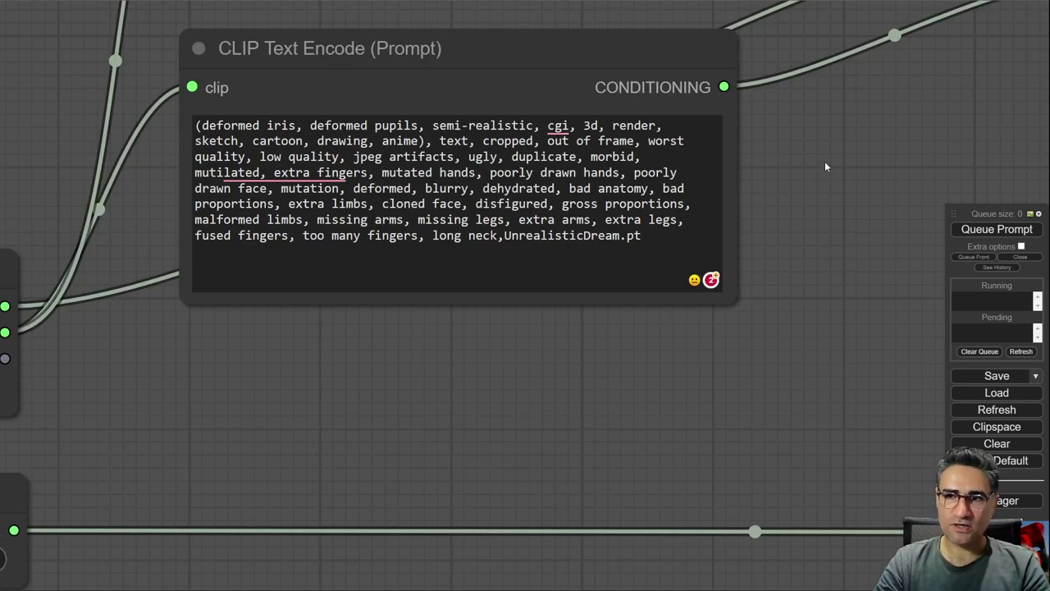
Move the positive prompt node so its left edge lines up with the negative prompt node below it
{"action": "left_click_drag", "start_coordinate": [824, 167], "coordinate": [417, 290]}
{"action": "scroll", "coordinate": [305, 310], "scroll_direction": "down", "scroll_amount": 5}
{"action": "left_click_drag", "start_coordinate": [276, 117], "coordinate": [249, 181]}
{"action": "left_click", "coordinate": [248, 181]}
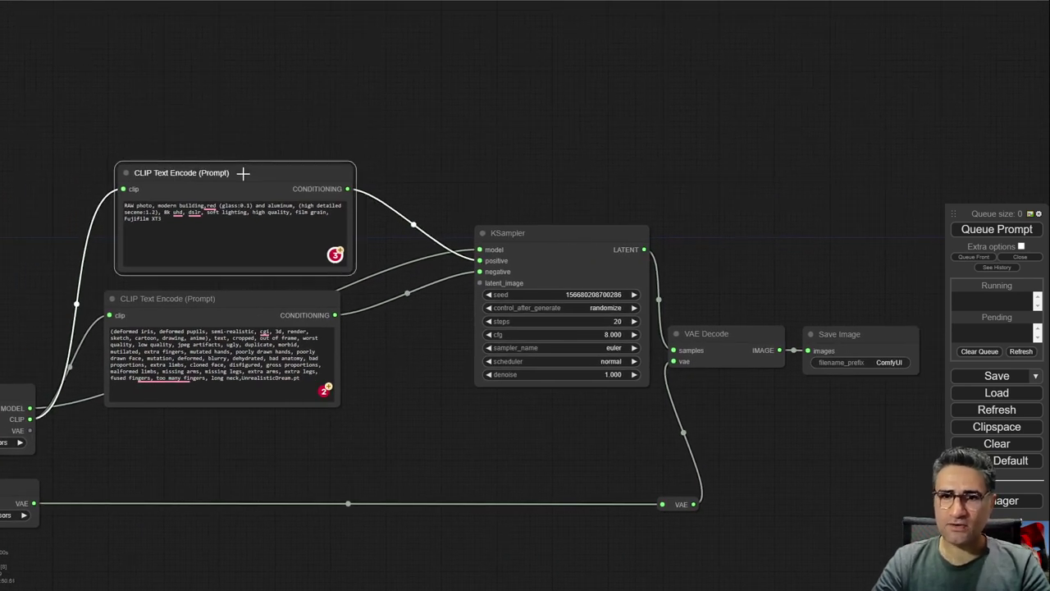
{"action": "left_click", "coordinate": [375, 131]}
{"action": "left_click_drag", "start_coordinate": [412, 103], "coordinate": [391, 150]}
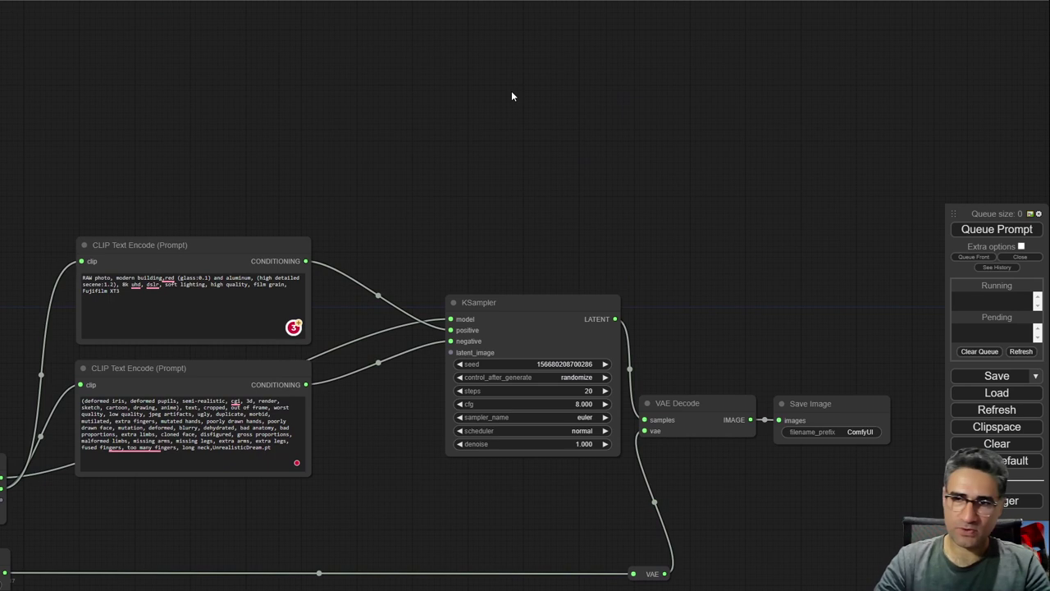
Add a Load ControlNet Model node in the empty space above the KSampler
{"action": "double_click", "coordinate": [513, 93]}
{"action": "type", "text": "cont"}
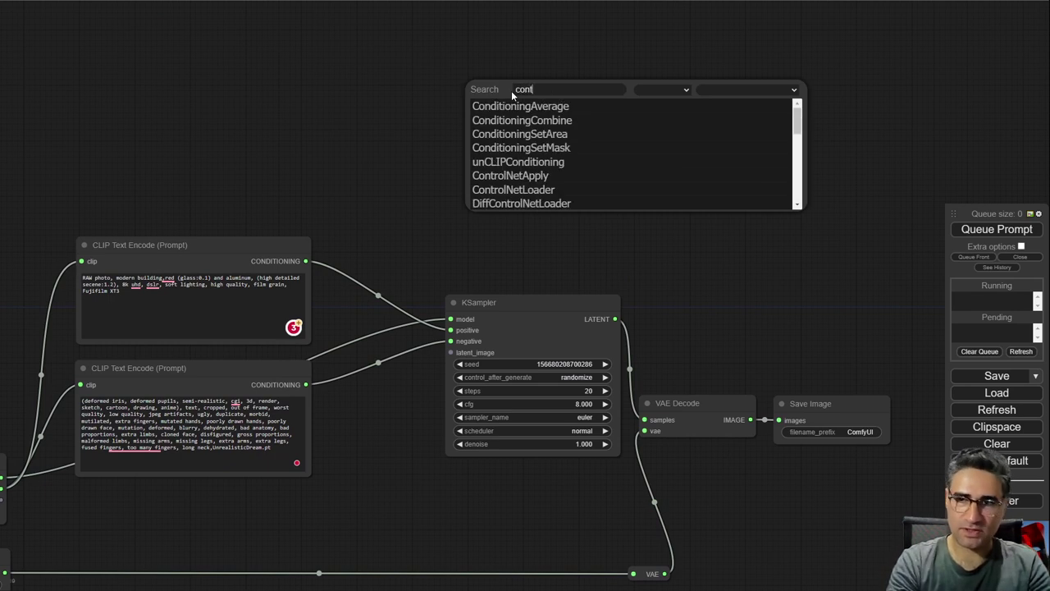
{"action": "left_click", "coordinate": [563, 121]}
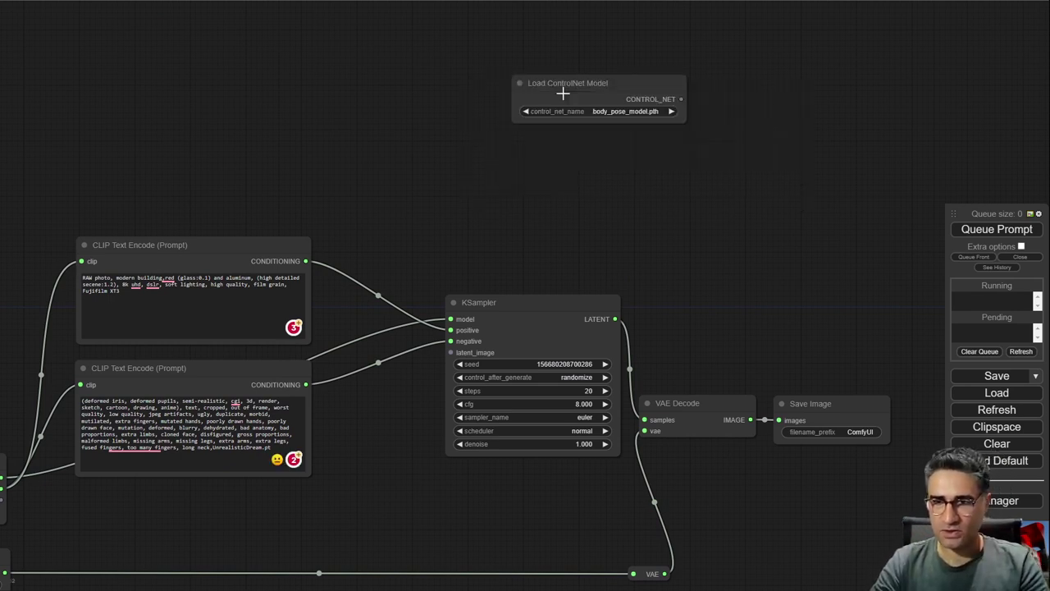
{"action": "left_click_drag", "start_coordinate": [563, 94], "coordinate": [419, 94]}
Set the Load ControlNet Model node's control_net_name to control_v11p_sd15_scribble.pth
{"action": "scroll", "coordinate": [511, 145], "scroll_direction": "up", "scroll_amount": 5}
{"action": "left_click", "coordinate": [469, 93]}
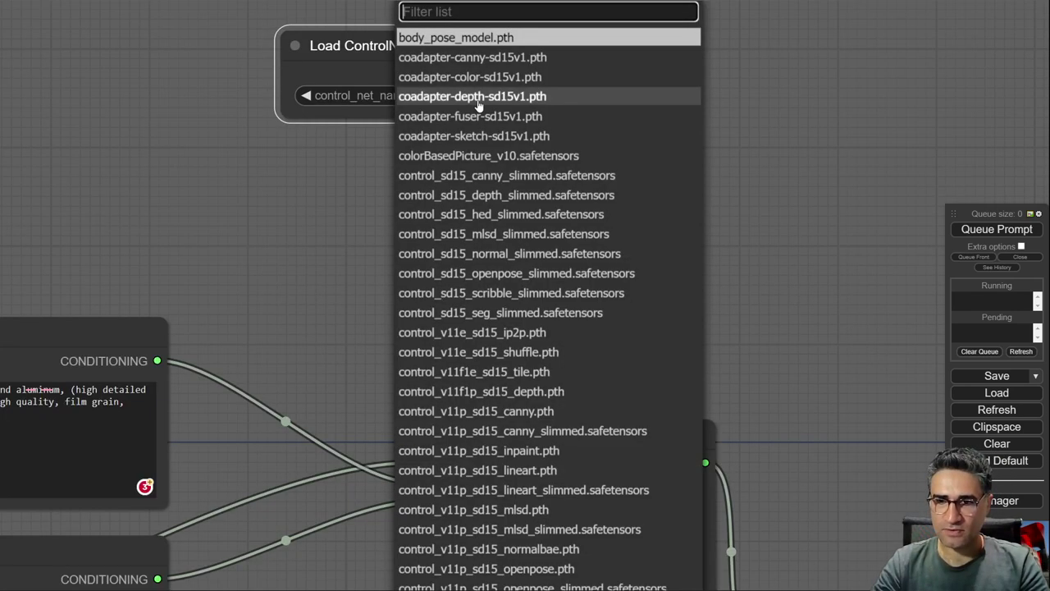
{"action": "scroll", "coordinate": [574, 468], "scroll_direction": "up", "scroll_amount": 1}
{"action": "scroll", "coordinate": [548, 475], "scroll_direction": "down", "scroll_amount": 1}
{"action": "scroll", "coordinate": [548, 476], "scroll_direction": "down", "scroll_amount": 12}
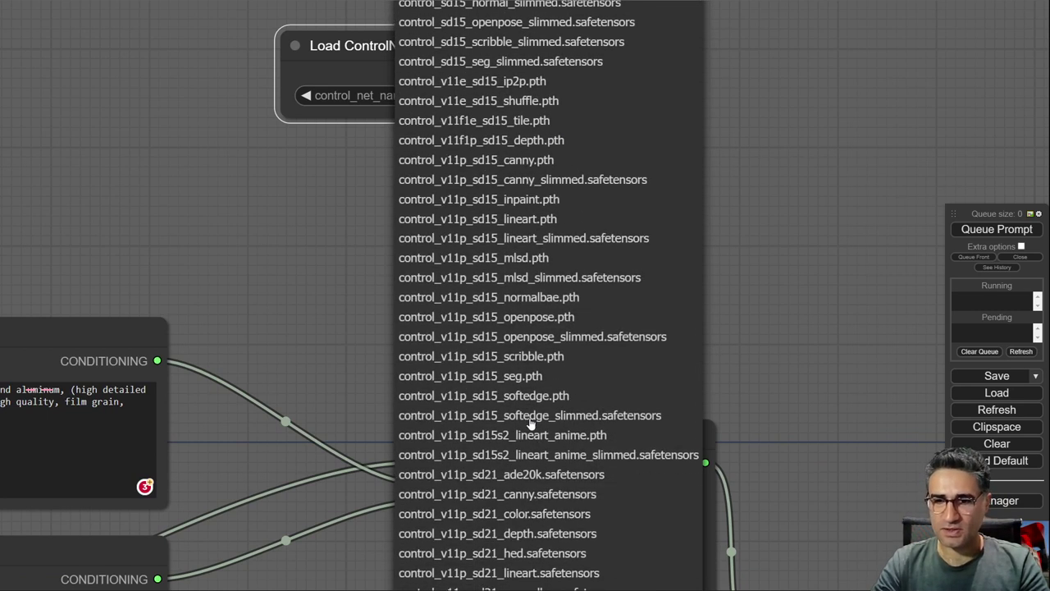
{"action": "left_click", "coordinate": [539, 356]}
Make room beside Load ControlNet Model and add an Apply ControlNet node from its CONTROL_NET output
{"action": "left_click_drag", "start_coordinate": [468, 42], "coordinate": [345, 81]}
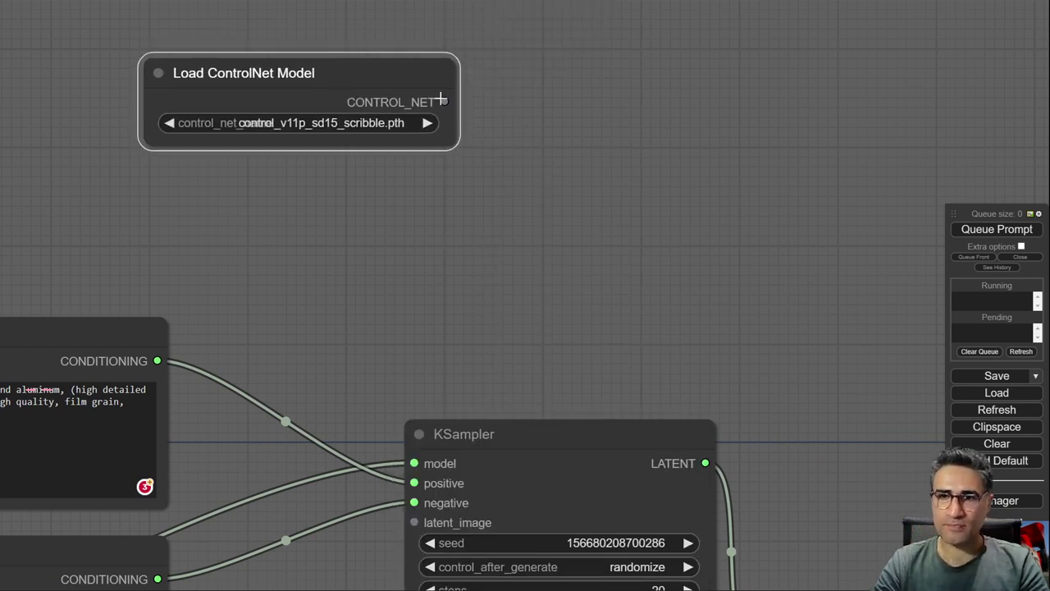
{"action": "left_click_drag", "start_coordinate": [444, 102], "coordinate": [522, 82]}
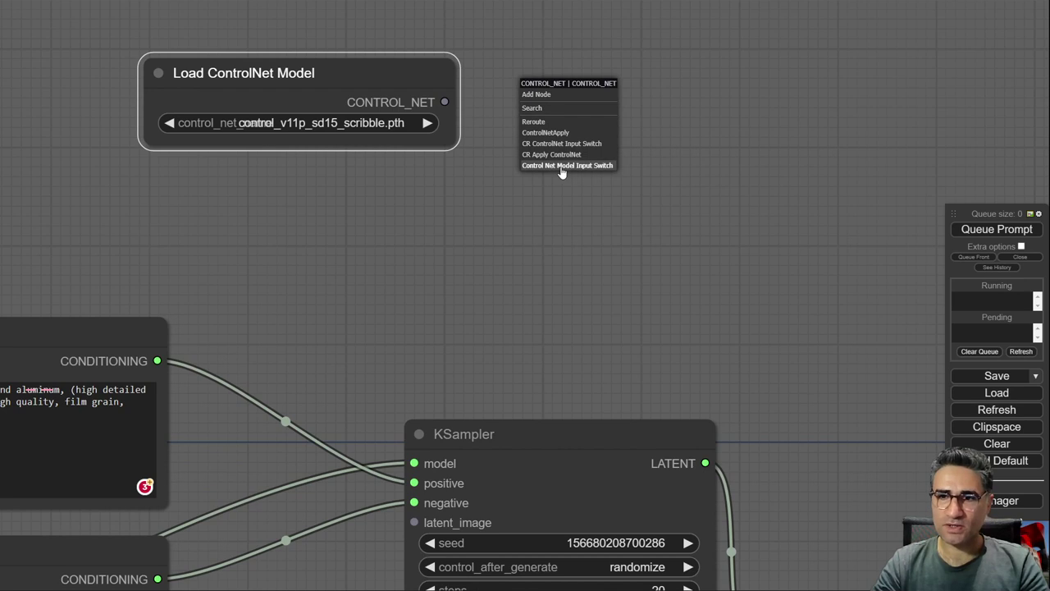
{"action": "left_click", "coordinate": [552, 132]}
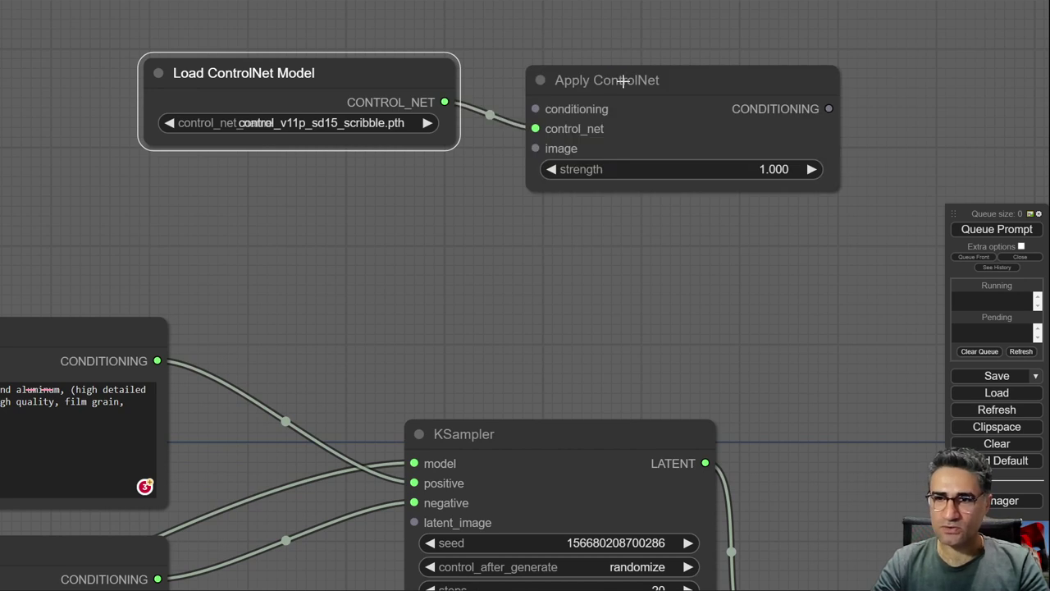
{"action": "left_click_drag", "start_coordinate": [624, 77], "coordinate": [648, 52]}
{"action": "left_click_drag", "start_coordinate": [579, 292], "coordinate": [454, 375]}
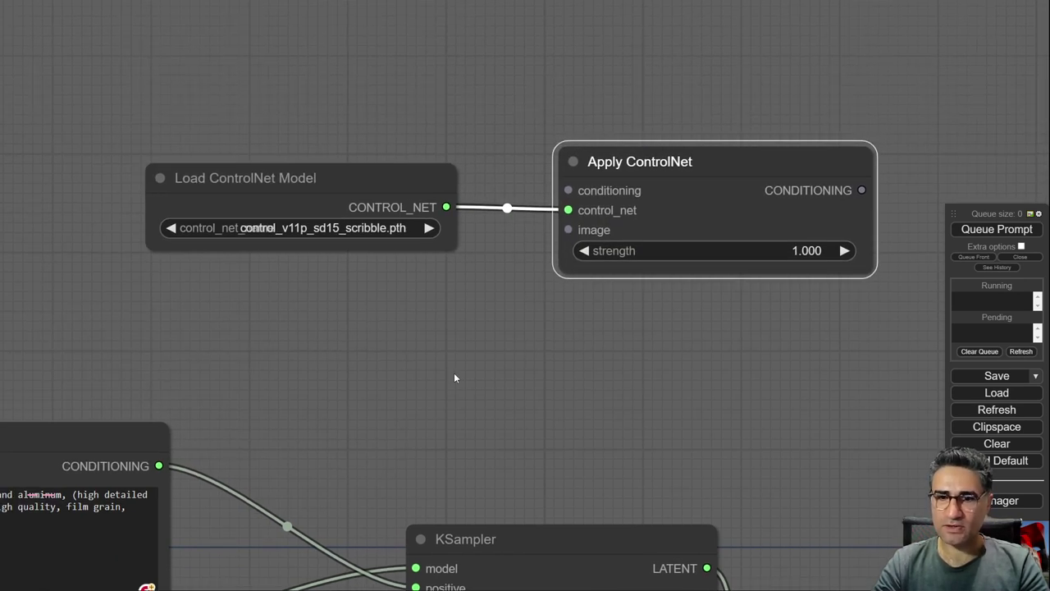
Place the Load ControlNet Model node directly beneath the Apply ControlNet node
{"action": "left_click", "coordinate": [363, 210]}
{"action": "left_click_drag", "start_coordinate": [363, 211], "coordinate": [375, 246]}
{"action": "left_click_drag", "start_coordinate": [339, 169], "coordinate": [402, 325]}
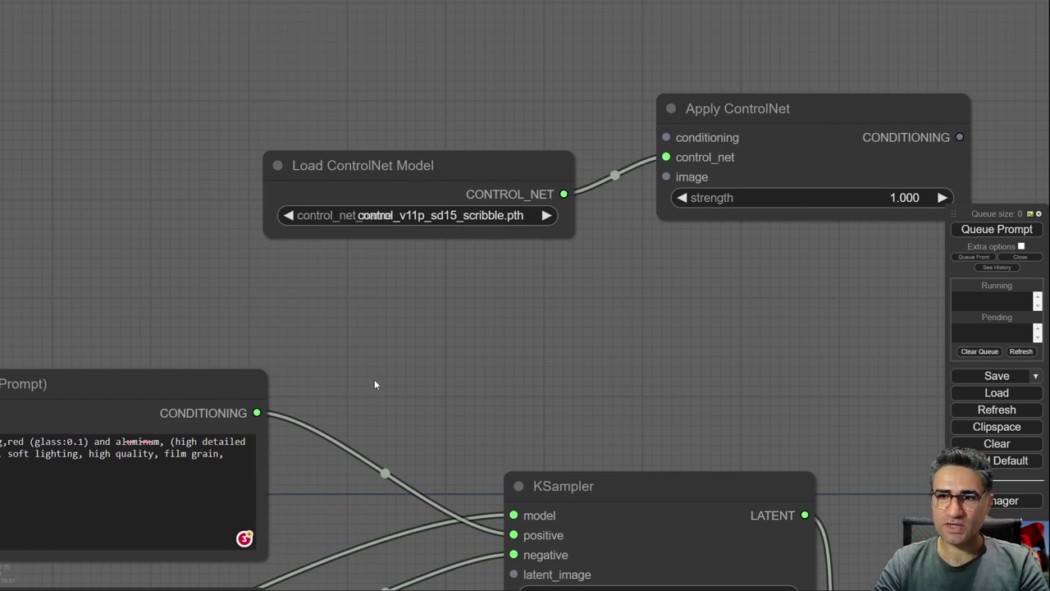
{"action": "left_click_drag", "start_coordinate": [374, 384], "coordinate": [357, 403]}
{"action": "left_click_drag", "start_coordinate": [410, 181], "coordinate": [804, 263]}
{"action": "left_click_drag", "start_coordinate": [480, 220], "coordinate": [278, 184]}
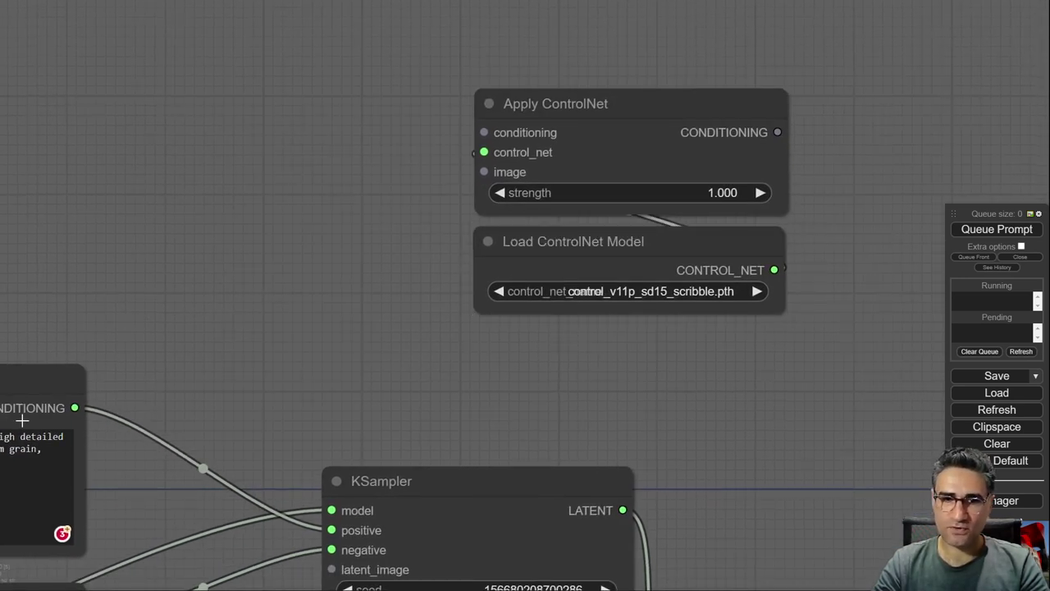
Route the positive prompt's CONDITIONING through Apply ControlNet into the KSampler's positive input
{"action": "left_click_drag", "start_coordinate": [74, 408], "coordinate": [484, 132]}
{"action": "left_click_drag", "start_coordinate": [386, 284], "coordinate": [366, 290]}
{"action": "scroll", "coordinate": [366, 290], "scroll_direction": "down", "scroll_amount": 1}
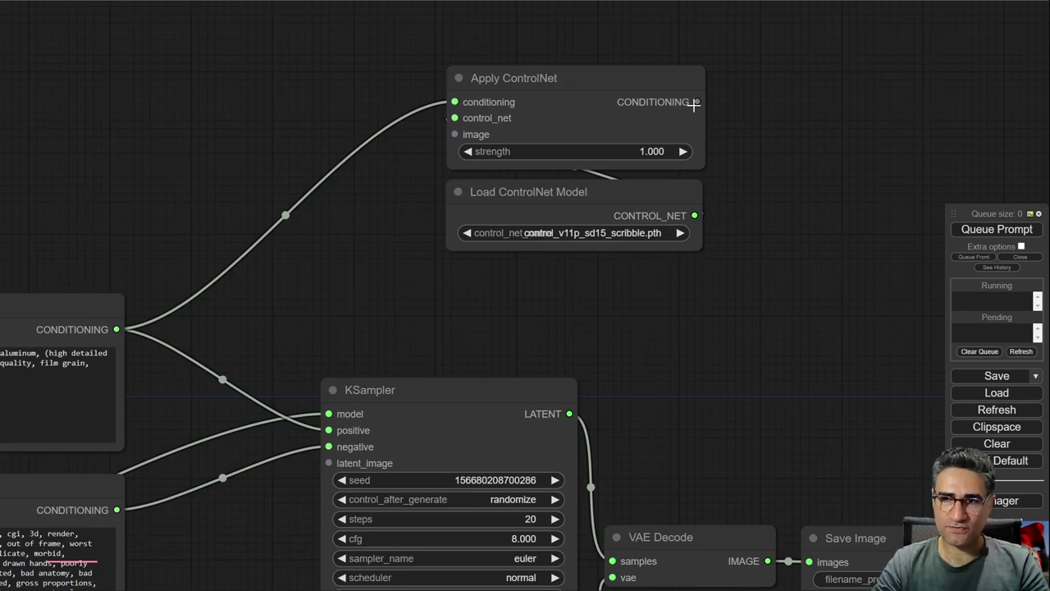
{"action": "left_click_drag", "start_coordinate": [693, 104], "coordinate": [335, 426]}
{"action": "left_click_drag", "start_coordinate": [398, 243], "coordinate": [438, 287]}
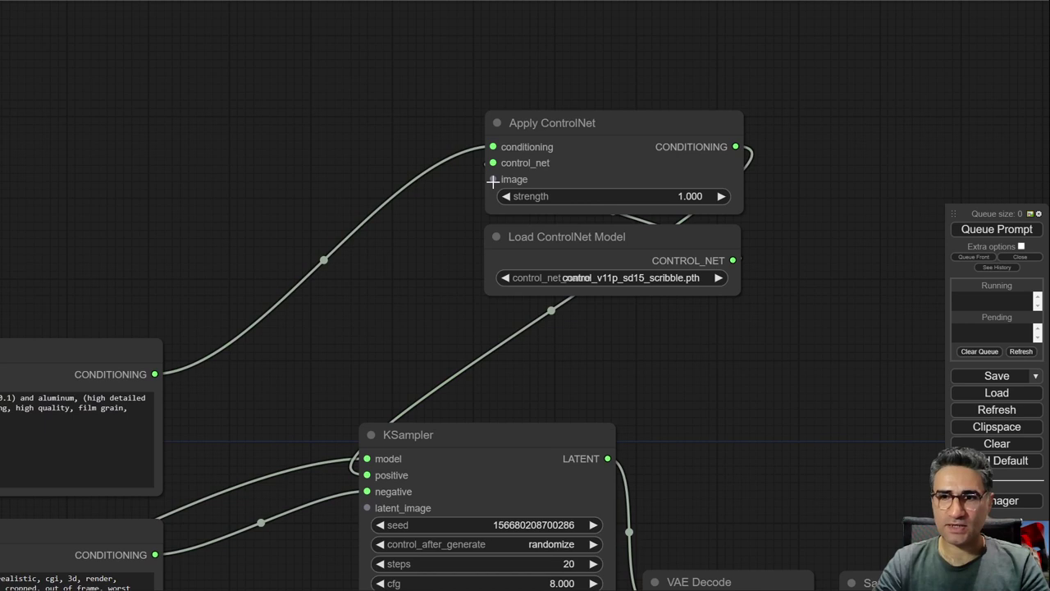
Add a Load Image node for the ControlNet image and place it above and to the left of Apply ControlNet
{"action": "double_click", "coordinate": [319, 175]}
{"action": "type", "text": "l"}
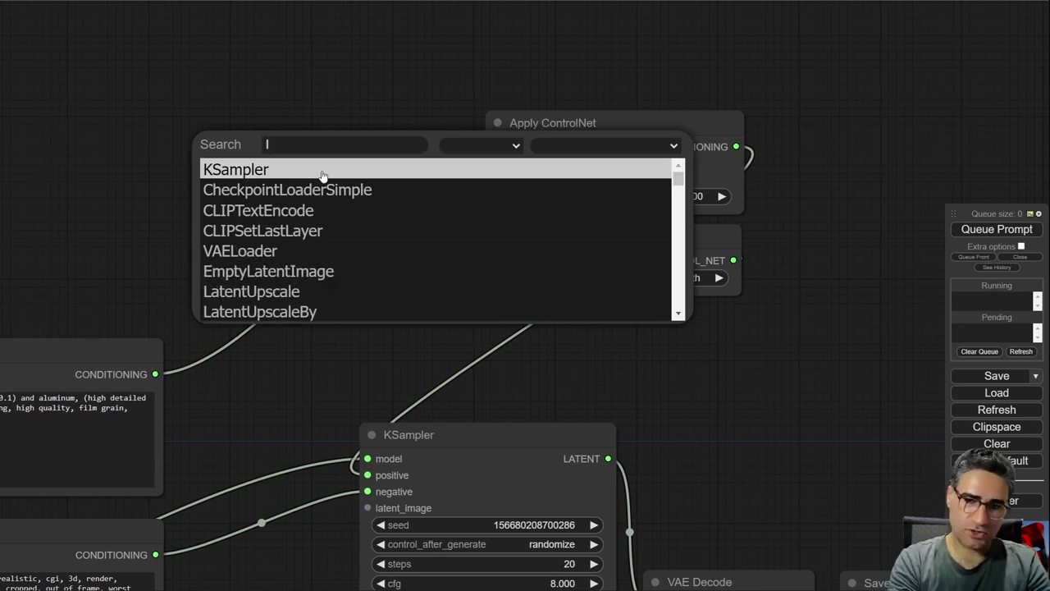
{"action": "key", "text": "BackSpace"}
{"action": "type", "text": "im"}
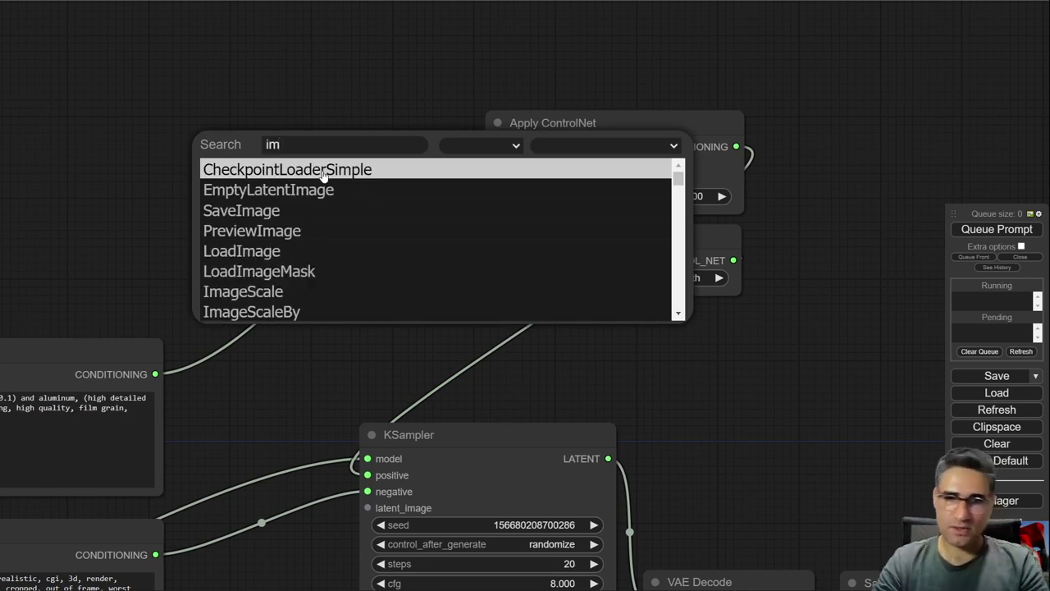
{"action": "left_click", "coordinate": [249, 255]}
{"action": "left_click_drag", "start_coordinate": [470, 165], "coordinate": [196, 35]}
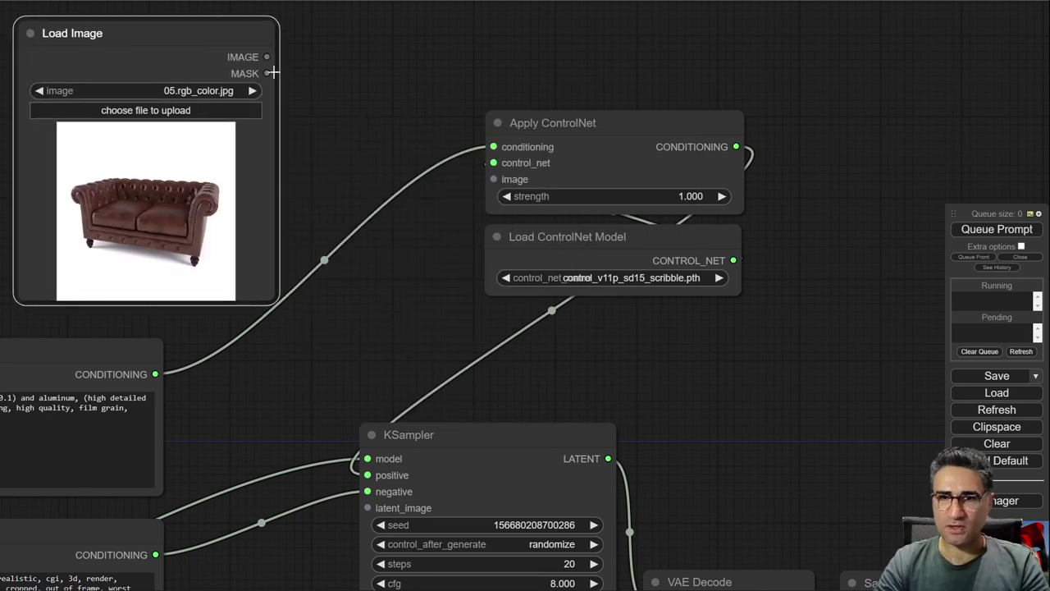
{"action": "left_click_drag", "start_coordinate": [273, 73], "coordinate": [338, 52]}
{"action": "scroll", "coordinate": [325, 190], "scroll_direction": "down", "scroll_amount": 2}
{"action": "left_click", "coordinate": [209, 82]}
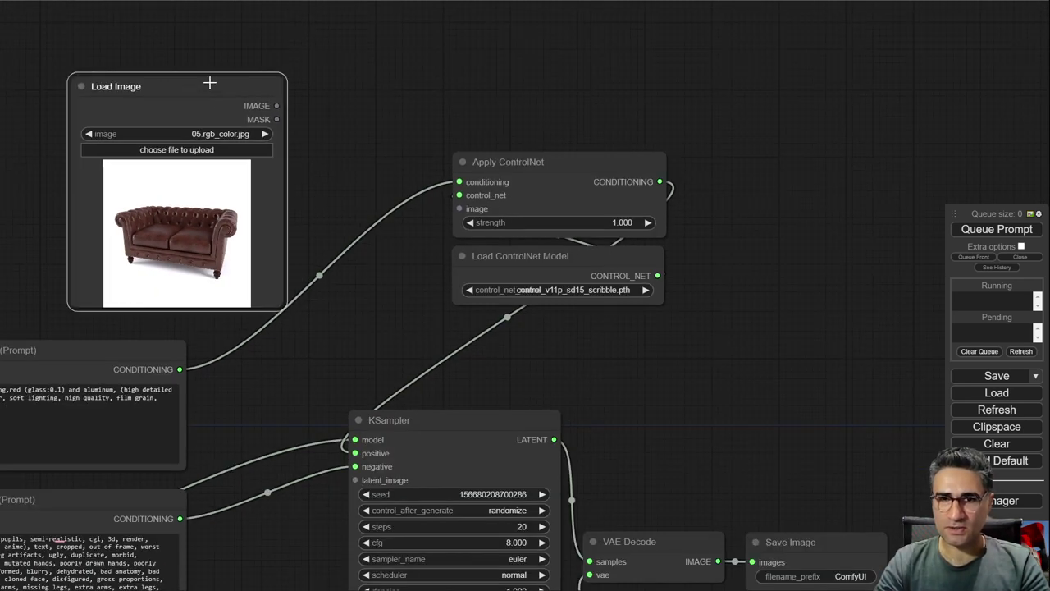
{"action": "left_click_drag", "start_coordinate": [209, 83], "coordinate": [287, 30]}
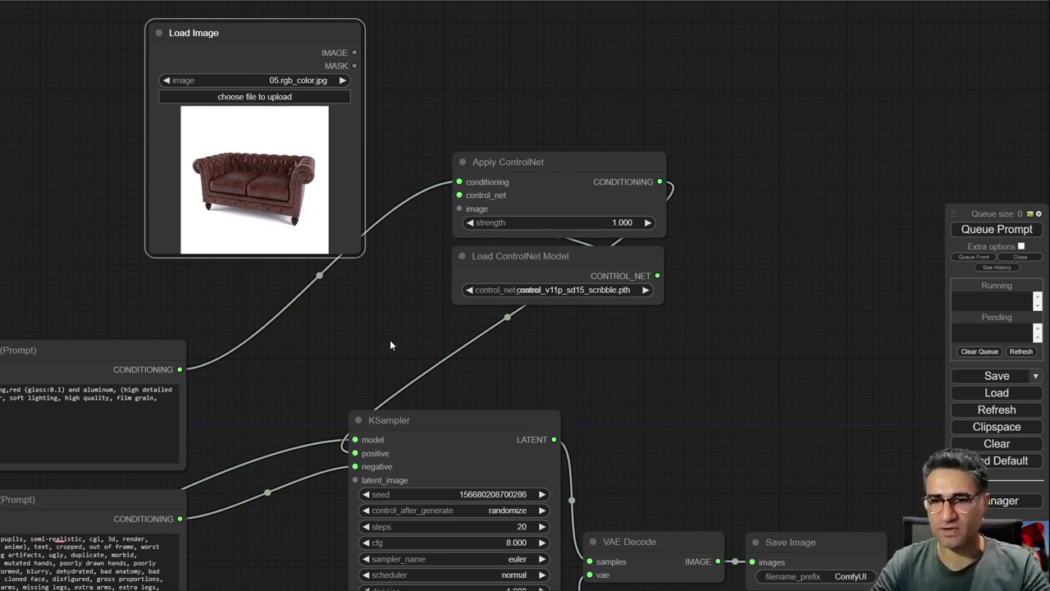
Examine the KSampler's unconnected latent_image input and the free space below the negative prompt node
{"action": "left_click_drag", "start_coordinate": [375, 339], "coordinate": [361, 108]}
{"action": "left_click_drag", "start_coordinate": [304, 431], "coordinate": [498, 304]}
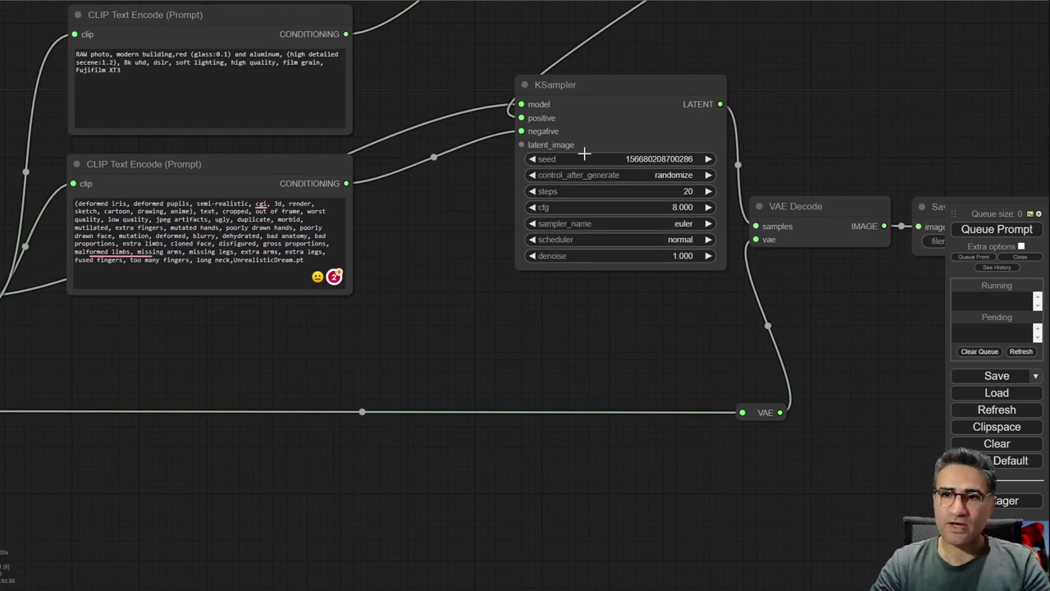
{"action": "scroll", "coordinate": [520, 134], "scroll_direction": "up", "scroll_amount": 4}
{"action": "scroll", "coordinate": [520, 133], "scroll_direction": "up", "scroll_amount": 8}
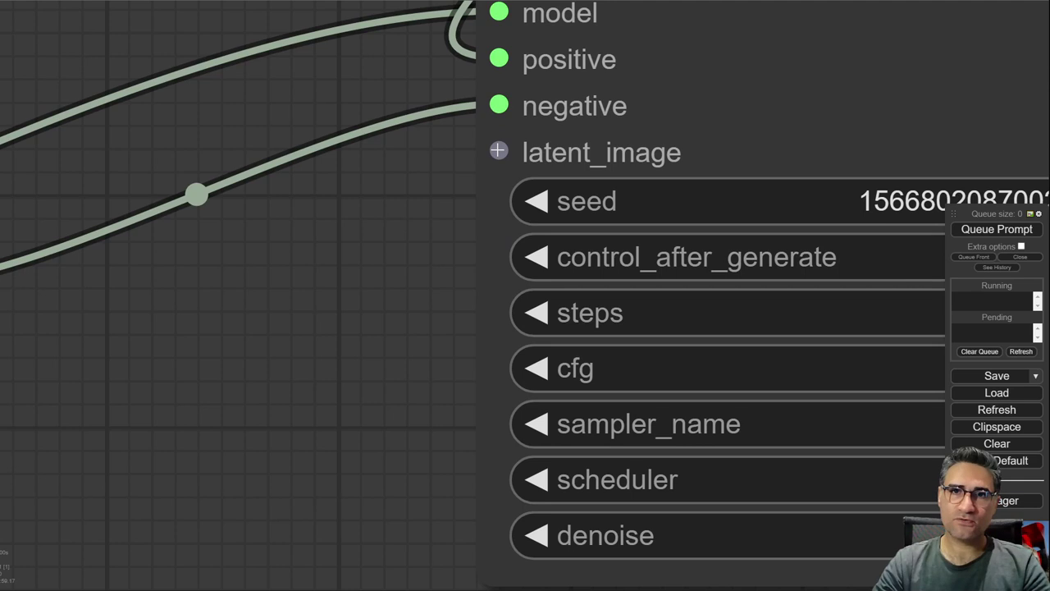
{"action": "scroll", "coordinate": [312, 345], "scroll_direction": "down", "scroll_amount": 4}
{"action": "left_click_drag", "start_coordinate": [276, 413], "coordinate": [383, 200]}
{"action": "scroll", "coordinate": [368, 321], "scroll_direction": "down", "scroll_amount": 4}
{"action": "left_click_drag", "start_coordinate": [368, 321], "coordinate": [555, 256]}
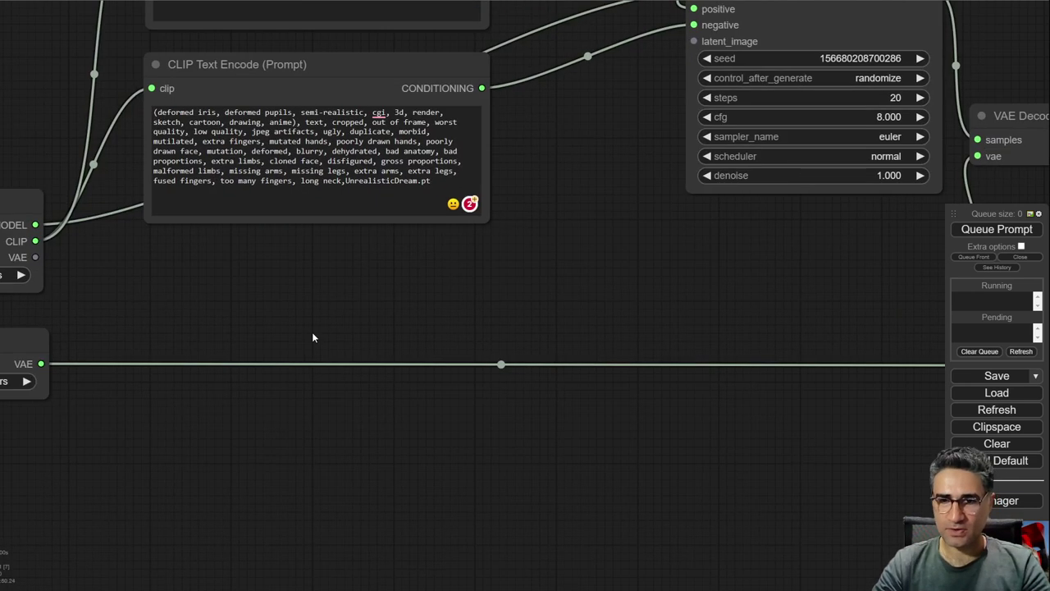
Add a second Load Image node and place it below the negative prompt node
{"action": "double_click", "coordinate": [312, 336]}
{"action": "type", "text": "ima"}
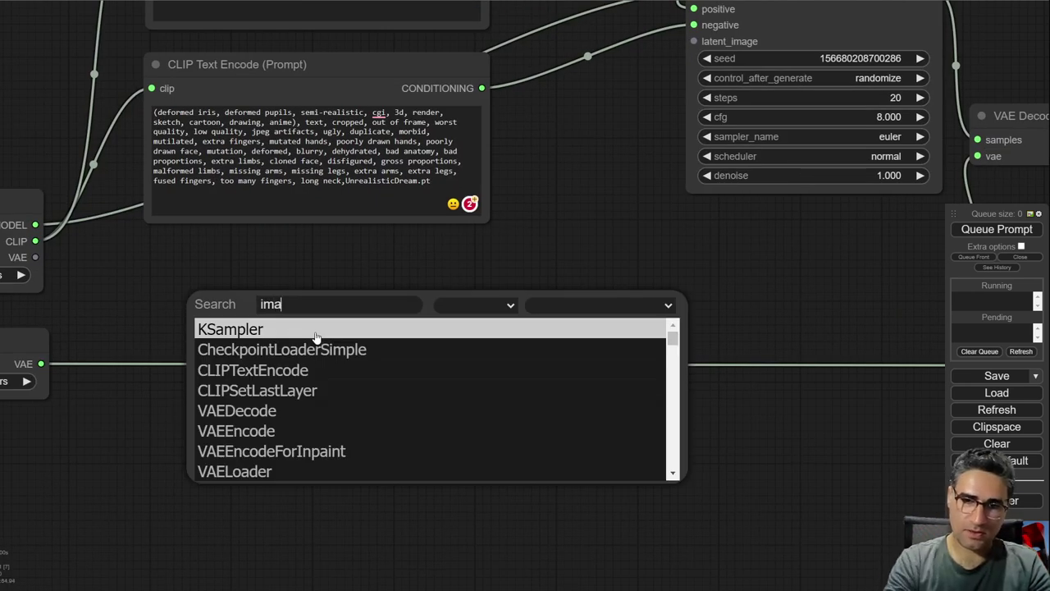
{"action": "key", "text": "Down"}
{"action": "key", "text": "Down"}
{"action": "key", "text": "Down"}
{"action": "key", "text": "Return"}
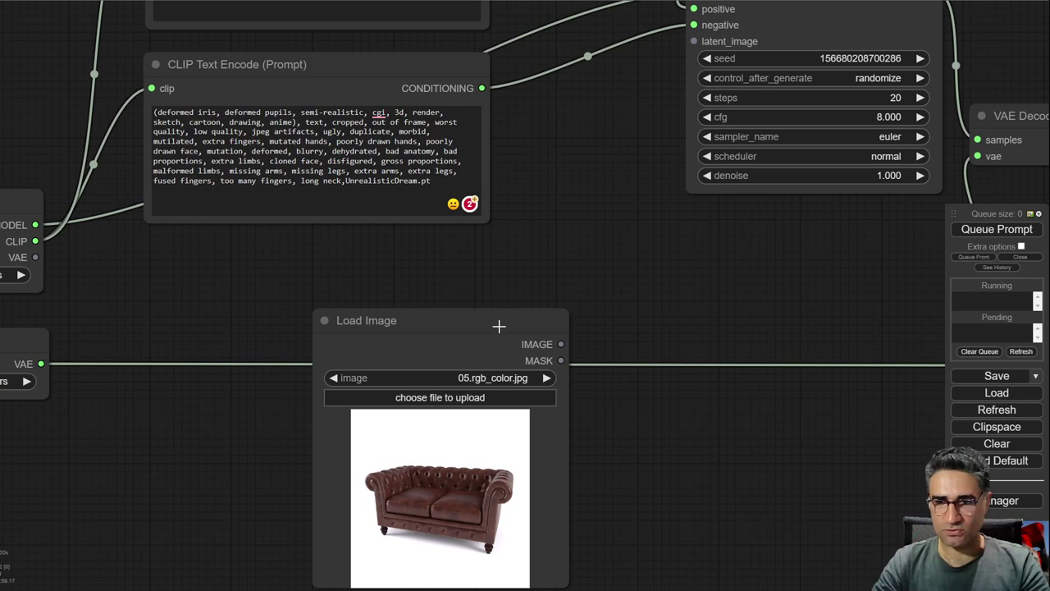
{"action": "left_click_drag", "start_coordinate": [498, 325], "coordinate": [243, 259]}
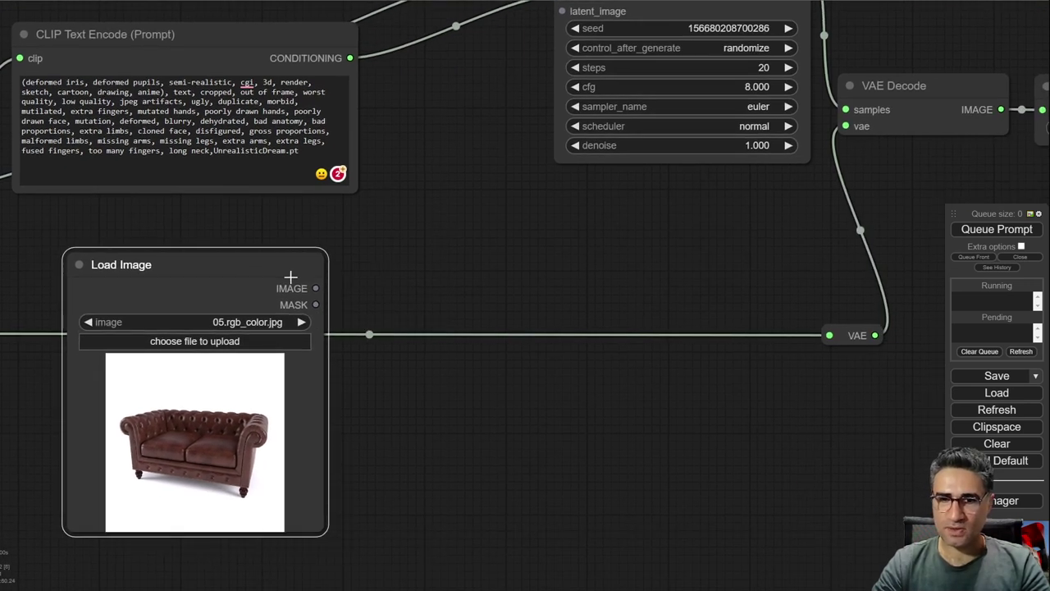
{"action": "left_click_drag", "start_coordinate": [164, 394], "coordinate": [187, 435]}
{"action": "scroll", "coordinate": [167, 435], "scroll_direction": "up", "scroll_amount": 9}
{"action": "scroll", "coordinate": [156, 418], "scroll_direction": "down", "scroll_amount": 10}
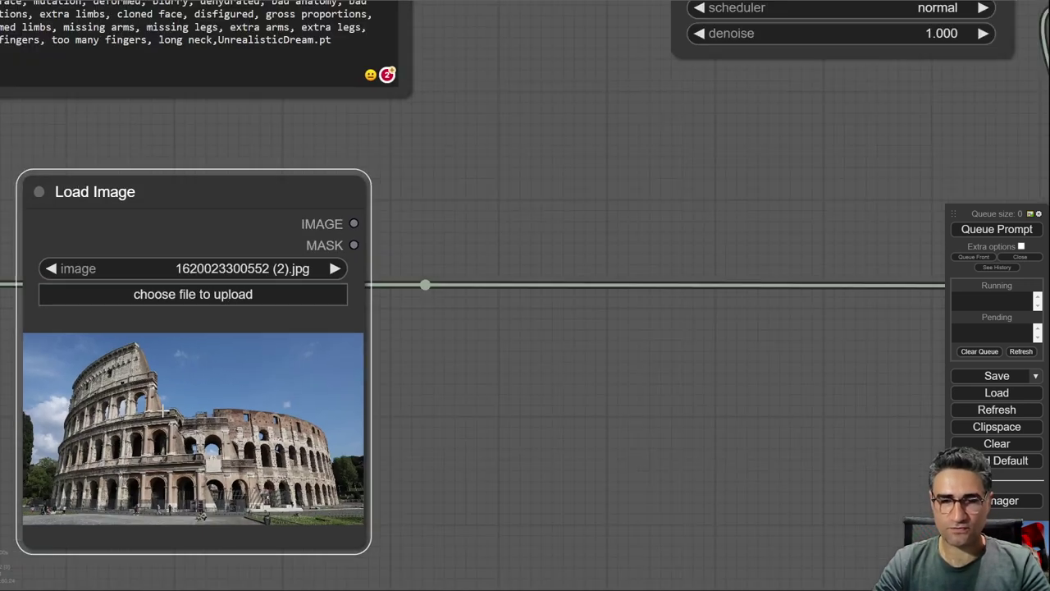
{"action": "left_click_drag", "start_coordinate": [342, 210], "coordinate": [308, 334]}
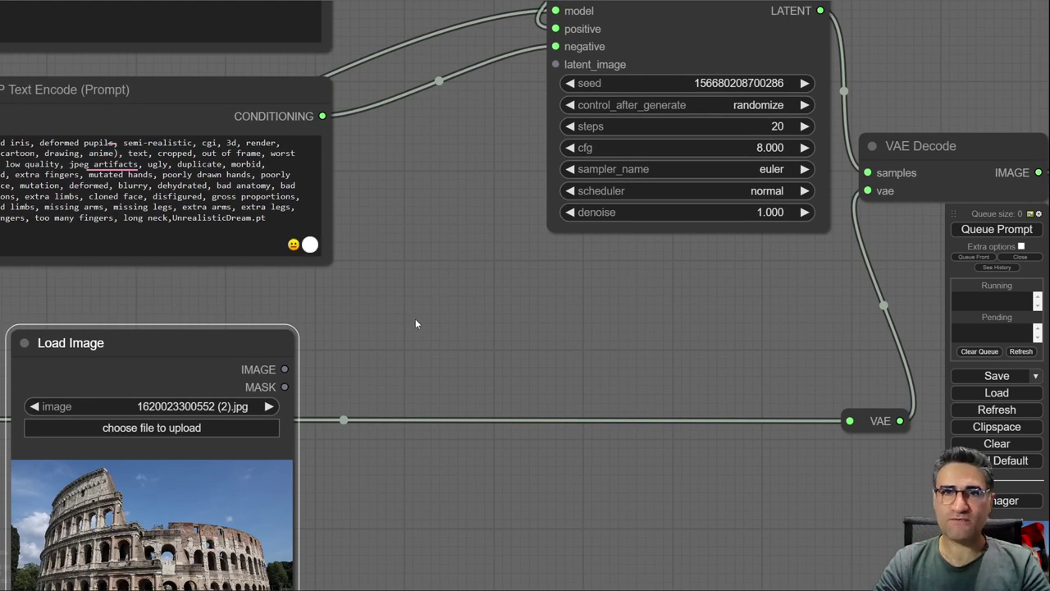
Add a VAE Encode (for Inpainting) node beside the Colosseum Load Image node, below the KSampler
{"action": "double_click", "coordinate": [400, 357]}
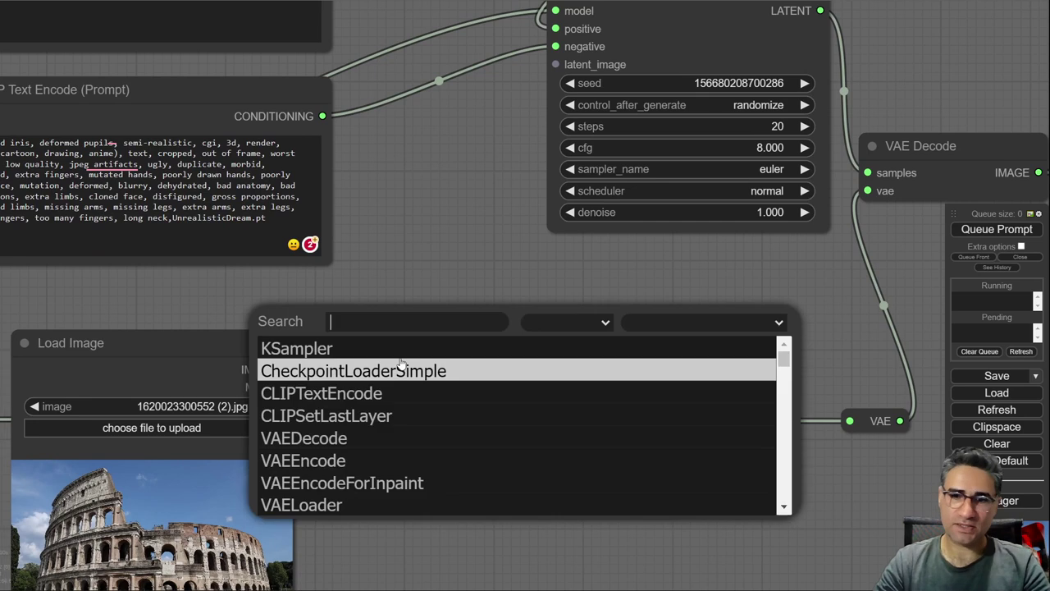
{"action": "type", "text": "va"}
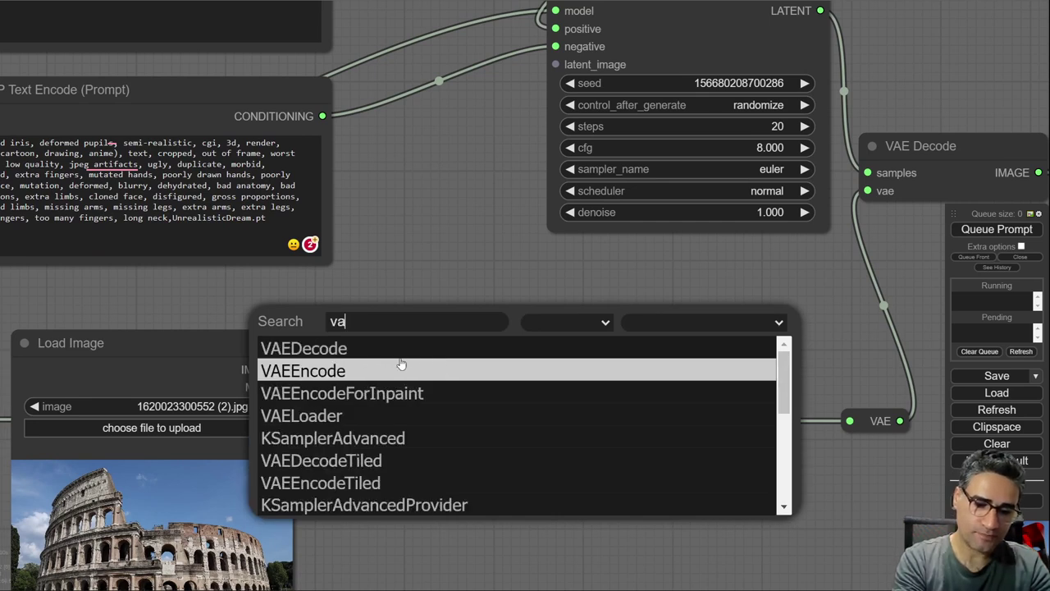
{"action": "type", "text": "e"}
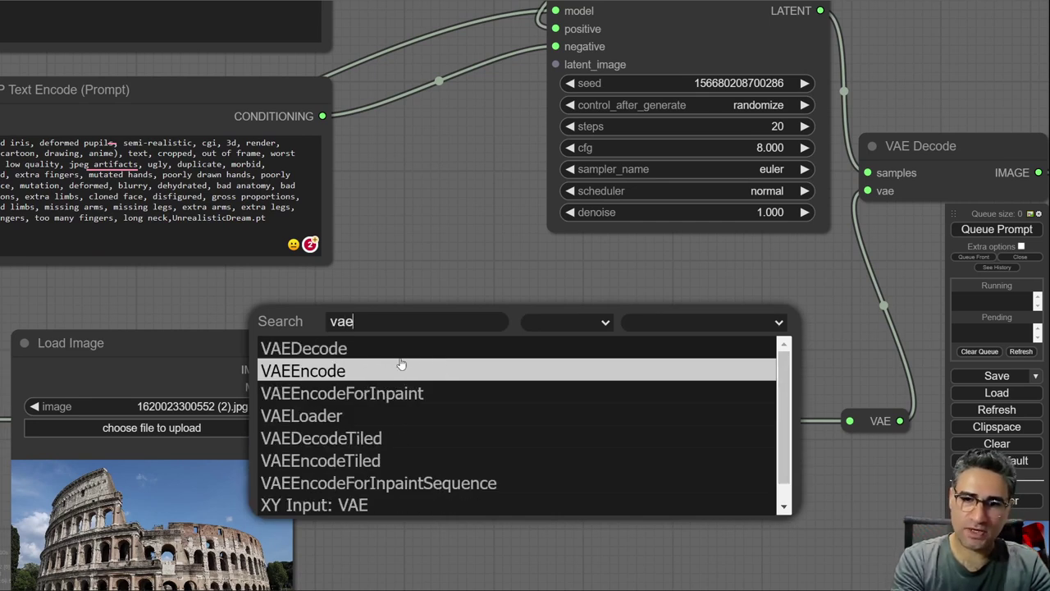
{"action": "left_click", "coordinate": [379, 401]}
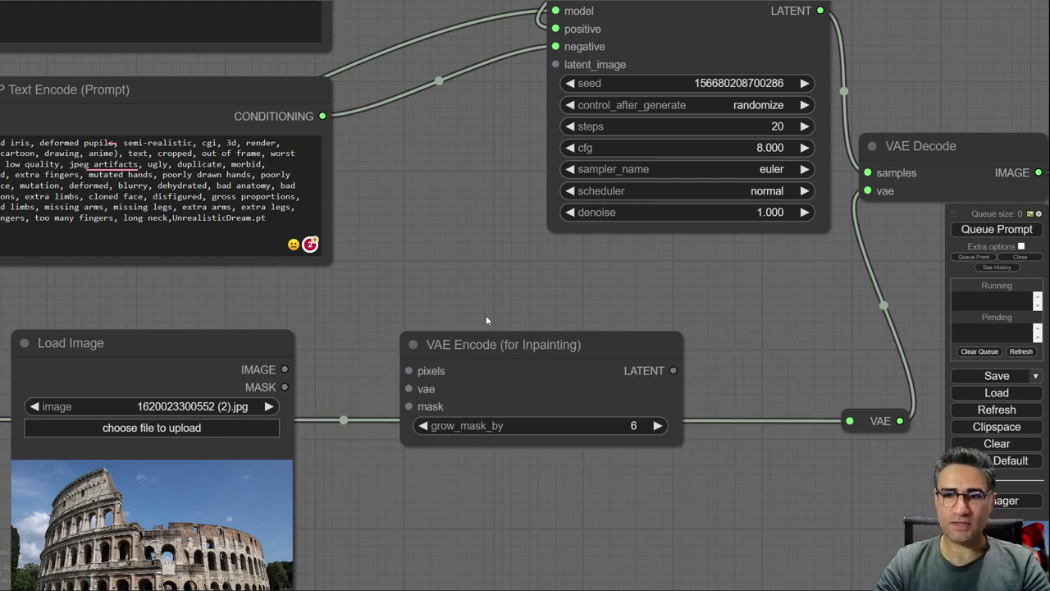
{"action": "left_click_drag", "start_coordinate": [500, 340], "coordinate": [488, 284]}
Connect the Colosseum Load Image's IMAGE output to the VAE Encode's pixels input and its LATENT output to the KSampler's latent_image
{"action": "left_click_drag", "start_coordinate": [284, 369], "coordinate": [391, 318]}
{"action": "left_click_drag", "start_coordinate": [455, 209], "coordinate": [416, 271]}
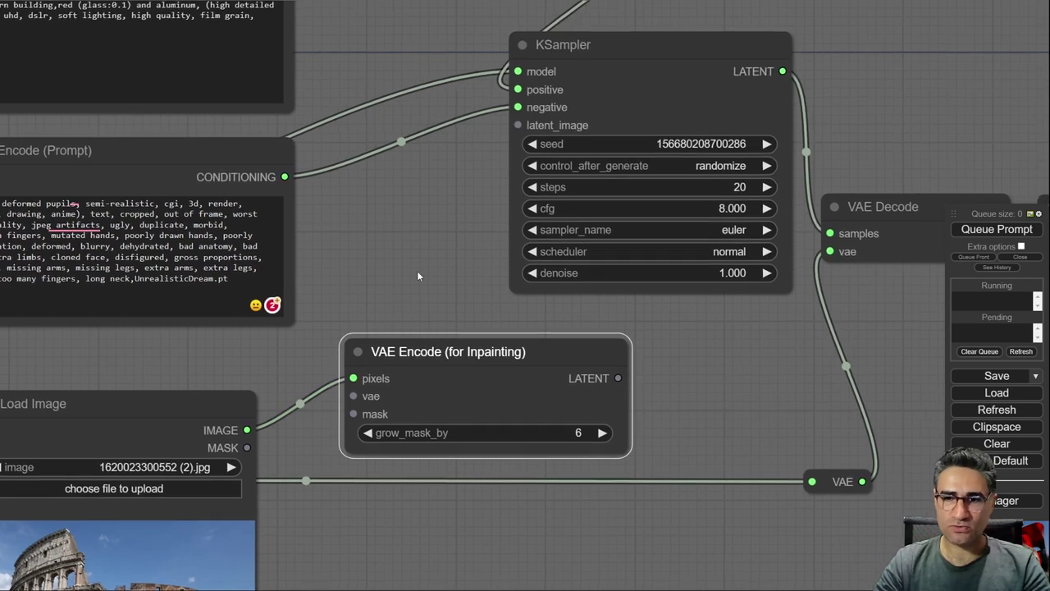
{"action": "left_click_drag", "start_coordinate": [459, 349], "coordinate": [415, 376]}
{"action": "left_click_drag", "start_coordinate": [579, 406], "coordinate": [516, 126]}
Move the Load Image and VAE Encode nodes apart and connect the VAE loader's output to the VAE Encode's vae input
{"action": "scroll", "coordinate": [444, 304], "scroll_direction": "down", "scroll_amount": 3}
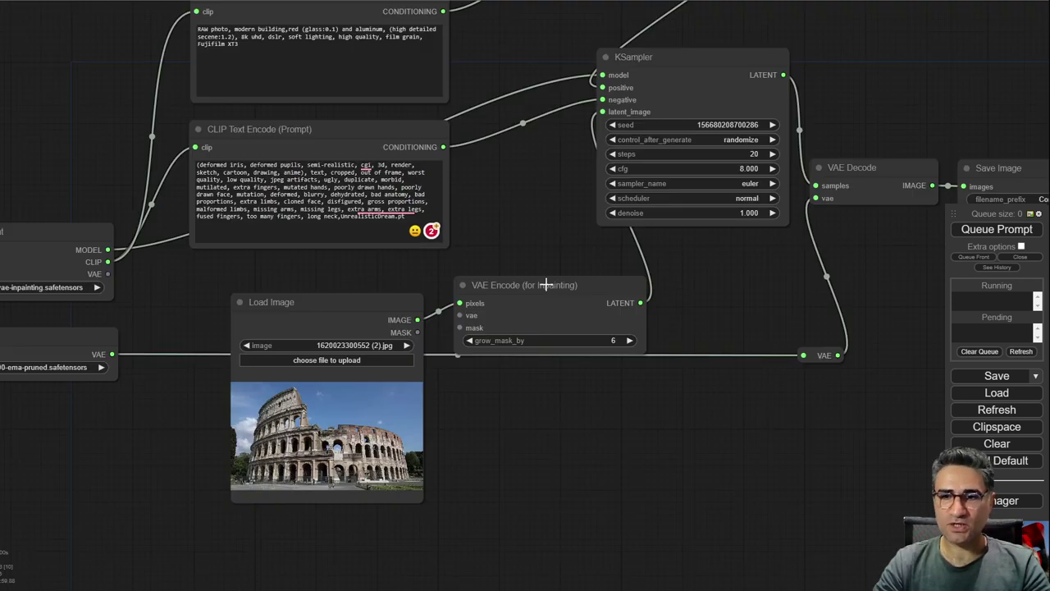
{"action": "left_click_drag", "start_coordinate": [553, 281], "coordinate": [543, 267]}
{"action": "left_click_drag", "start_coordinate": [363, 311], "coordinate": [349, 430]}
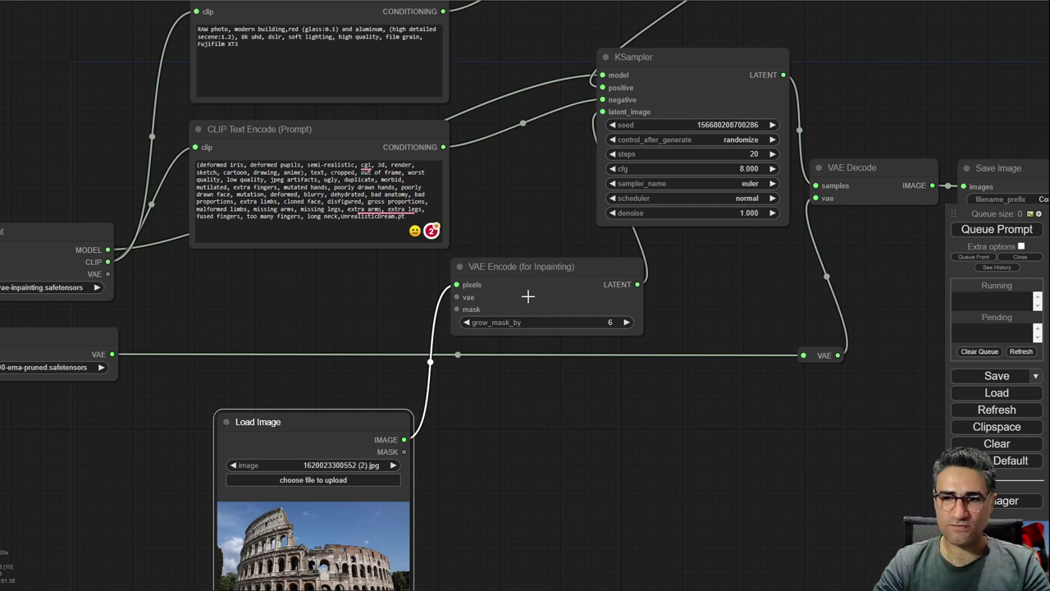
{"action": "left_click_drag", "start_coordinate": [539, 268], "coordinate": [504, 288]}
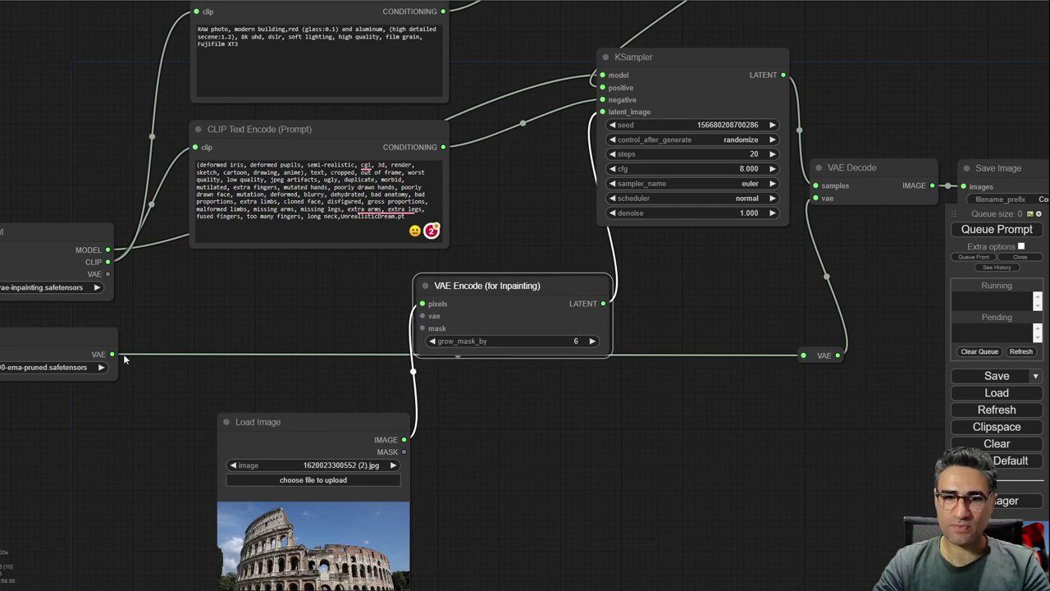
{"action": "left_click_drag", "start_coordinate": [112, 353], "coordinate": [423, 316]}
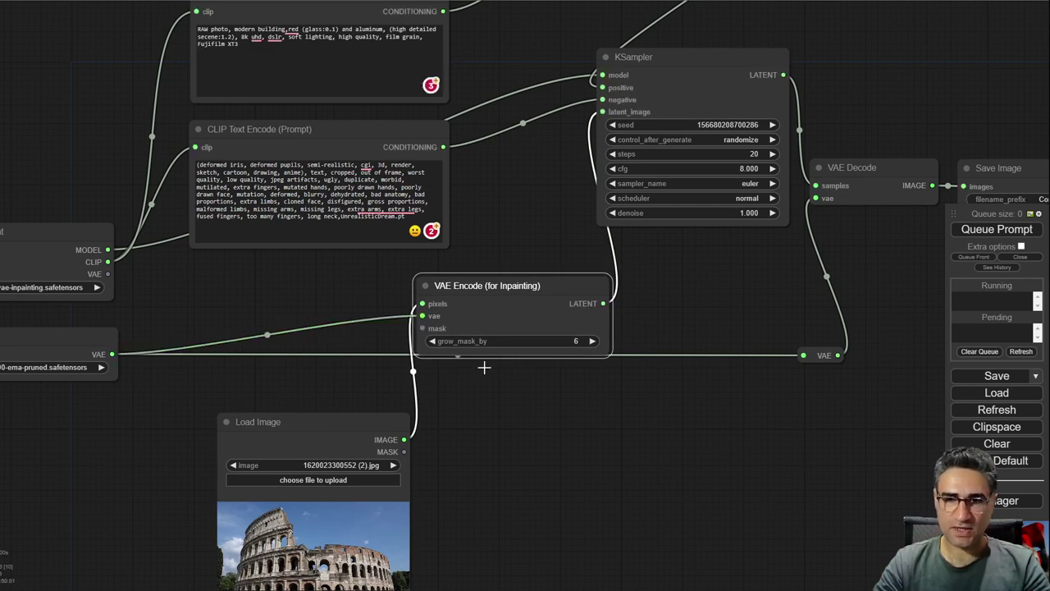
Arrange the Colosseum Load Image node and the VAE Encode (for Inpainting) node side by side below the negative prompt
{"action": "scroll", "coordinate": [470, 403], "scroll_direction": "up", "scroll_amount": 1}
{"action": "scroll", "coordinate": [470, 402], "scroll_direction": "up", "scroll_amount": 2}
{"action": "left_click_drag", "start_coordinate": [314, 433], "coordinate": [284, 307]}
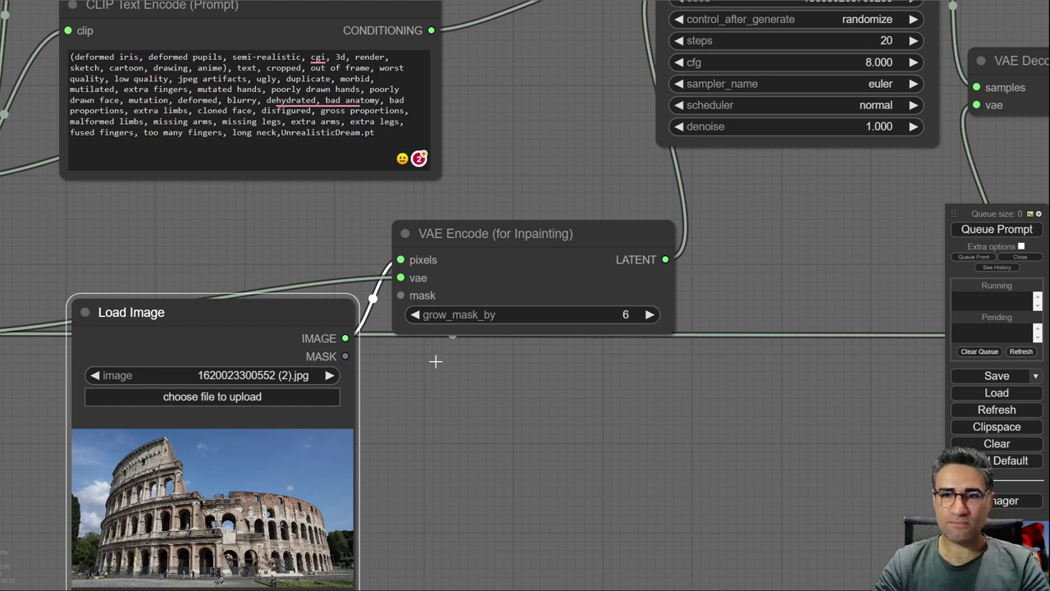
{"action": "scroll", "coordinate": [457, 351], "scroll_direction": "down", "scroll_amount": 3}
{"action": "left_click_drag", "start_coordinate": [483, 205], "coordinate": [510, 236]}
{"action": "left_click_drag", "start_coordinate": [487, 201], "coordinate": [402, 226]}
{"action": "scroll", "coordinate": [484, 310], "scroll_direction": "down", "scroll_amount": 3}
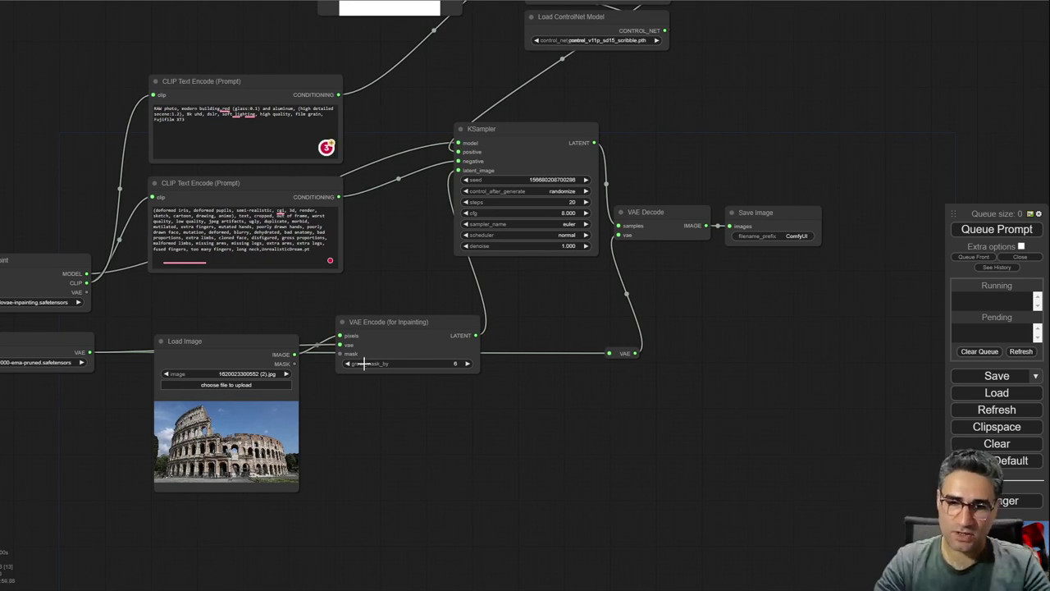
{"action": "scroll", "coordinate": [353, 357], "scroll_direction": "up", "scroll_amount": 10}
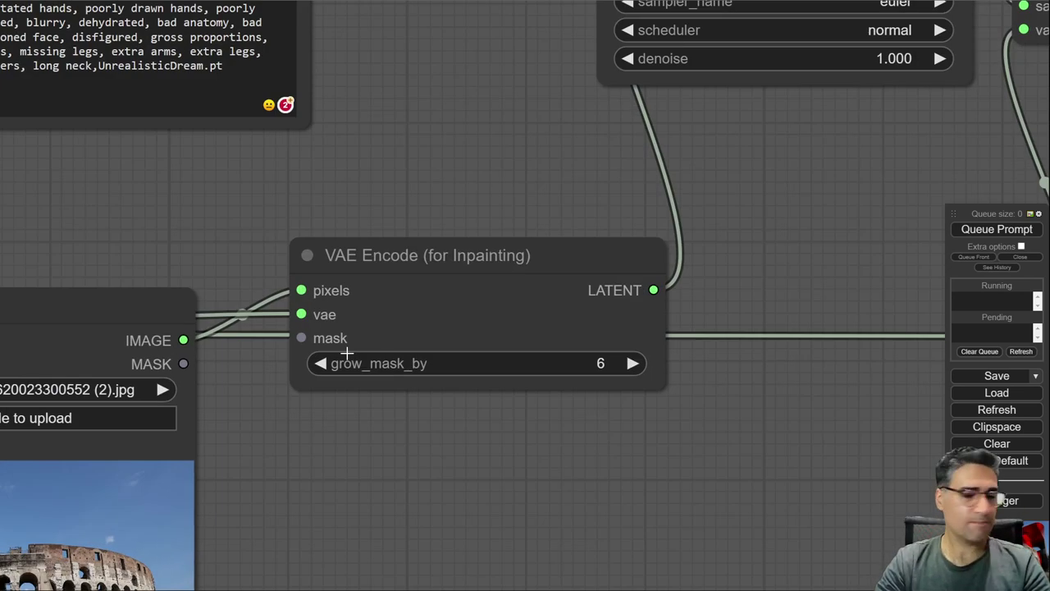
{"action": "left_click_drag", "start_coordinate": [319, 448], "coordinate": [460, 334]}
{"action": "scroll", "coordinate": [461, 334], "scroll_direction": "down", "scroll_amount": 2}
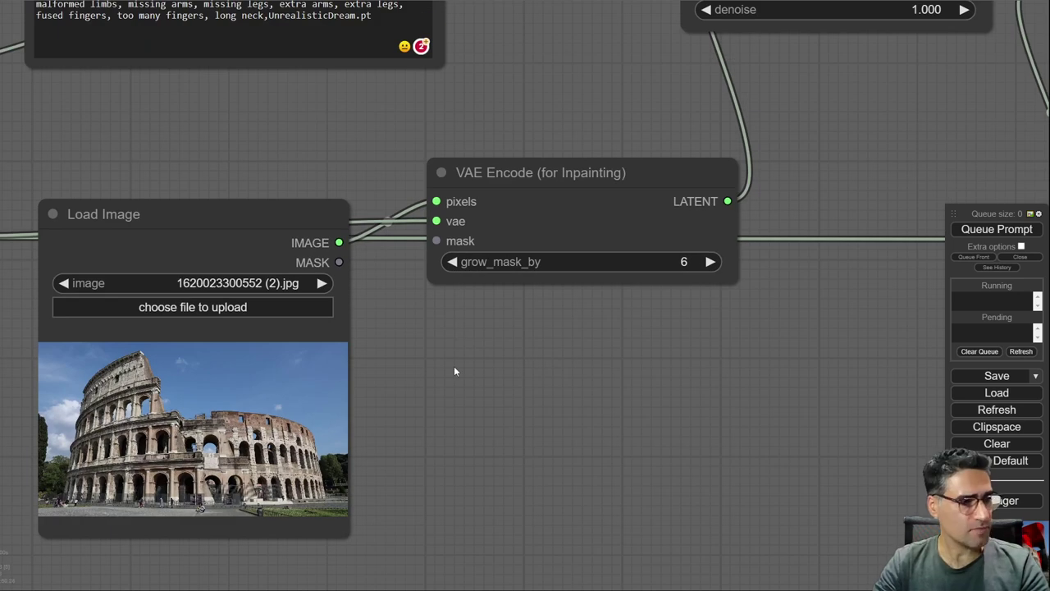
{"action": "left_click_drag", "start_coordinate": [273, 201], "coordinate": [273, 139]}
Copy the Colosseum photo from its Load Image node to the Clipspace
{"action": "scroll", "coordinate": [178, 387], "scroll_direction": "up", "scroll_amount": 3}
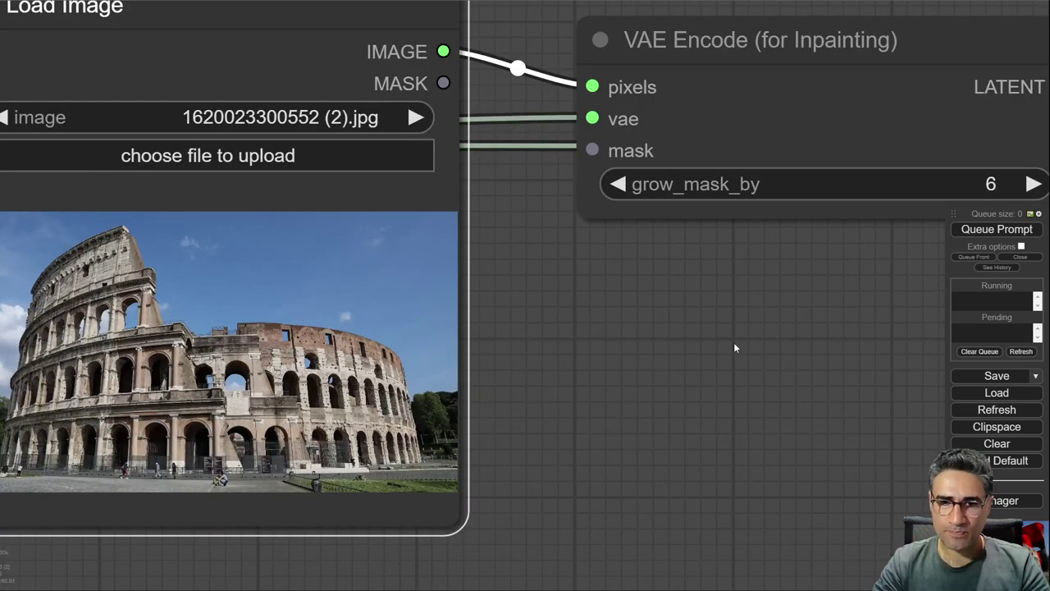
{"action": "left_click_drag", "start_coordinate": [219, 331], "coordinate": [337, 266]}
{"action": "left_click", "coordinate": [349, 281]}
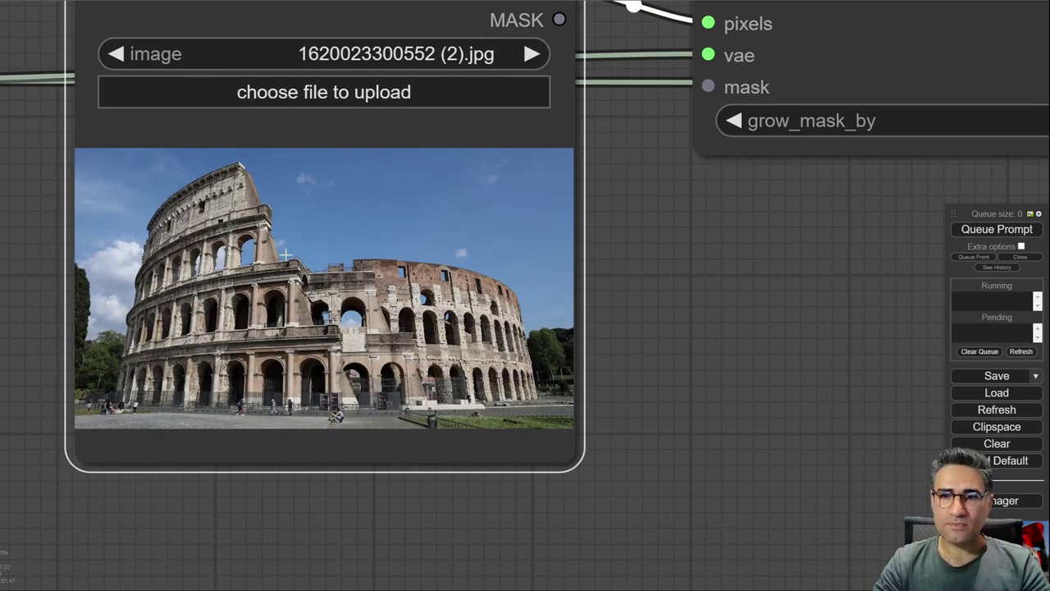
{"action": "right_click", "coordinate": [333, 234]}
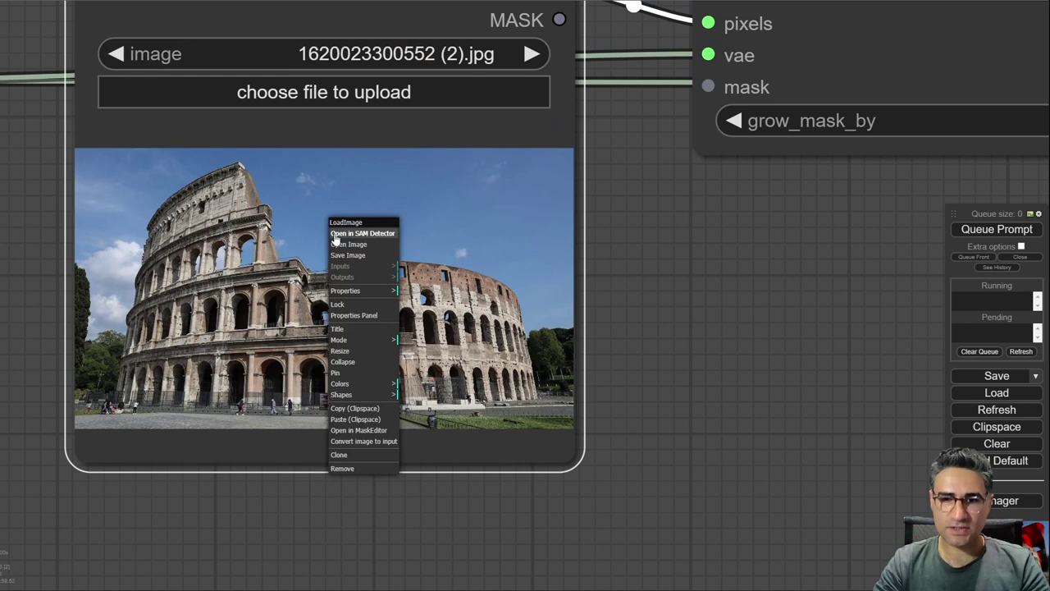
{"action": "left_click", "coordinate": [358, 410]}
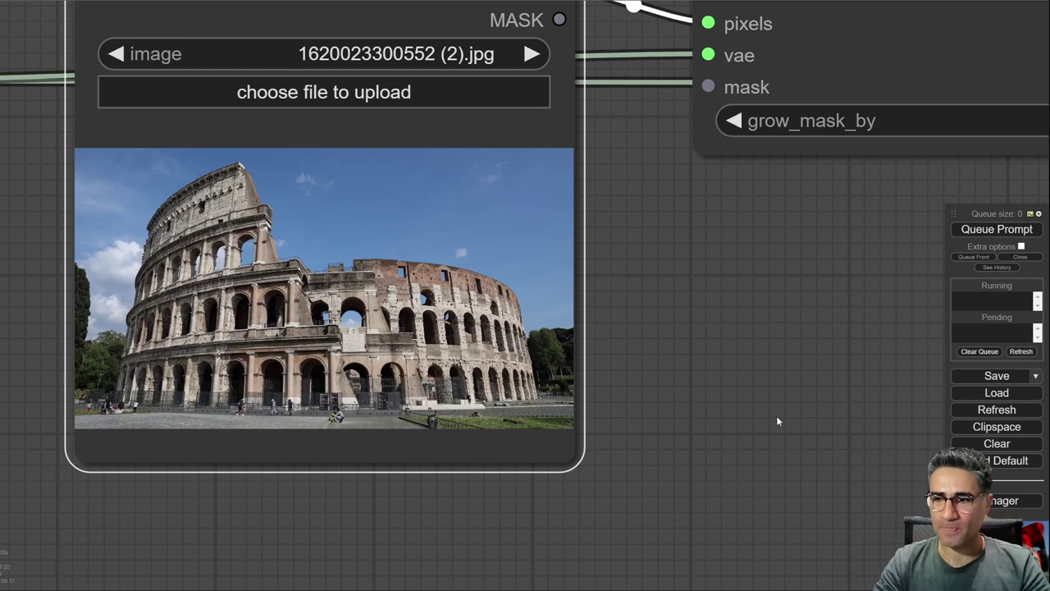
Open the copied Colosseum photo from the Clipspace in the MaskEditor
{"action": "left_click_drag", "start_coordinate": [776, 415], "coordinate": [772, 414]}
{"action": "mouse_move", "coordinate": [982, 213]}
{"action": "left_mouse_down"}
{"action": "mouse_move", "coordinate": [915, 182]}
{"action": "mouse_move", "coordinate": [981, 212]}
{"action": "left_mouse_up"}
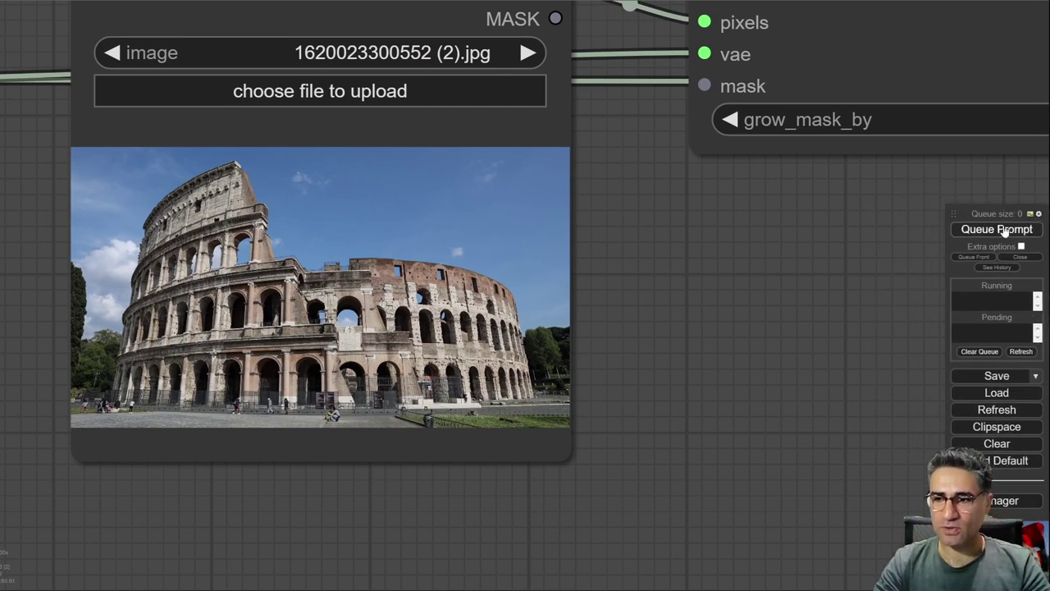
{"action": "left_click", "coordinate": [993, 428]}
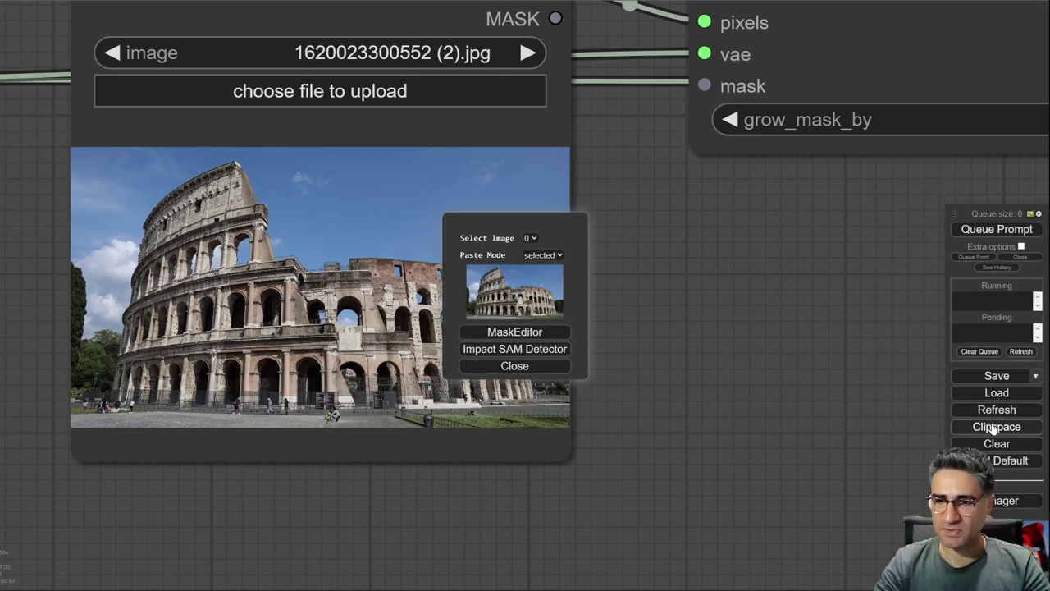
{"action": "left_click", "coordinate": [521, 332]}
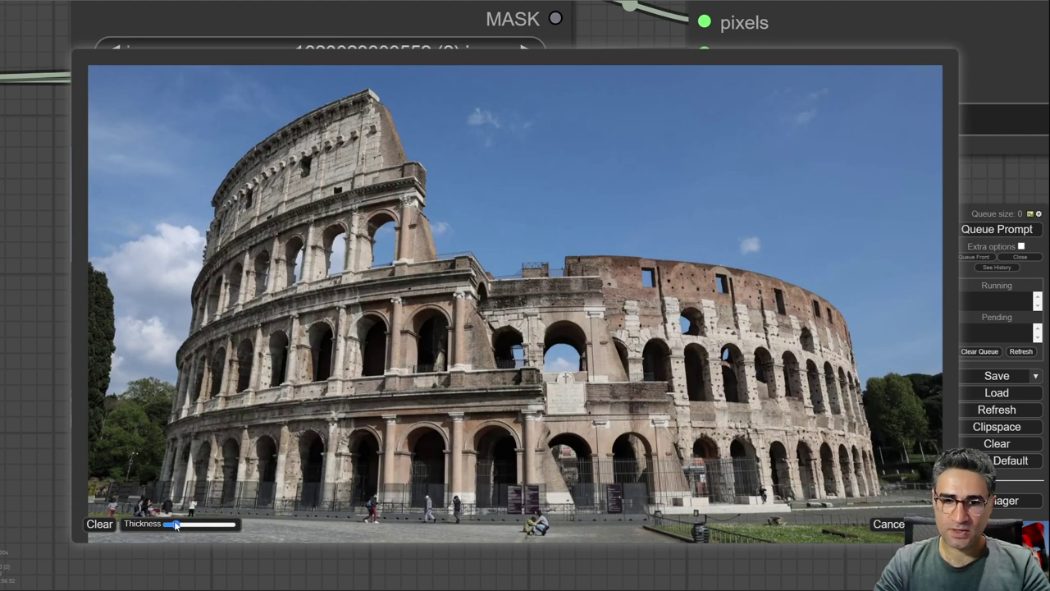
Reduce the brush thickness and outline a jagged closed building shape in the sky above and beside the Colosseum's broken upper edge
{"action": "left_click_drag", "start_coordinate": [191, 522], "coordinate": [170, 524]}
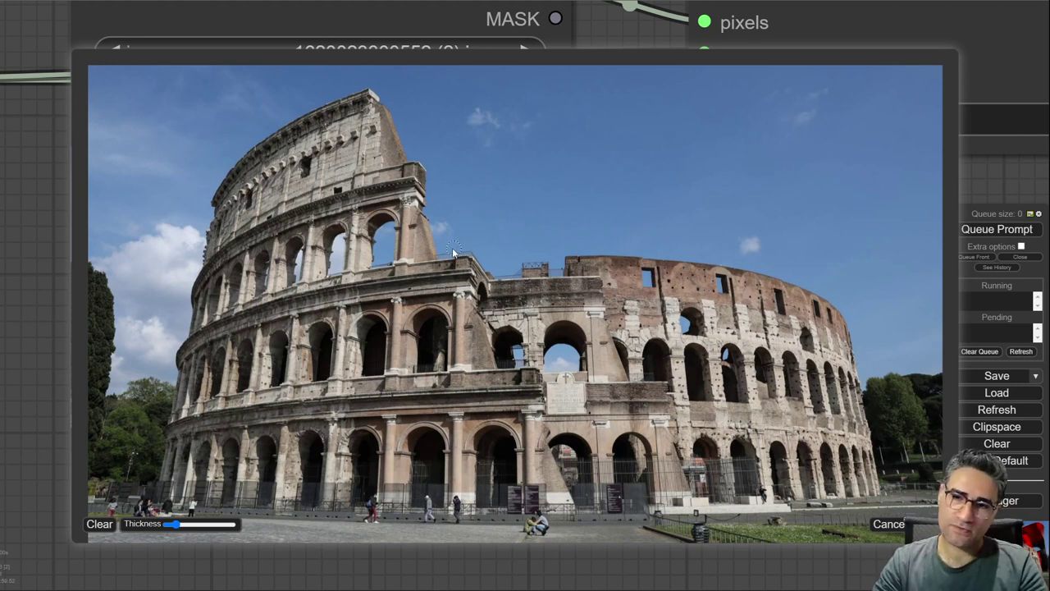
{"action": "mouse_move", "coordinate": [442, 255]}
{"action": "left_mouse_down"}
{"action": "mouse_move", "coordinate": [402, 125]}
{"action": "mouse_move", "coordinate": [376, 88]}
{"action": "mouse_move", "coordinate": [549, 85]}
{"action": "mouse_move", "coordinate": [498, 116]}
{"action": "mouse_move", "coordinate": [459, 102]}
{"action": "mouse_move", "coordinate": [472, 136]}
{"action": "mouse_move", "coordinate": [539, 153]}
{"action": "mouse_move", "coordinate": [589, 146]}
{"action": "mouse_move", "coordinate": [678, 90]}
{"action": "mouse_move", "coordinate": [666, 126]}
{"action": "mouse_move", "coordinate": [624, 169]}
{"action": "mouse_move", "coordinate": [728, 148]}
{"action": "mouse_move", "coordinate": [870, 70]}
{"action": "mouse_move", "coordinate": [838, 132]}
{"action": "mouse_move", "coordinate": [785, 171]}
{"action": "mouse_move", "coordinate": [742, 178]}
{"action": "mouse_move", "coordinate": [841, 186]}
{"action": "mouse_move", "coordinate": [878, 166]}
{"action": "mouse_move", "coordinate": [856, 213]}
{"action": "mouse_move", "coordinate": [815, 223]}
{"action": "mouse_move", "coordinate": [883, 229]}
{"action": "mouse_move", "coordinate": [901, 167]}
{"action": "mouse_move", "coordinate": [902, 418]}
{"action": "left_mouse_up"}
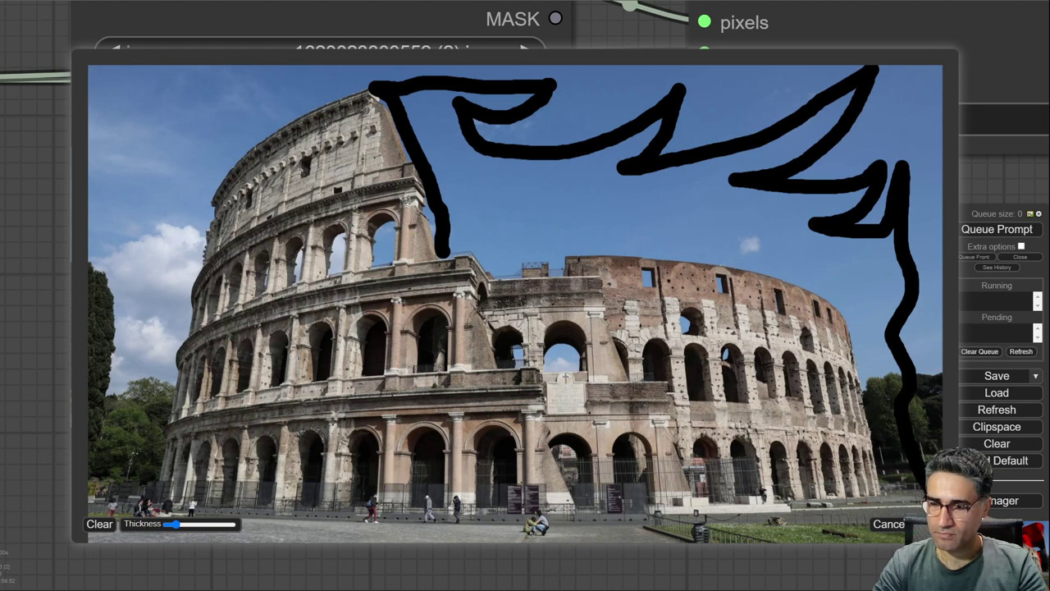
{"action": "mouse_move", "coordinate": [883, 462]}
{"action": "left_mouse_down"}
{"action": "mouse_move", "coordinate": [849, 307]}
{"action": "mouse_move", "coordinate": [802, 273]}
{"action": "mouse_move", "coordinate": [626, 252]}
{"action": "mouse_move", "coordinate": [504, 268]}
{"action": "mouse_move", "coordinate": [434, 249]}
{"action": "left_mouse_up"}
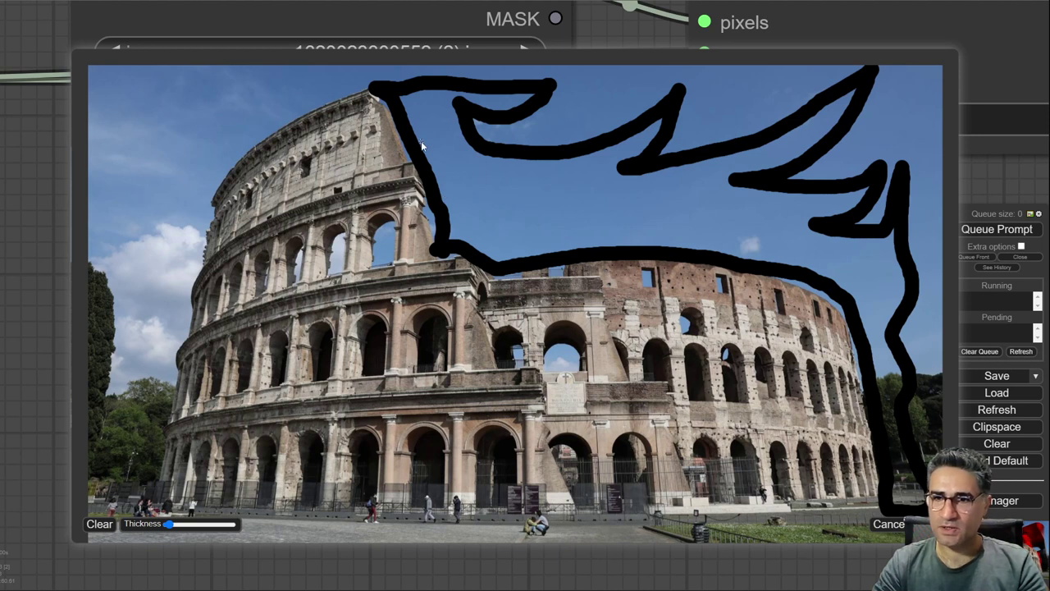
Draw thin curved structural lines inside the outlined shape, save the scribble to the Clipspace and close the Clipspace window
{"action": "left_click_drag", "start_coordinate": [441, 180], "coordinate": [518, 192]}
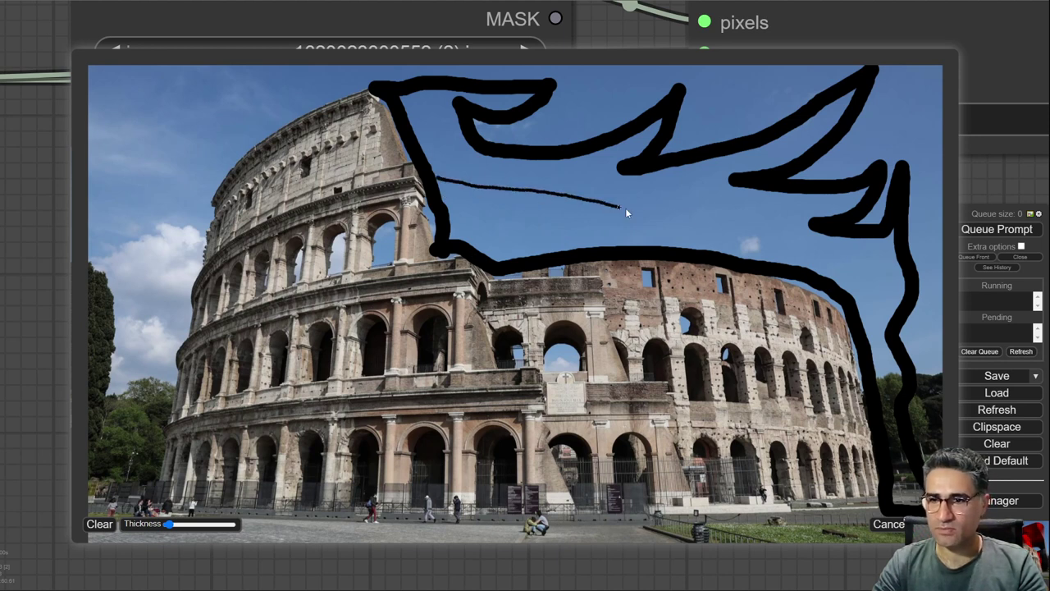
{"action": "left_click_drag", "start_coordinate": [625, 211], "coordinate": [783, 214]}
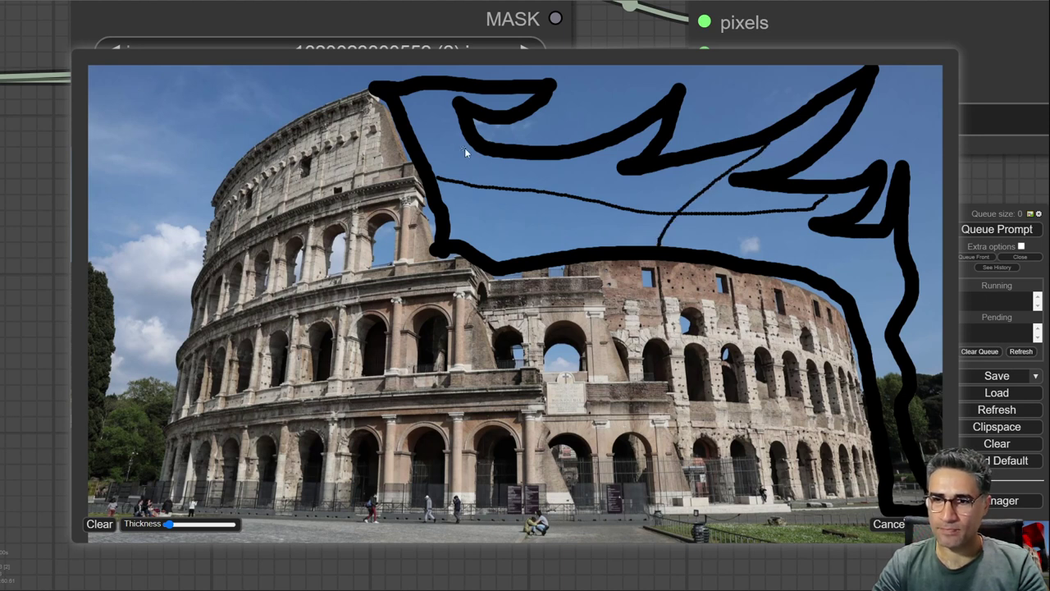
{"action": "mouse_move", "coordinate": [466, 153]}
{"action": "left_mouse_down"}
{"action": "mouse_move", "coordinate": [628, 209]}
{"action": "mouse_move", "coordinate": [668, 248]}
{"action": "left_mouse_up"}
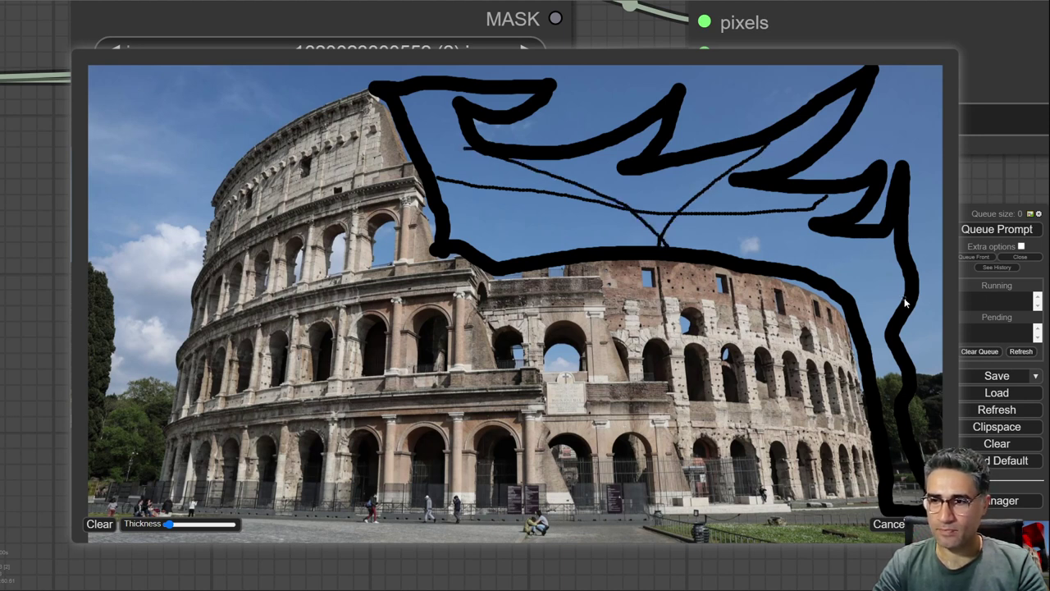
{"action": "mouse_move", "coordinate": [906, 303]}
{"action": "left_mouse_down"}
{"action": "mouse_move", "coordinate": [876, 278]}
{"action": "mouse_move", "coordinate": [807, 280]}
{"action": "left_mouse_up"}
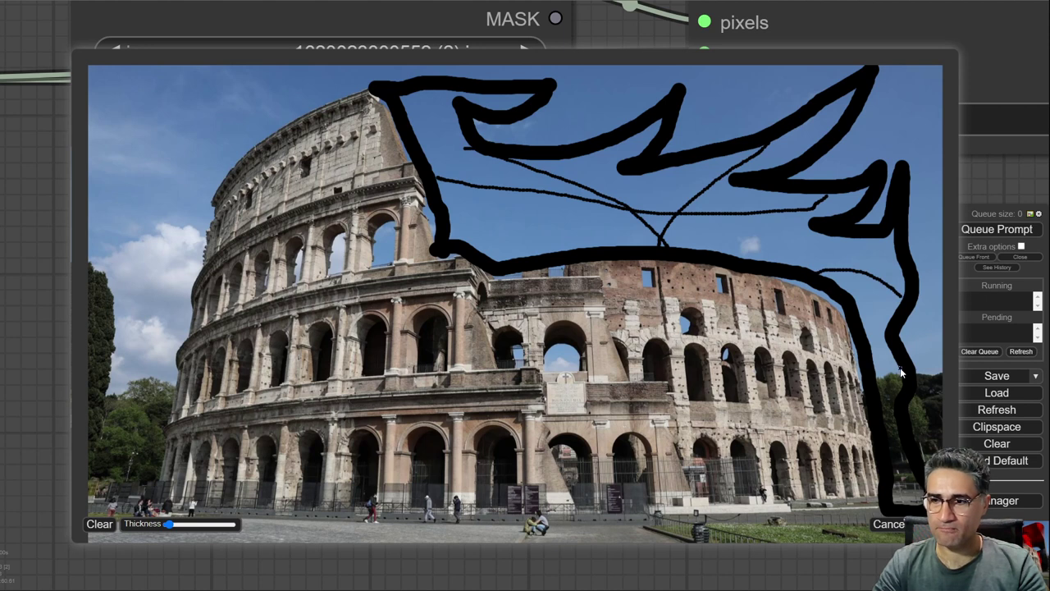
{"action": "left_click_drag", "start_coordinate": [900, 372], "coordinate": [868, 376]}
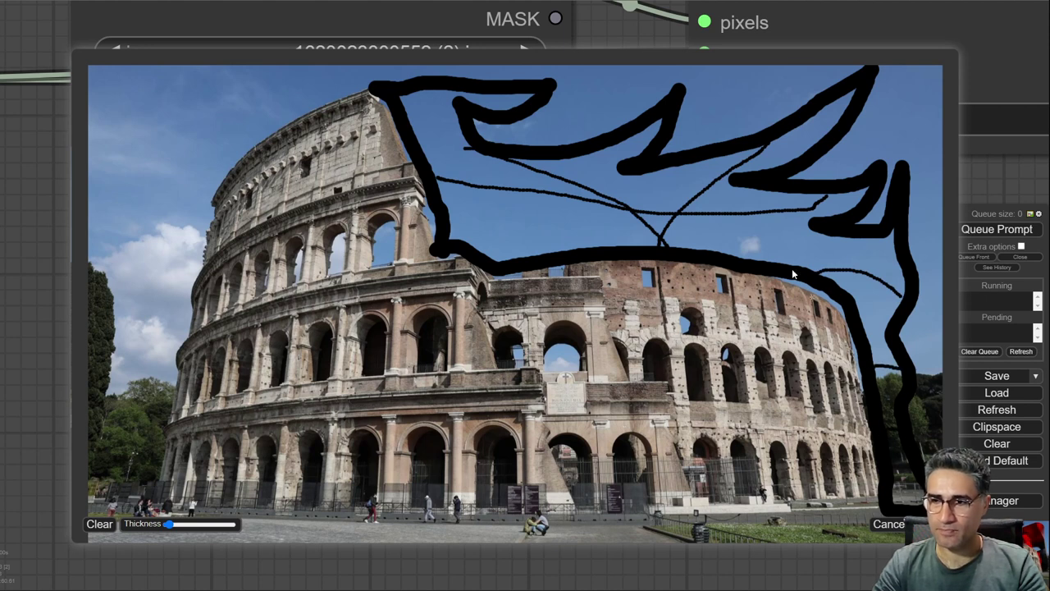
{"action": "mouse_move", "coordinate": [464, 241]}
{"action": "left_mouse_down"}
{"action": "mouse_move", "coordinate": [556, 211]}
{"action": "mouse_move", "coordinate": [623, 258]}
{"action": "left_mouse_up"}
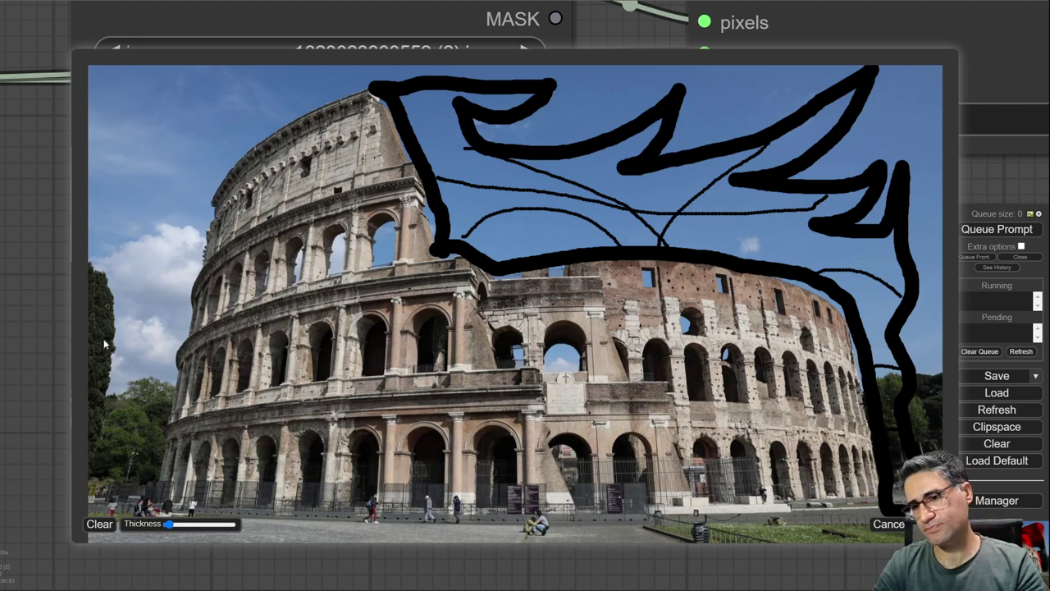
{"action": "left_click", "coordinate": [931, 523]}
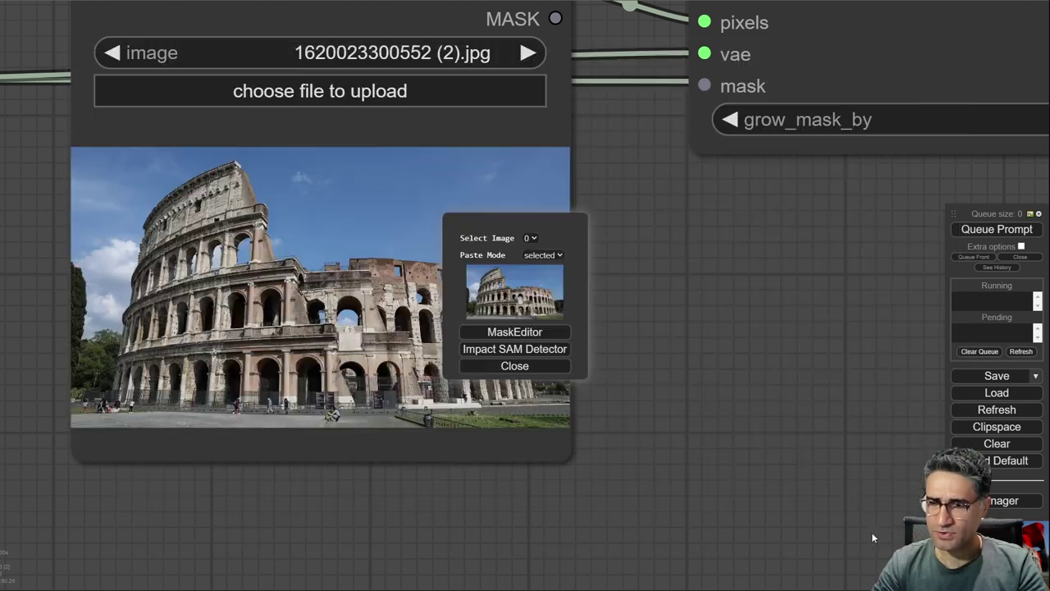
{"action": "left_click", "coordinate": [547, 369]}
Paste the scribbled Colosseum image from the Clipspace into the Load Image node beside Apply ControlNet and inspect it up close
{"action": "left_click_drag", "start_coordinate": [615, 142], "coordinate": [597, 487]}
{"action": "scroll", "coordinate": [746, 190], "scroll_direction": "down", "scroll_amount": 3}
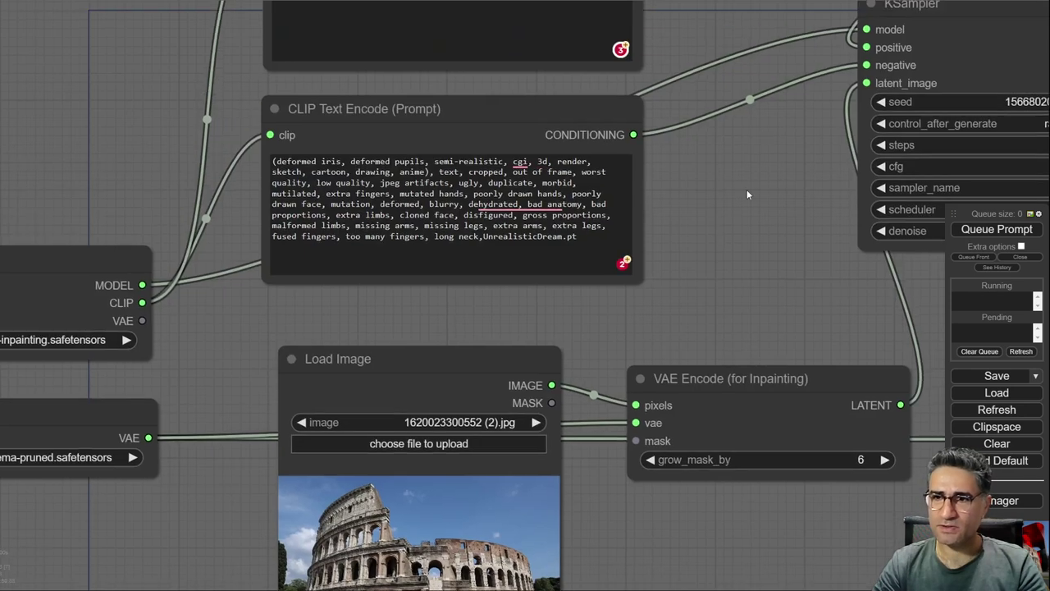
{"action": "left_click_drag", "start_coordinate": [746, 190], "coordinate": [415, 504]}
{"action": "left_click_drag", "start_coordinate": [356, 133], "coordinate": [402, 150]}
{"action": "left_click_drag", "start_coordinate": [295, 323], "coordinate": [218, 278]}
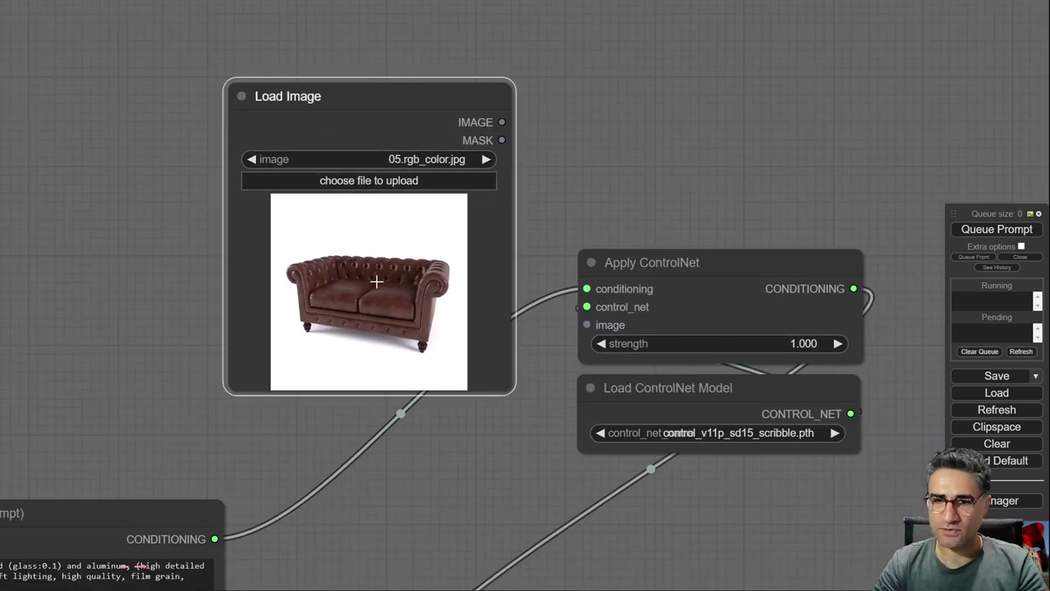
{"action": "right_click", "coordinate": [359, 262]}
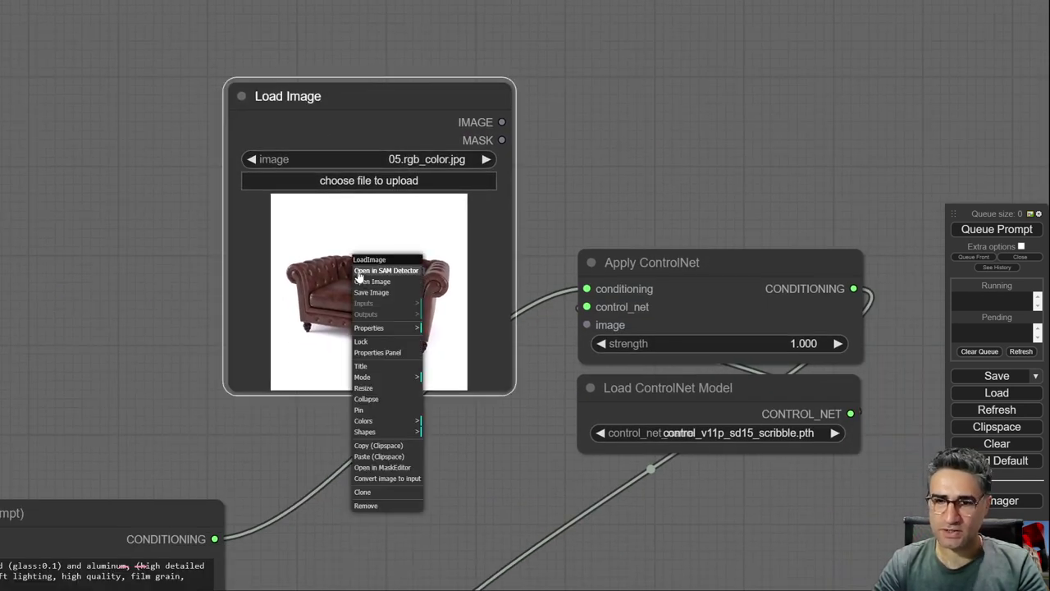
{"action": "left_click", "coordinate": [382, 457]}
{"action": "scroll", "coordinate": [408, 273], "scroll_direction": "up", "scroll_amount": 3}
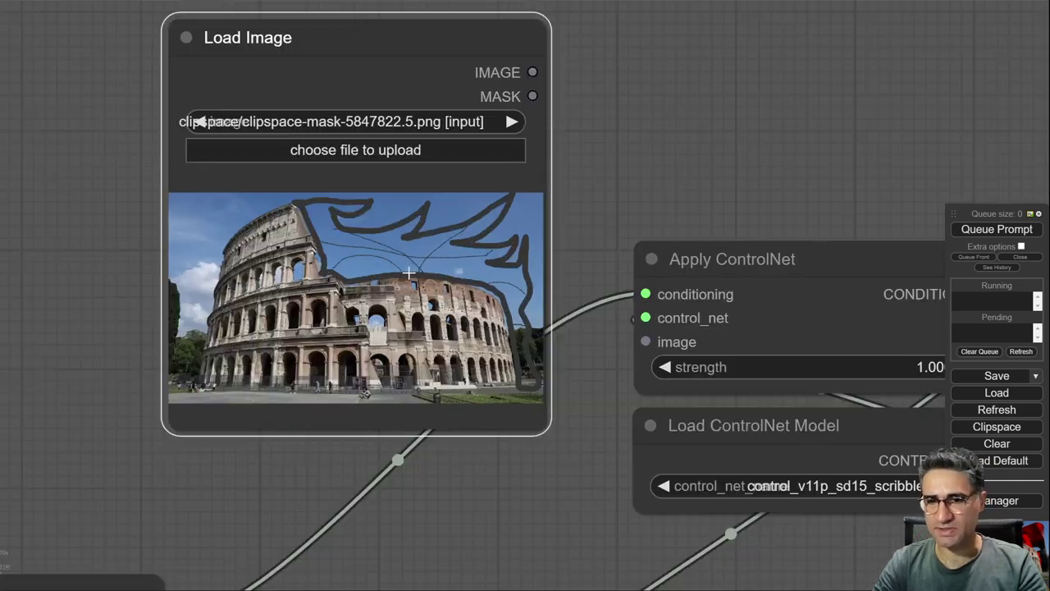
{"action": "scroll", "coordinate": [409, 273], "scroll_direction": "up", "scroll_amount": 5}
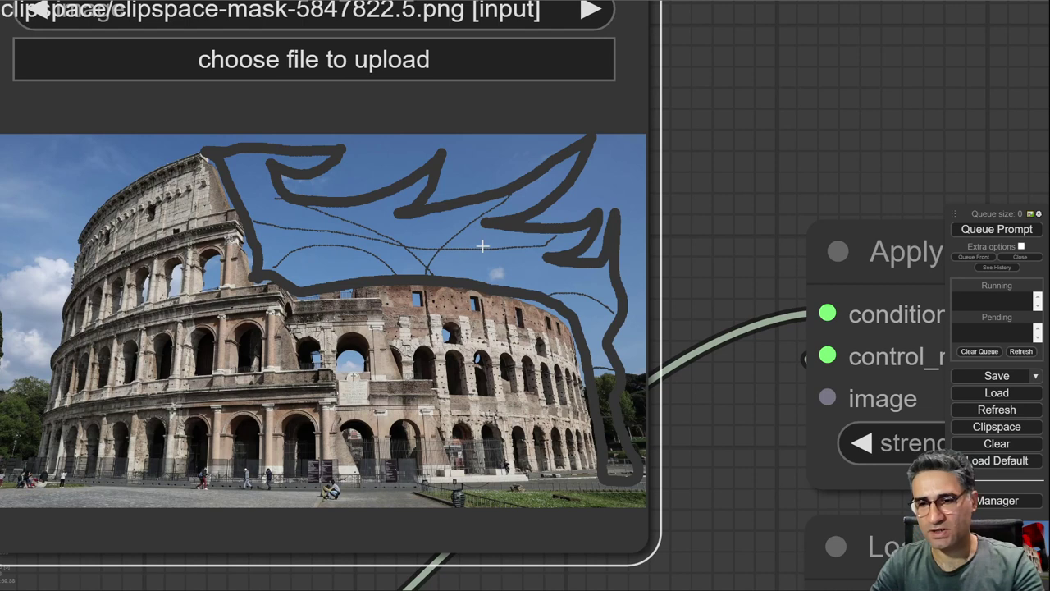
Copy the scribbled Colosseum image from the Load Image node beside Apply ControlNet to the Clipspace and open it in the MaskEditor
{"action": "scroll", "coordinate": [484, 246], "scroll_direction": "down", "scroll_amount": 9}
{"action": "scroll", "coordinate": [421, 220], "scroll_direction": "up", "scroll_amount": 6}
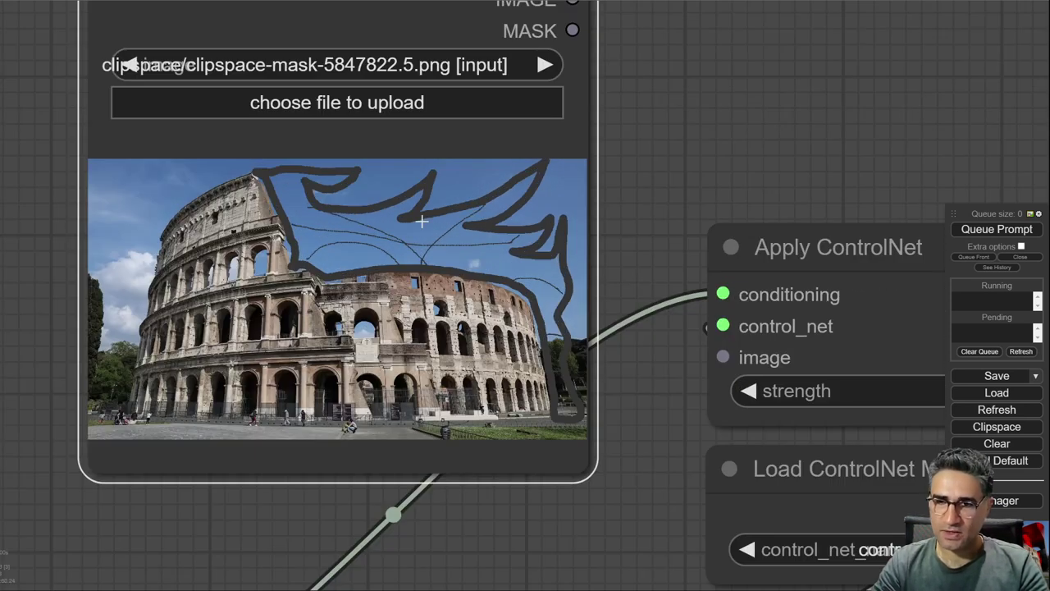
{"action": "scroll", "coordinate": [420, 220], "scroll_direction": "down", "scroll_amount": 8}
{"action": "left_click_drag", "start_coordinate": [466, 344], "coordinate": [424, 574]}
{"action": "right_click", "coordinate": [379, 283]}
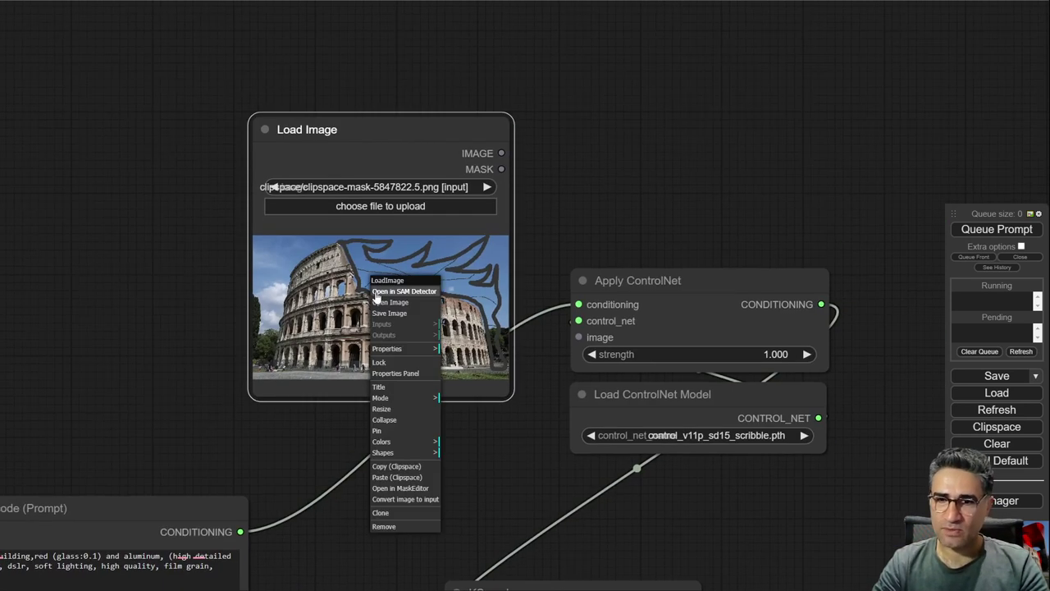
{"action": "left_click", "coordinate": [396, 466]}
{"action": "scroll", "coordinate": [383, 456], "scroll_direction": "down", "scroll_amount": 5}
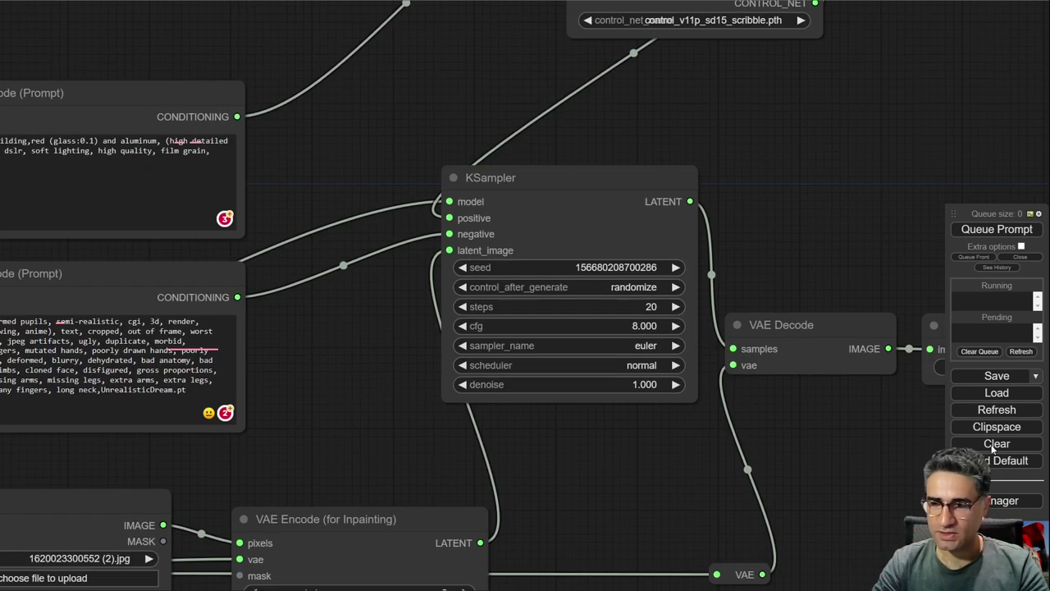
{"action": "left_click", "coordinate": [997, 426]}
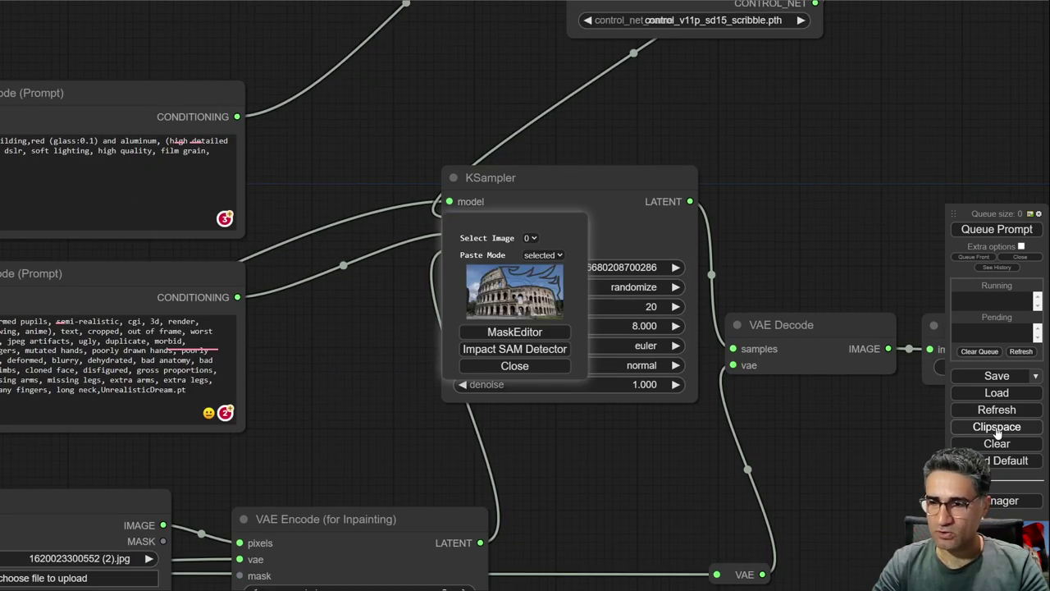
{"action": "left_click", "coordinate": [521, 331]}
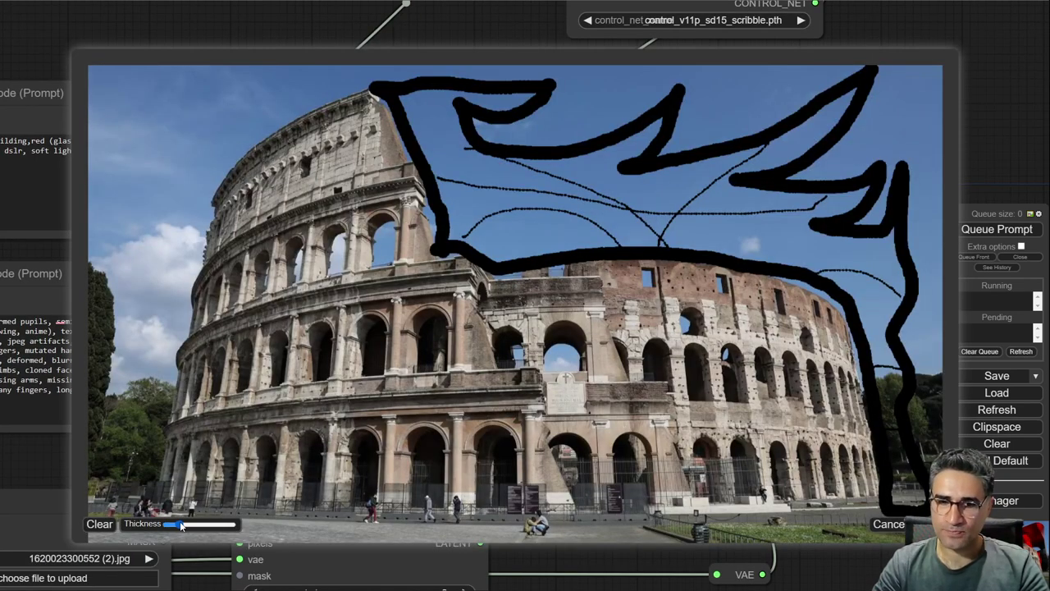
Increase the brush thickness, fill the whole outlined building shape with mask, then save it to the Clipspace and close the Clipspace window
{"action": "left_click", "coordinate": [199, 523]}
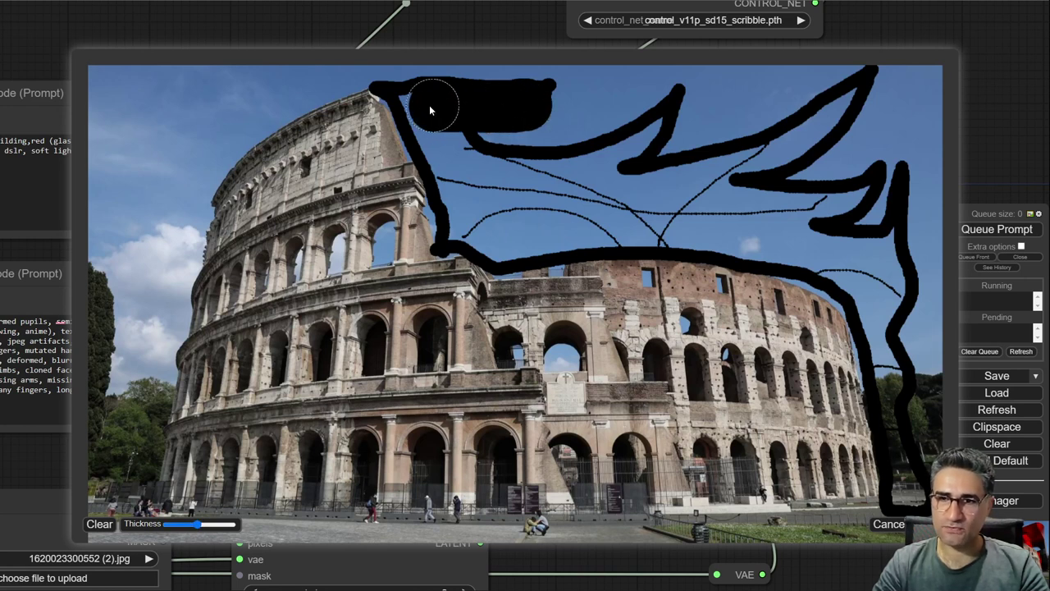
{"action": "mouse_move", "coordinate": [429, 105]}
{"action": "left_mouse_down"}
{"action": "mouse_move", "coordinate": [460, 220]}
{"action": "mouse_move", "coordinate": [498, 241]}
{"action": "mouse_move", "coordinate": [808, 261]}
{"action": "mouse_move", "coordinate": [869, 320]}
{"action": "mouse_move", "coordinate": [851, 297]}
{"action": "left_mouse_up"}
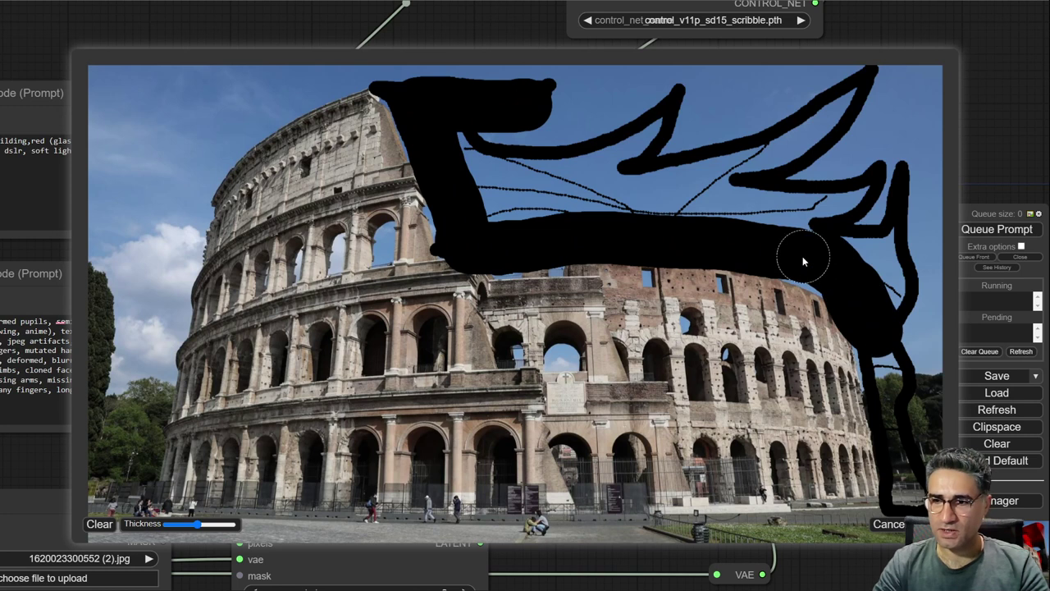
{"action": "mouse_move", "coordinate": [802, 256]}
{"action": "left_mouse_down"}
{"action": "mouse_move", "coordinate": [888, 360]}
{"action": "mouse_move", "coordinate": [895, 455]}
{"action": "left_mouse_up"}
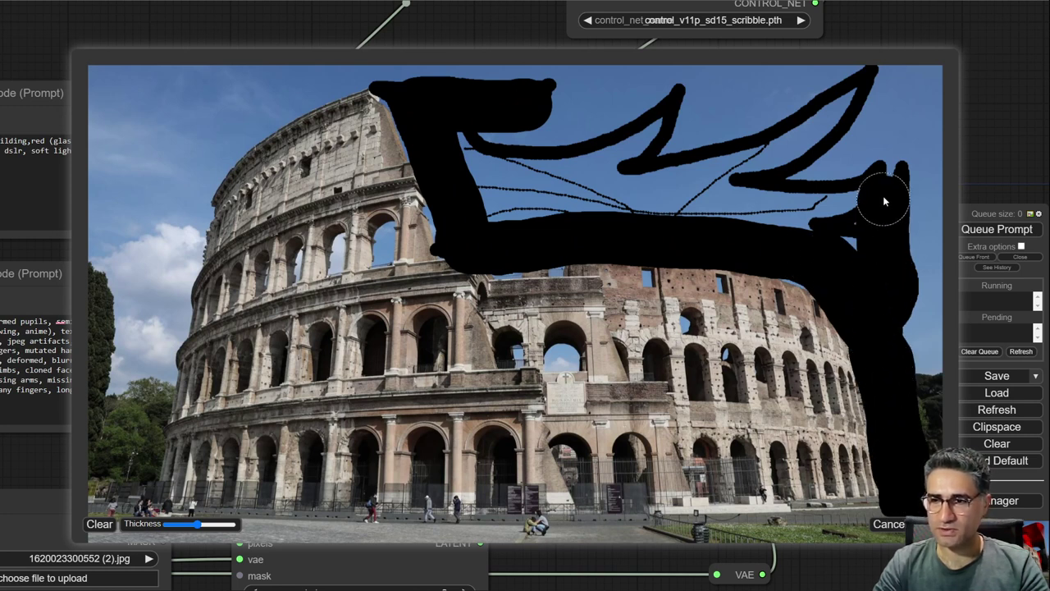
{"action": "mouse_move", "coordinate": [878, 192]}
{"action": "left_mouse_down"}
{"action": "mouse_move", "coordinate": [868, 236]}
{"action": "mouse_move", "coordinate": [849, 242]}
{"action": "mouse_move", "coordinate": [819, 210]}
{"action": "mouse_move", "coordinate": [722, 196]}
{"action": "mouse_move", "coordinate": [801, 147]}
{"action": "left_mouse_up"}
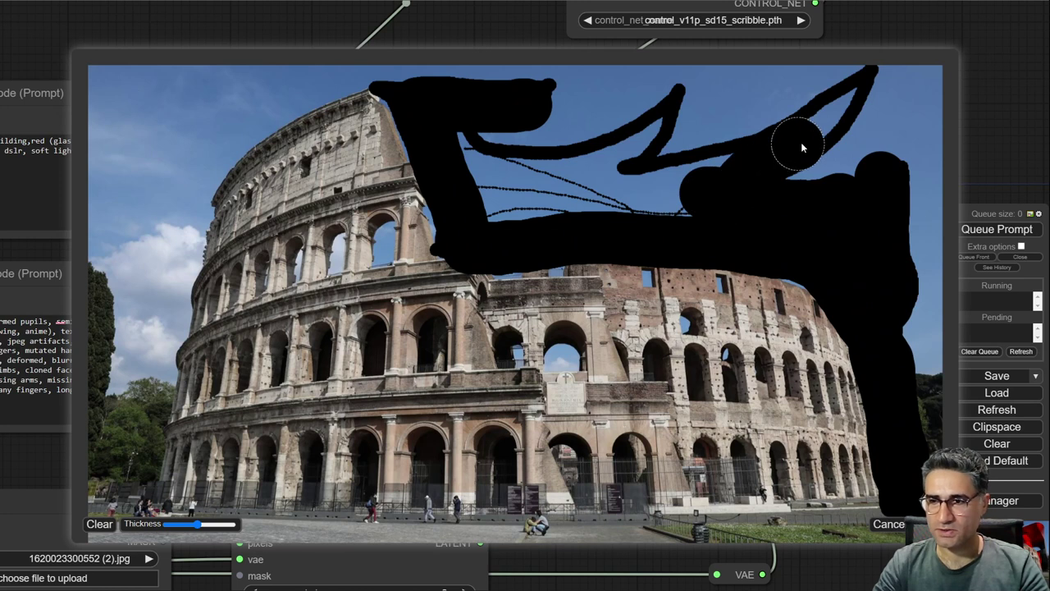
{"action": "mouse_move", "coordinate": [860, 80]}
{"action": "left_mouse_down"}
{"action": "mouse_move", "coordinate": [834, 115]}
{"action": "mouse_move", "coordinate": [704, 186]}
{"action": "mouse_move", "coordinate": [592, 201]}
{"action": "mouse_move", "coordinate": [532, 196]}
{"action": "mouse_move", "coordinate": [677, 195]}
{"action": "mouse_move", "coordinate": [478, 219]}
{"action": "mouse_move", "coordinate": [446, 125]}
{"action": "mouse_move", "coordinate": [503, 175]}
{"action": "mouse_move", "coordinate": [493, 172]}
{"action": "mouse_move", "coordinate": [564, 177]}
{"action": "mouse_move", "coordinate": [649, 121]}
{"action": "left_mouse_up"}
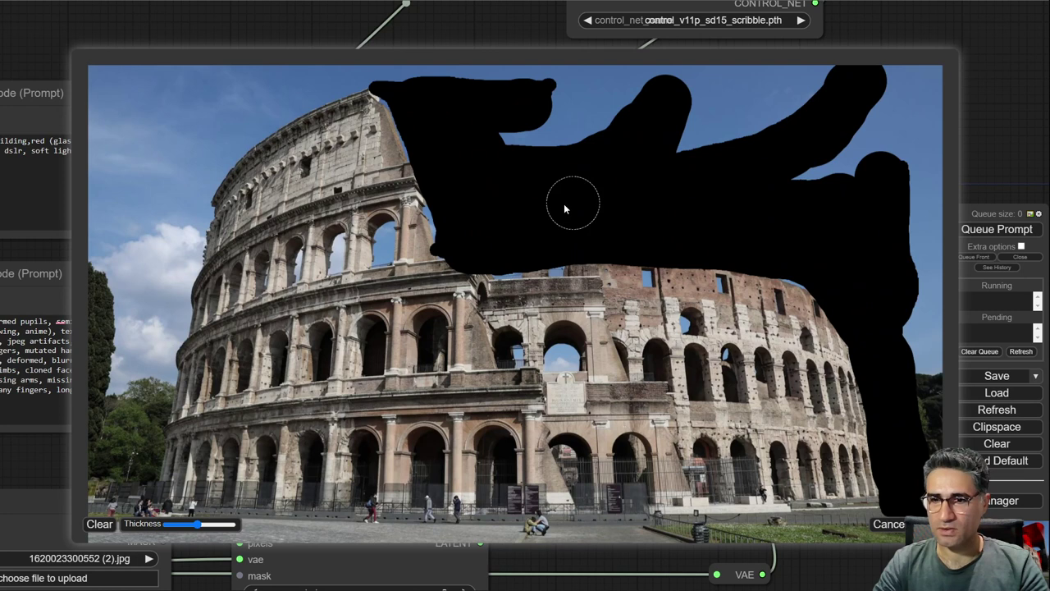
{"action": "mouse_move", "coordinate": [563, 209]}
{"action": "left_mouse_down"}
{"action": "mouse_move", "coordinate": [435, 179]}
{"action": "mouse_move", "coordinate": [394, 98]}
{"action": "mouse_move", "coordinate": [451, 218]}
{"action": "mouse_move", "coordinate": [482, 258]}
{"action": "mouse_move", "coordinate": [539, 265]}
{"action": "mouse_move", "coordinate": [655, 243]}
{"action": "mouse_move", "coordinate": [756, 244]}
{"action": "mouse_move", "coordinate": [854, 294]}
{"action": "mouse_move", "coordinate": [887, 356]}
{"action": "mouse_move", "coordinate": [911, 517]}
{"action": "left_mouse_up"}
{"action": "left_click", "coordinate": [931, 523]}
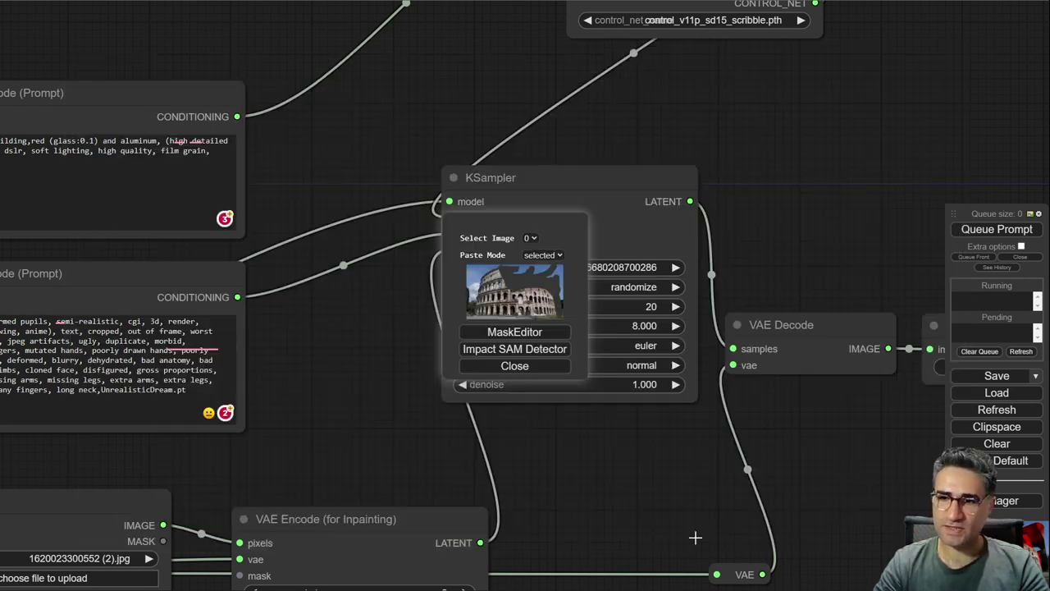
{"action": "left_click", "coordinate": [513, 365]}
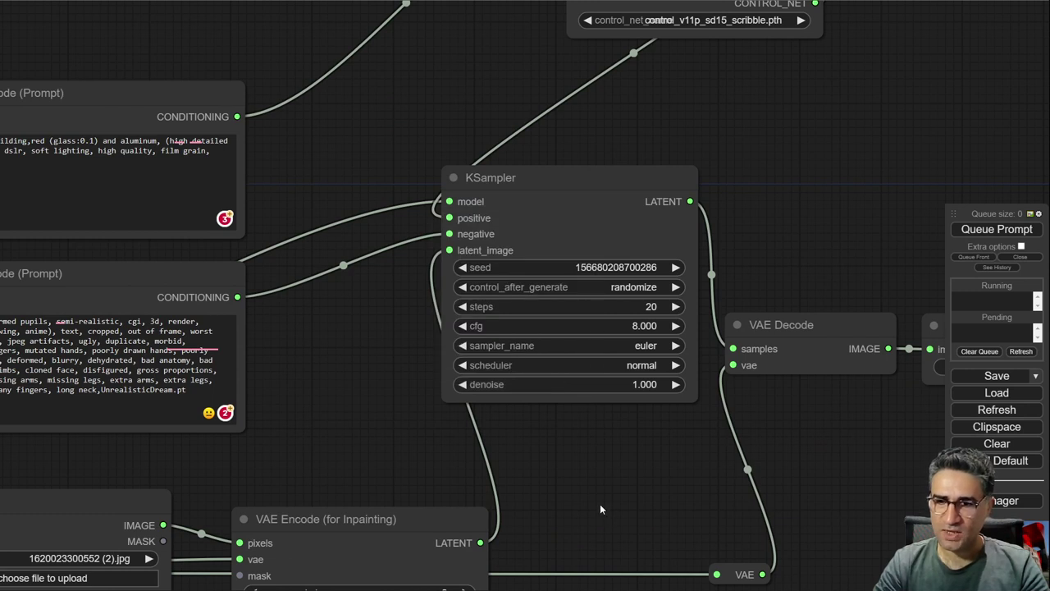
Add a LoadImage node below the original Colosseum photo node and paste the filled mask image from the Clipspace into it
{"action": "left_click_drag", "start_coordinate": [574, 566], "coordinate": [743, 38]}
{"action": "left_click_drag", "start_coordinate": [222, 365], "coordinate": [369, 370]}
{"action": "double_click", "coordinate": [369, 370]}
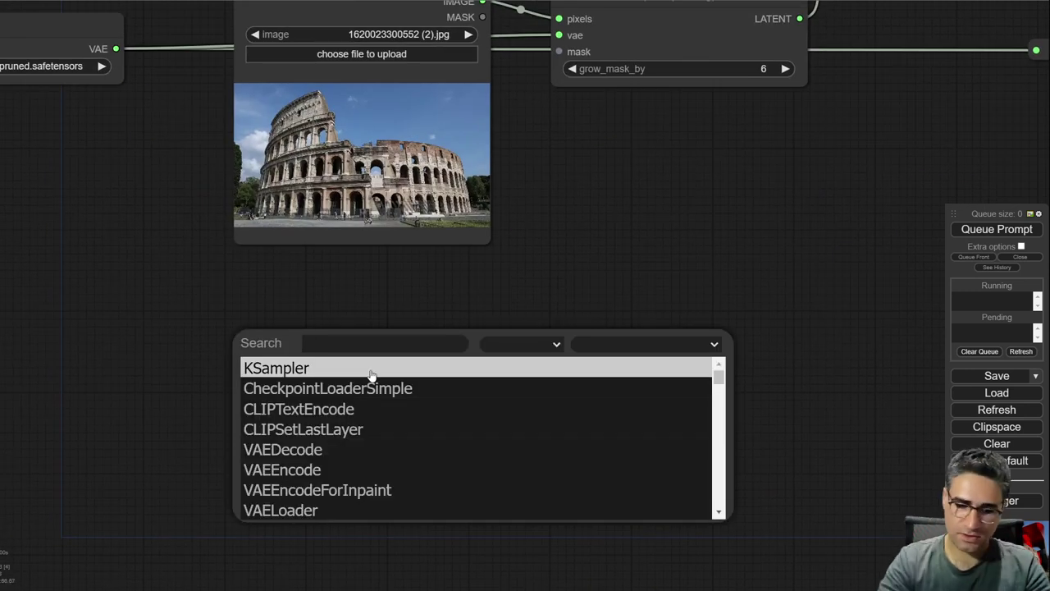
{"action": "type", "text": "imag"}
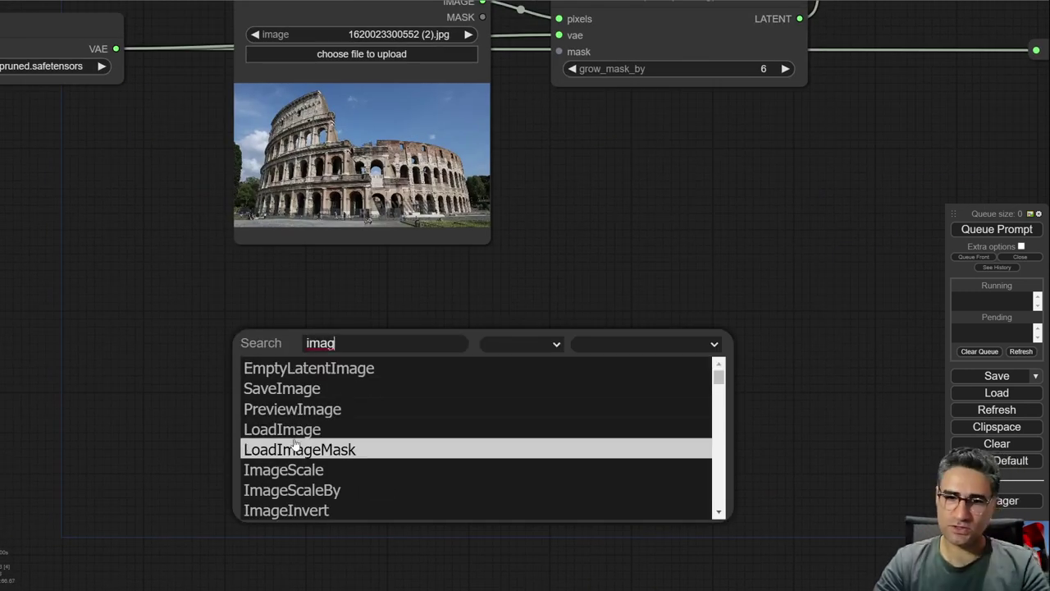
{"action": "left_click", "coordinate": [295, 429]}
{"action": "right_click", "coordinate": [461, 529]}
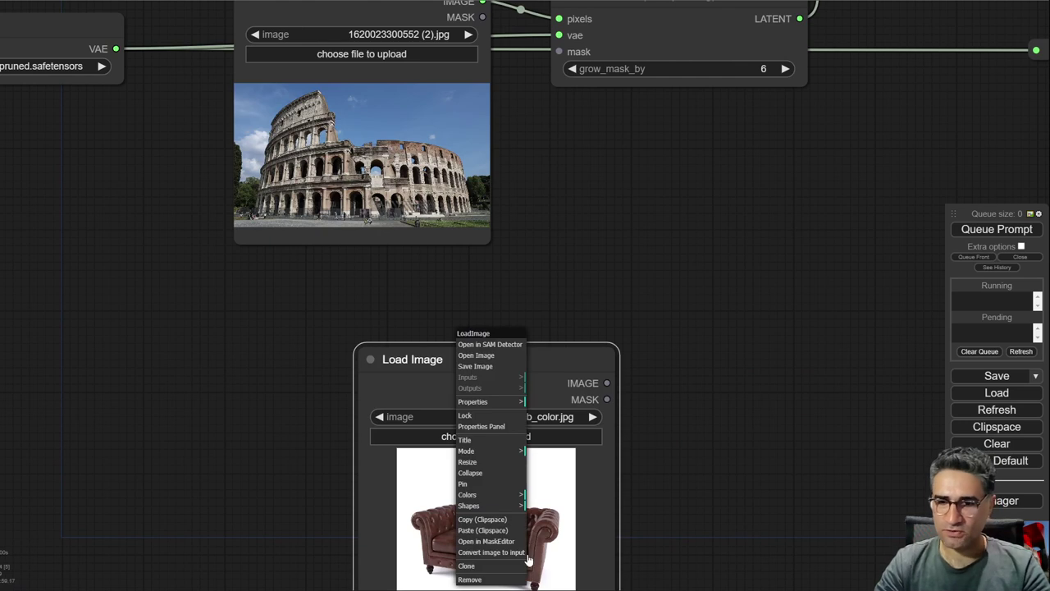
{"action": "left_click", "coordinate": [499, 532]}
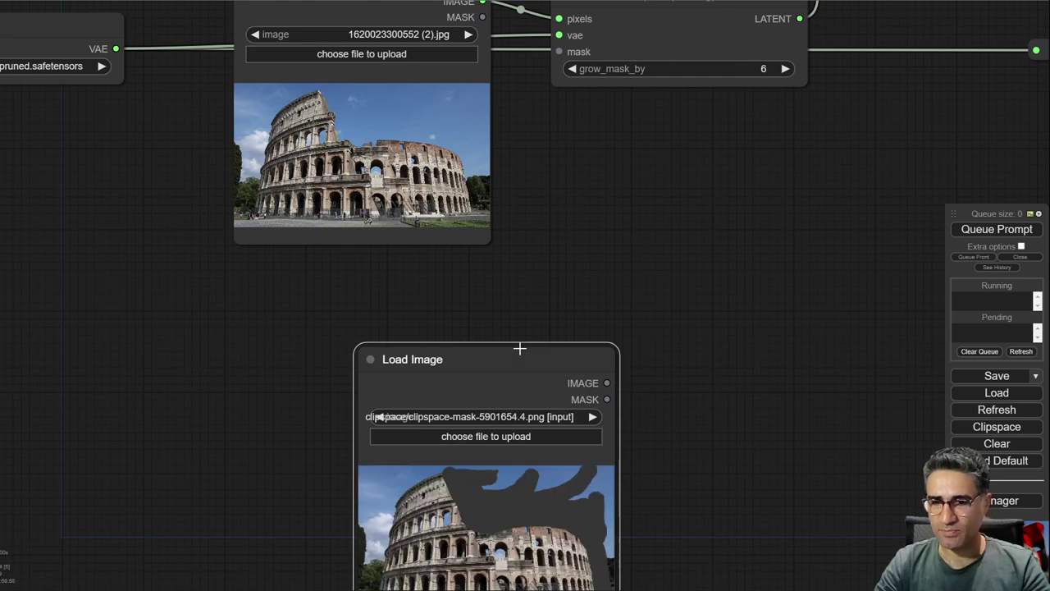
Position the filled-mask Load Image node under the original photo node and connect its MASK output to the mask input of VAE Encode (for Inpainting)
{"action": "left_click_drag", "start_coordinate": [524, 358], "coordinate": [388, 293]}
{"action": "left_click_drag", "start_coordinate": [495, 280], "coordinate": [370, 390]}
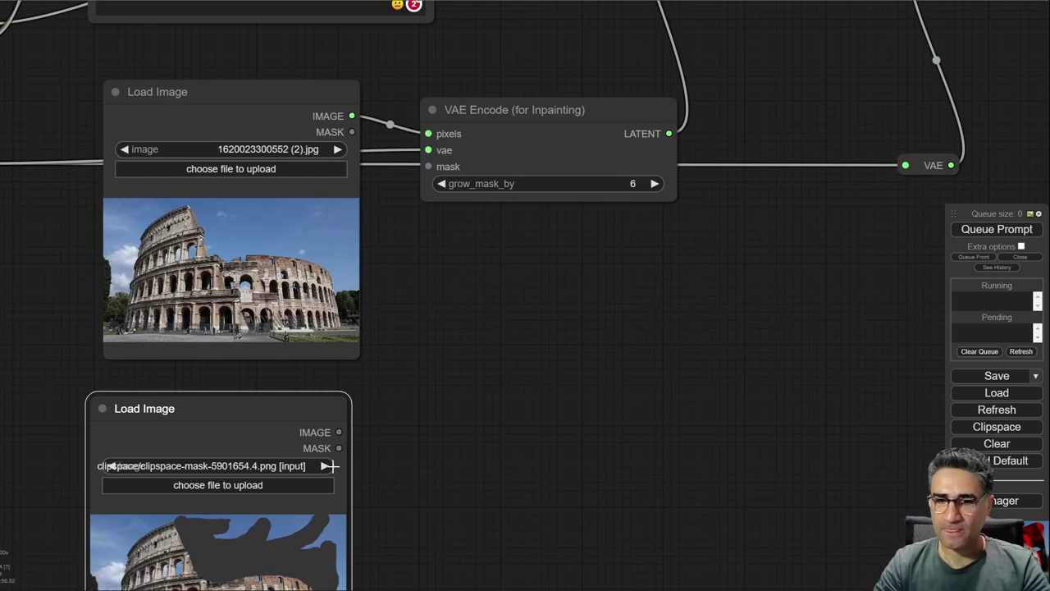
{"action": "left_click_drag", "start_coordinate": [229, 424], "coordinate": [249, 406]}
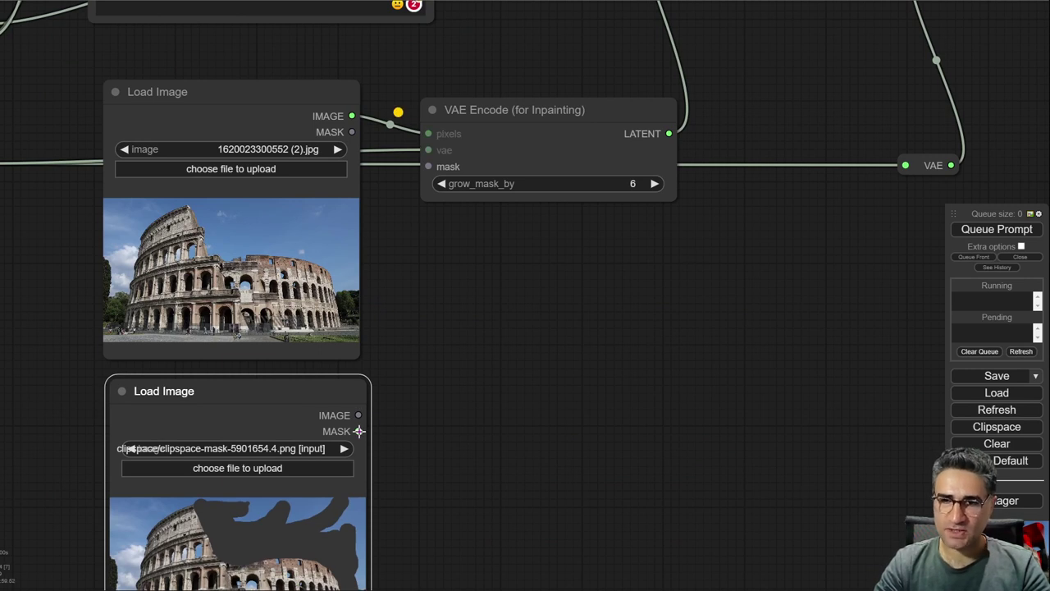
{"action": "left_click_drag", "start_coordinate": [358, 431], "coordinate": [428, 166]}
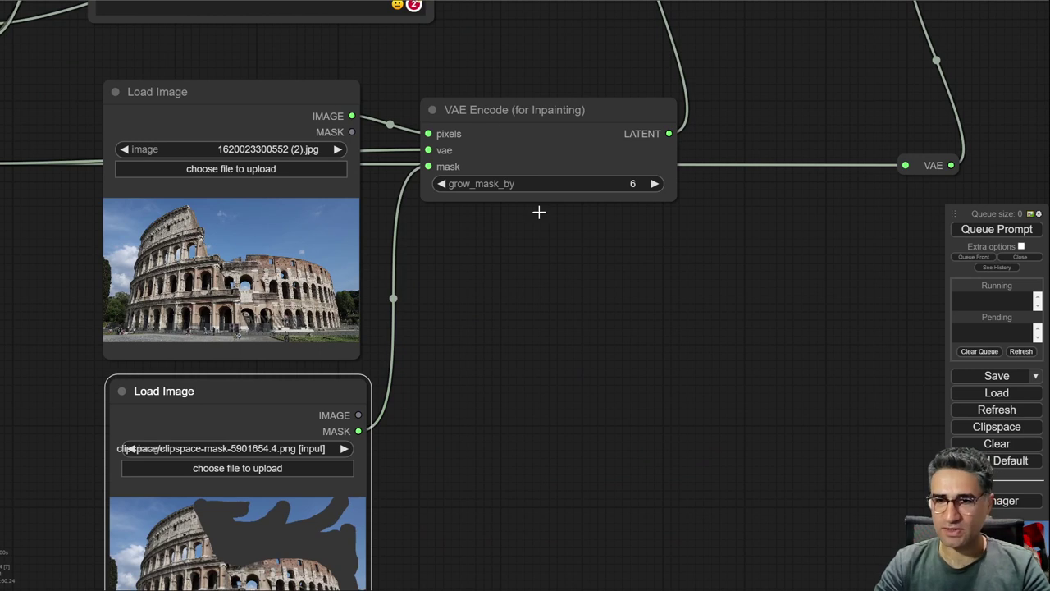
Move the scribble Load Image node farther away from Apply ControlNet to make room between the two nodes
{"action": "left_click_drag", "start_coordinate": [538, 212], "coordinate": [424, 382]}
{"action": "scroll", "coordinate": [415, 182], "scroll_direction": "down", "scroll_amount": 5}
{"action": "left_click_drag", "start_coordinate": [415, 183], "coordinate": [328, 468]}
{"action": "scroll", "coordinate": [321, 231], "scroll_direction": "up", "scroll_amount": 3}
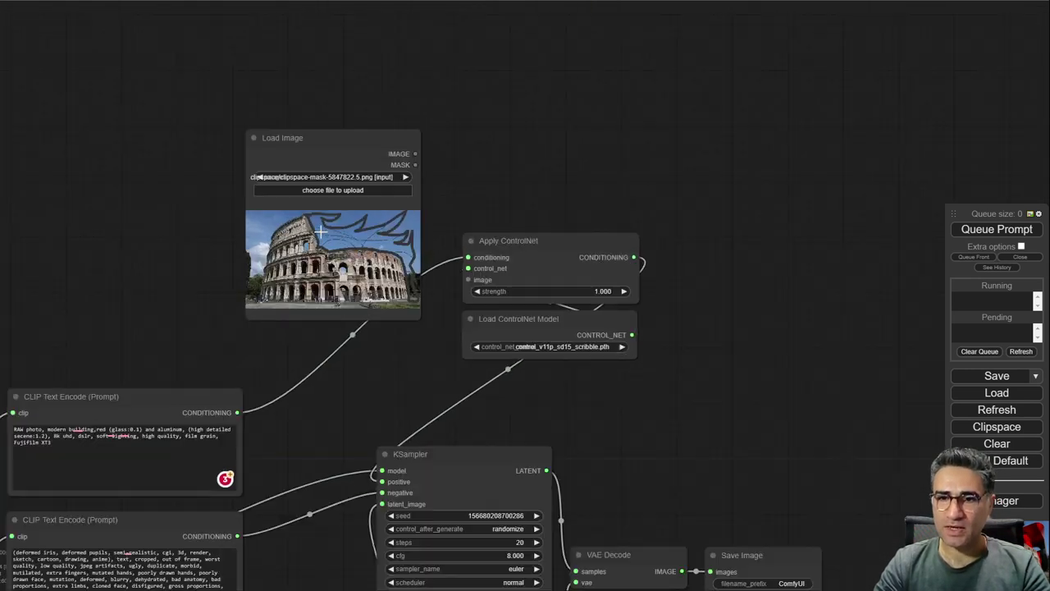
{"action": "scroll", "coordinate": [321, 232], "scroll_direction": "up", "scroll_amount": 2}
{"action": "left_click_drag", "start_coordinate": [282, 352], "coordinate": [229, 327]}
{"action": "left_click_drag", "start_coordinate": [304, 98], "coordinate": [198, 65]}
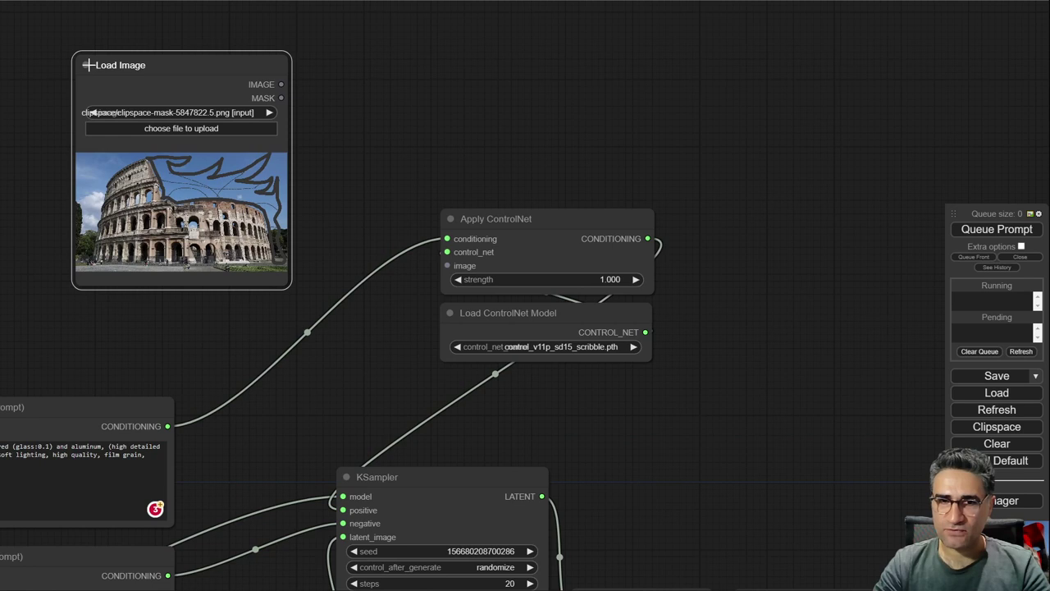
{"action": "scroll", "coordinate": [199, 192], "scroll_direction": "up", "scroll_amount": 5}
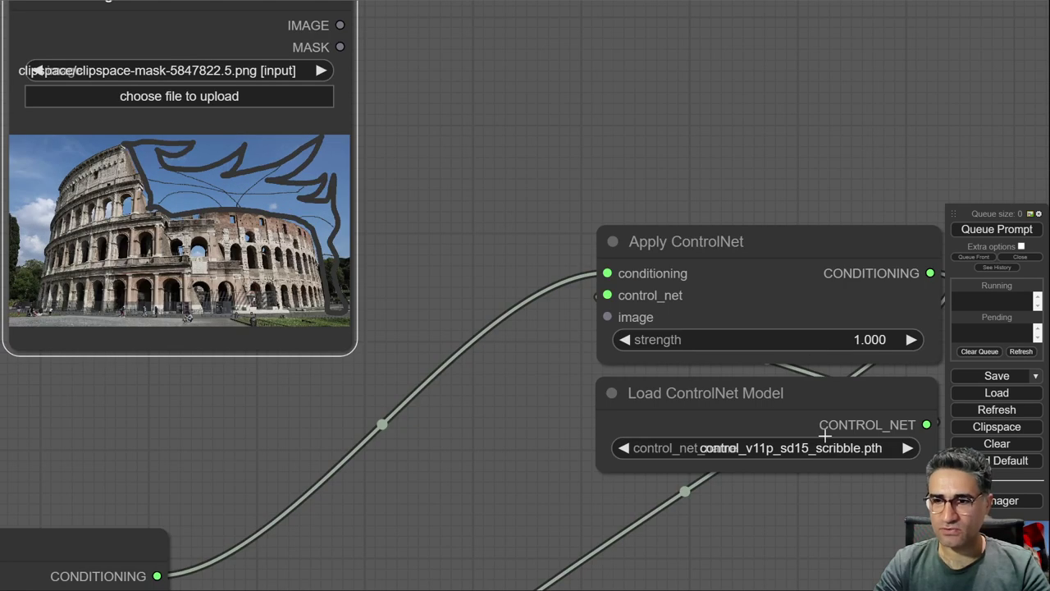
{"action": "scroll", "coordinate": [406, 504], "scroll_direction": "down", "scroll_amount": 3}
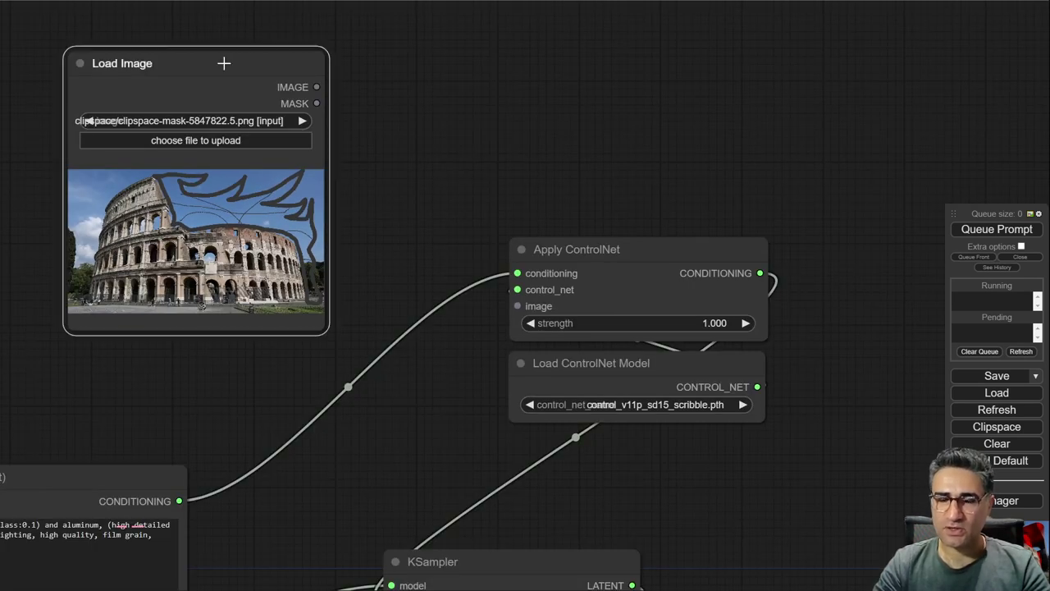
{"action": "left_click_drag", "start_coordinate": [224, 63], "coordinate": [212, 68]}
Add a MaskToImage node fed by the MASK output of the scribble Load Image node
{"action": "scroll", "coordinate": [230, 68], "scroll_direction": "up", "scroll_amount": 5}
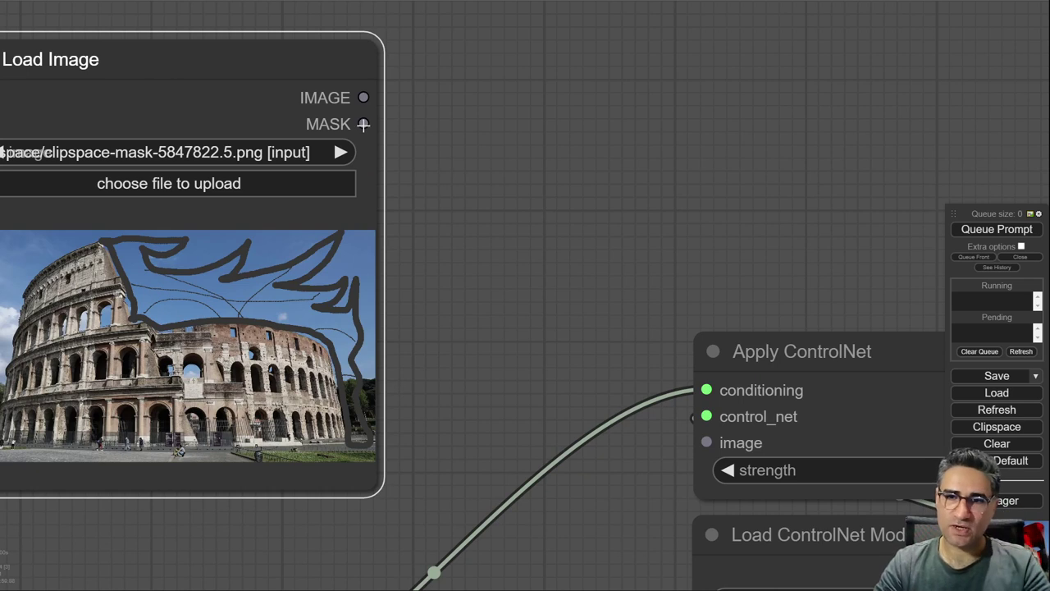
{"action": "left_click_drag", "start_coordinate": [364, 124], "coordinate": [371, 127]}
{"action": "left_click_drag", "start_coordinate": [429, 162], "coordinate": [441, 159]}
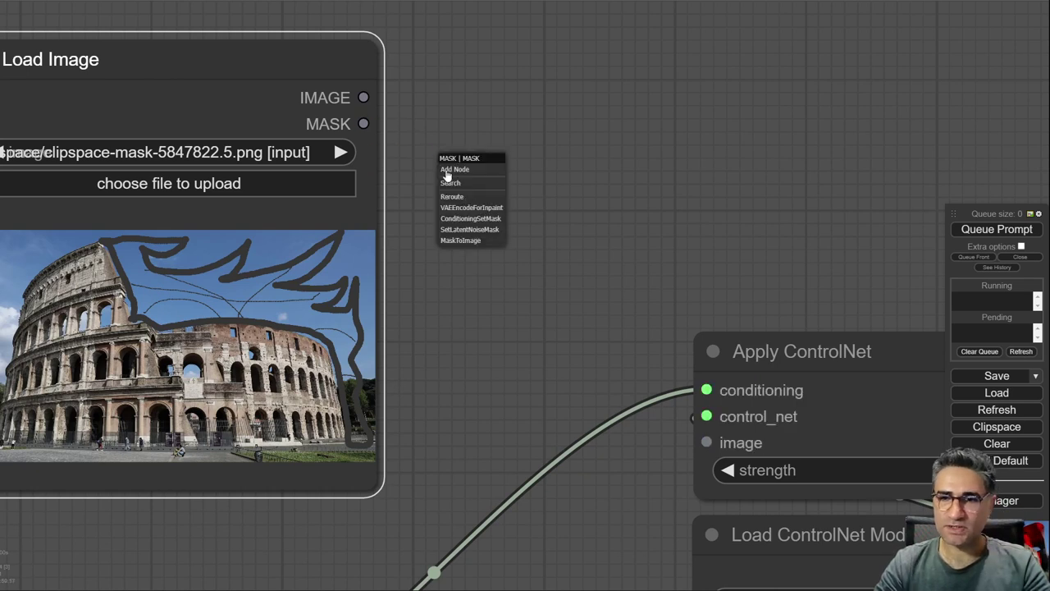
{"action": "left_click", "coordinate": [458, 240]}
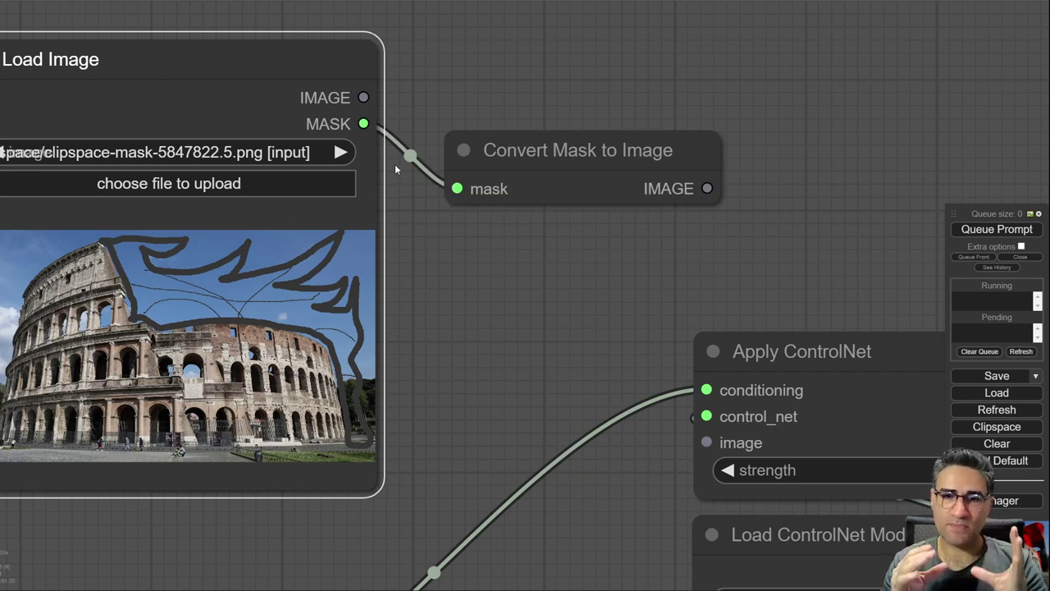
Connect the IMAGE output of Convert Mask to Image to the image input of Apply ControlNet and adjust the converter node's position
{"action": "left_click_drag", "start_coordinate": [492, 225], "coordinate": [192, 105]}
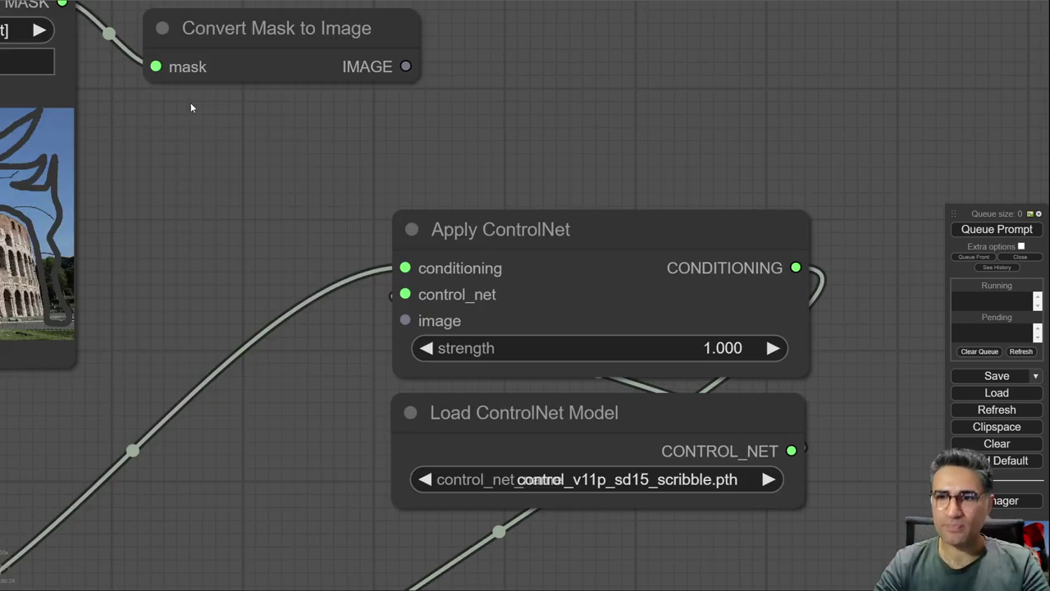
{"action": "scroll", "coordinate": [274, 27], "scroll_direction": "down", "scroll_amount": 2}
{"action": "left_click_drag", "start_coordinate": [337, 77], "coordinate": [341, 250]}
{"action": "scroll", "coordinate": [263, 408], "scroll_direction": "down", "scroll_amount": 5}
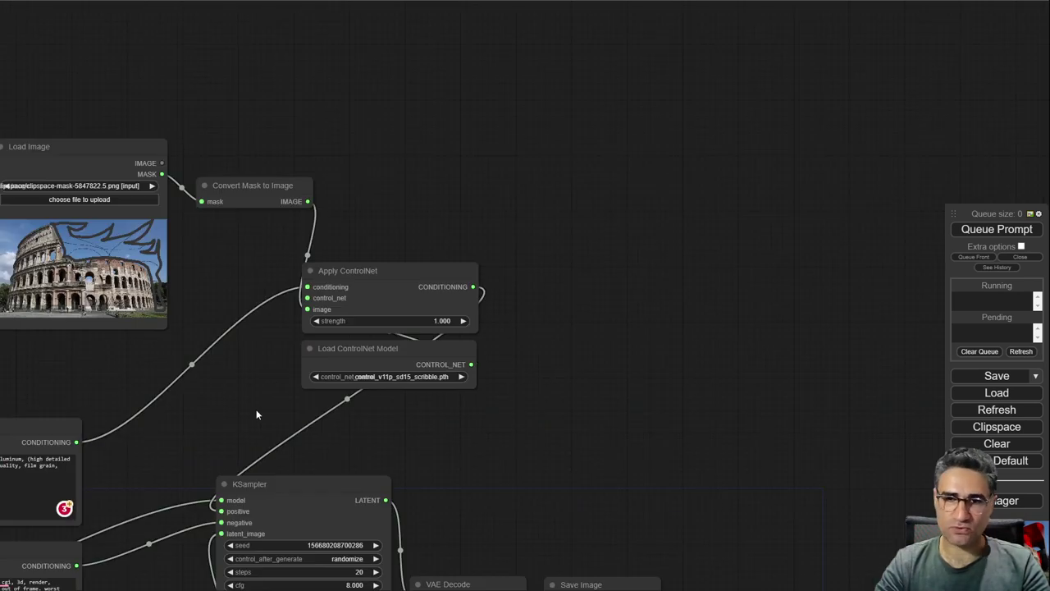
{"action": "left_click_drag", "start_coordinate": [250, 187], "coordinate": [385, 113]}
{"action": "scroll", "coordinate": [385, 113], "scroll_direction": "up", "scroll_amount": 5}
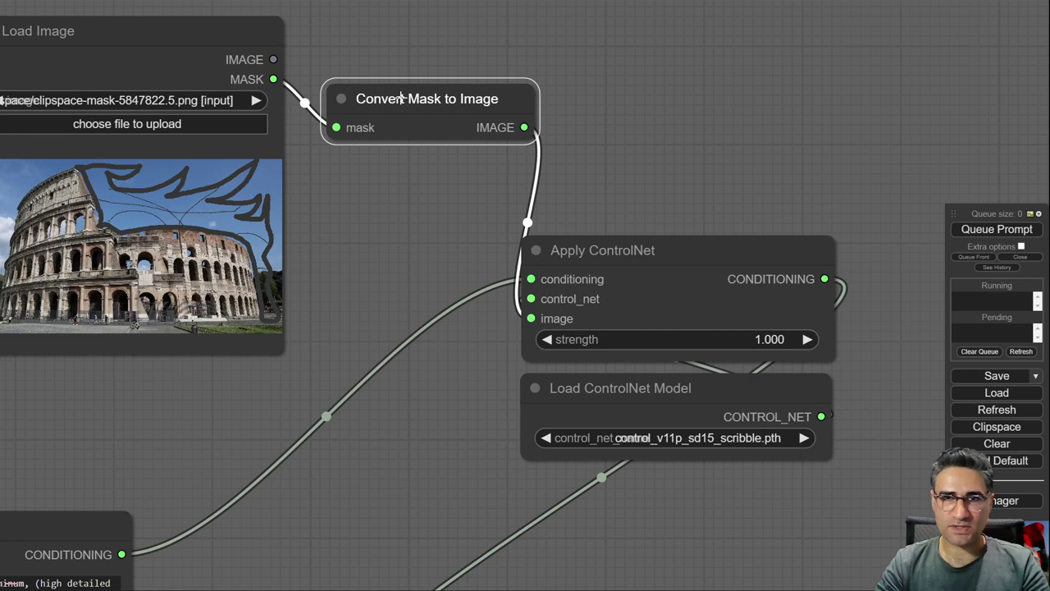
Set the KSampler's sampler to dpmpp_2m_sde and its scheduler to karras
{"action": "left_click_drag", "start_coordinate": [397, 411], "coordinate": [307, 146]}
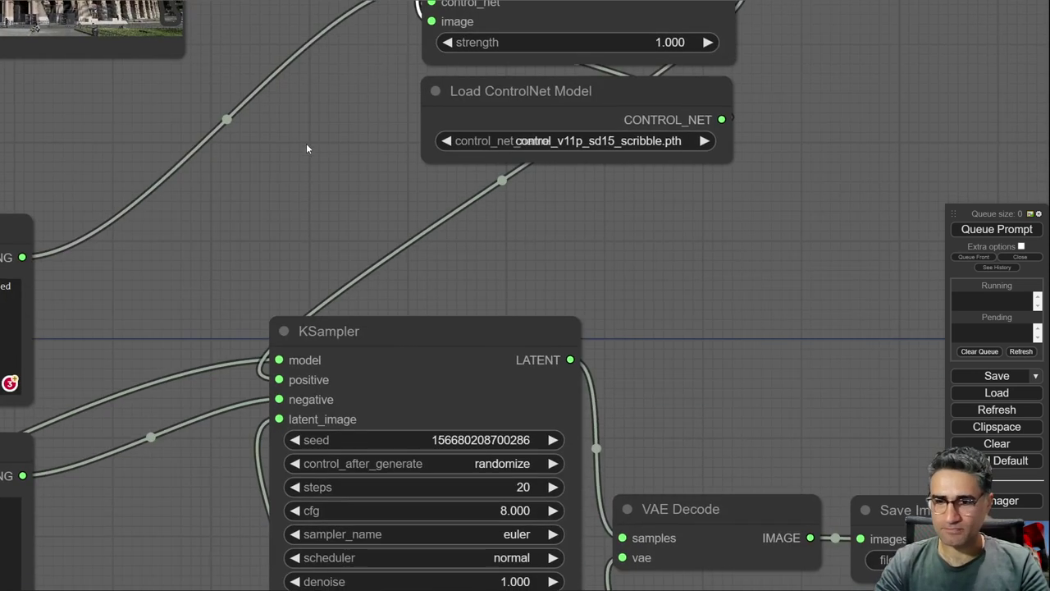
{"action": "scroll", "coordinate": [307, 145], "scroll_direction": "down", "scroll_amount": 6}
{"action": "left_click_drag", "start_coordinate": [620, 305], "coordinate": [633, 114]}
{"action": "scroll", "coordinate": [677, 181], "scroll_direction": "up", "scroll_amount": 4}
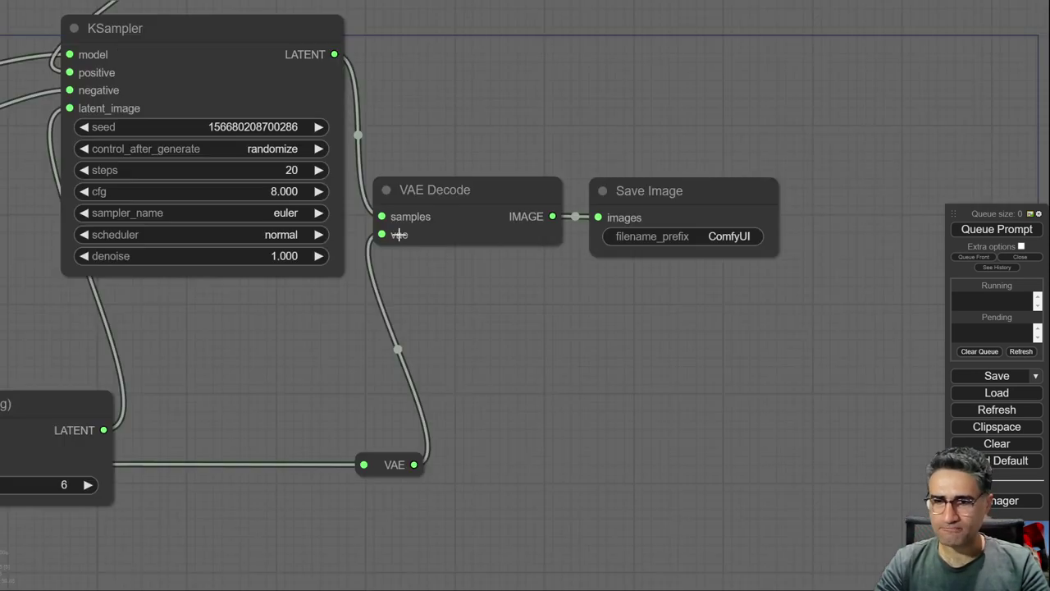
{"action": "scroll", "coordinate": [292, 345], "scroll_direction": "up", "scroll_amount": 2}
{"action": "left_click_drag", "start_coordinate": [257, 181], "coordinate": [410, 260]}
{"action": "left_click", "coordinate": [410, 253]}
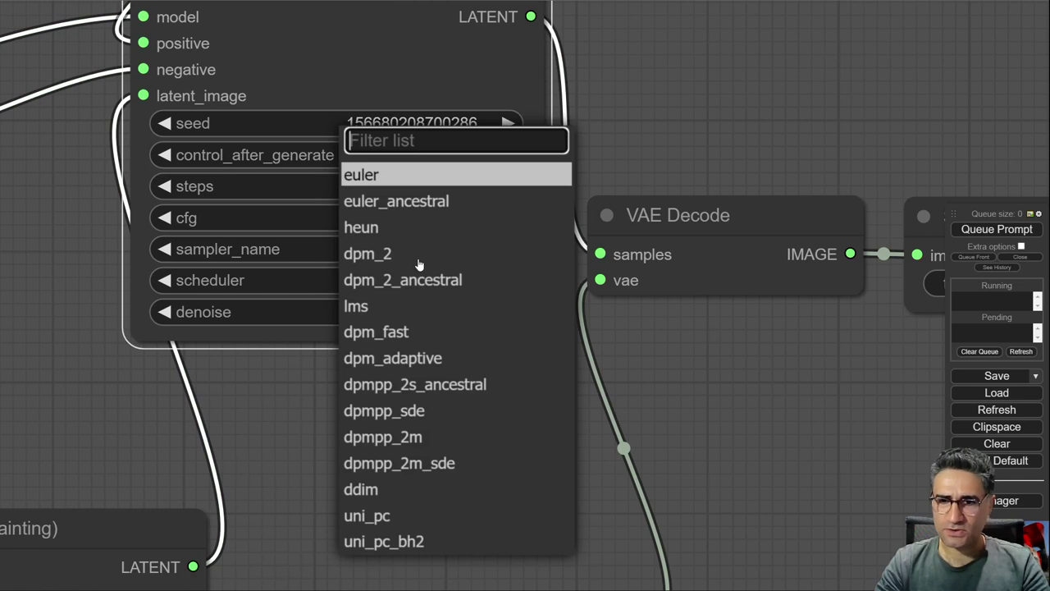
{"action": "left_click", "coordinate": [399, 464]}
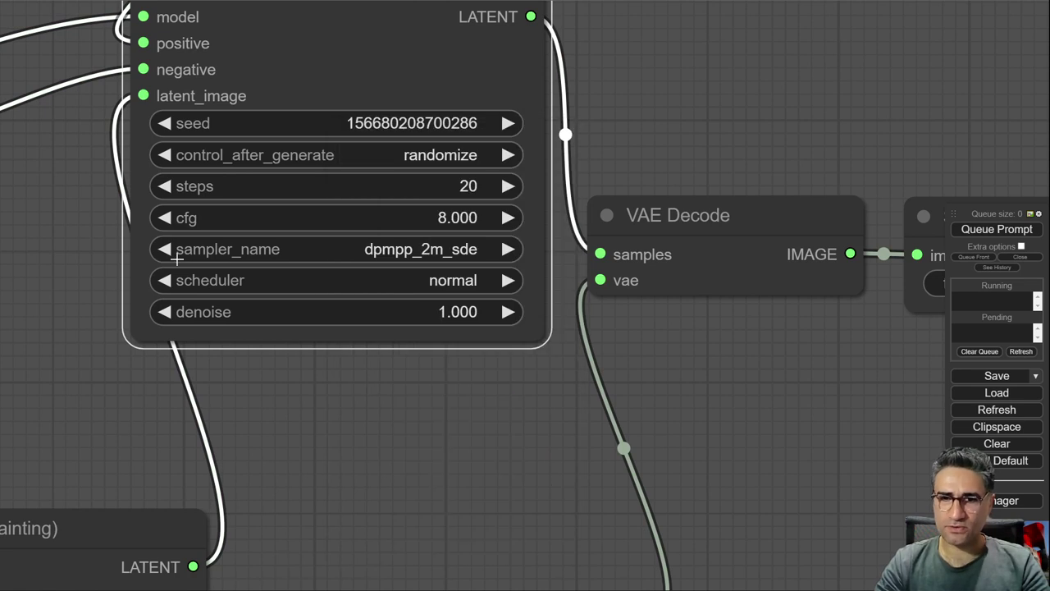
{"action": "left_click", "coordinate": [358, 281]}
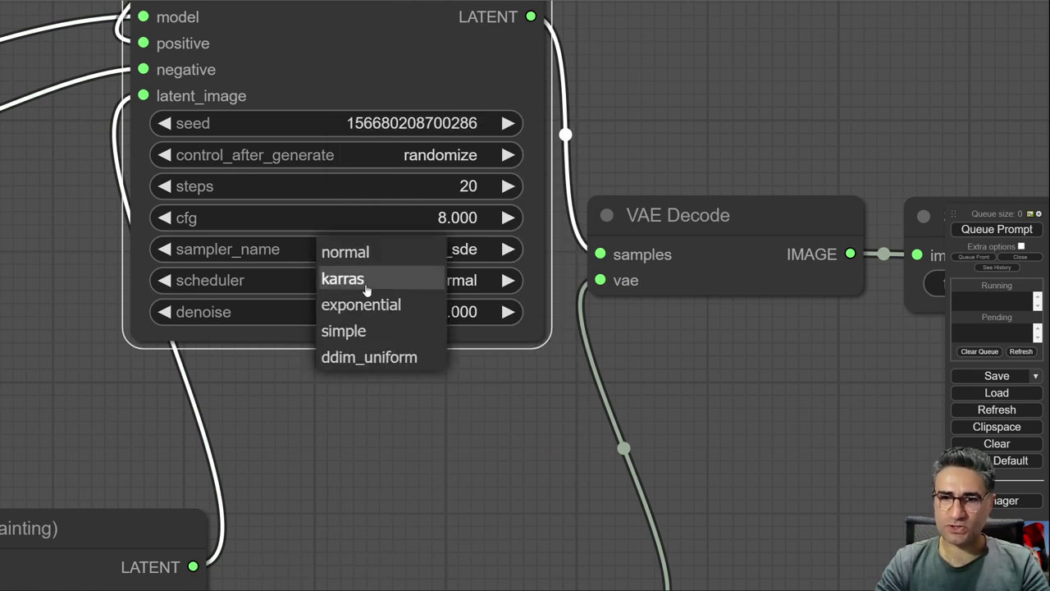
{"action": "left_click", "coordinate": [367, 281]}
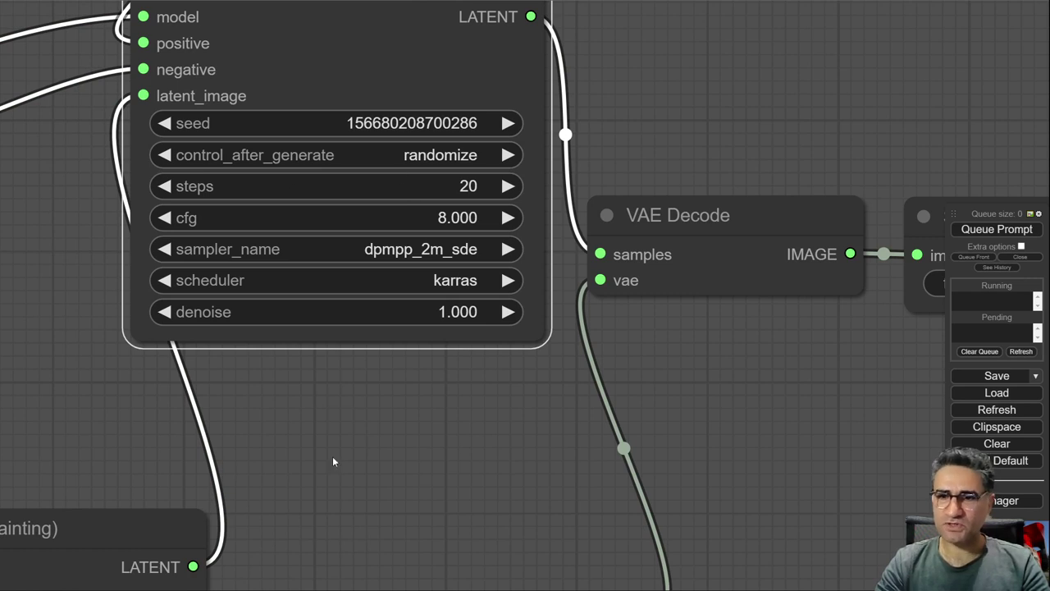
Set grow_mask_by on the VAE Encode (for Inpainting) node to 64
{"action": "left_click_drag", "start_coordinate": [332, 456], "coordinate": [556, 205]}
{"action": "scroll", "coordinate": [580, 376], "scroll_direction": "down", "scroll_amount": 5}
{"action": "scroll", "coordinate": [669, 356], "scroll_direction": "up", "scroll_amount": 3}
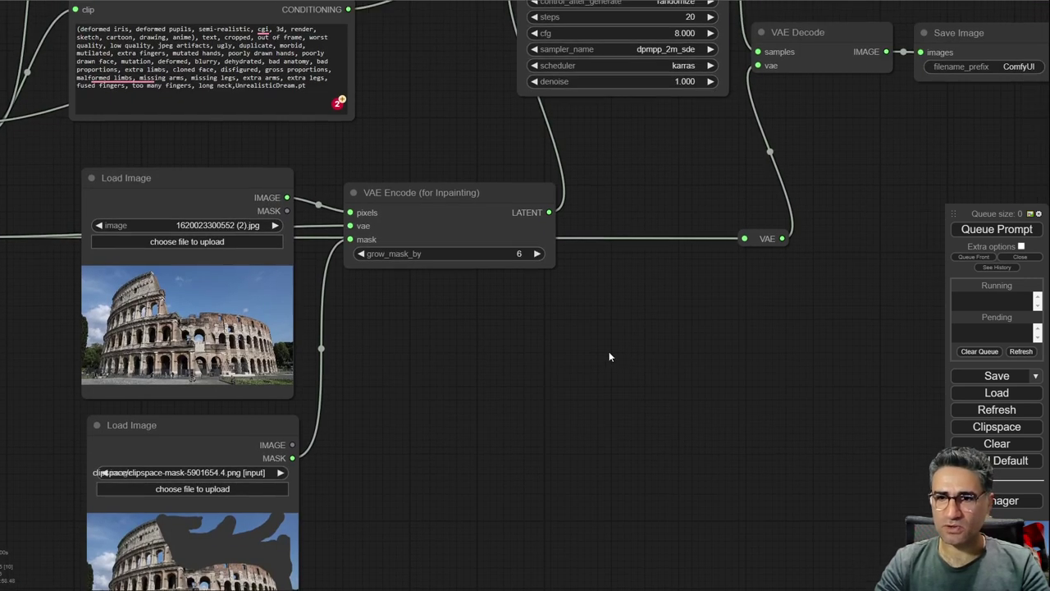
{"action": "left_click_drag", "start_coordinate": [609, 356], "coordinate": [571, 317]}
{"action": "scroll", "coordinate": [395, 217], "scroll_direction": "up", "scroll_amount": 6}
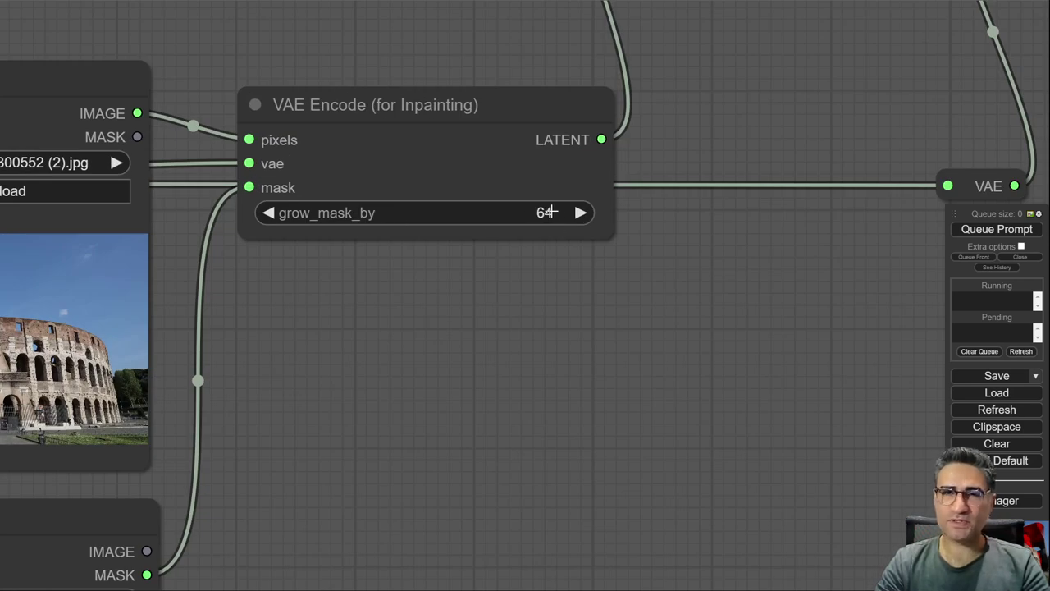
Review the source photo and the inpainting mask, queue the prompt, and follow the run to the KSampler
{"action": "left_click_drag", "start_coordinate": [385, 363], "coordinate": [784, 245]}
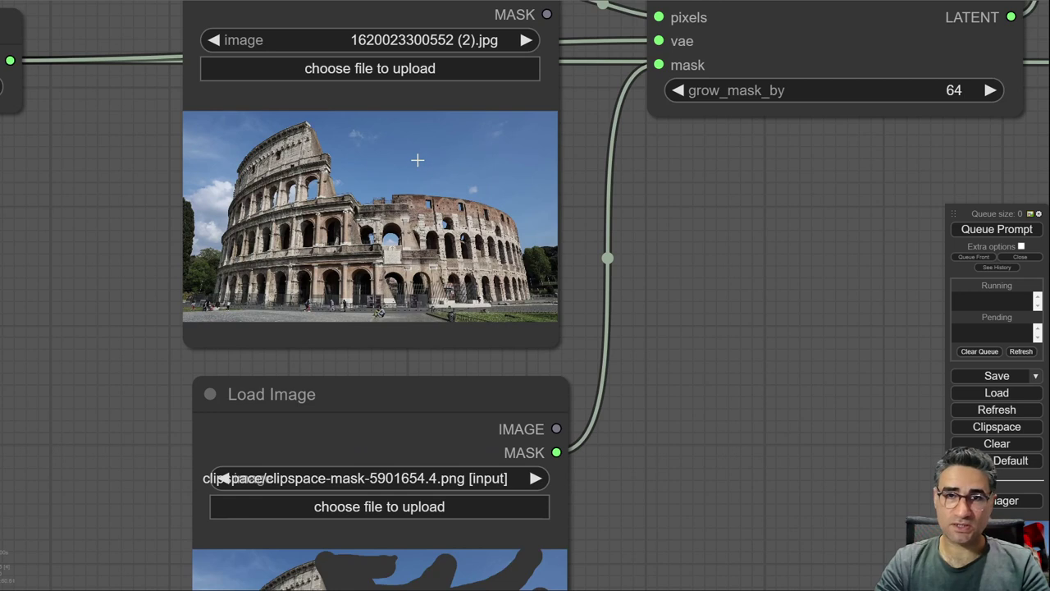
{"action": "scroll", "coordinate": [417, 160], "scroll_direction": "down", "scroll_amount": 1}
{"action": "scroll", "coordinate": [668, 376], "scroll_direction": "down", "scroll_amount": 1}
{"action": "left_click_drag", "start_coordinate": [562, 470], "coordinate": [485, 243]}
{"action": "scroll", "coordinate": [663, 258], "scroll_direction": "up", "scroll_amount": 1}
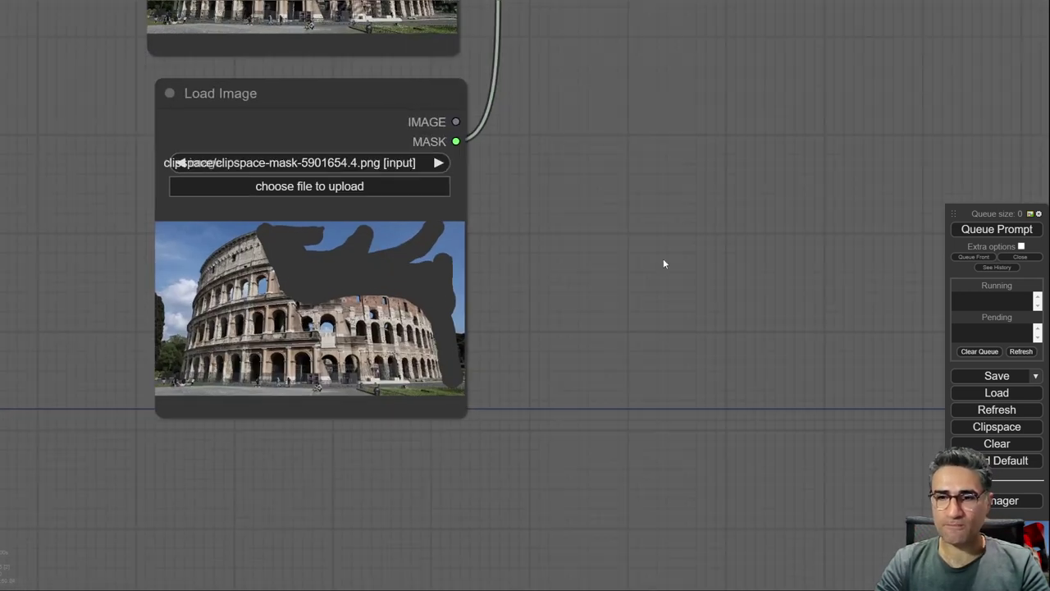
{"action": "left_click", "coordinate": [993, 234]}
{"action": "left_click_drag", "start_coordinate": [808, 106], "coordinate": [528, 357]}
{"action": "left_click_drag", "start_coordinate": [709, 183], "coordinate": [616, 237]}
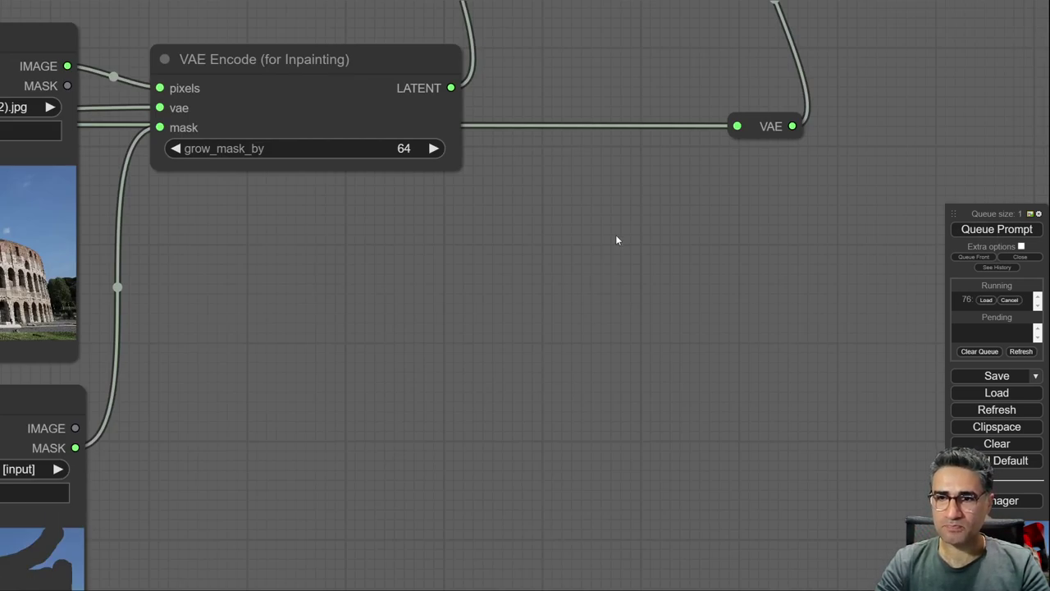
{"action": "left_click_drag", "start_coordinate": [742, 125], "coordinate": [412, 363]}
{"action": "scroll", "coordinate": [412, 364], "scroll_direction": "down", "scroll_amount": 2}
{"action": "scroll", "coordinate": [479, 310], "scroll_direction": "down", "scroll_amount": 3}
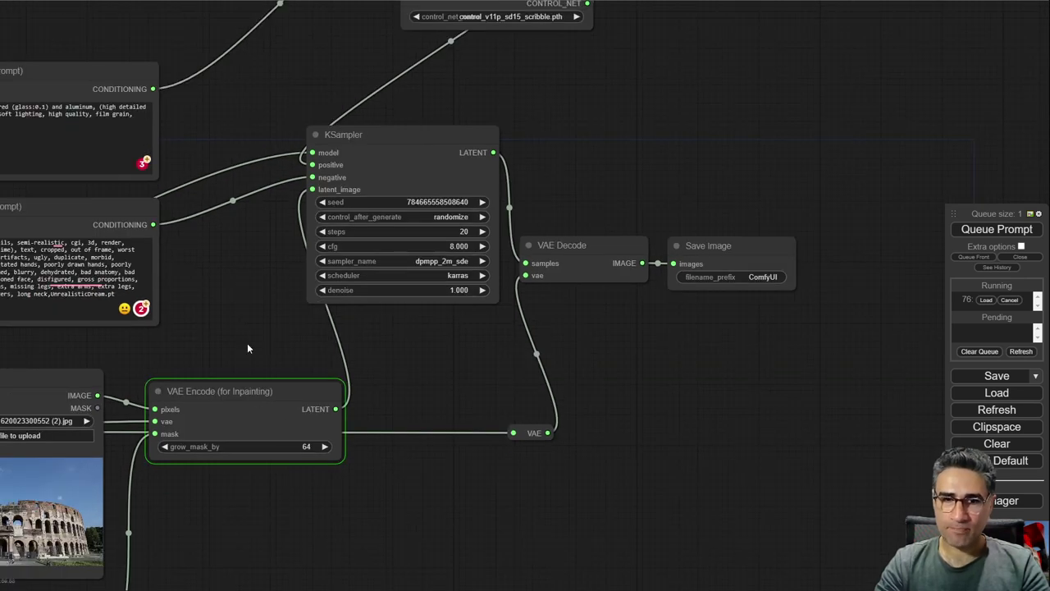
{"action": "left_click_drag", "start_coordinate": [256, 360], "coordinate": [277, 246]}
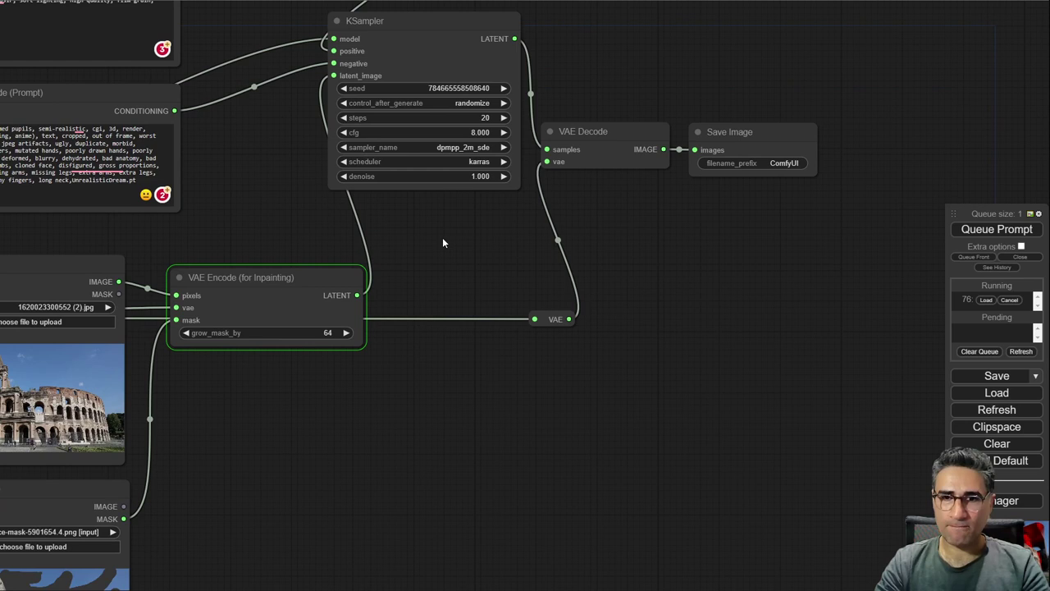
{"action": "scroll", "coordinate": [429, 284], "scroll_direction": "up", "scroll_amount": 5}
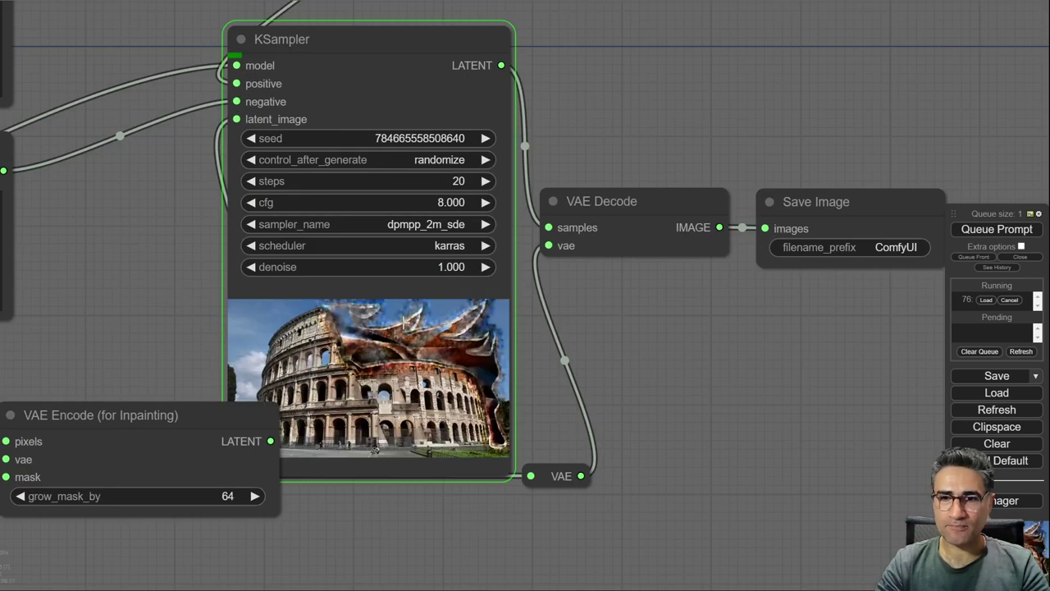
Move the VAE Encode (for Inpainting) node clear of the KSampler and inspect the sampling preview up close
{"action": "scroll", "coordinate": [374, 450], "scroll_direction": "up", "scroll_amount": 1}
{"action": "left_click_drag", "start_coordinate": [202, 429], "coordinate": [112, 453]}
{"action": "scroll", "coordinate": [394, 369], "scroll_direction": "up", "scroll_amount": 5}
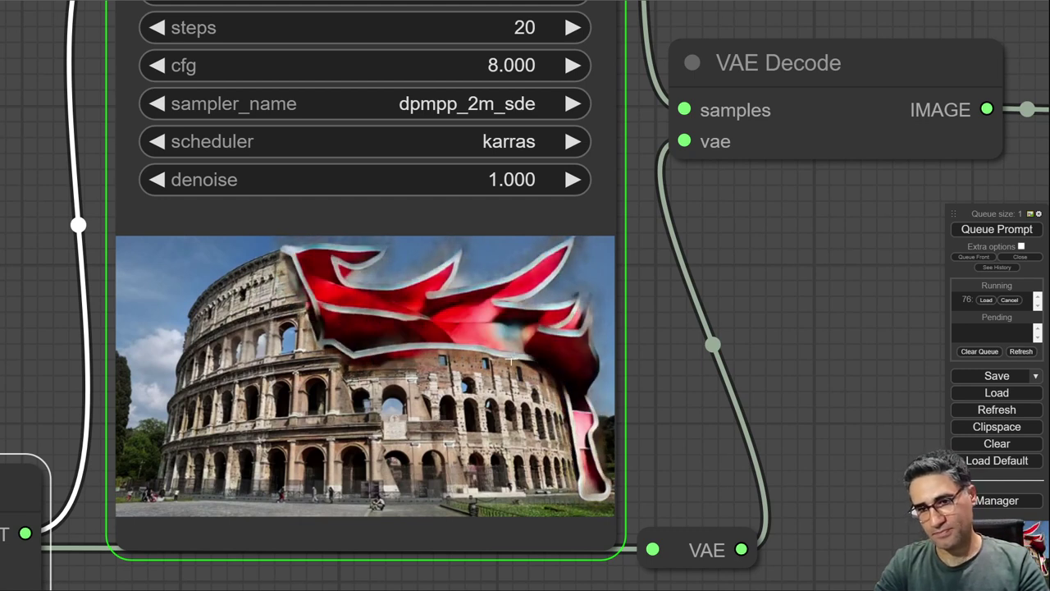
{"action": "scroll", "coordinate": [449, 331], "scroll_direction": "up", "scroll_amount": 5}
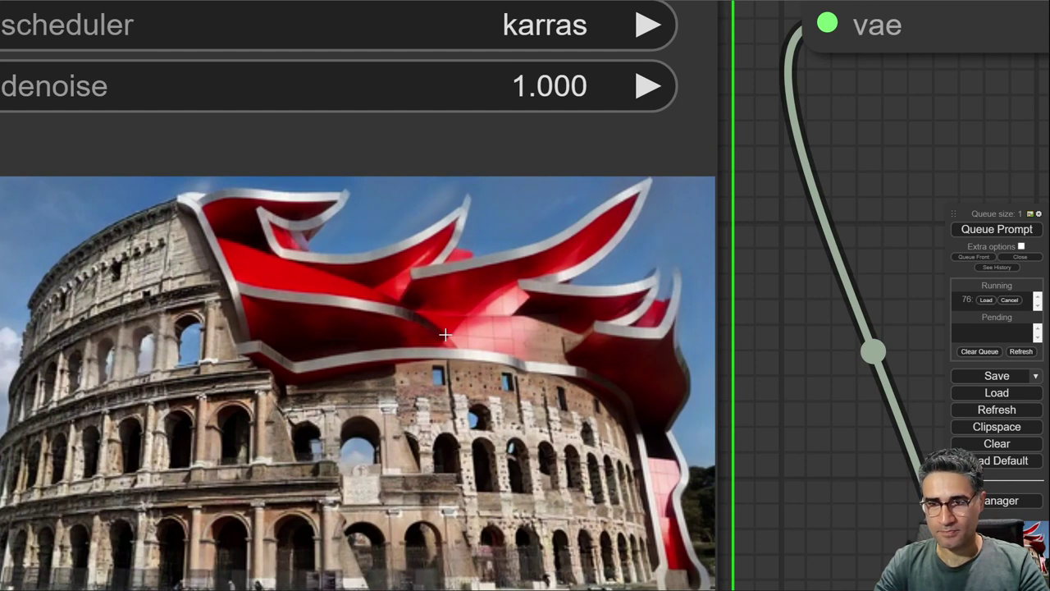
Bring the scribble Load Image node beside the KSampler and compare its drawn lines with the sampling preview
{"action": "scroll", "coordinate": [444, 335], "scroll_direction": "down", "scroll_amount": 12}
{"action": "left_click_drag", "start_coordinate": [261, 292], "coordinate": [235, 363]}
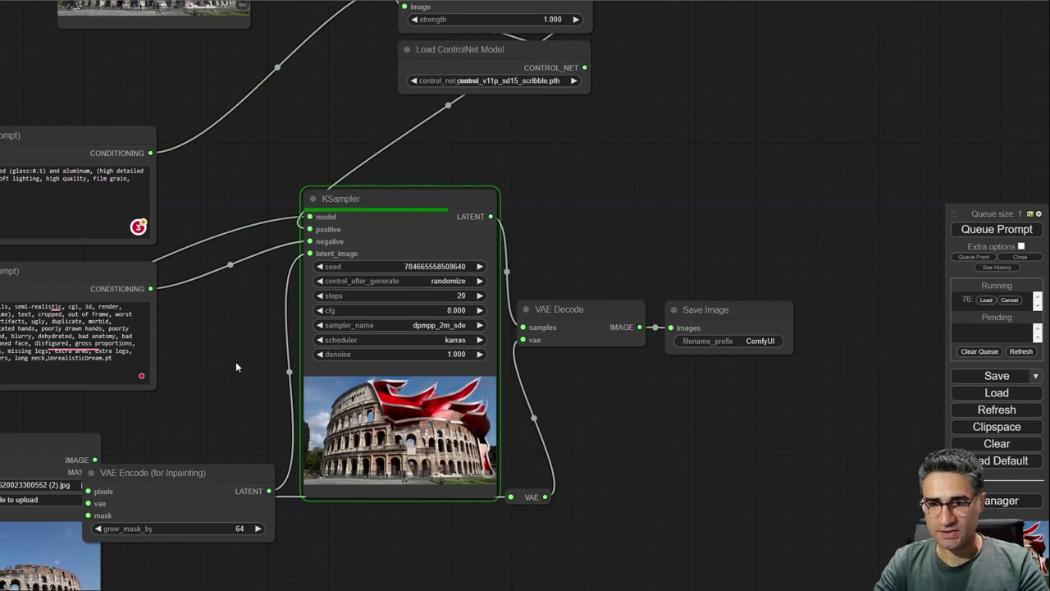
{"action": "scroll", "coordinate": [234, 363], "scroll_direction": "down", "scroll_amount": 2}
{"action": "mouse_move", "coordinate": [238, 66]}
{"action": "left_mouse_down"}
{"action": "mouse_move", "coordinate": [377, 167]}
{"action": "mouse_move", "coordinate": [665, 300]}
{"action": "left_mouse_up"}
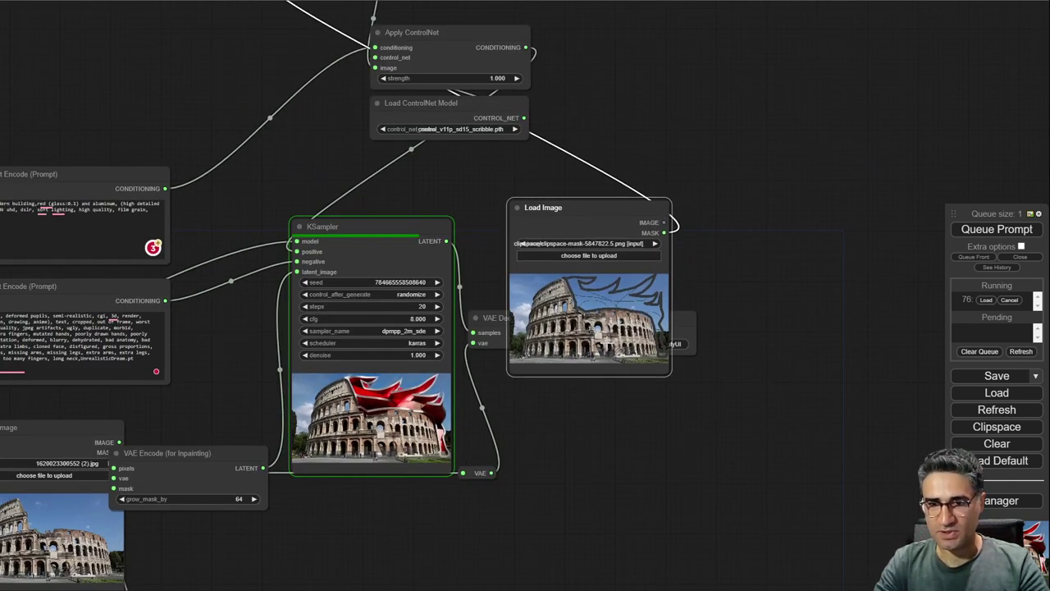
{"action": "scroll", "coordinate": [475, 337], "scroll_direction": "up", "scroll_amount": 5}
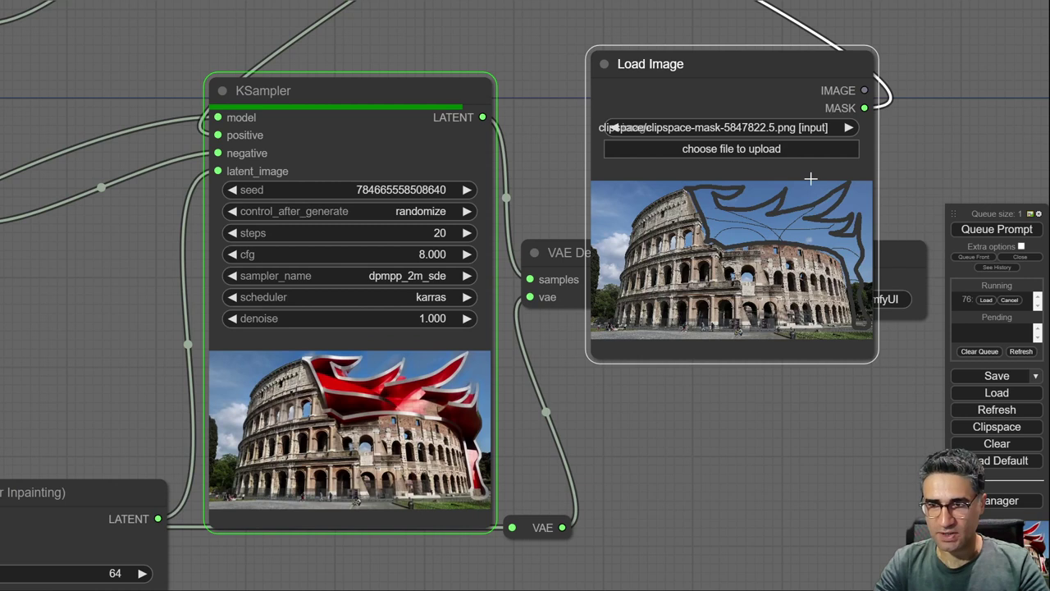
{"action": "scroll", "coordinate": [726, 238], "scroll_direction": "up", "scroll_amount": 4}
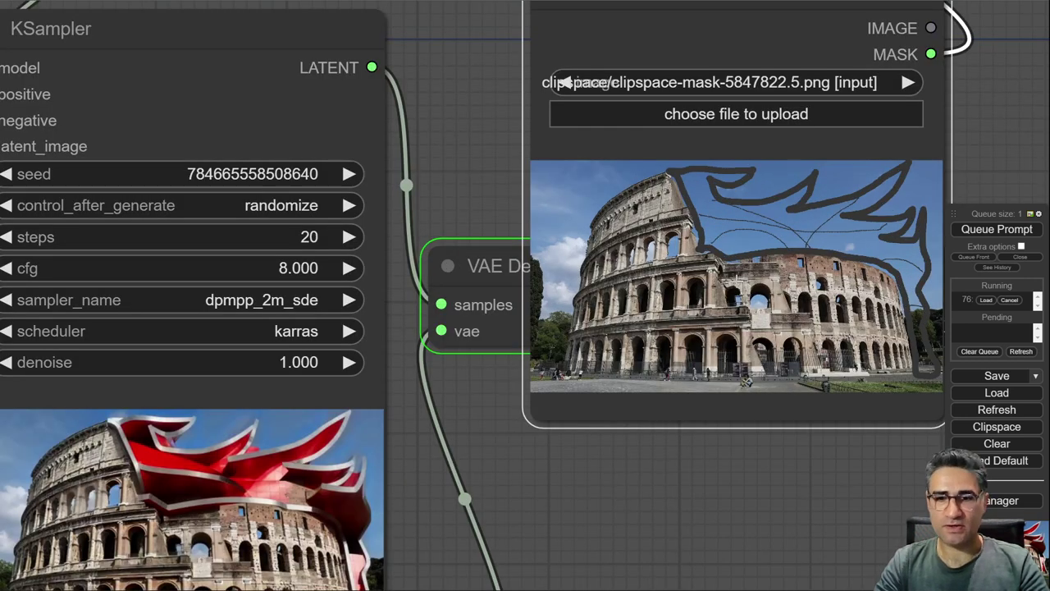
{"action": "scroll", "coordinate": [617, 344], "scroll_direction": "down", "scroll_amount": 4}
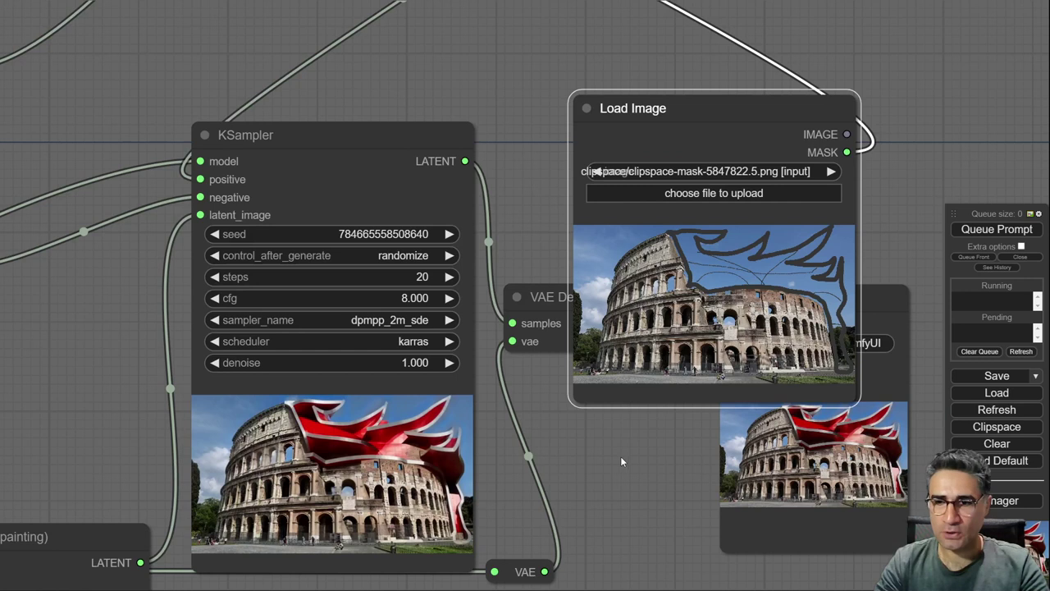
Move the scribble Load Image node off the Save Image node and examine the saved result's modern structure closely
{"action": "left_click_drag", "start_coordinate": [620, 456], "coordinate": [548, 426]}
{"action": "left_click_drag", "start_coordinate": [648, 246], "coordinate": [648, 46]}
{"action": "left_click_drag", "start_coordinate": [857, 395], "coordinate": [554, 288]}
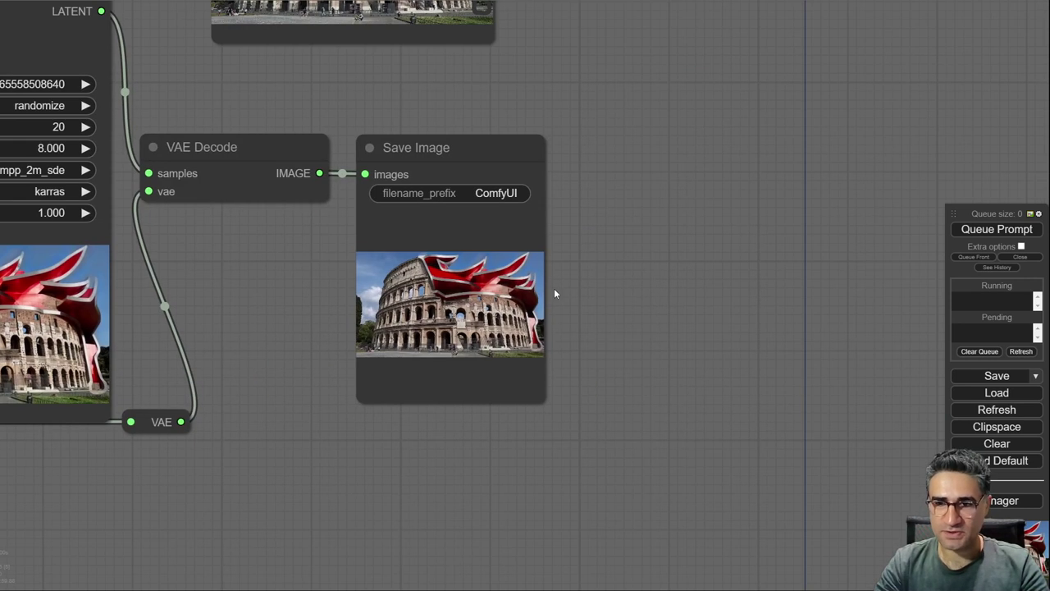
{"action": "scroll", "coordinate": [492, 246], "scroll_direction": "up", "scroll_amount": 15}
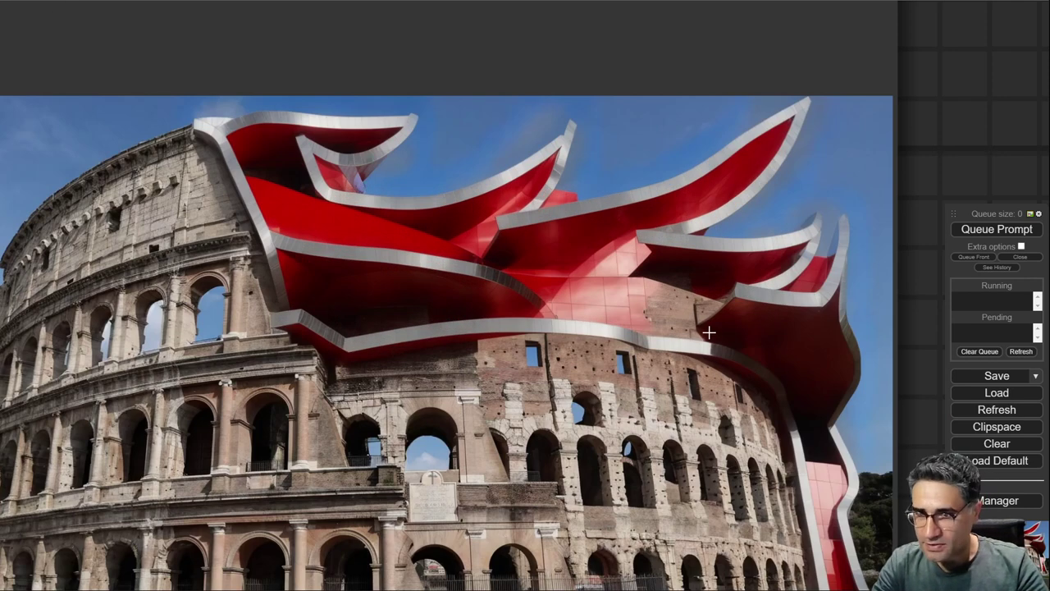
{"action": "scroll", "coordinate": [698, 326], "scroll_direction": "down", "scroll_amount": 8}
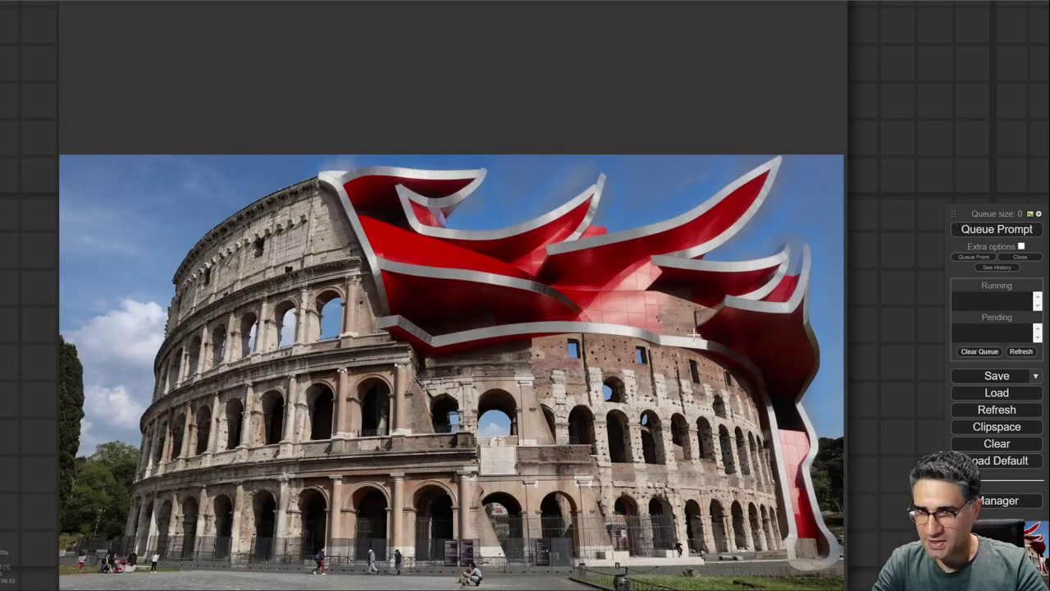
{"action": "left_click_drag", "start_coordinate": [857, 390], "coordinate": [697, 354]}
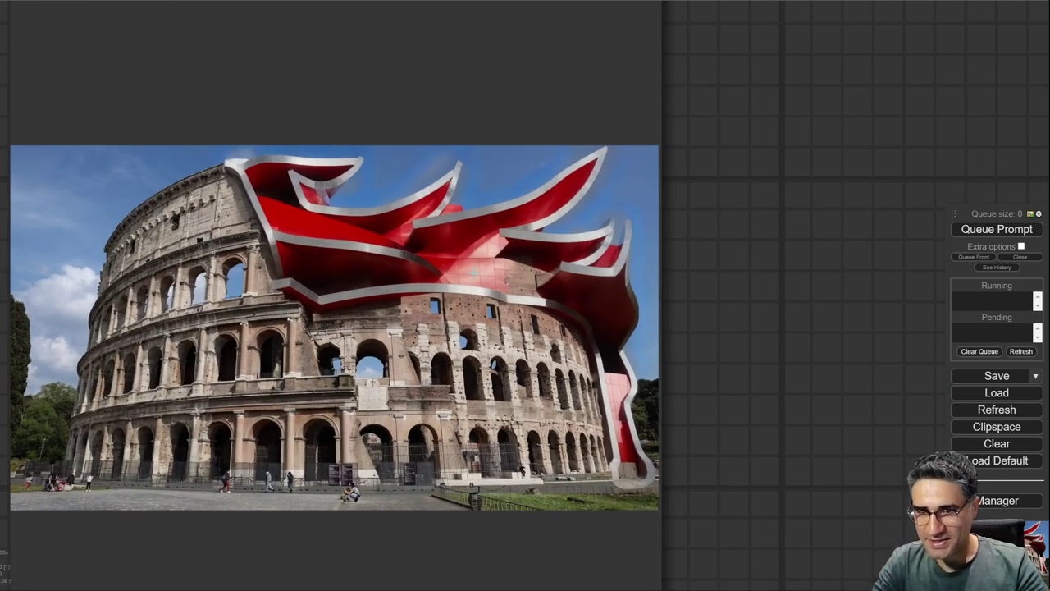
{"action": "scroll", "coordinate": [475, 267], "scroll_direction": "up", "scroll_amount": 4}
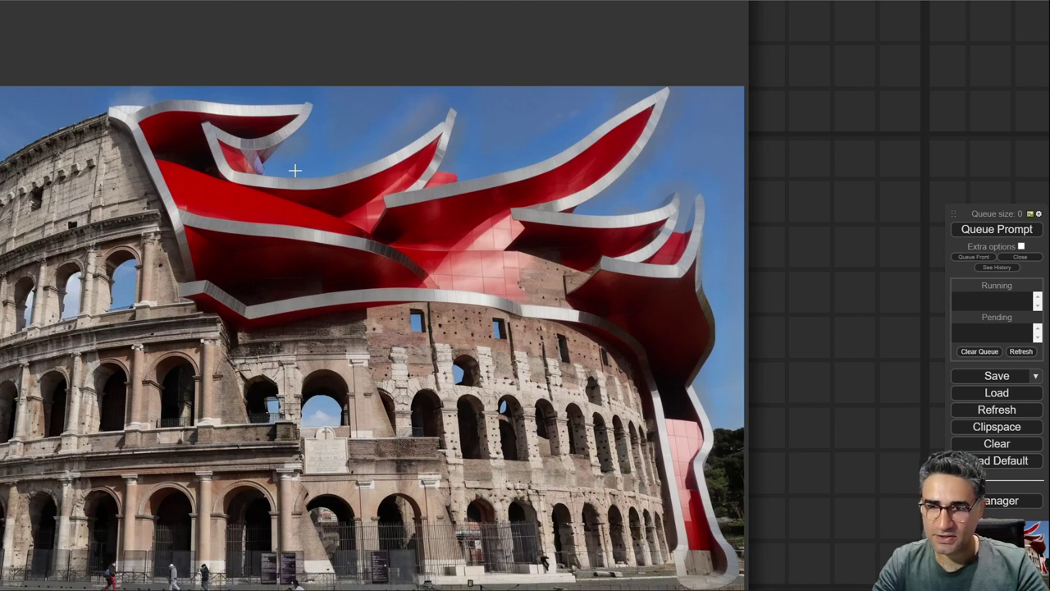
{"action": "scroll", "coordinate": [295, 170], "scroll_direction": "down", "scroll_amount": 6}
Shift Apply ControlNet slightly down and return the scribble Load Image node to its place before Convert Mask to Image
{"action": "left_click_drag", "start_coordinate": [169, 14], "coordinate": [664, 579]}
{"action": "left_click_drag", "start_coordinate": [525, 140], "coordinate": [527, 168]}
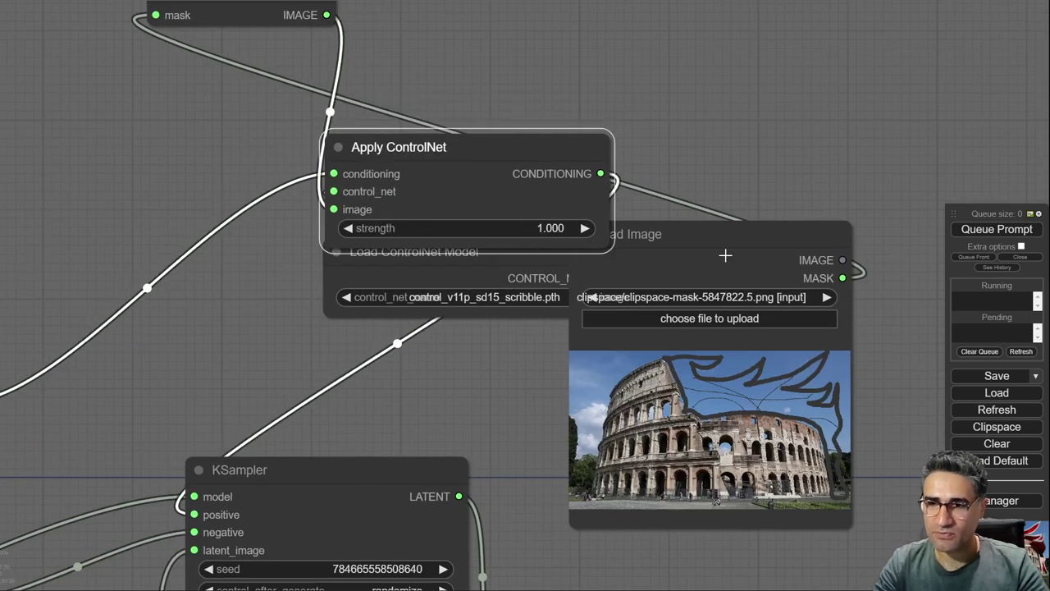
{"action": "left_click_drag", "start_coordinate": [725, 255], "coordinate": [0, 33]}
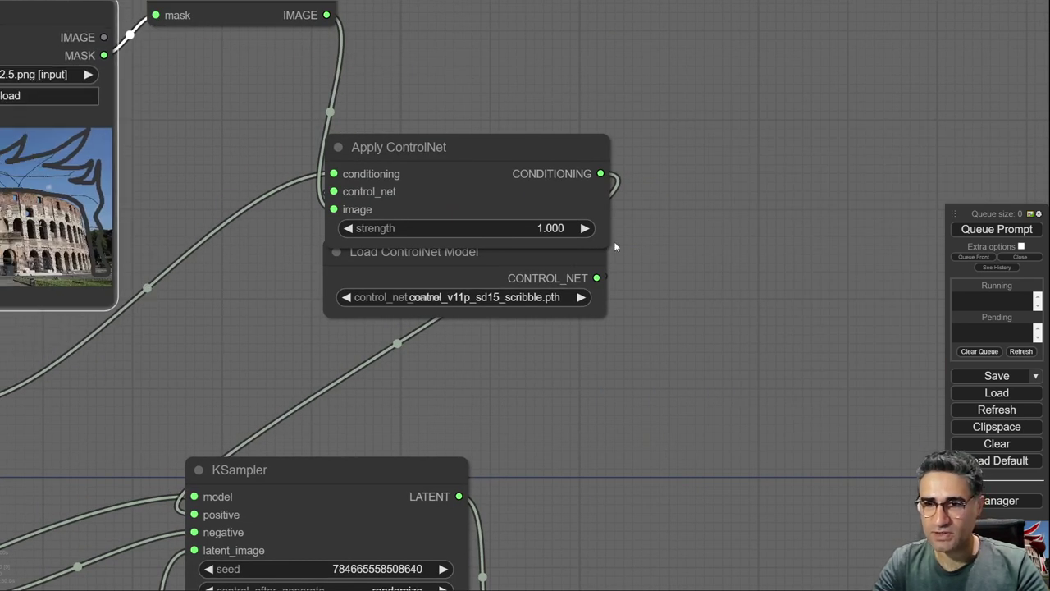
Set the Apply ControlNet strength to 0.440 and queue the prompt again
{"action": "scroll", "coordinate": [464, 195], "scroll_direction": "up", "scroll_amount": 3}
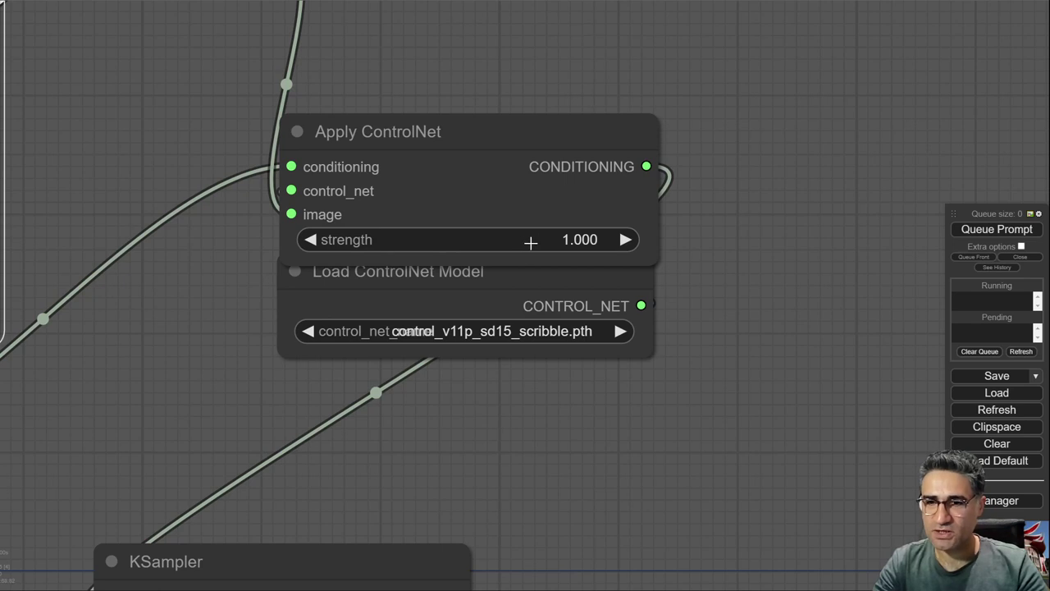
{"action": "left_click_drag", "start_coordinate": [530, 238], "coordinate": [499, 239]}
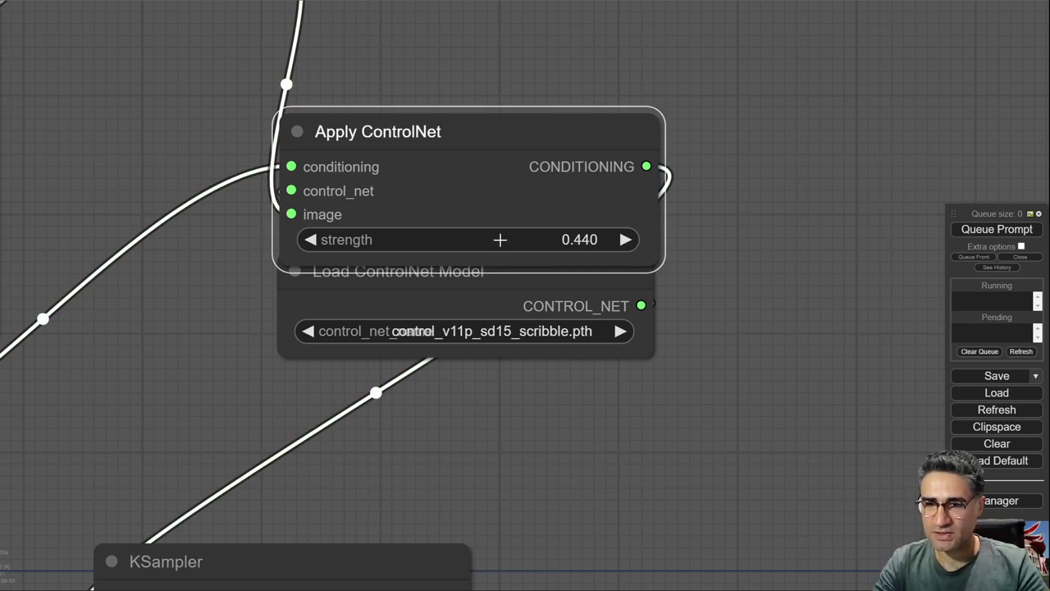
{"action": "left_click_drag", "start_coordinate": [616, 519], "coordinate": [641, 205]}
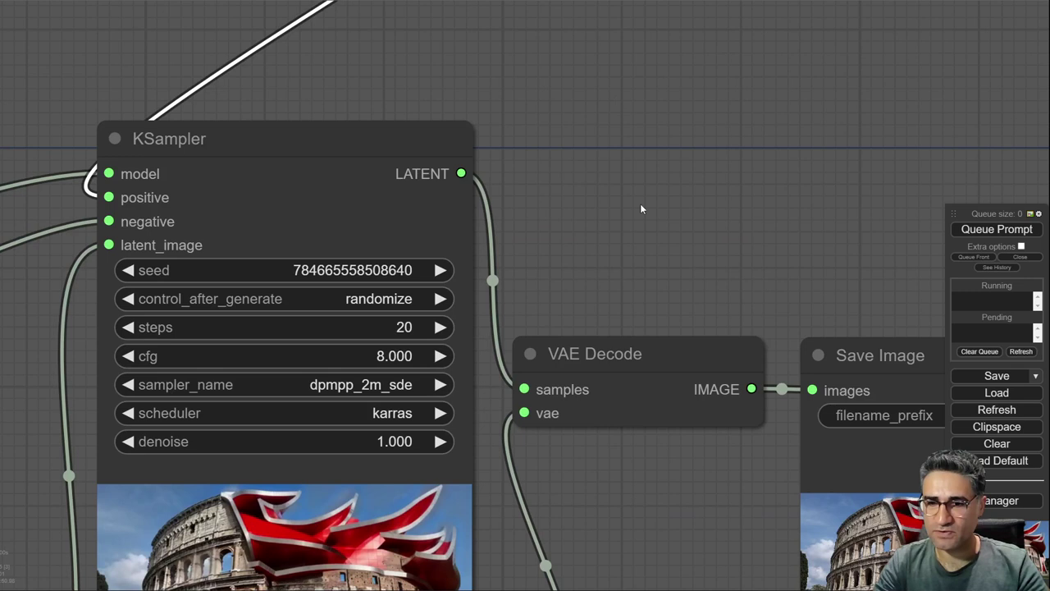
{"action": "left_click_drag", "start_coordinate": [653, 411], "coordinate": [586, 192]}
{"action": "scroll", "coordinate": [232, 344], "scroll_direction": "up", "scroll_amount": 5}
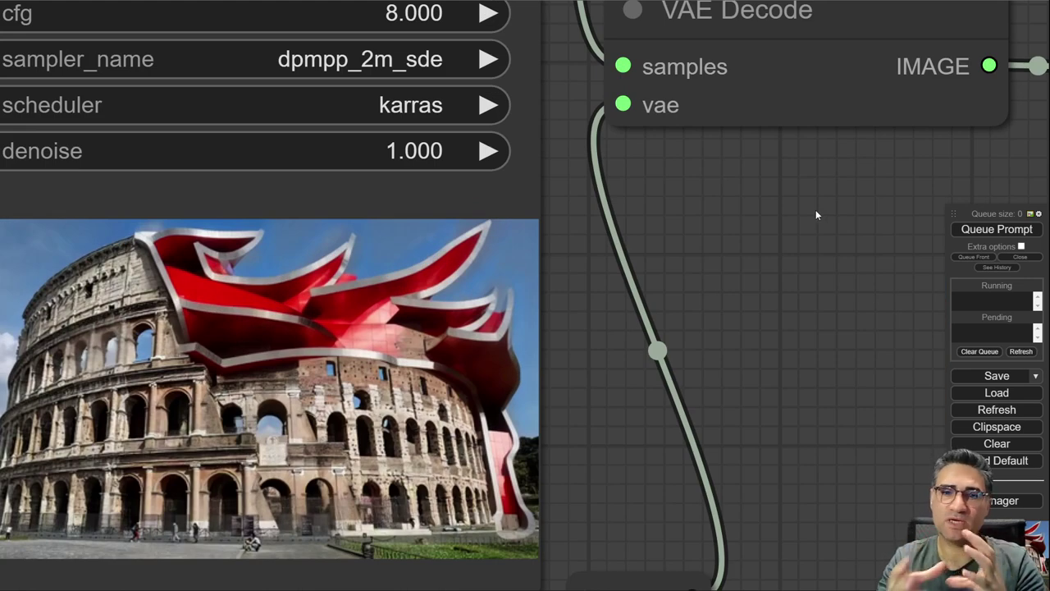
{"action": "left_click", "coordinate": [1000, 230]}
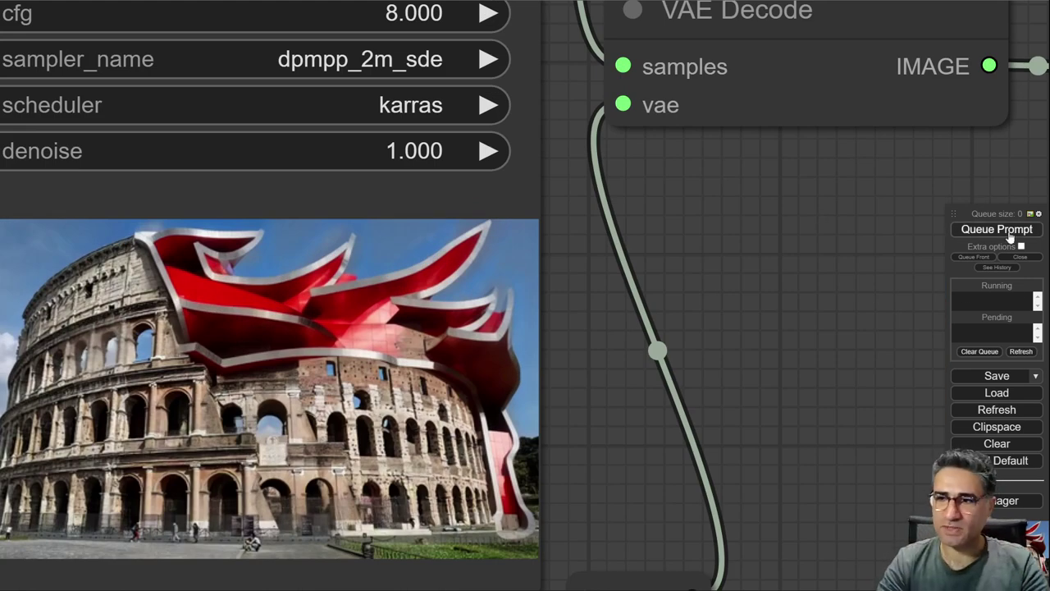
Examine the new generation in the KSampler preview and the Save Image node, checking how the structure follows the scribble
{"action": "left_click_drag", "start_coordinate": [774, 347], "coordinate": [769, 307]}
{"action": "scroll", "coordinate": [785, 260], "scroll_direction": "down", "scroll_amount": 4}
{"action": "scroll", "coordinate": [499, 285], "scroll_direction": "up", "scroll_amount": 4}
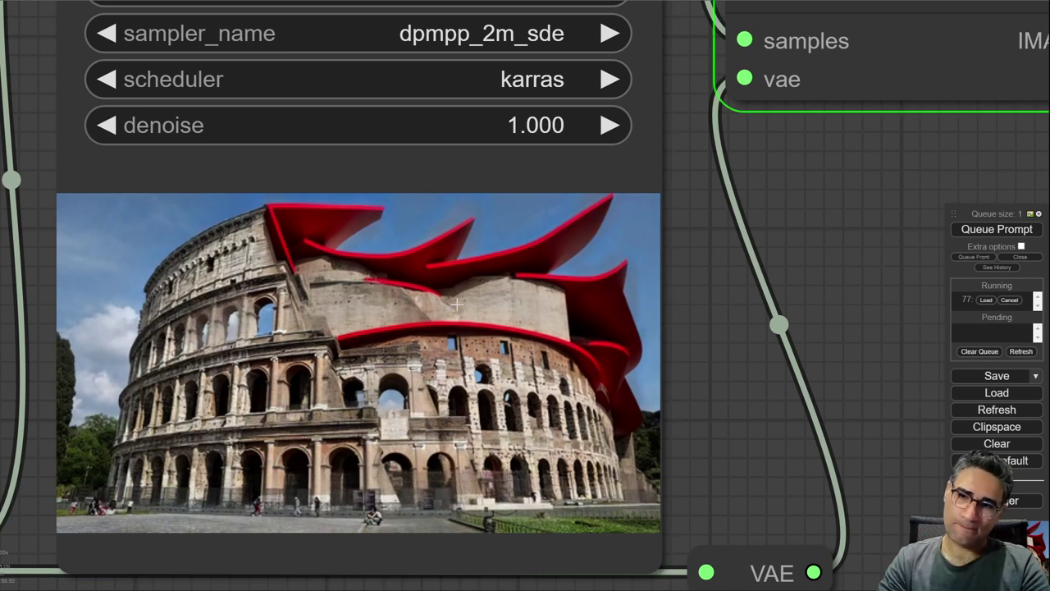
{"action": "scroll", "coordinate": [394, 214], "scroll_direction": "down", "scroll_amount": 3}
{"action": "left_click_drag", "start_coordinate": [836, 205], "coordinate": [309, 270]}
{"action": "scroll", "coordinate": [567, 267], "scroll_direction": "up", "scroll_amount": 9}
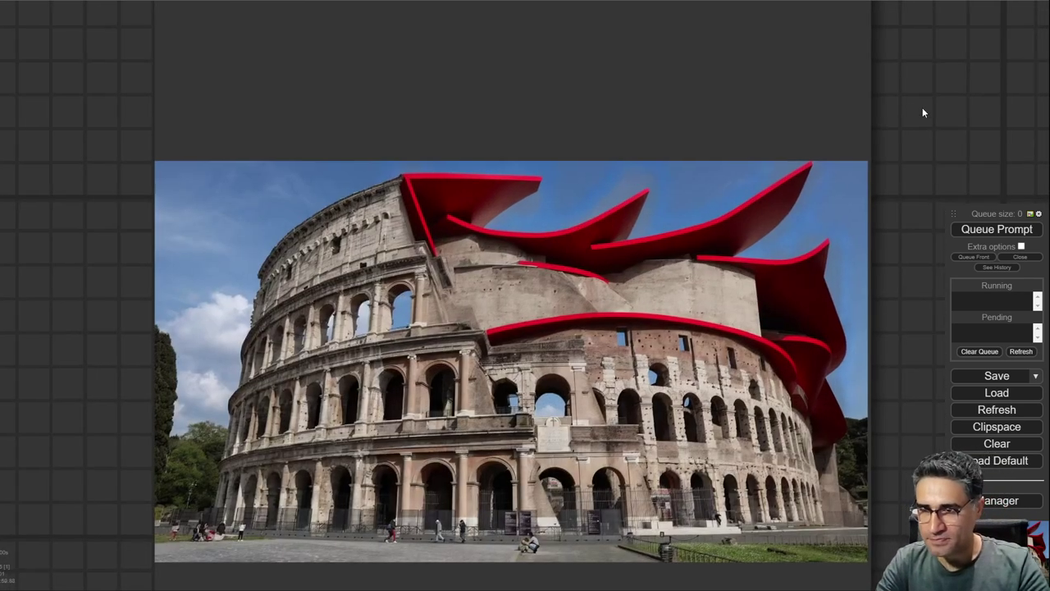
{"action": "scroll", "coordinate": [921, 108], "scroll_direction": "up", "scroll_amount": 5}
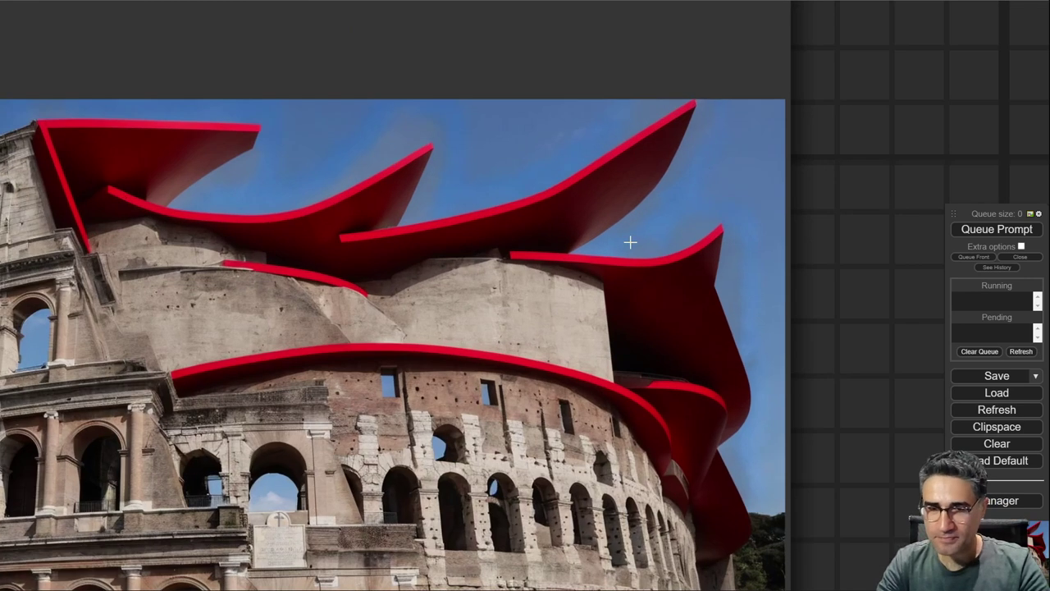
{"action": "scroll", "coordinate": [631, 242], "scroll_direction": "down", "scroll_amount": 15}
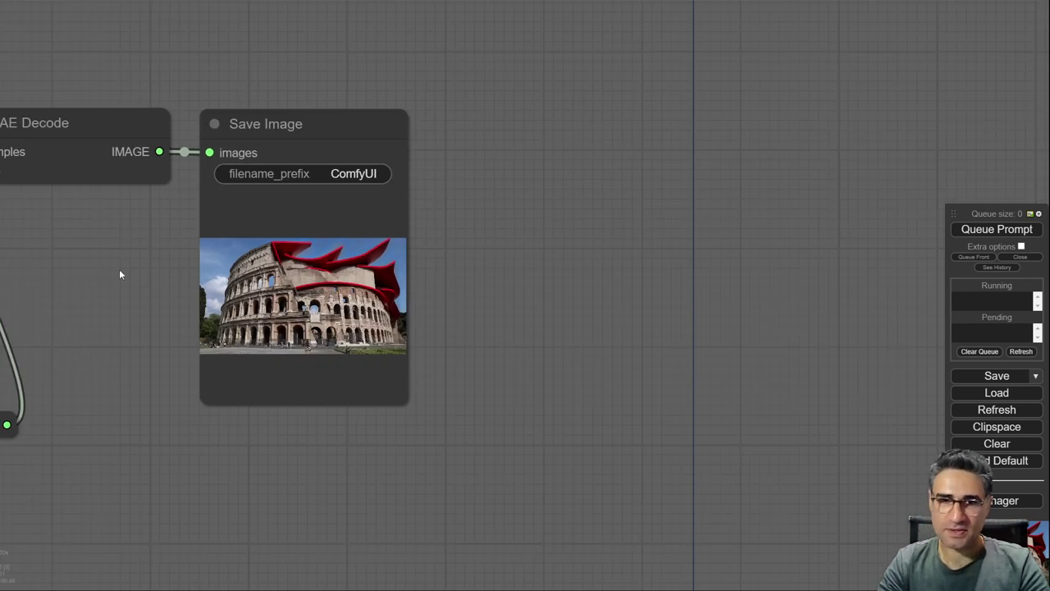
Raise the glass weight in the positive prompt to 0.45 and queue the prompt
{"action": "left_click_drag", "start_coordinate": [120, 274], "coordinate": [510, 285]}
{"action": "left_click_drag", "start_coordinate": [139, 51], "coordinate": [667, 284]}
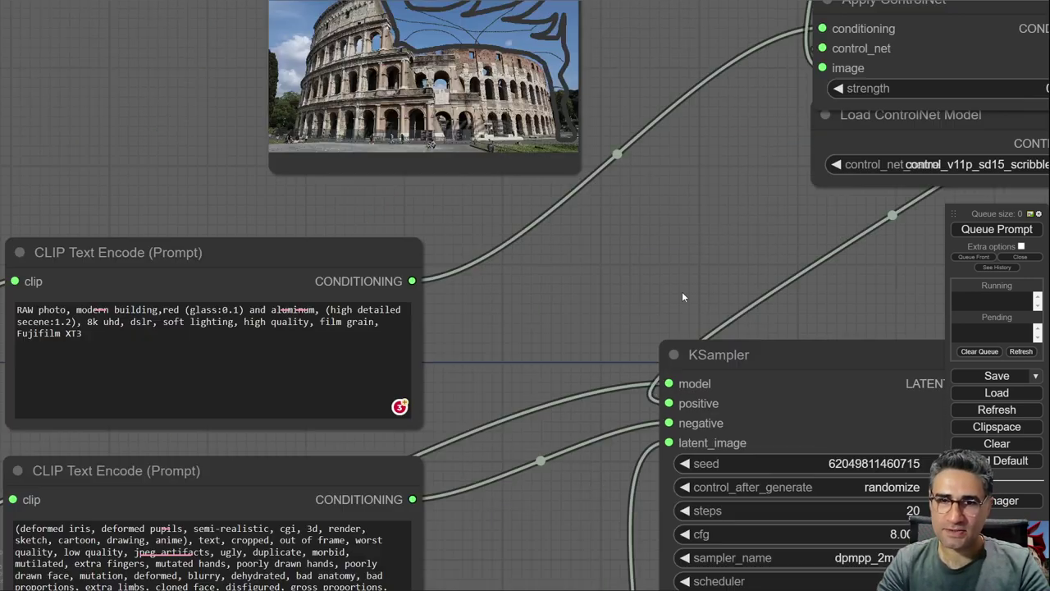
{"action": "left_click", "coordinate": [219, 310]}
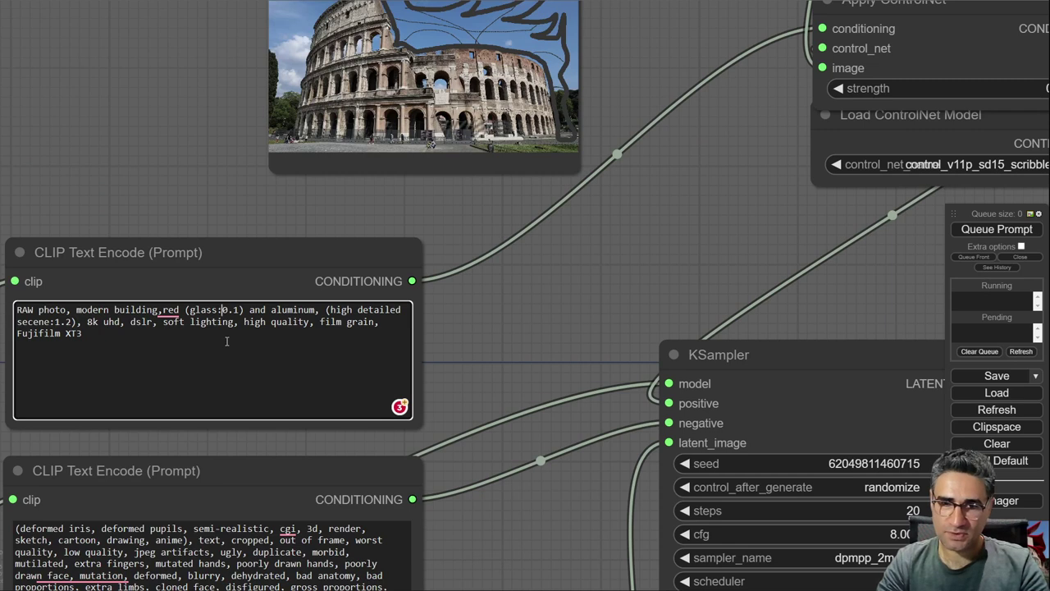
{"action": "key", "text": "ctrl+Up"}
{"action": "key", "text": "ctrl+Up"}
{"action": "key", "text": "ctrl+Up"}
{"action": "key", "text": "ctrl+Up"}
{"action": "key", "text": "ctrl+Up"}
{"action": "key", "text": "ctrl+Up"}
{"action": "key", "text": "ctrl+Up"}
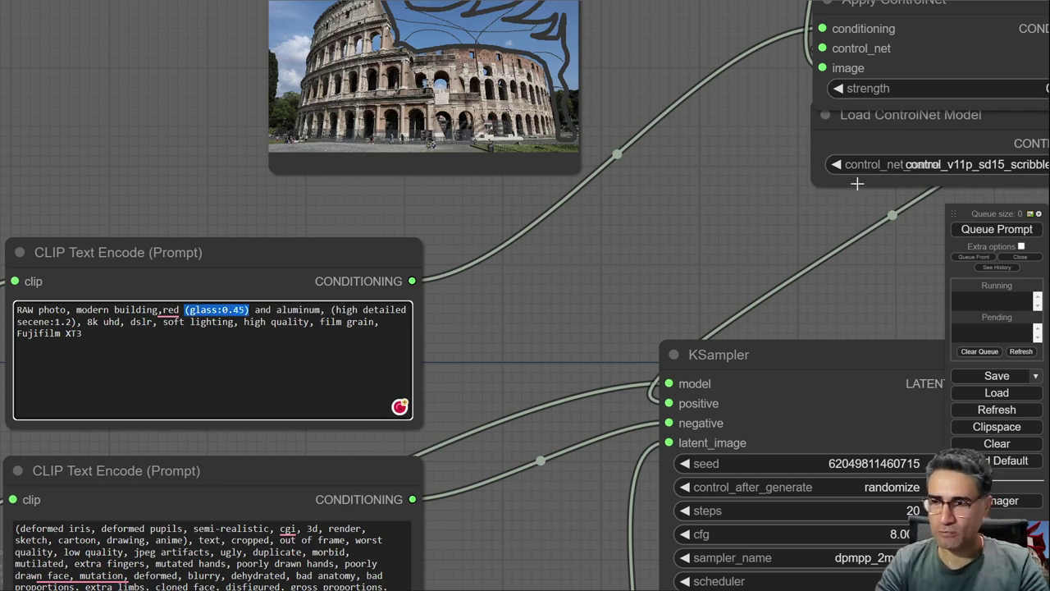
{"action": "left_click", "coordinate": [996, 229]}
{"action": "left_click_drag", "start_coordinate": [824, 304], "coordinate": [218, 141]}
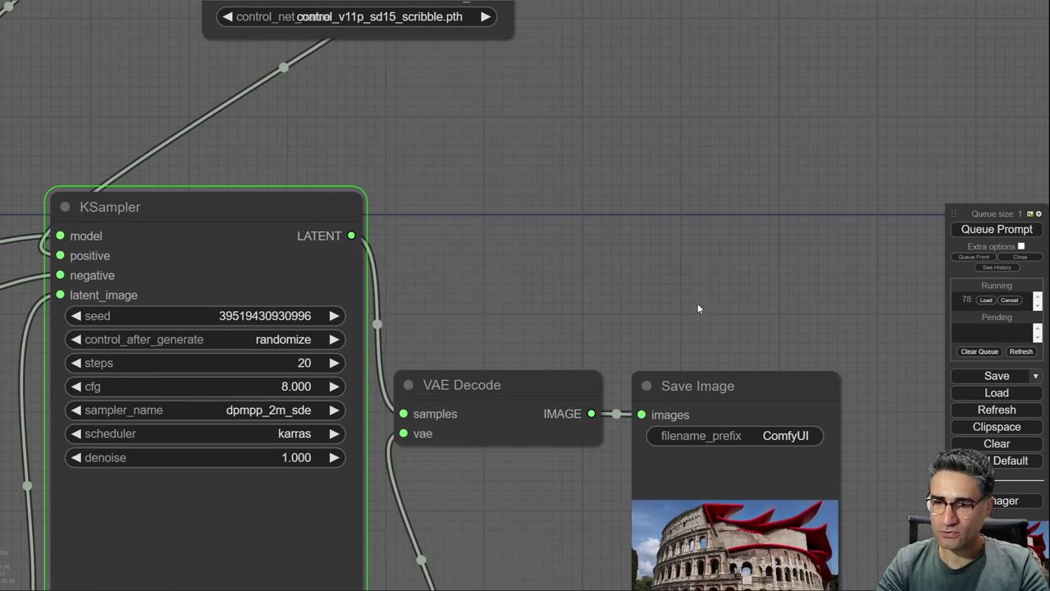
Inspect the new generation in the KSampler preview and the Save Image node, checking the added structure's materials and edges
{"action": "left_click_drag", "start_coordinate": [697, 305], "coordinate": [490, 58]}
{"action": "left_click_drag", "start_coordinate": [163, 318], "coordinate": [526, 245]}
{"action": "scroll", "coordinate": [334, 214], "scroll_direction": "up", "scroll_amount": 8}
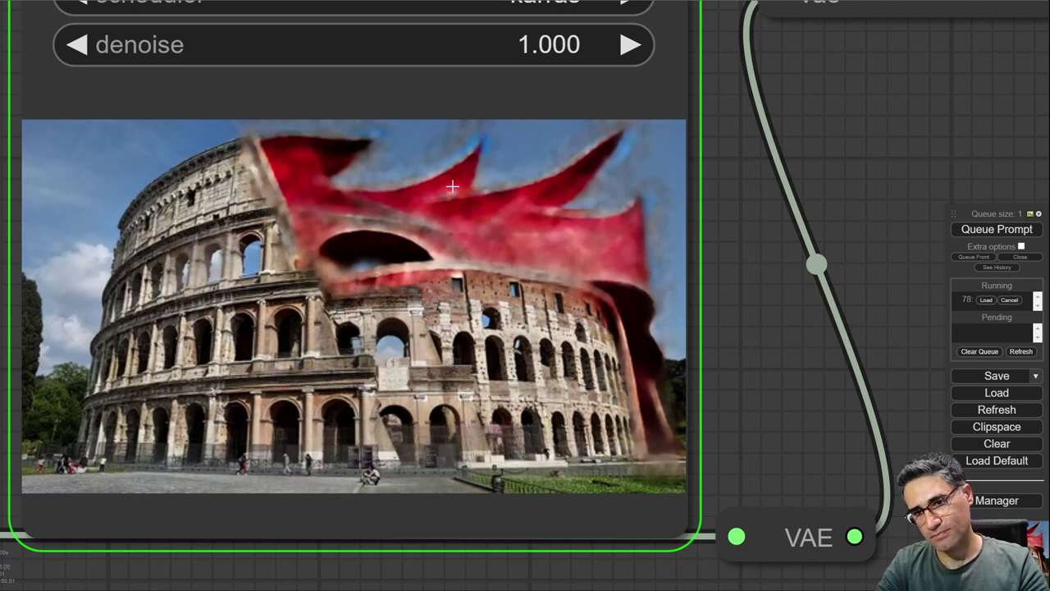
{"action": "scroll", "coordinate": [422, 212], "scroll_direction": "up", "scroll_amount": 3}
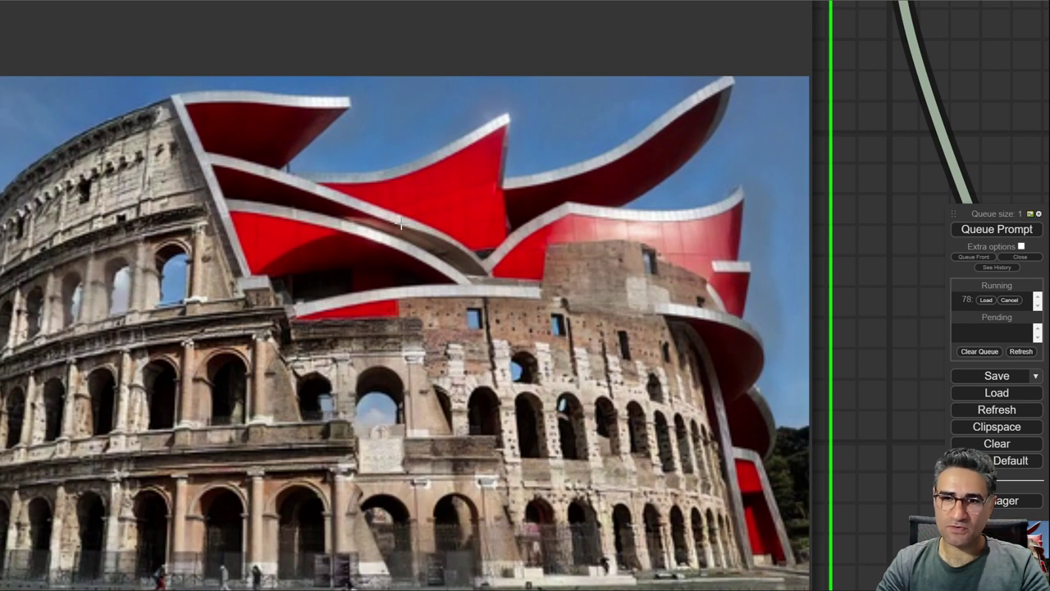
{"action": "scroll", "coordinate": [401, 223], "scroll_direction": "down", "scroll_amount": 8}
{"action": "left_click_drag", "start_coordinate": [797, 254], "coordinate": [496, 226]}
{"action": "scroll", "coordinate": [495, 226], "scroll_direction": "up", "scroll_amount": 6}
{"action": "scroll", "coordinate": [454, 216], "scroll_direction": "up", "scroll_amount": 10}
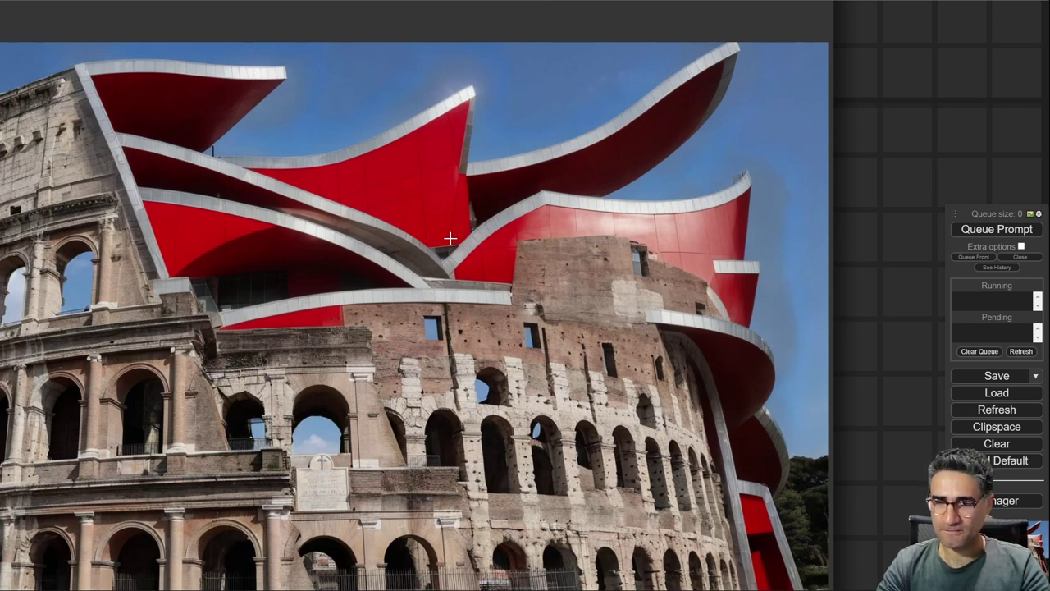
{"action": "scroll", "coordinate": [450, 238], "scroll_direction": "down", "scroll_amount": 5}
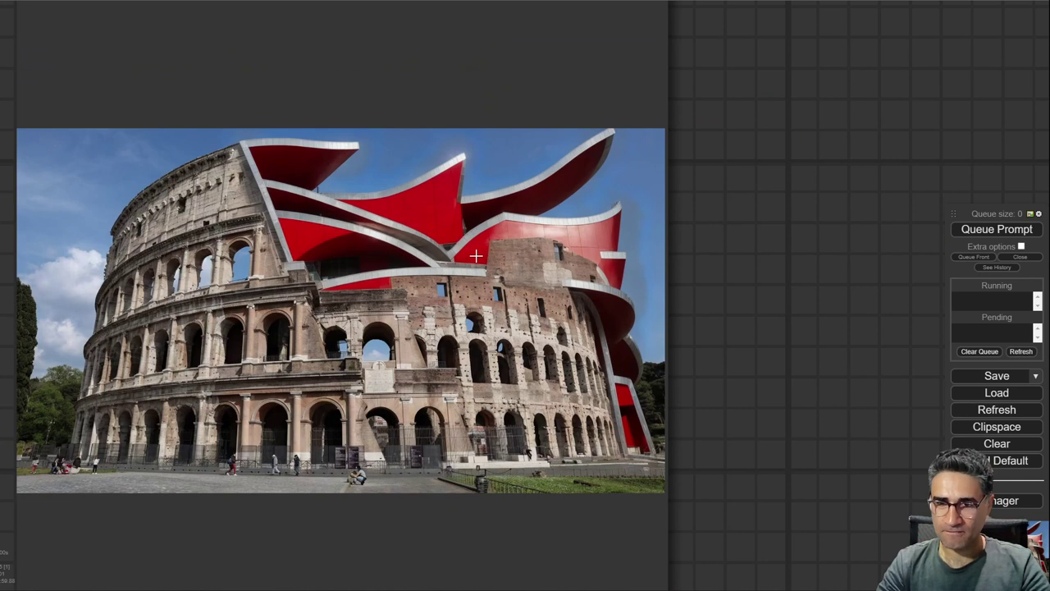
{"action": "scroll", "coordinate": [475, 256], "scroll_direction": "down", "scroll_amount": 10}
{"action": "left_click_drag", "start_coordinate": [270, 282], "coordinate": [984, 283]}
{"action": "scroll", "coordinate": [330, 276], "scroll_direction": "down", "scroll_amount": 6}
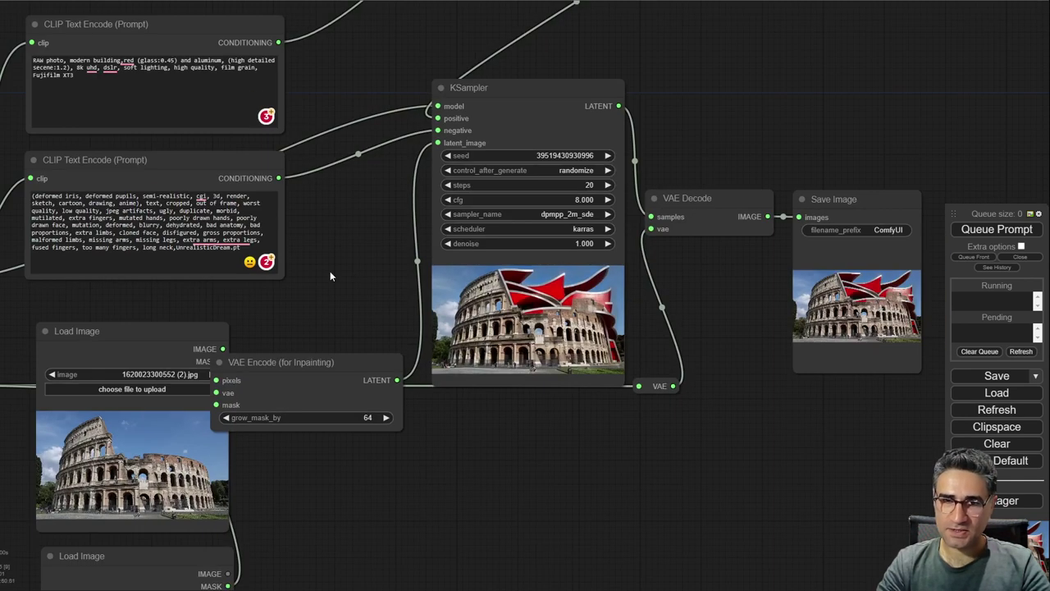
Replace "red (glass:0.45) and aluminum" in the positive prompt with "wood material" and queue the prompt
{"action": "left_click_drag", "start_coordinate": [330, 276], "coordinate": [543, 404]}
{"action": "scroll", "coordinate": [376, 94], "scroll_direction": "up", "scroll_amount": 8}
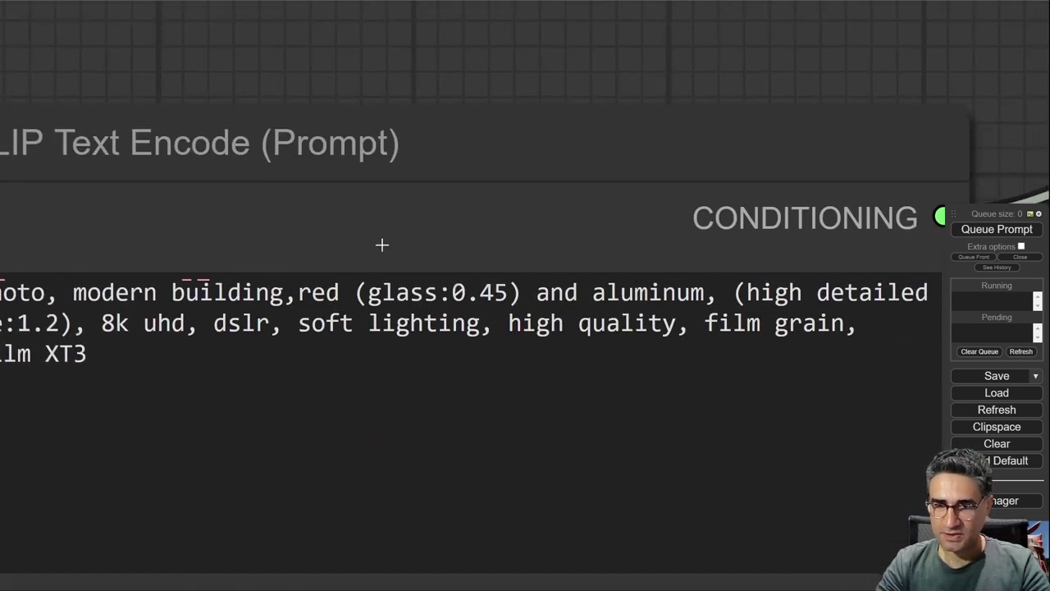
{"action": "left_click_drag", "start_coordinate": [296, 293], "coordinate": [706, 294]}
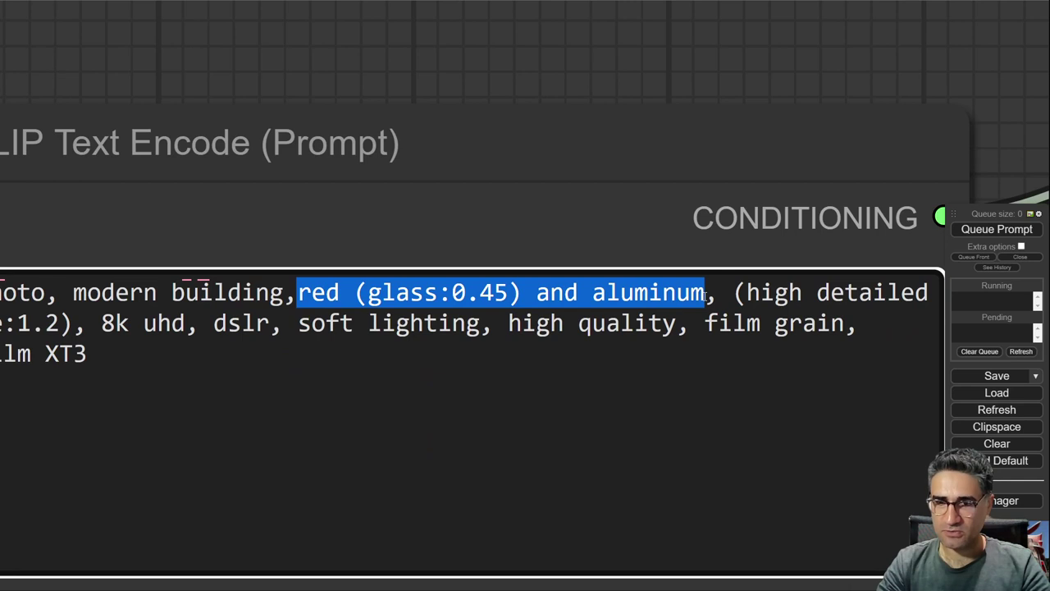
{"action": "type", "text": "wood"}
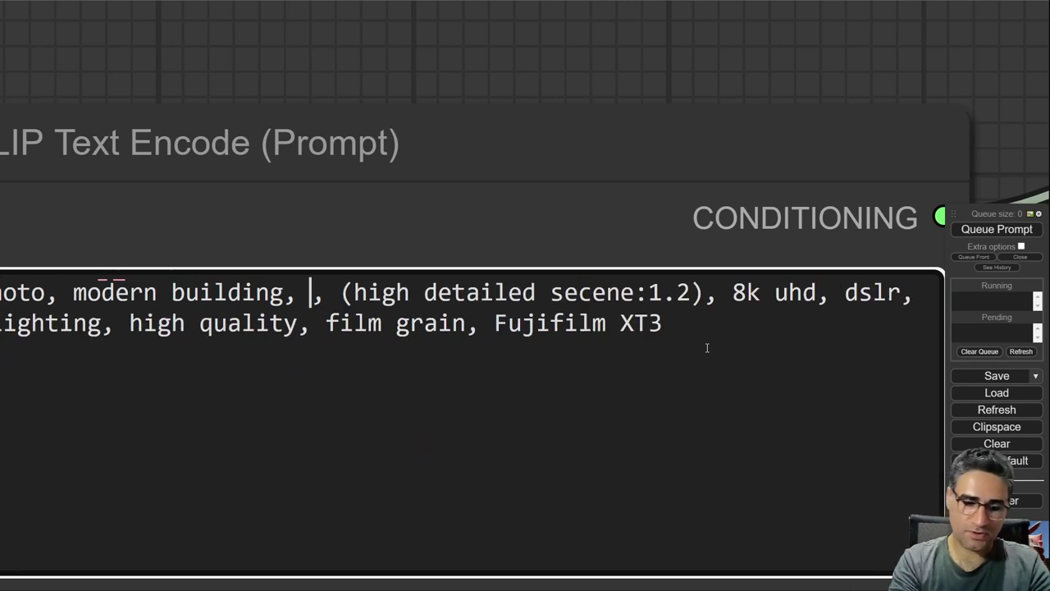
{"action": "type", "text": " materi"}
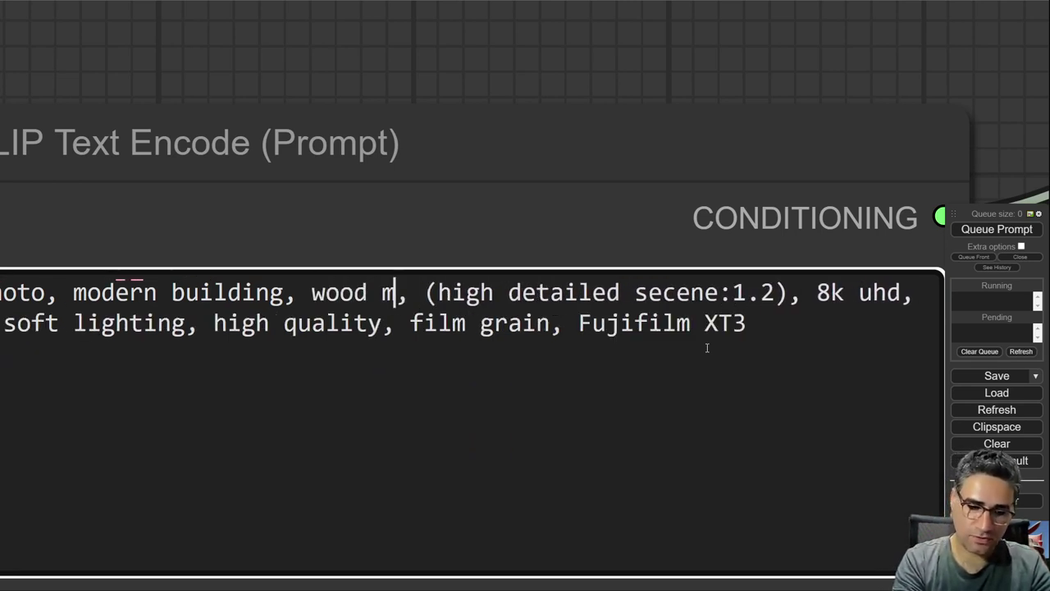
{"action": "type", "text": "al"}
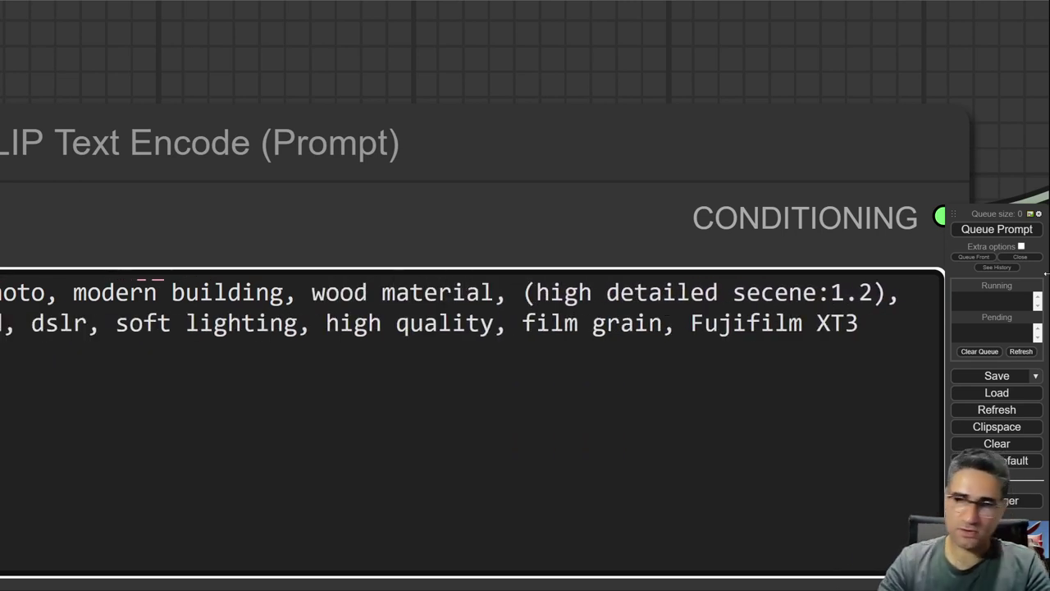
{"action": "left_click", "coordinate": [1018, 231]}
Follow the wood version in the KSampler preview, examining how its structure forms on the Colosseum
{"action": "scroll", "coordinate": [795, 254], "scroll_direction": "down", "scroll_amount": 2}
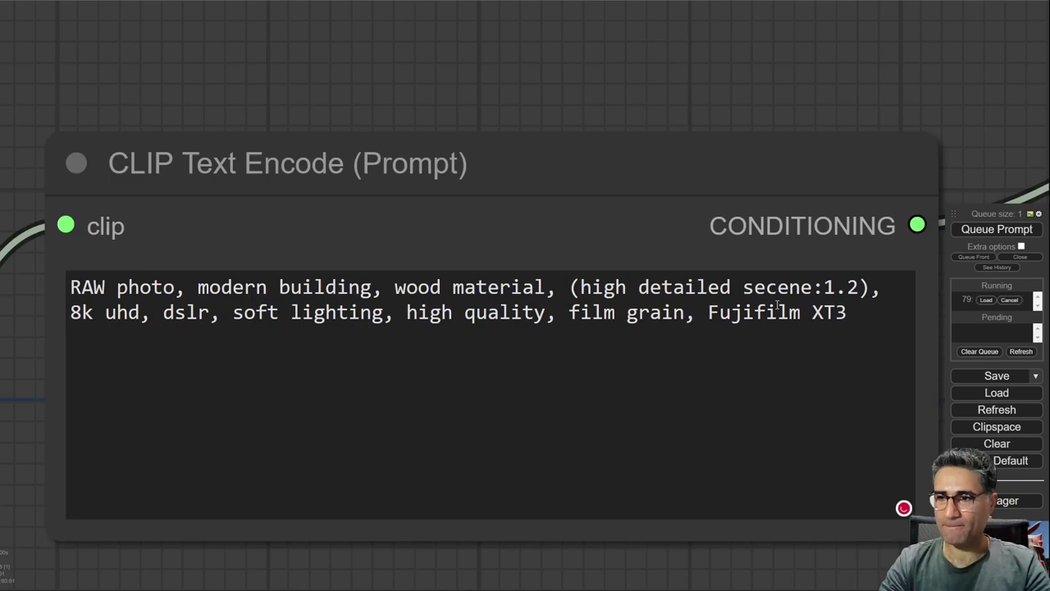
{"action": "scroll", "coordinate": [800, 106], "scroll_direction": "down", "scroll_amount": 5}
{"action": "scroll", "coordinate": [797, 101], "scroll_direction": "down", "scroll_amount": 6}
{"action": "left_click_drag", "start_coordinate": [919, 168], "coordinate": [387, 160]}
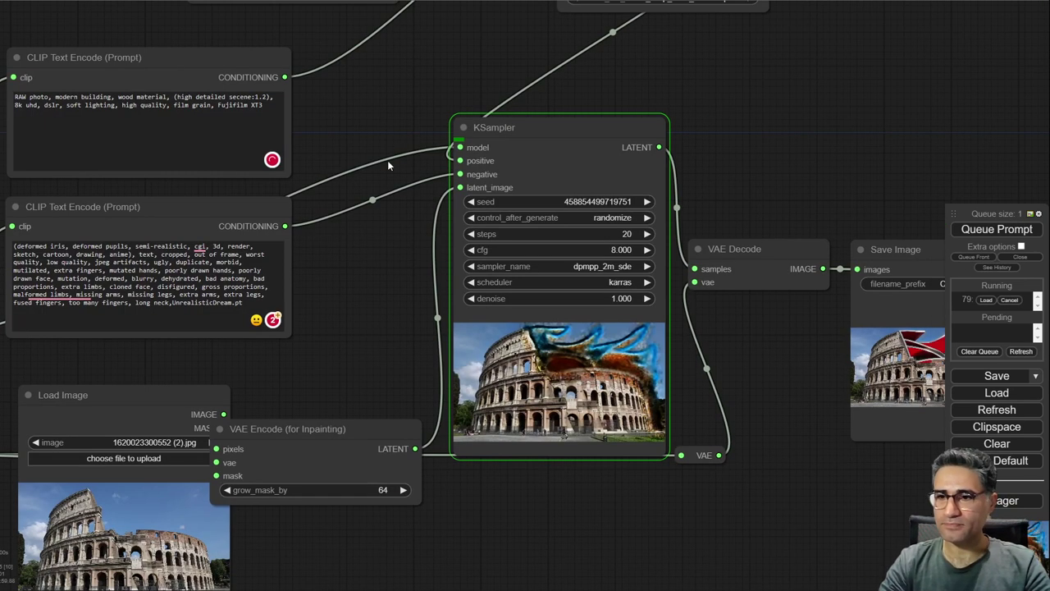
{"action": "scroll", "coordinate": [597, 355], "scroll_direction": "up", "scroll_amount": 7}
{"action": "scroll", "coordinate": [598, 354], "scroll_direction": "up", "scroll_amount": 6}
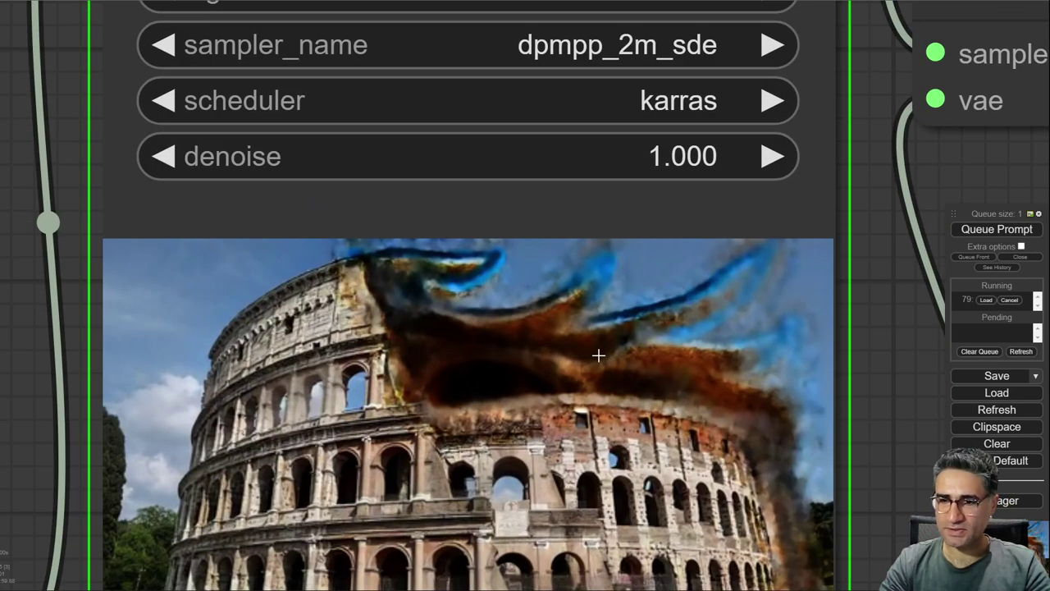
{"action": "scroll", "coordinate": [598, 354], "scroll_direction": "up", "scroll_amount": 3}
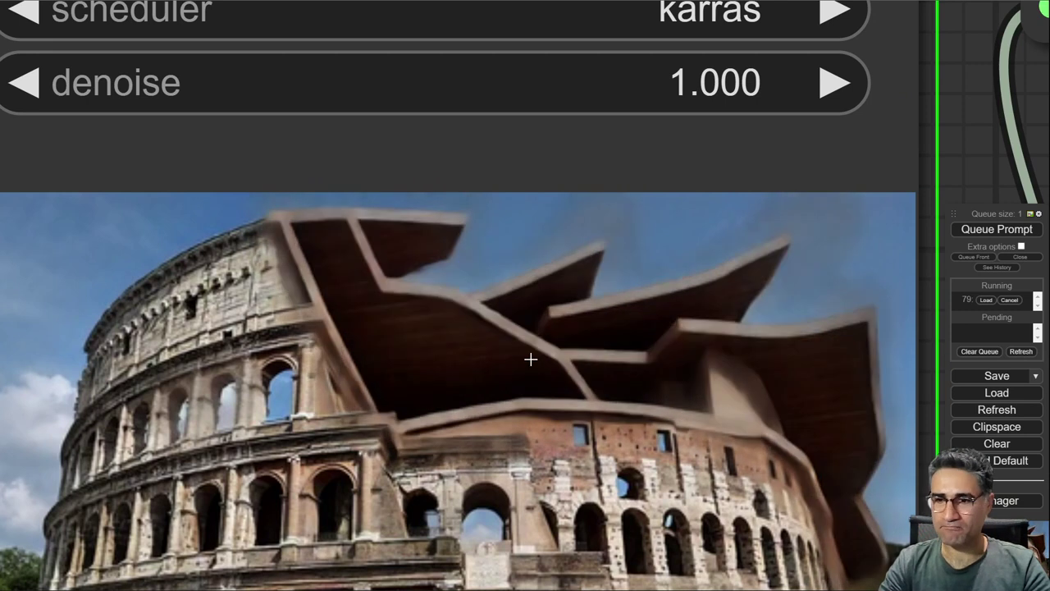
{"action": "scroll", "coordinate": [531, 358], "scroll_direction": "down", "scroll_amount": 1}
{"action": "left_click_drag", "start_coordinate": [899, 388], "coordinate": [737, 284]}
{"action": "scroll", "coordinate": [628, 274], "scroll_direction": "up", "scroll_amount": 2}
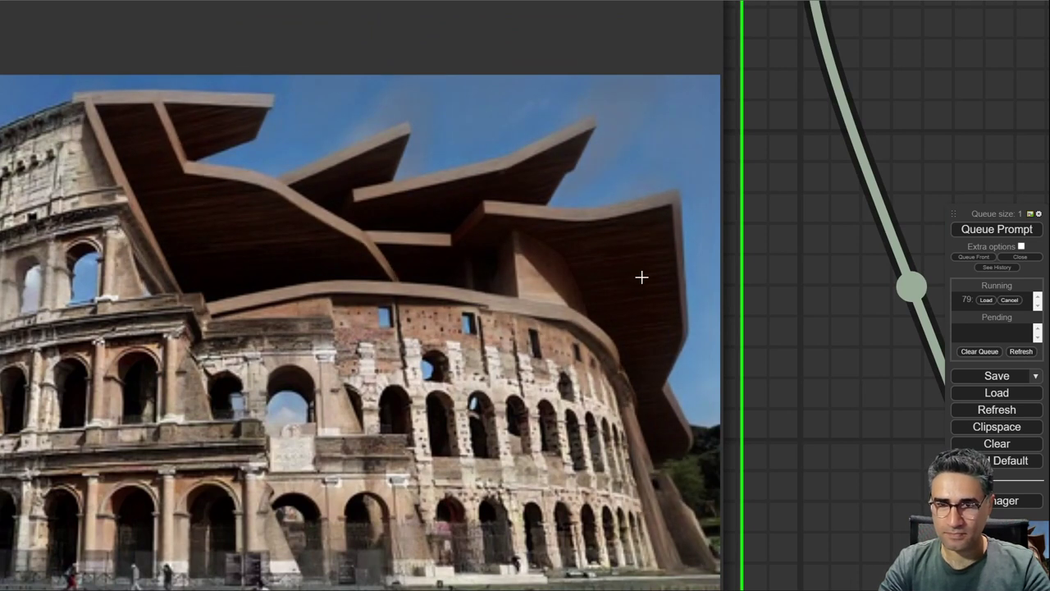
{"action": "scroll", "coordinate": [649, 306], "scroll_direction": "down", "scroll_amount": 3}
{"action": "scroll", "coordinate": [655, 307], "scroll_direction": "up", "scroll_amount": 3}
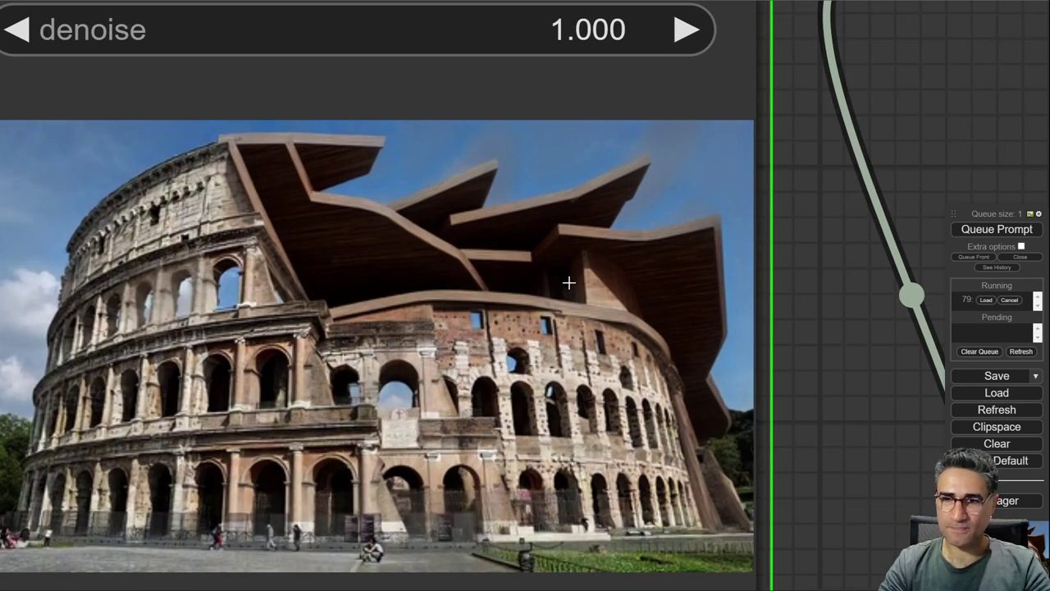
{"action": "scroll", "coordinate": [569, 282], "scroll_direction": "down", "scroll_amount": 5}
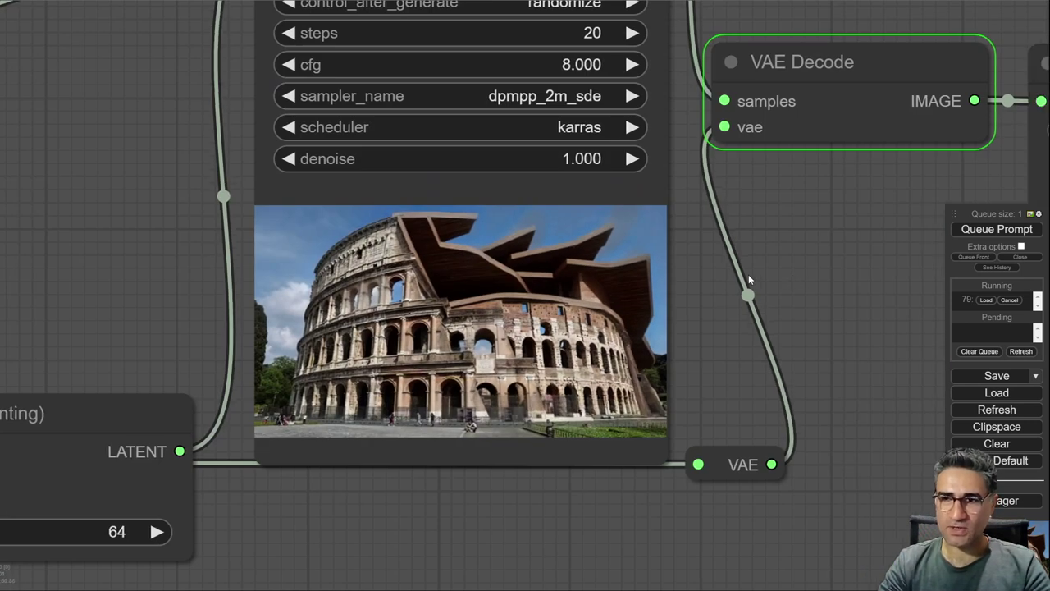
Examine the final wood rendering in the Save Image node, including its texture and its blend with the old walls and sky
{"action": "left_click_drag", "start_coordinate": [748, 280], "coordinate": [255, 252]}
{"action": "left_click_drag", "start_coordinate": [452, 274], "coordinate": [359, 274]}
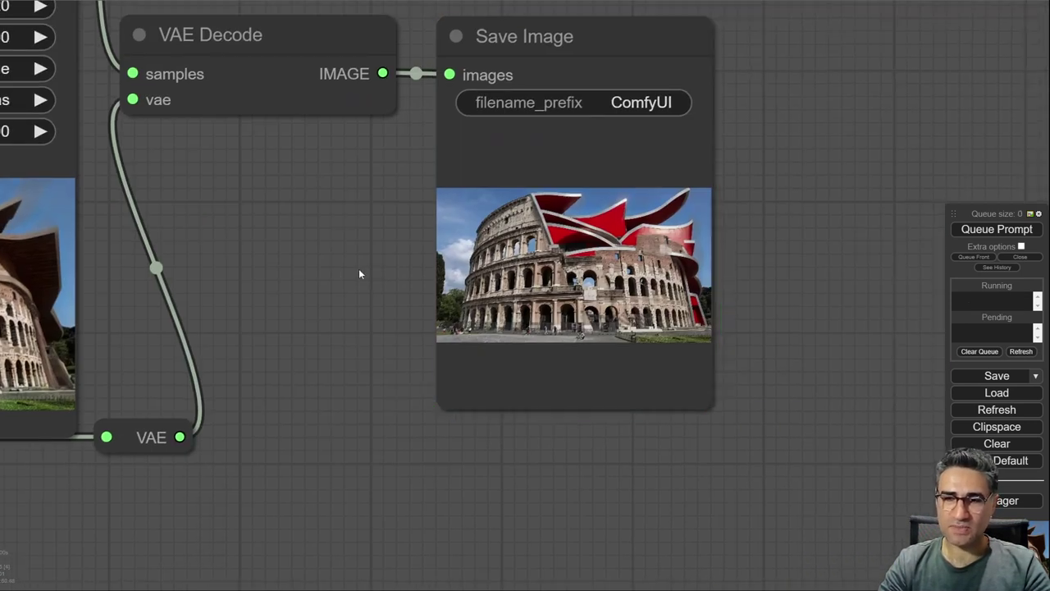
{"action": "scroll", "coordinate": [715, 309], "scroll_direction": "up", "scroll_amount": 1}
{"action": "scroll", "coordinate": [648, 221], "scroll_direction": "up", "scroll_amount": 10}
{"action": "scroll", "coordinate": [739, 213], "scroll_direction": "up", "scroll_amount": 4}
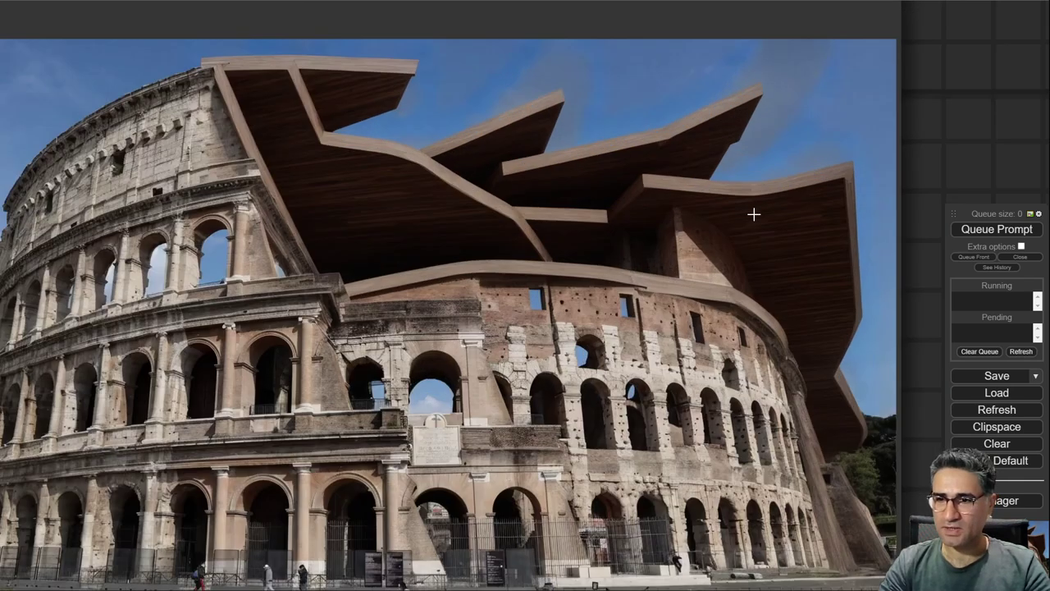
{"action": "scroll", "coordinate": [982, 113], "scroll_direction": "right", "scroll_amount": 2}
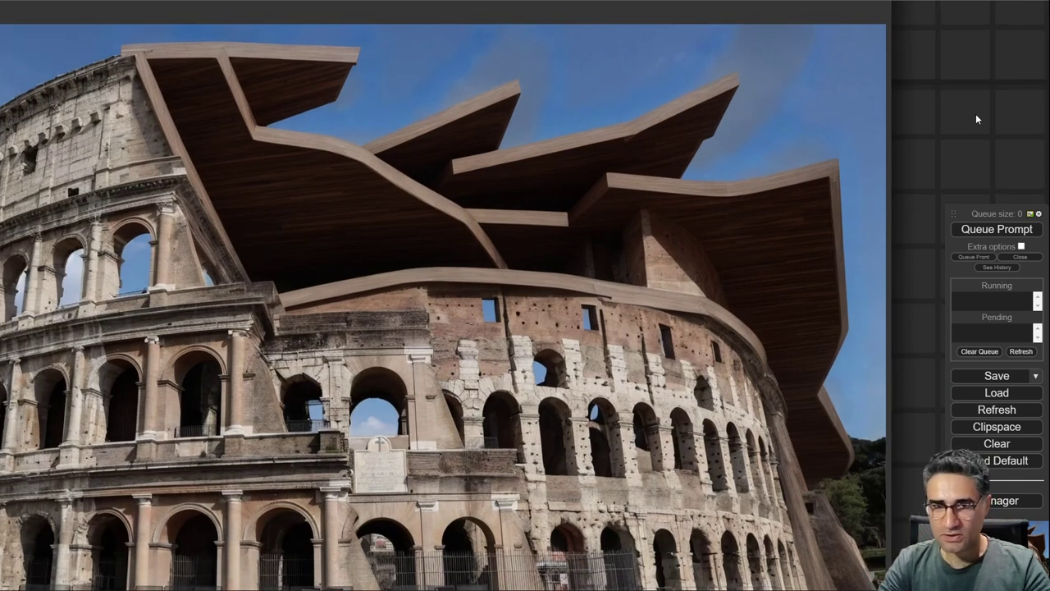
{"action": "scroll", "coordinate": [976, 117], "scroll_direction": "down", "scroll_amount": 10}
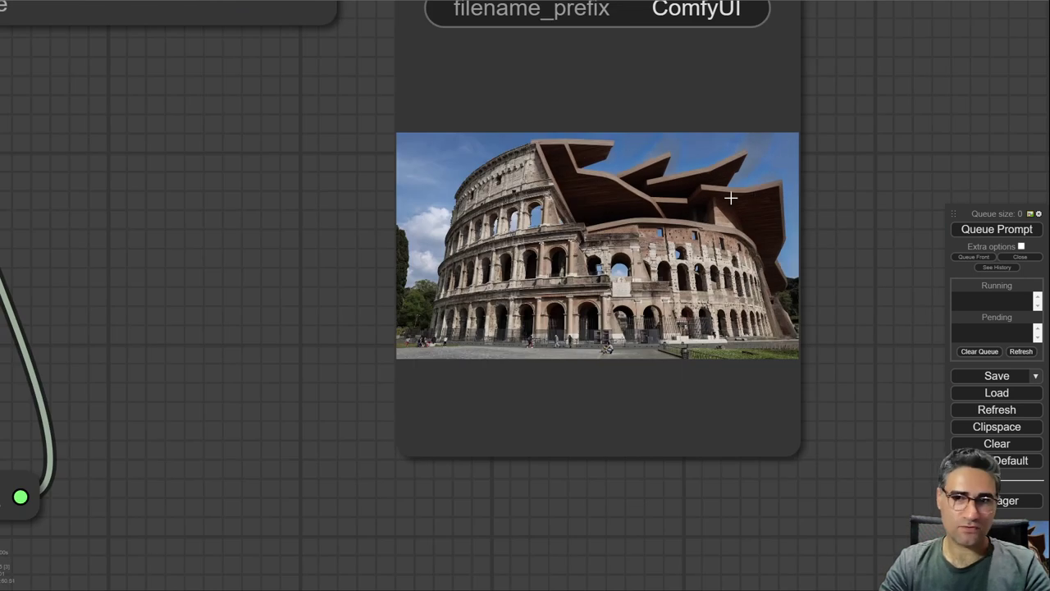
{"action": "scroll", "coordinate": [267, 186], "scroll_direction": "down", "scroll_amount": 10}
{"action": "left_click_drag", "start_coordinate": [241, 184], "coordinate": [711, 342]}
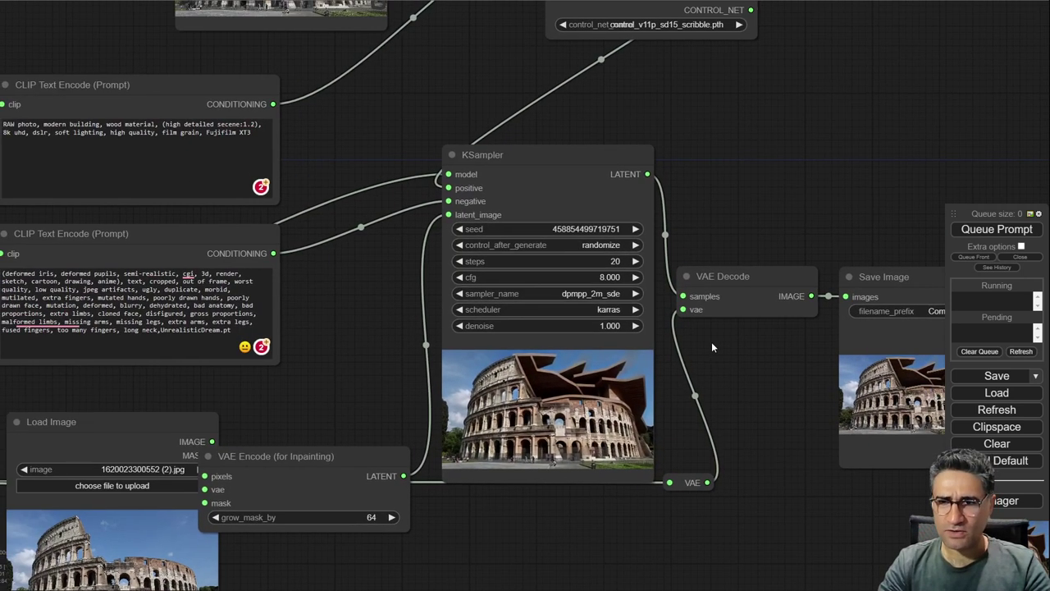
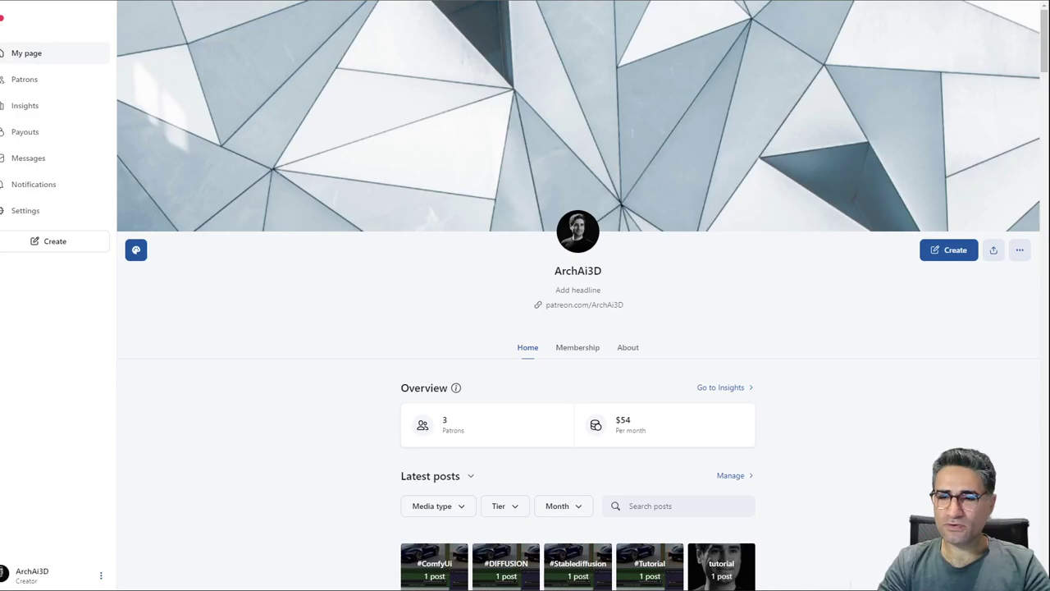
Switch to the ArchAi3D Patreon page and look through its posts and attached workflow images, including "IN depth of INPAINT"
{"action": "scroll", "coordinate": [468, 121], "scroll_direction": "down", "scroll_amount": 10}
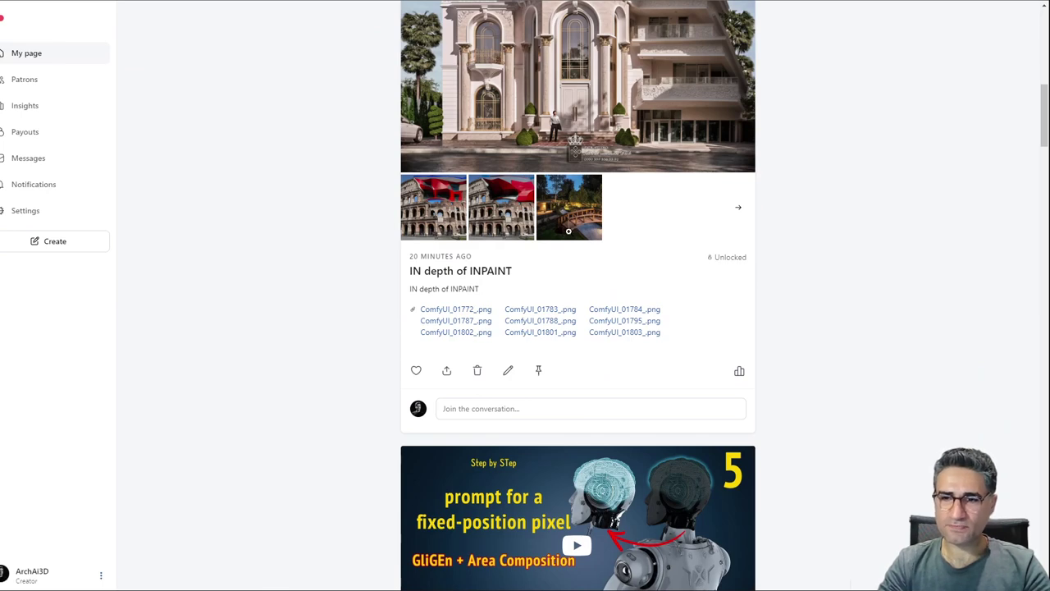
{"action": "scroll", "coordinate": [582, 396], "scroll_direction": "down", "scroll_amount": 7}
{"action": "scroll", "coordinate": [611, 392], "scroll_direction": "down", "scroll_amount": 7}
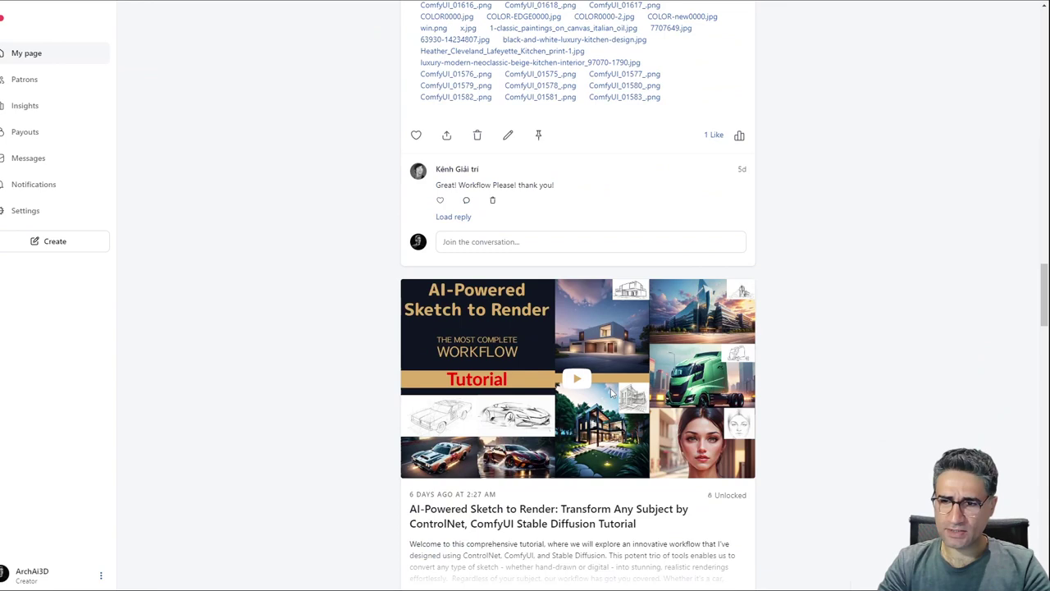
{"action": "scroll", "coordinate": [558, 378], "scroll_direction": "up", "scroll_amount": 2}
{"action": "scroll", "coordinate": [489, 366], "scroll_direction": "down", "scroll_amount": 11}
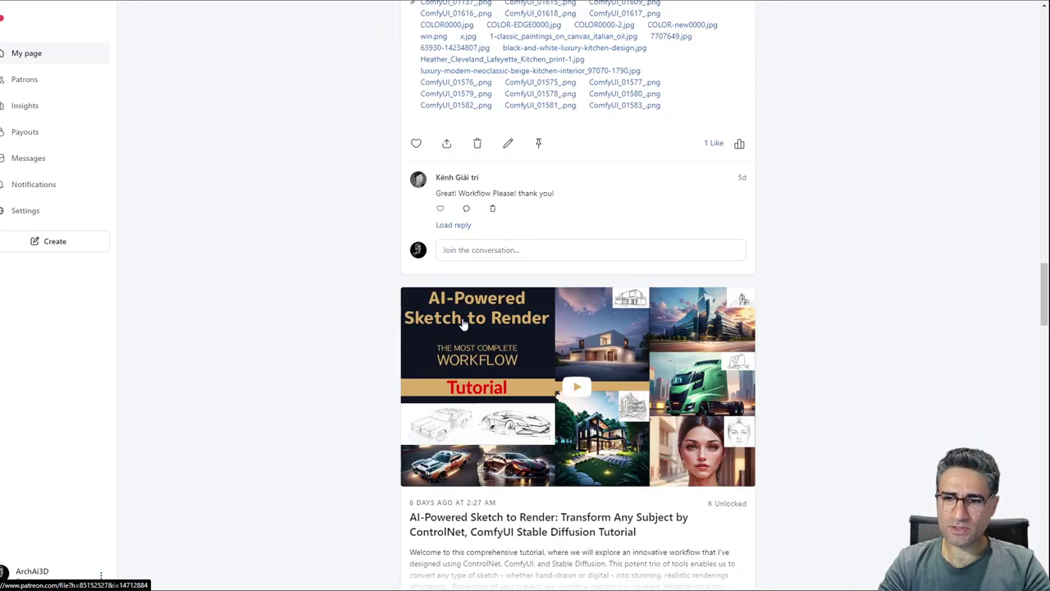
{"action": "scroll", "coordinate": [502, 368], "scroll_direction": "up", "scroll_amount": 9}
{"action": "scroll", "coordinate": [509, 378], "scroll_direction": "up", "scroll_amount": 18}
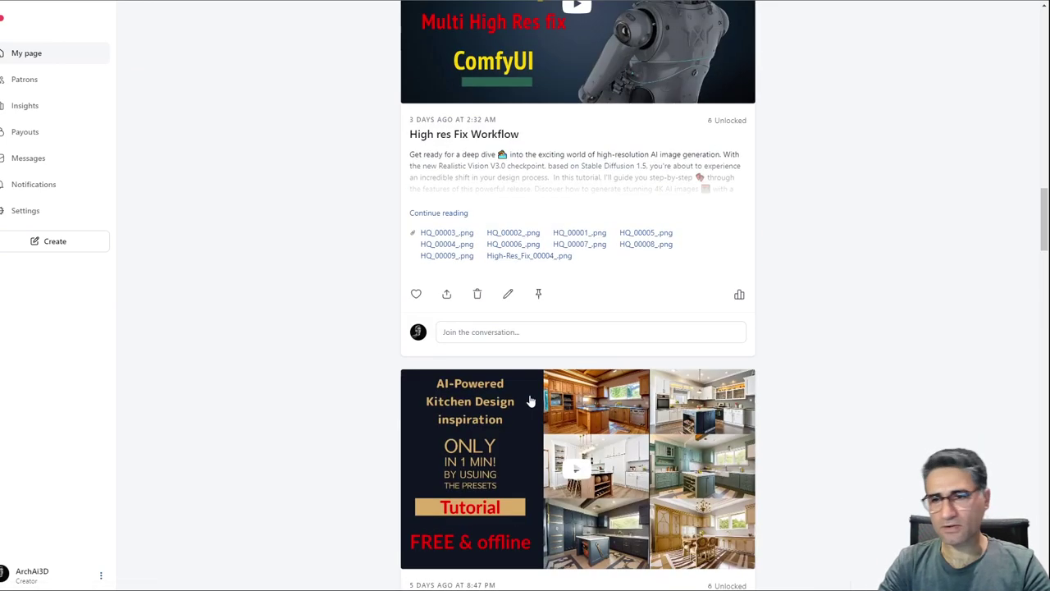
{"action": "scroll", "coordinate": [527, 386], "scroll_direction": "up", "scroll_amount": 4}
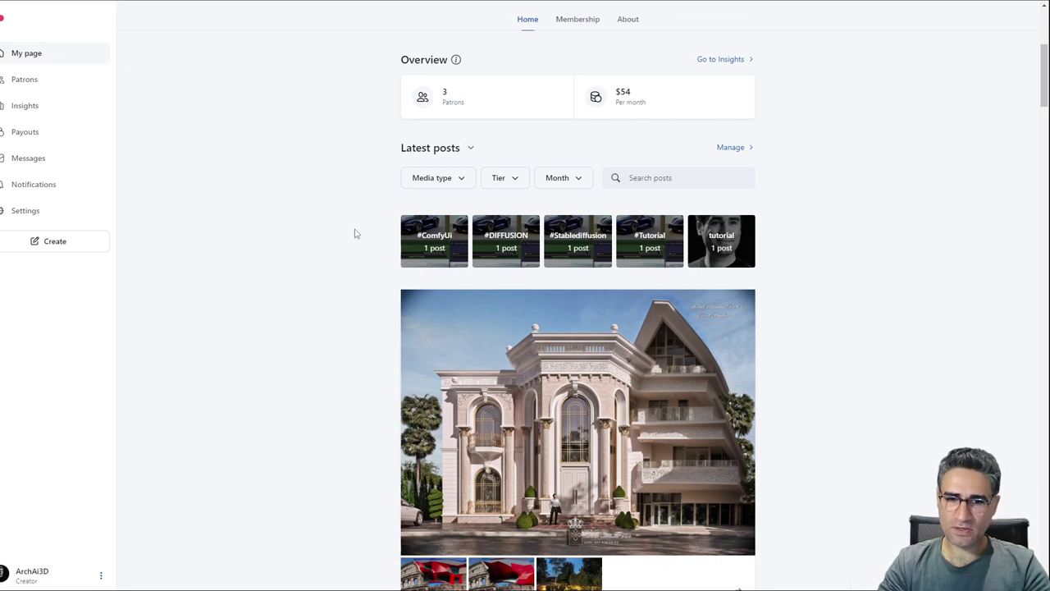
{"action": "scroll", "coordinate": [345, 239], "scroll_direction": "up", "scroll_amount": 4}
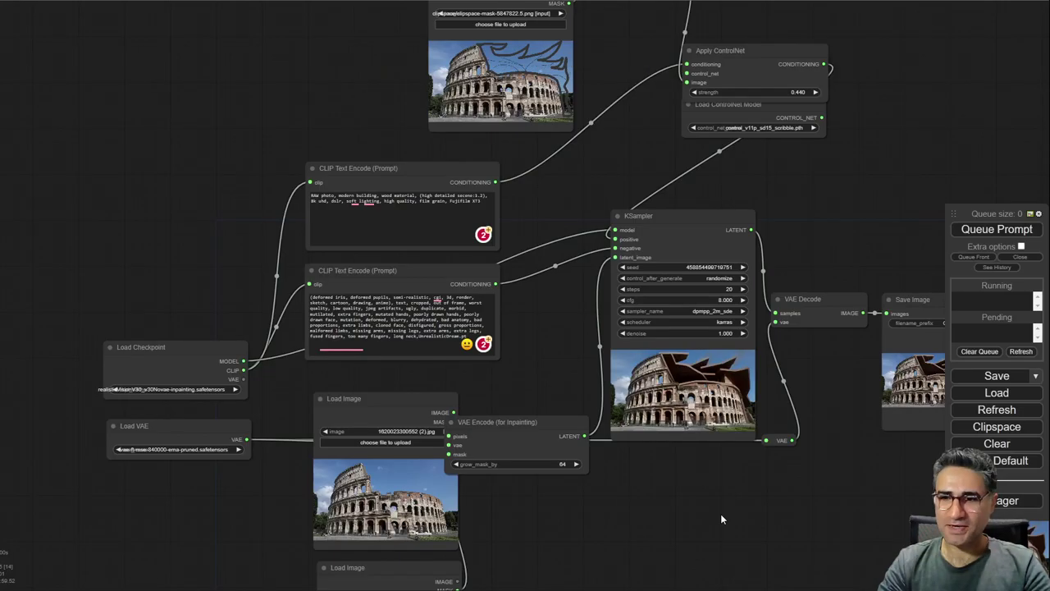
Load the classical villa inpainting and scribble workflow into the ComfyUI canvas from its saved image file
{"action": "left_click_drag", "start_coordinate": [721, 518], "coordinate": [537, 234]}
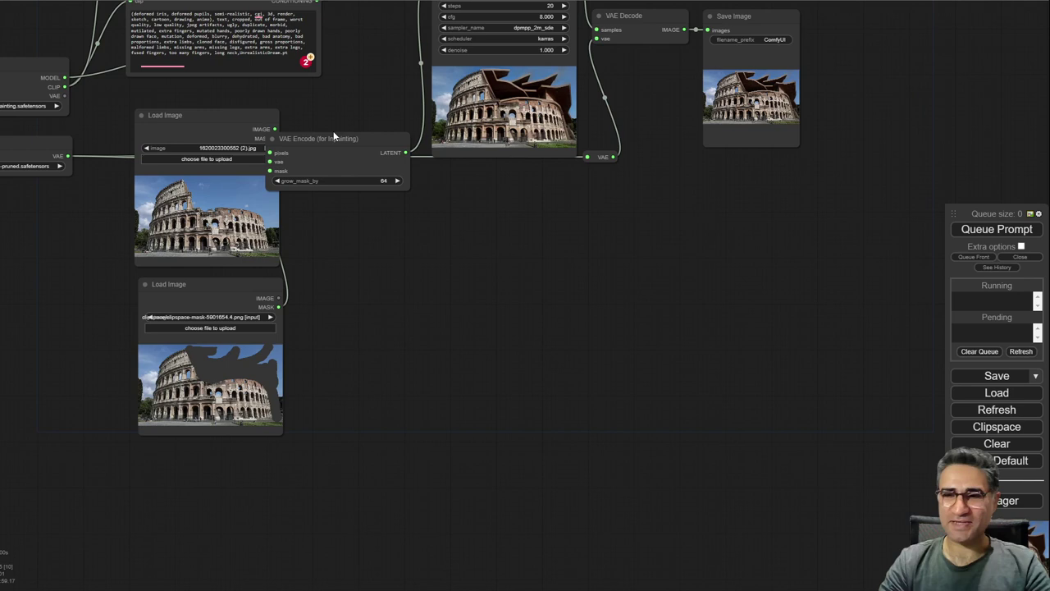
{"action": "left_click_drag", "start_coordinate": [431, 243], "coordinate": [422, 363]}
{"action": "scroll", "coordinate": [464, 319], "scroll_direction": "up", "scroll_amount": 3}
{"action": "scroll", "coordinate": [560, 421], "scroll_direction": "down", "scroll_amount": 2}
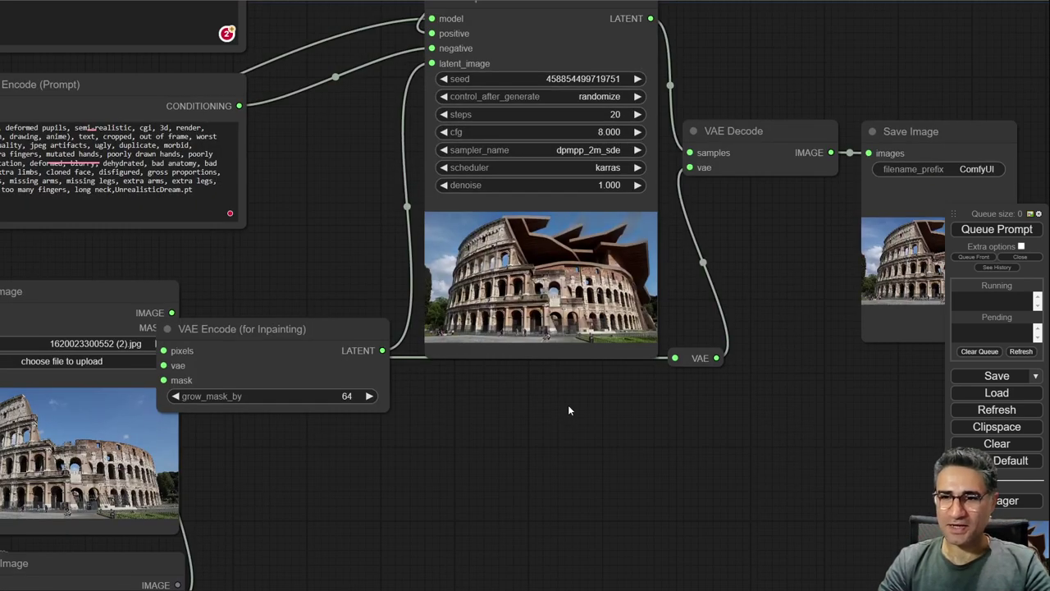
{"action": "scroll", "coordinate": [562, 300], "scroll_direction": "up", "scroll_amount": 5}
{"action": "scroll", "coordinate": [563, 300], "scroll_direction": "up", "scroll_amount": 4}
{"action": "scroll", "coordinate": [557, 295], "scroll_direction": "down", "scroll_amount": 5}
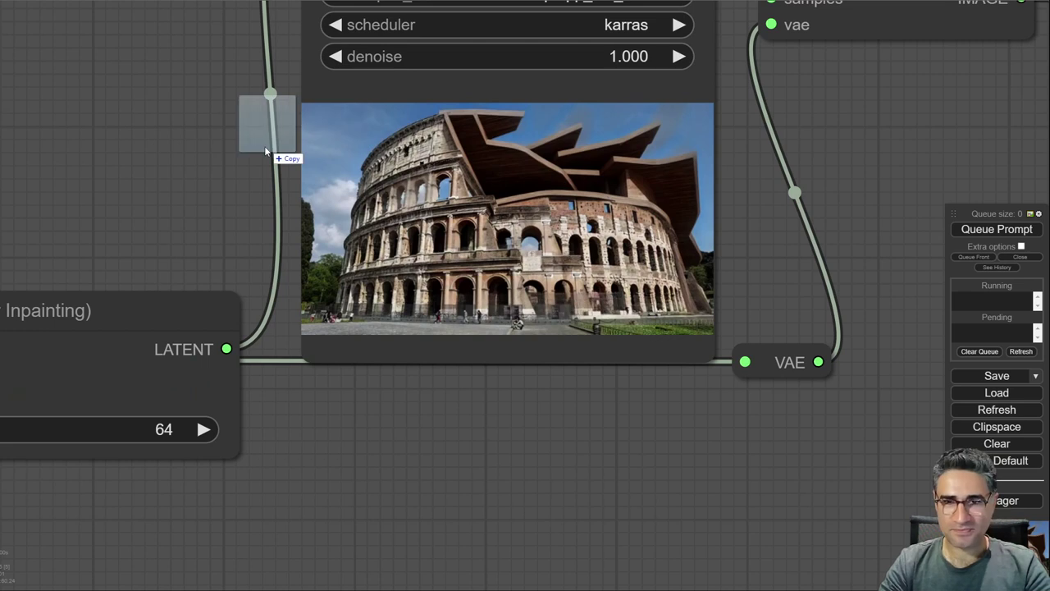
{"action": "scroll", "coordinate": [255, 151], "scroll_direction": "down", "scroll_amount": 5}
{"action": "scroll", "coordinate": [324, 385], "scroll_direction": "down", "scroll_amount": 3}
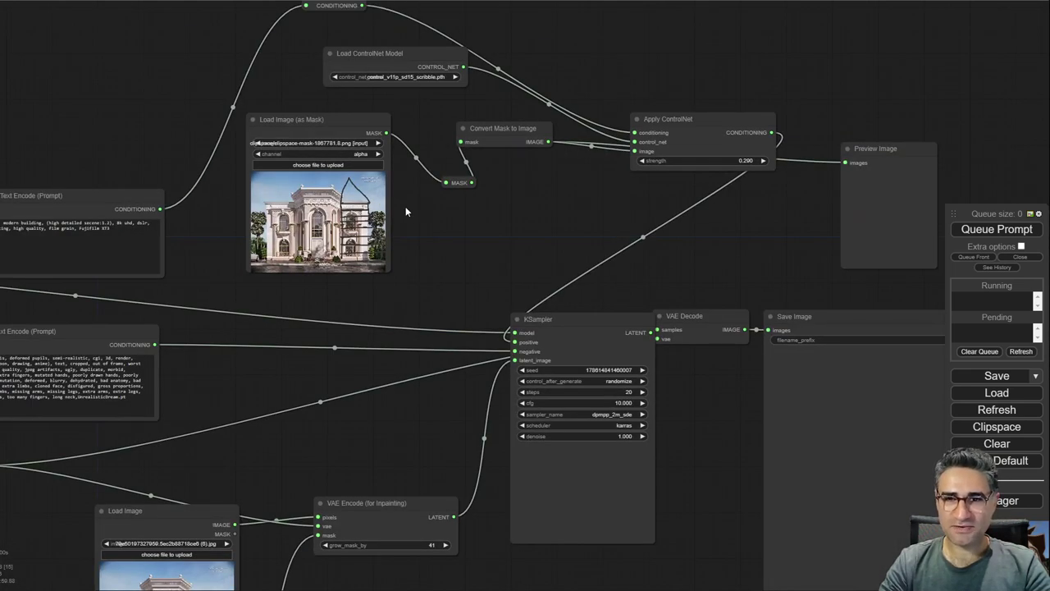
Examine the villa's tower scribble in Load Image (as Mask) and the matching inpainting mask in the lower Load Image node
{"action": "scroll", "coordinate": [283, 194], "scroll_direction": "up", "scroll_amount": 8}
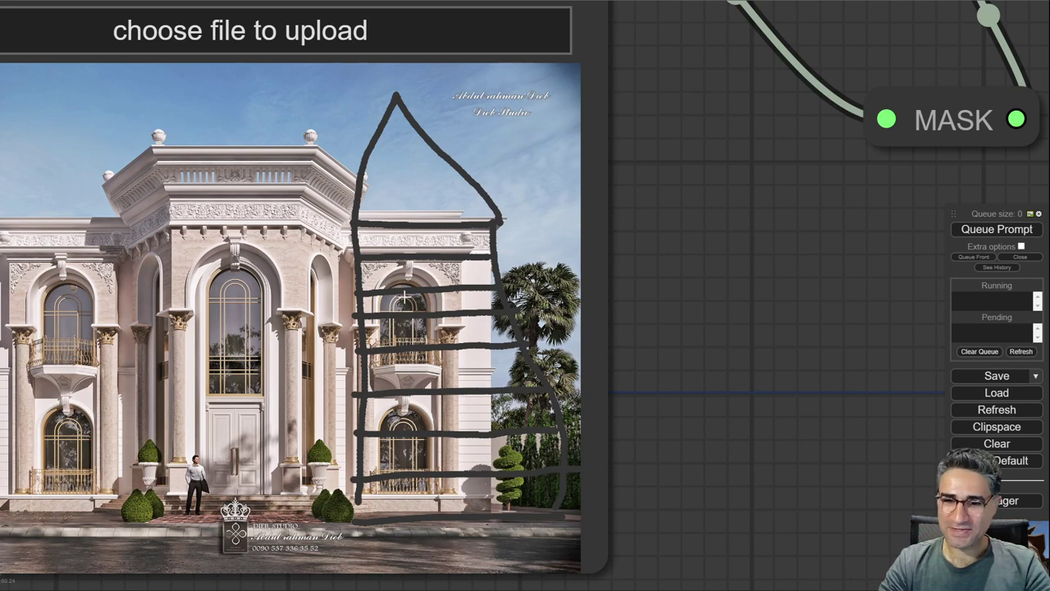
{"action": "scroll", "coordinate": [402, 316], "scroll_direction": "down", "scroll_amount": 5}
{"action": "scroll", "coordinate": [463, 299], "scroll_direction": "up", "scroll_amount": 6}
{"action": "scroll", "coordinate": [360, 248], "scroll_direction": "down", "scroll_amount": 5}
{"action": "left_click_drag", "start_coordinate": [438, 564], "coordinate": [525, 161]}
{"action": "scroll", "coordinate": [435, 355], "scroll_direction": "down", "scroll_amount": 3}
{"action": "left_click_drag", "start_coordinate": [399, 425], "coordinate": [515, 90]}
{"action": "scroll", "coordinate": [387, 265], "scroll_direction": "up", "scroll_amount": 10}
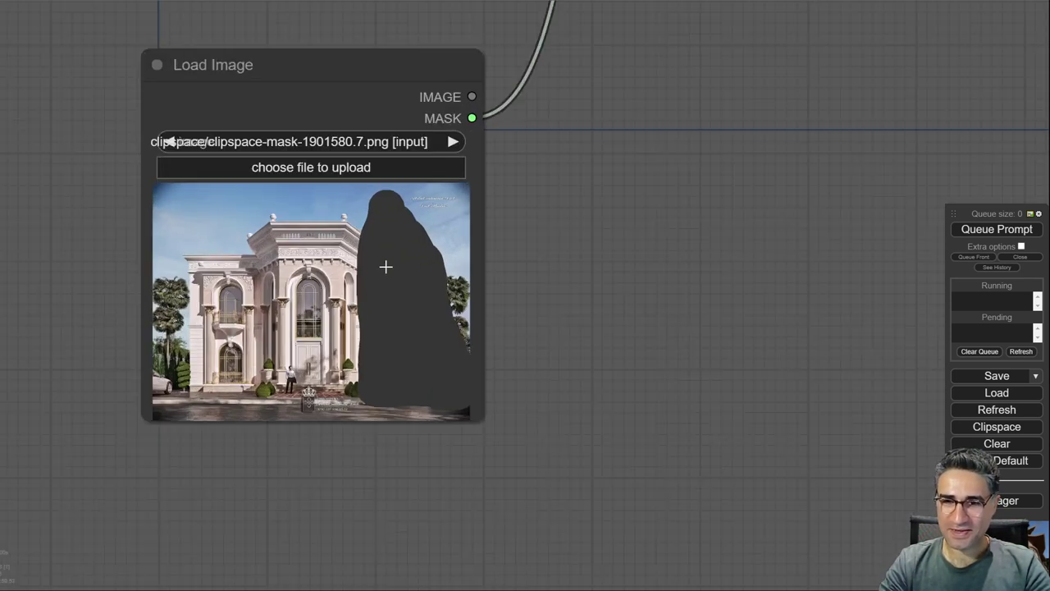
Review the villa workflow's positive prompt for a modern building and queue the generation
{"action": "scroll", "coordinate": [417, 263], "scroll_direction": "down", "scroll_amount": 6}
{"action": "scroll", "coordinate": [418, 262], "scroll_direction": "down", "scroll_amount": 3}
{"action": "left_click_drag", "start_coordinate": [554, 173], "coordinate": [533, 554]}
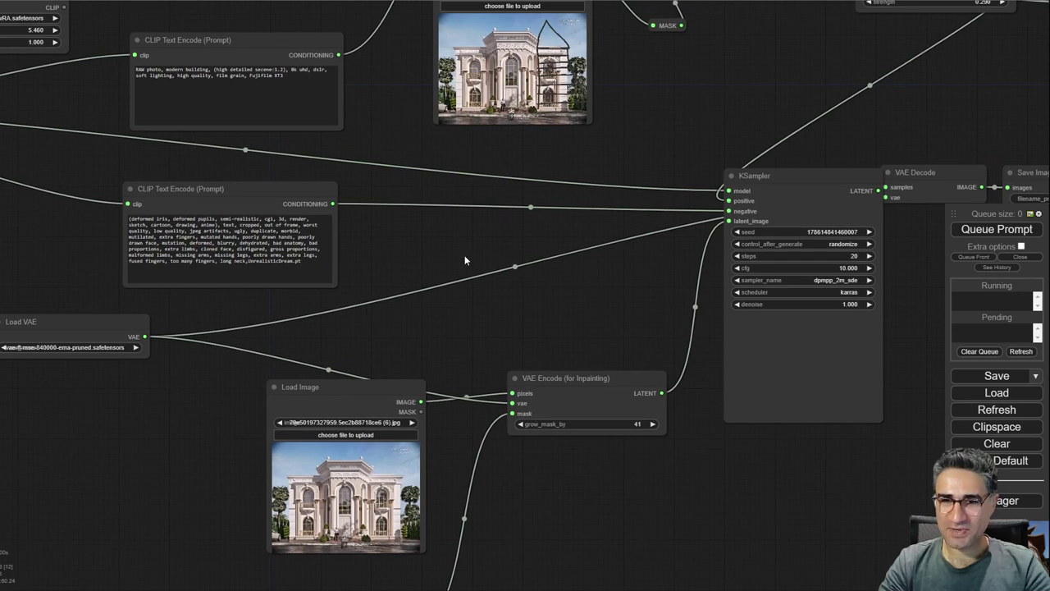
{"action": "scroll", "coordinate": [156, 36], "scroll_direction": "up", "scroll_amount": 5}
{"action": "left_click_drag", "start_coordinate": [128, 115], "coordinate": [233, 115]}
{"action": "left_click", "coordinate": [764, 222]}
{"action": "left_click_drag", "start_coordinate": [863, 261], "coordinate": [392, 241]}
{"action": "left_click", "coordinate": [999, 232]}
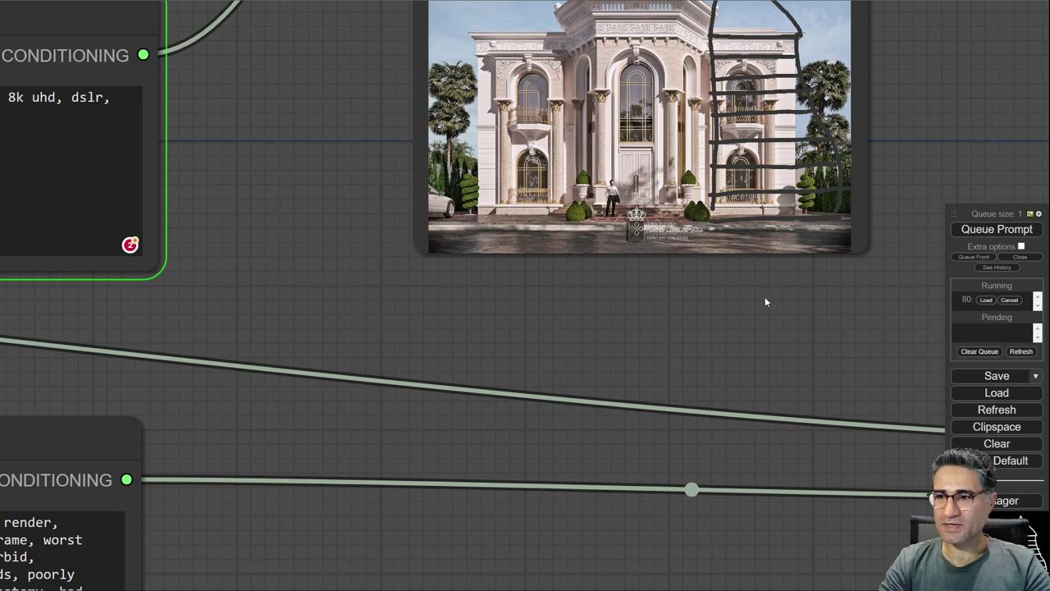
Follow the villa's new tower forming in the KSampler preview, checking its balconies and where it joins the classical facade
{"action": "left_click_drag", "start_coordinate": [770, 285], "coordinate": [472, 323]}
{"action": "scroll", "coordinate": [474, 323], "scroll_direction": "down", "scroll_amount": 5}
{"action": "left_click_drag", "start_coordinate": [615, 307], "coordinate": [23, 149]}
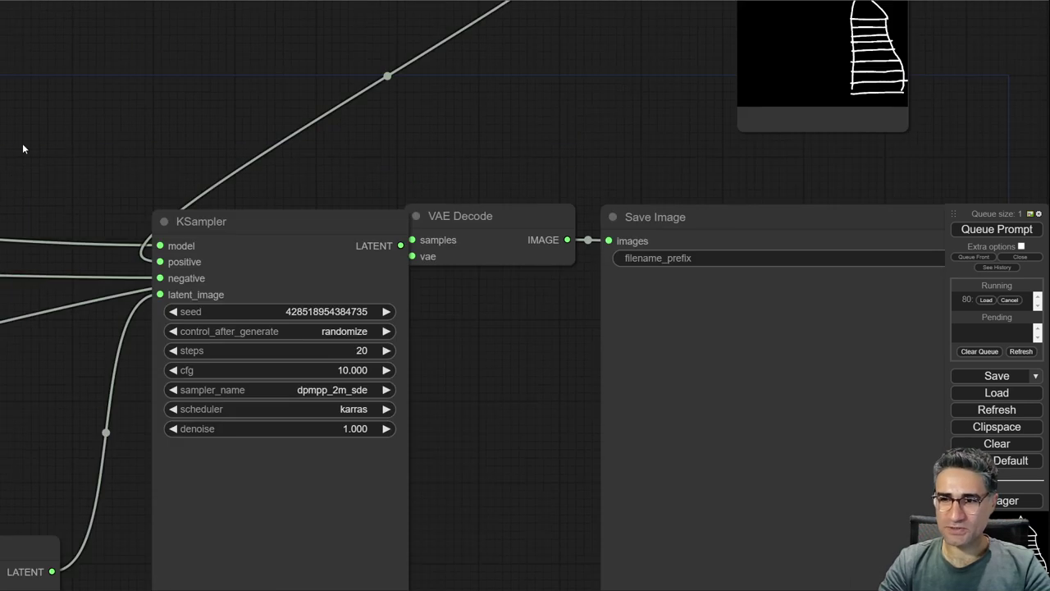
{"action": "left_click_drag", "start_coordinate": [514, 429], "coordinate": [706, 77]}
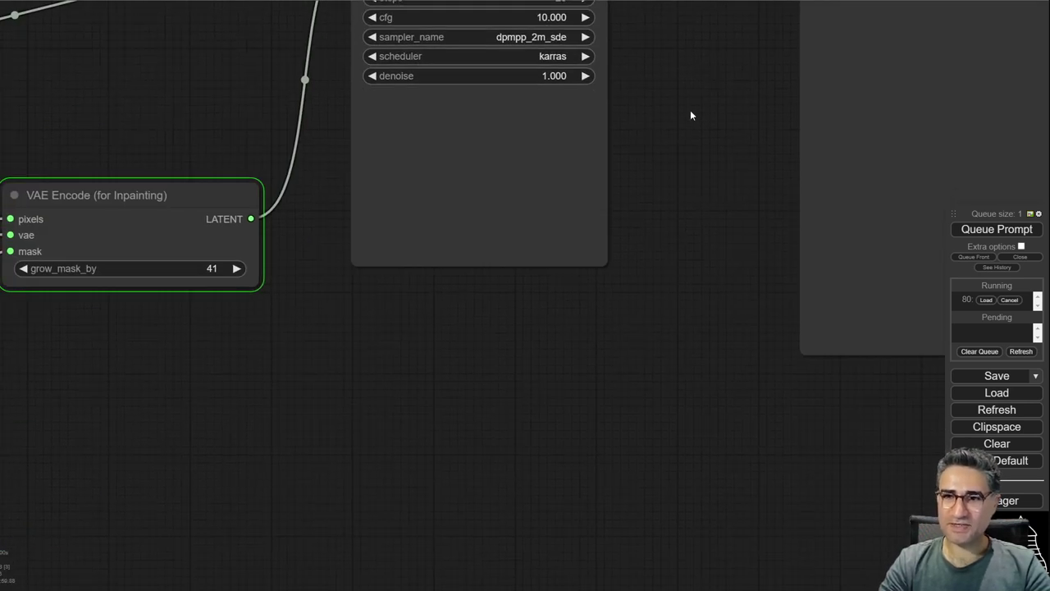
{"action": "left_click_drag", "start_coordinate": [662, 104], "coordinate": [651, 187]}
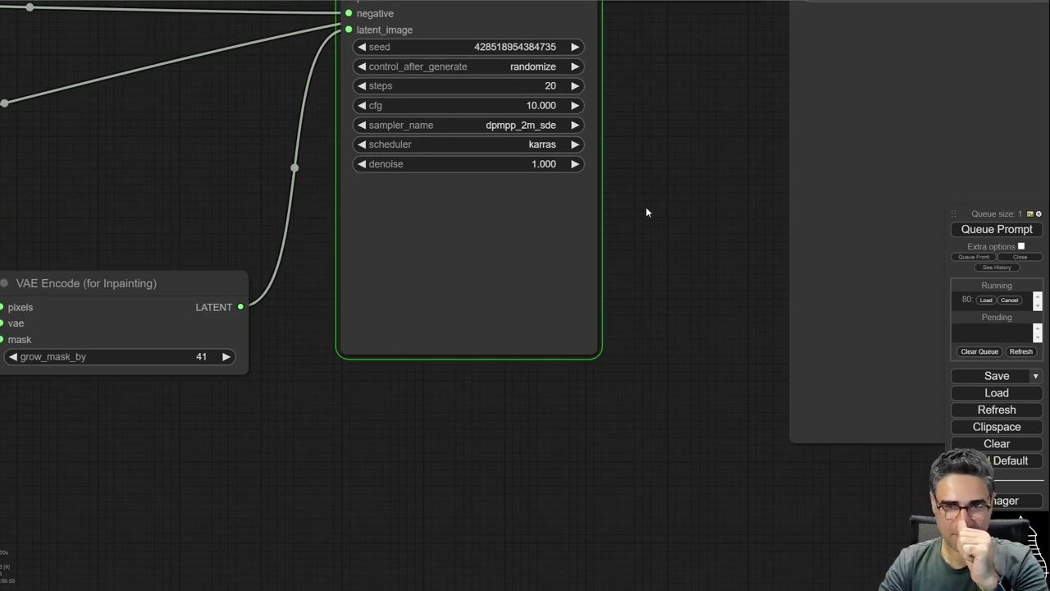
{"action": "scroll", "coordinate": [567, 264], "scroll_direction": "up", "scroll_amount": 4}
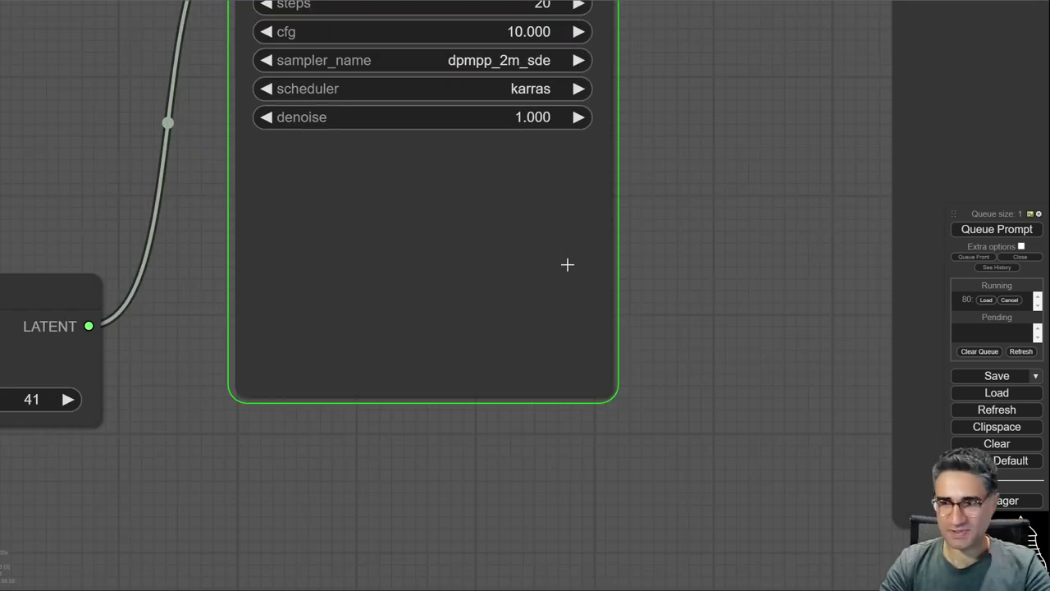
{"action": "scroll", "coordinate": [492, 243], "scroll_direction": "up", "scroll_amount": 4}
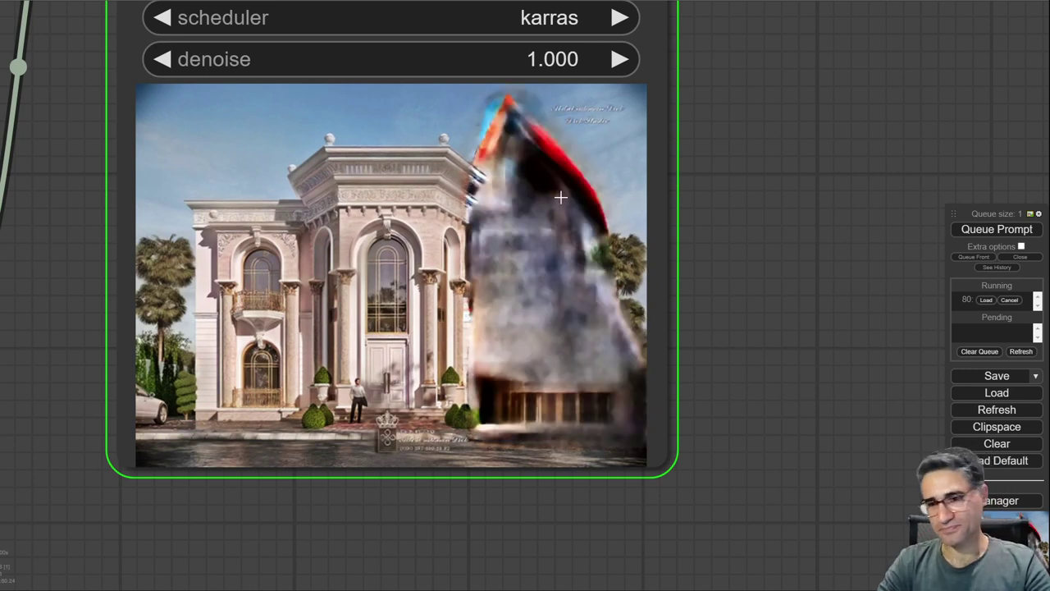
{"action": "scroll", "coordinate": [542, 188], "scroll_direction": "up", "scroll_amount": 4}
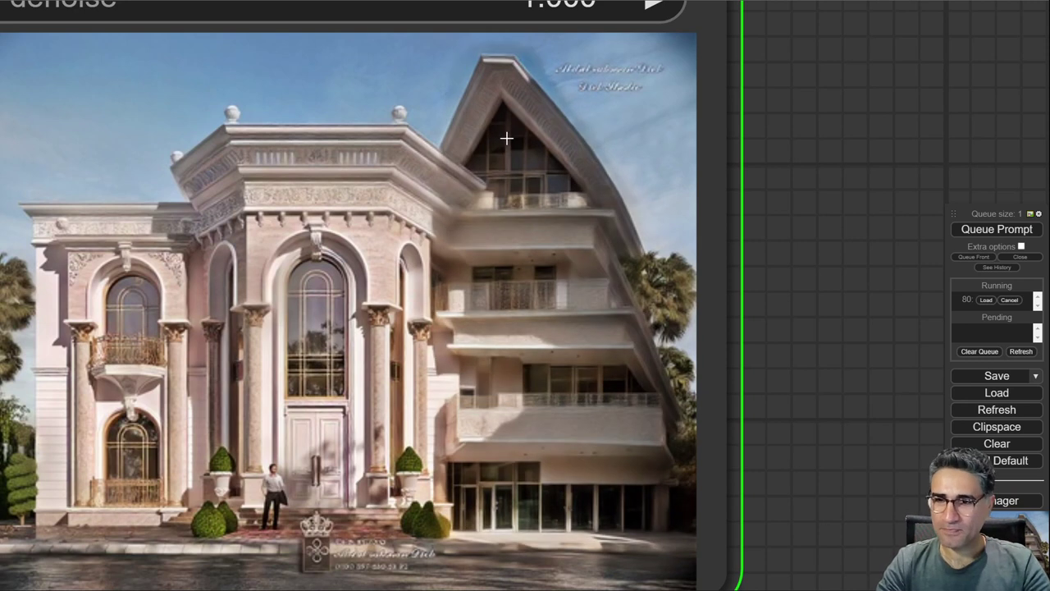
{"action": "scroll", "coordinate": [546, 218], "scroll_direction": "up", "scroll_amount": 4}
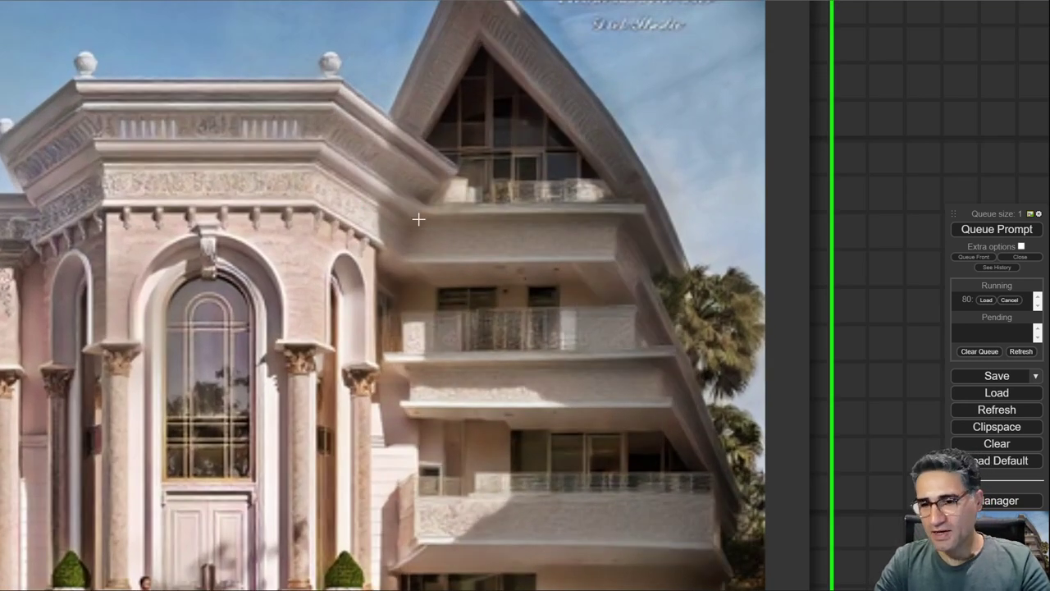
{"action": "scroll", "coordinate": [419, 218], "scroll_direction": "down", "scroll_amount": 3}
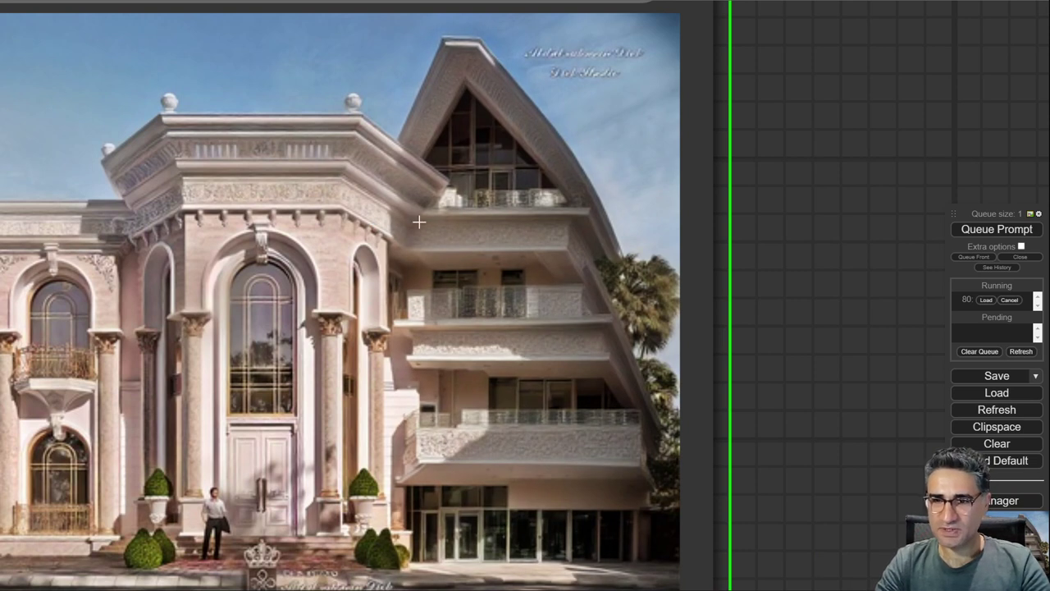
{"action": "scroll", "coordinate": [563, 243], "scroll_direction": "down", "scroll_amount": 10}
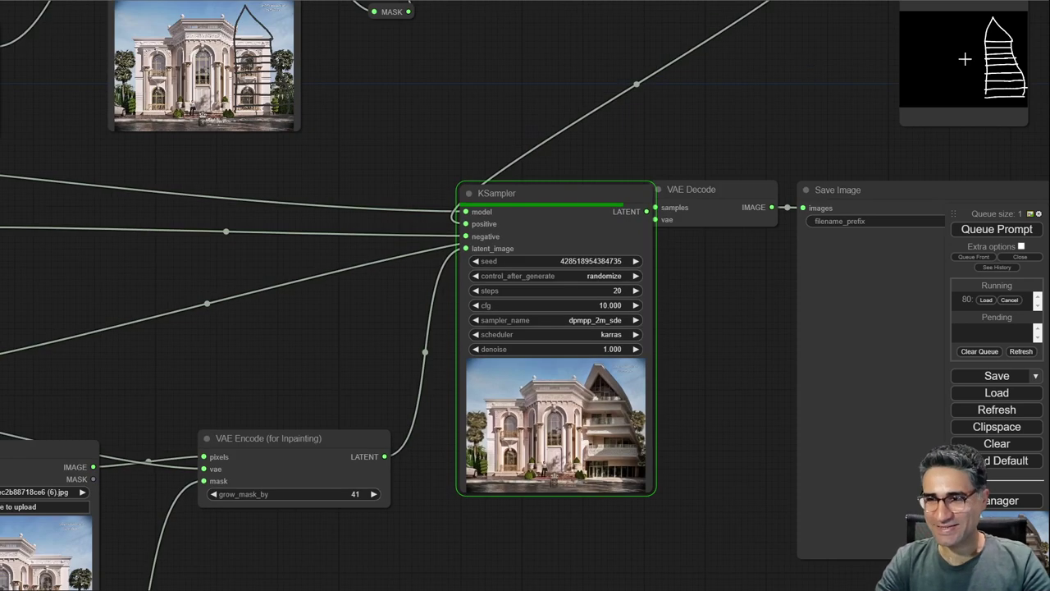
{"action": "scroll", "coordinate": [703, 341], "scroll_direction": "up", "scroll_amount": 10}
{"action": "left_click_drag", "start_coordinate": [778, 372], "coordinate": [779, 175]}
{"action": "scroll", "coordinate": [778, 175], "scroll_direction": "up", "scroll_amount": 5}
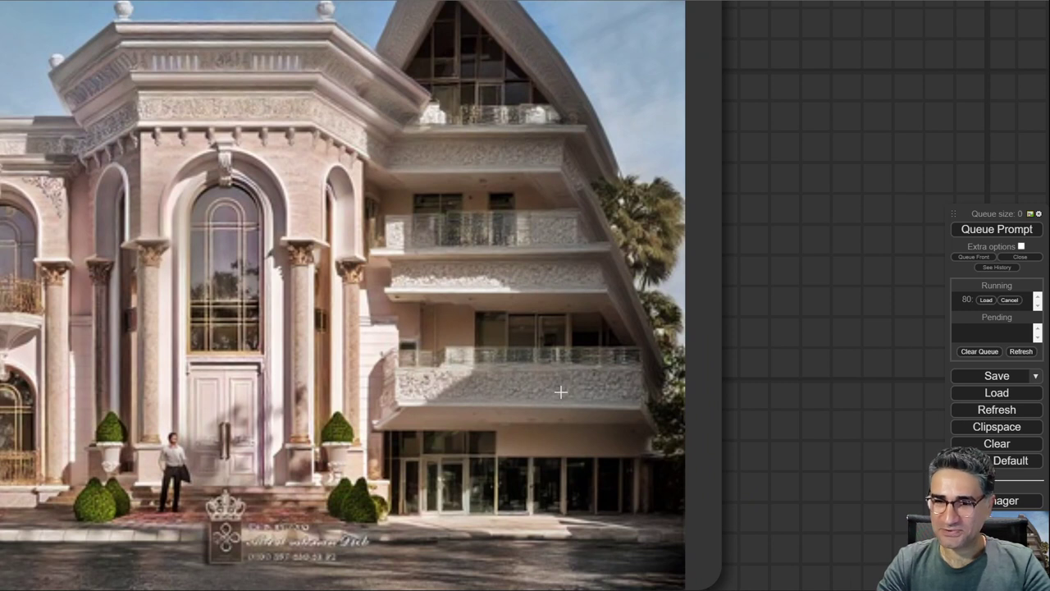
Examine the finished villa rendering in the Save Image node, including the tower's gable glazing, ornamented balconies and facade junction
{"action": "scroll", "coordinate": [562, 370], "scroll_direction": "down", "scroll_amount": 5}
{"action": "scroll", "coordinate": [656, 347], "scroll_direction": "up", "scroll_amount": 4}
{"action": "scroll", "coordinate": [447, 129], "scroll_direction": "up", "scroll_amount": 5}
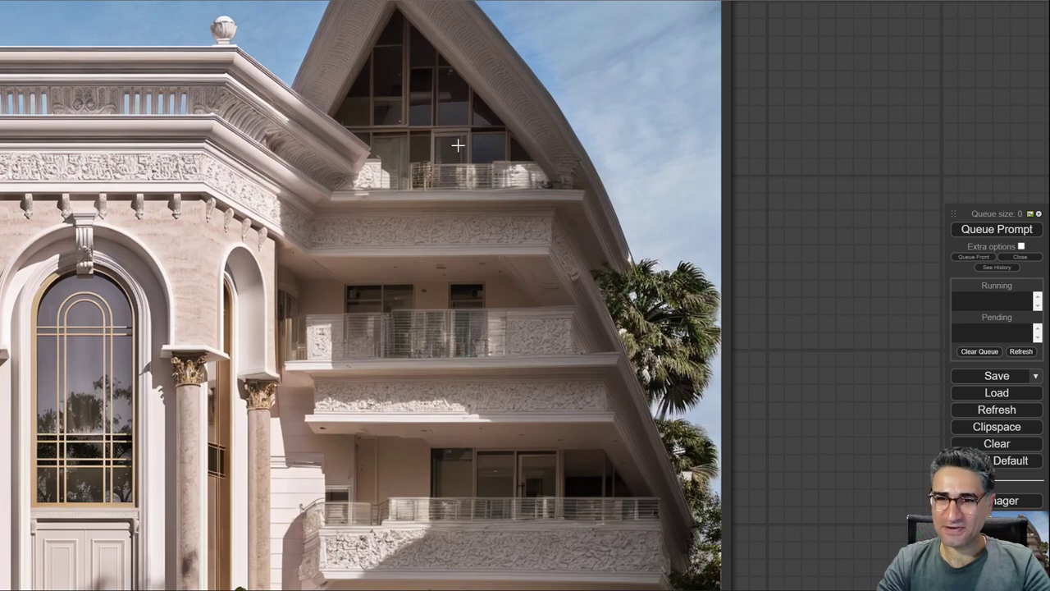
{"action": "scroll", "coordinate": [447, 128], "scroll_direction": "down", "scroll_amount": 4}
{"action": "scroll", "coordinate": [456, 112], "scroll_direction": "up", "scroll_amount": 3}
{"action": "scroll", "coordinate": [340, 151], "scroll_direction": "down", "scroll_amount": 1}
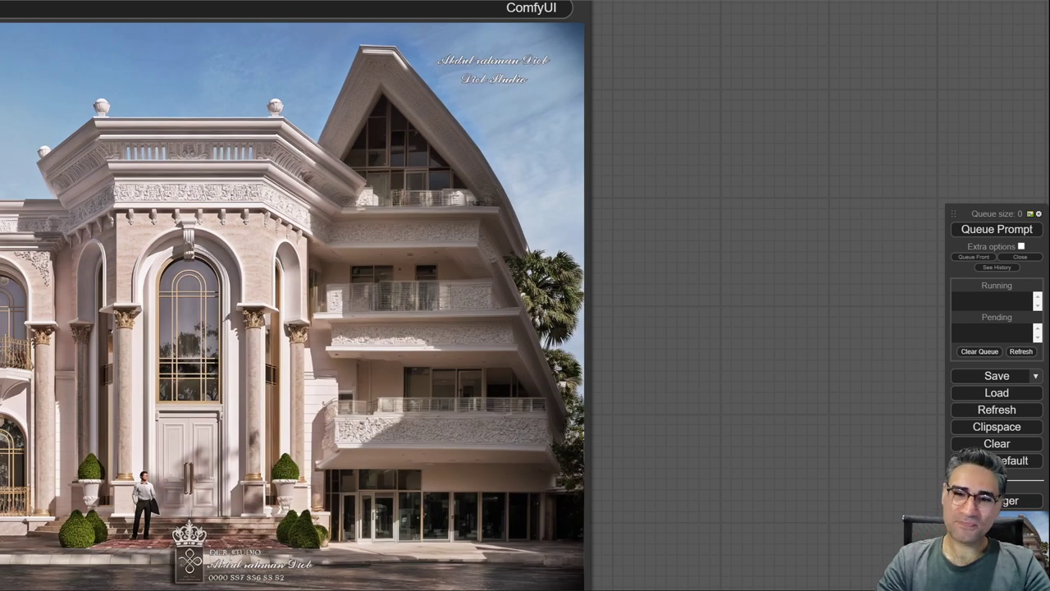
{"action": "scroll", "coordinate": [297, 369], "scroll_direction": "up", "scroll_amount": 7}
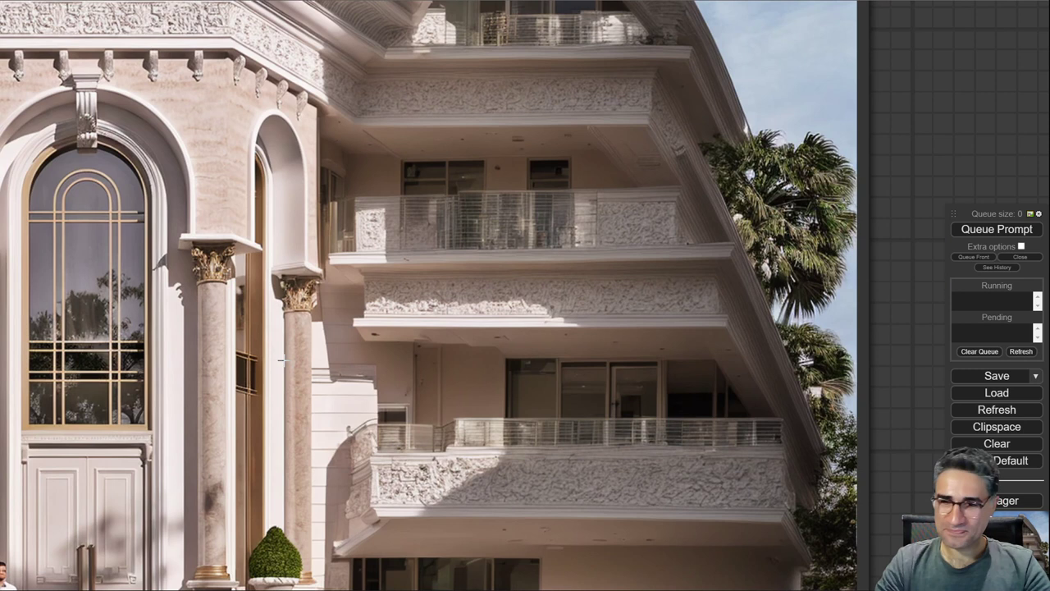
{"action": "scroll", "coordinate": [283, 358], "scroll_direction": "down", "scroll_amount": 10}
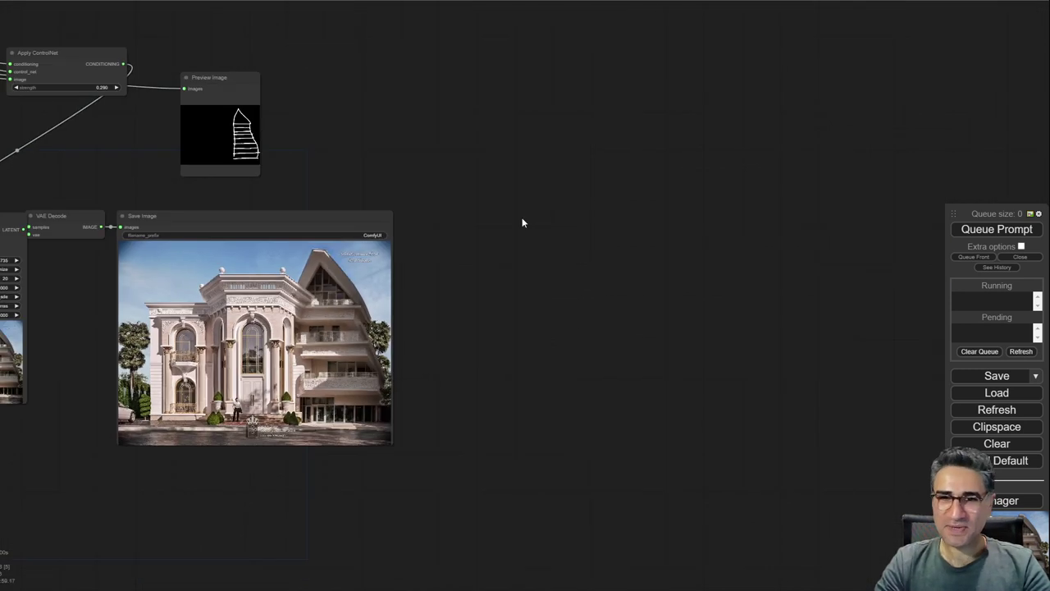
Compare the tower scribble in the Preview Image node with the building generated in the Save Image node
{"action": "scroll", "coordinate": [264, 125], "scroll_direction": "up", "scroll_amount": 5}
{"action": "scroll", "coordinate": [216, 165], "scroll_direction": "up", "scroll_amount": 1}
{"action": "left_click_drag", "start_coordinate": [300, 308], "coordinate": [496, 338]}
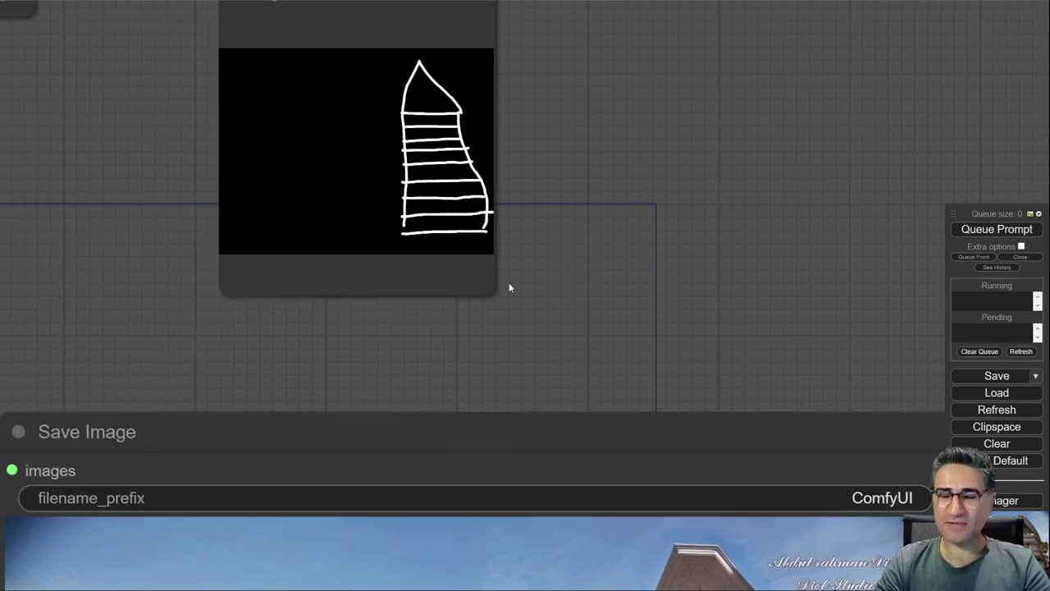
{"action": "left_click_drag", "start_coordinate": [539, 291], "coordinate": [473, 273]}
{"action": "scroll", "coordinate": [473, 287], "scroll_direction": "down", "scroll_amount": 3}
{"action": "left_click_drag", "start_coordinate": [474, 312], "coordinate": [488, 64]}
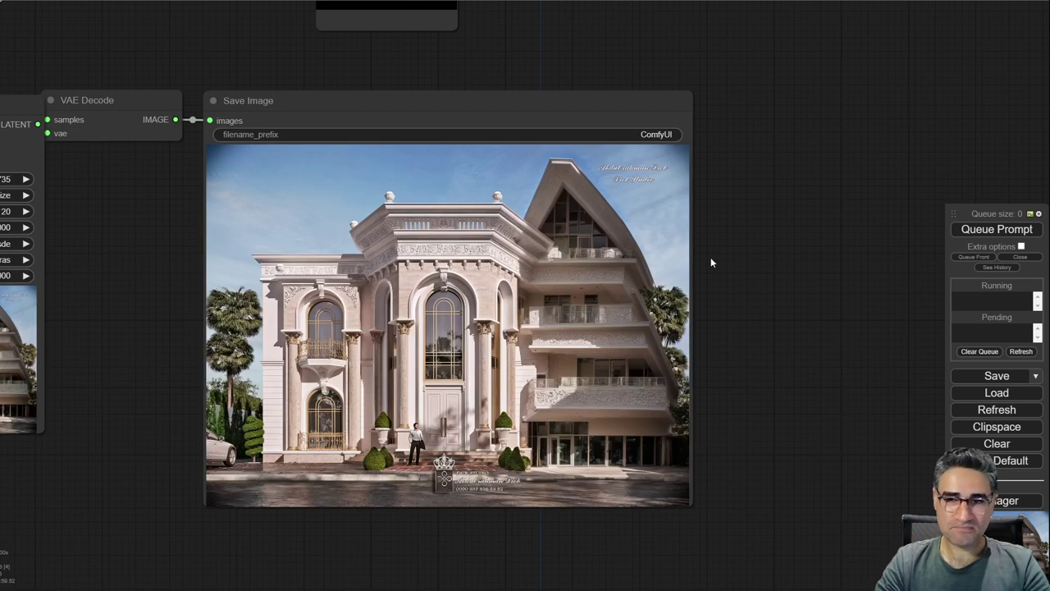
{"action": "scroll", "coordinate": [652, 290], "scroll_direction": "up", "scroll_amount": 5}
{"action": "scroll", "coordinate": [588, 272], "scroll_direction": "down", "scroll_amount": 9}
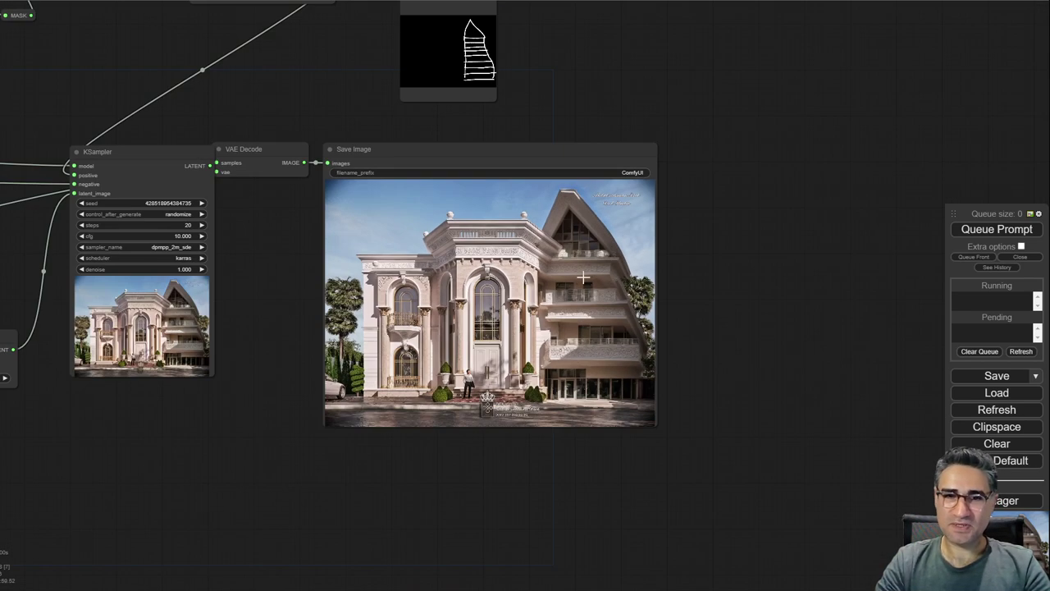
Load the garden bridge workflow and inspect its source photo landscape-garden-1.jpg and the inpainting mask in the lower Load Image node
{"action": "left_click_drag", "start_coordinate": [112, 461], "coordinate": [536, 391]}
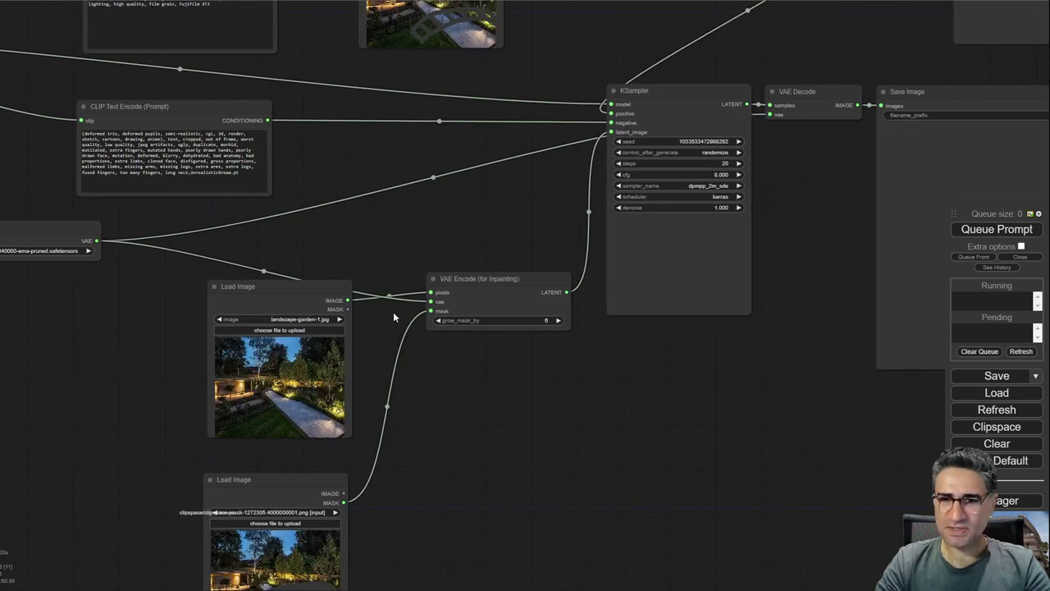
{"action": "scroll", "coordinate": [295, 443], "scroll_direction": "up", "scroll_amount": 5}
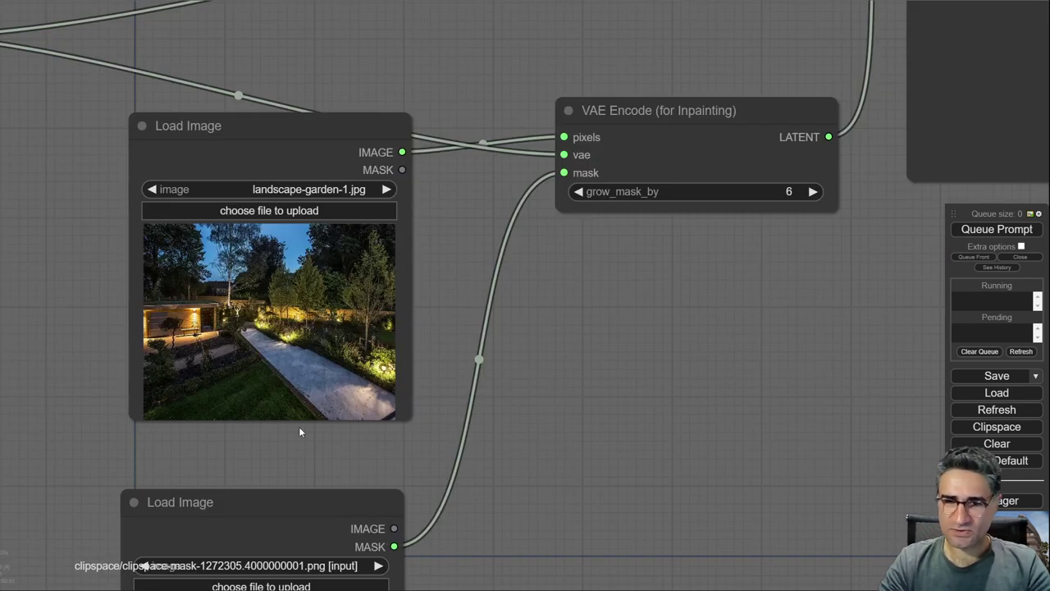
{"action": "scroll", "coordinate": [285, 372], "scroll_direction": "up", "scroll_amount": 3}
{"action": "left_click_drag", "start_coordinate": [172, 544], "coordinate": [338, 499]}
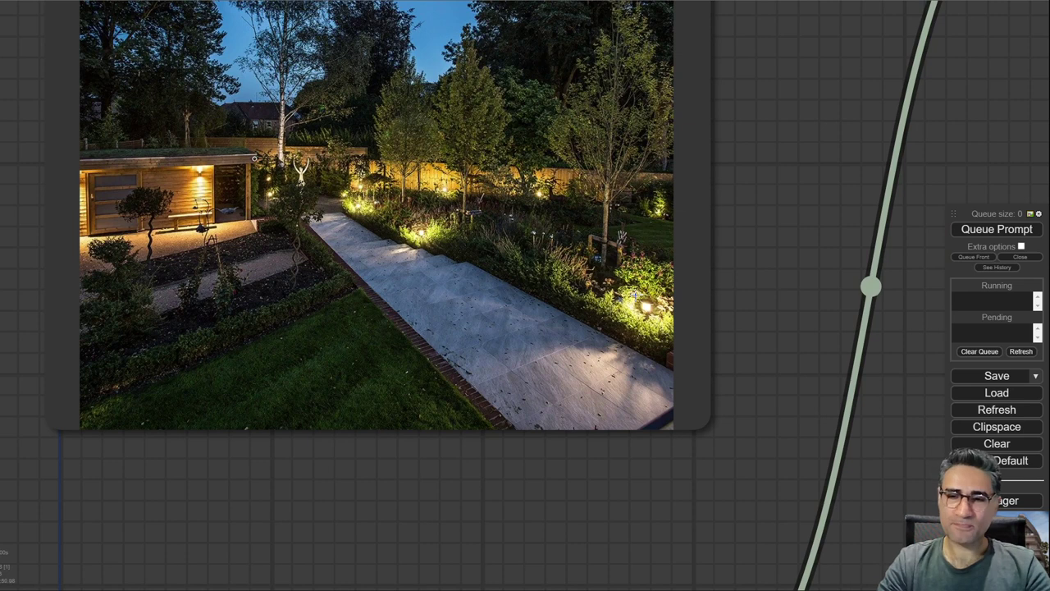
{"action": "scroll", "coordinate": [625, 374], "scroll_direction": "down", "scroll_amount": 4}
{"action": "scroll", "coordinate": [499, 282], "scroll_direction": "up", "scroll_amount": 4}
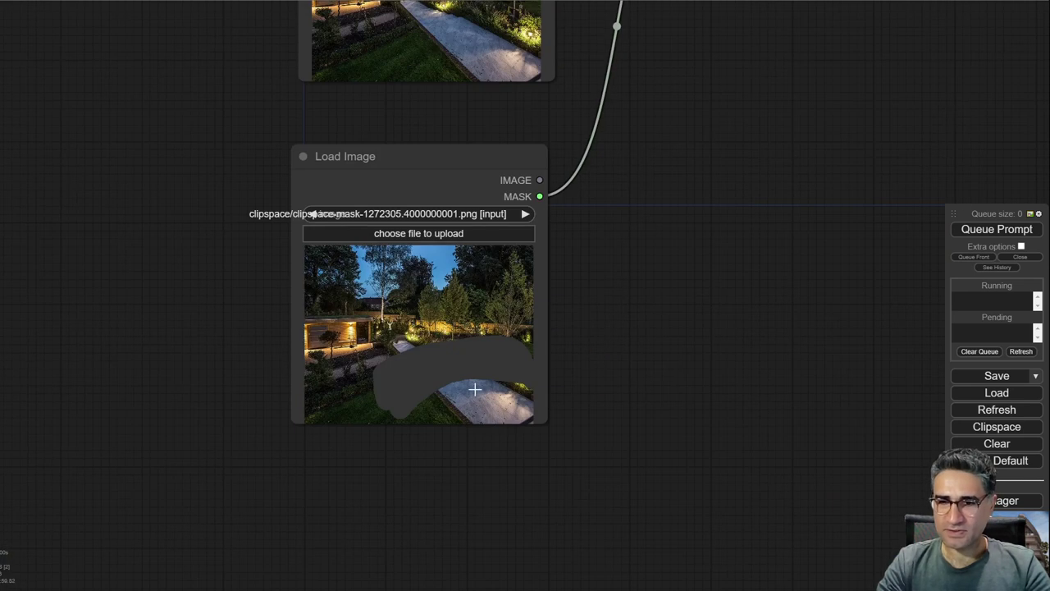
Check the arched bridge scribble in Load Image (as Mask) and the wooden bridge prompt, and queue the garden workflow
{"action": "scroll", "coordinate": [574, 312], "scroll_direction": "down", "scroll_amount": 3}
{"action": "left_click_drag", "start_coordinate": [614, 258], "coordinate": [643, 528]}
{"action": "scroll", "coordinate": [643, 527], "scroll_direction": "down", "scroll_amount": 2}
{"action": "scroll", "coordinate": [560, 408], "scroll_direction": "down", "scroll_amount": 2}
{"action": "scroll", "coordinate": [574, 180], "scroll_direction": "up", "scroll_amount": 6}
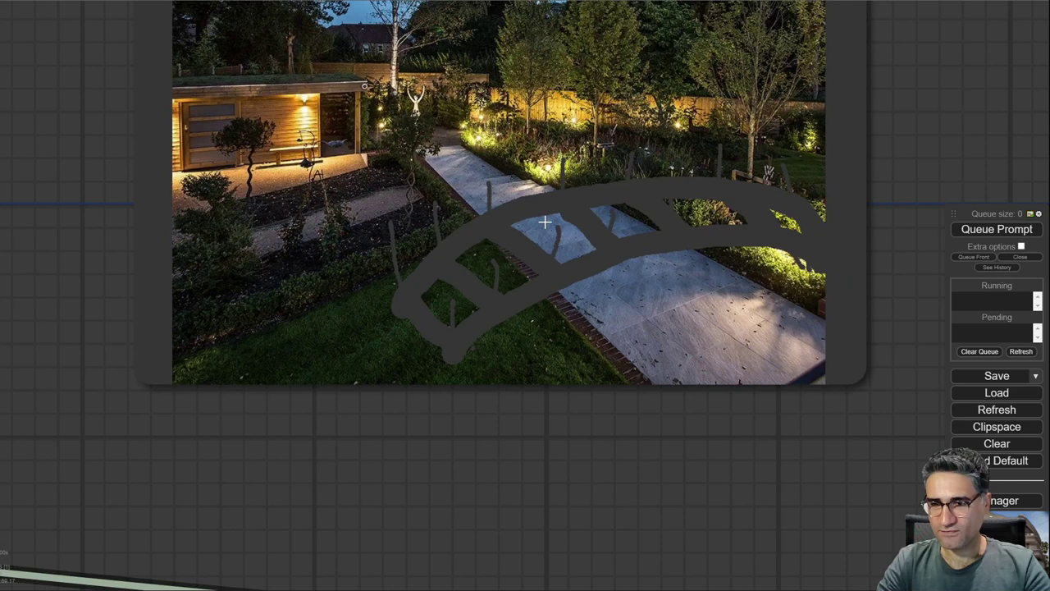
{"action": "scroll", "coordinate": [820, 205], "scroll_direction": "down", "scroll_amount": 5}
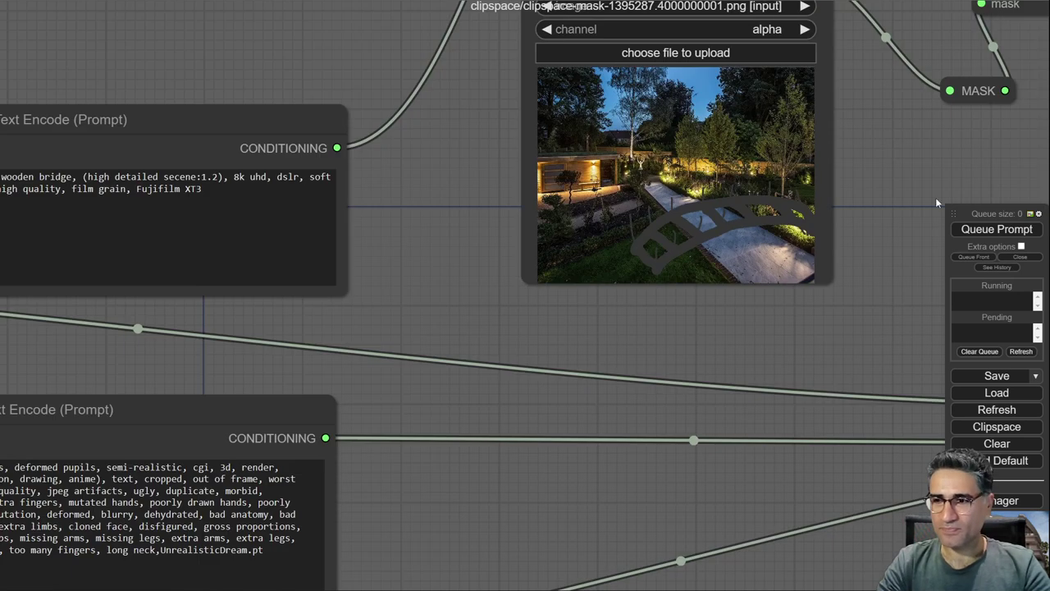
{"action": "scroll", "coordinate": [553, 244], "scroll_direction": "down", "scroll_amount": 6}
{"action": "left_click", "coordinate": [997, 229]}
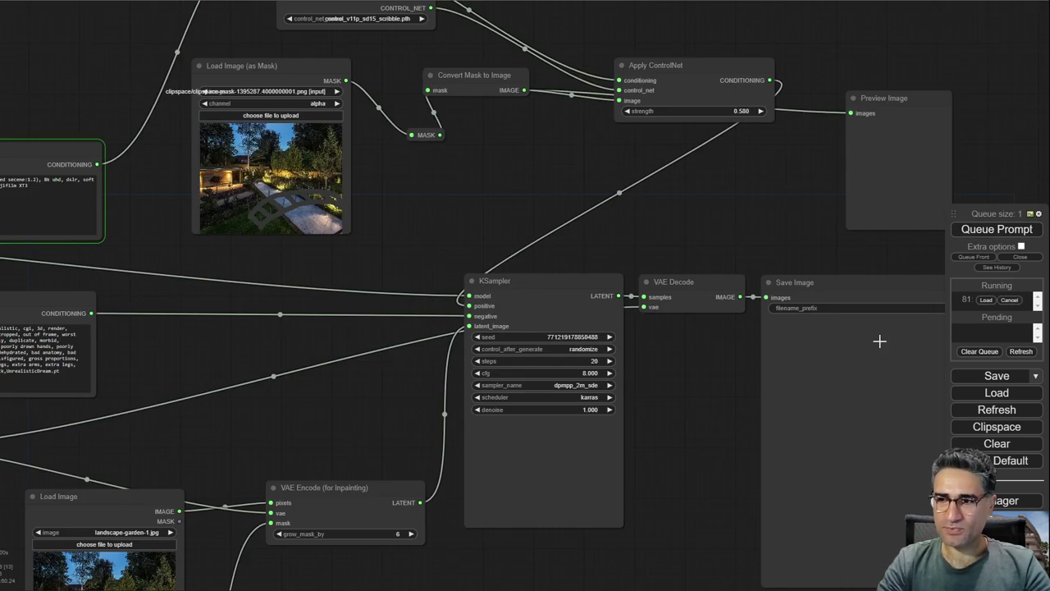
Follow the wooden bridge forming over the garden path in the KSampler preview
{"action": "left_click_drag", "start_coordinate": [706, 423], "coordinate": [637, 235]}
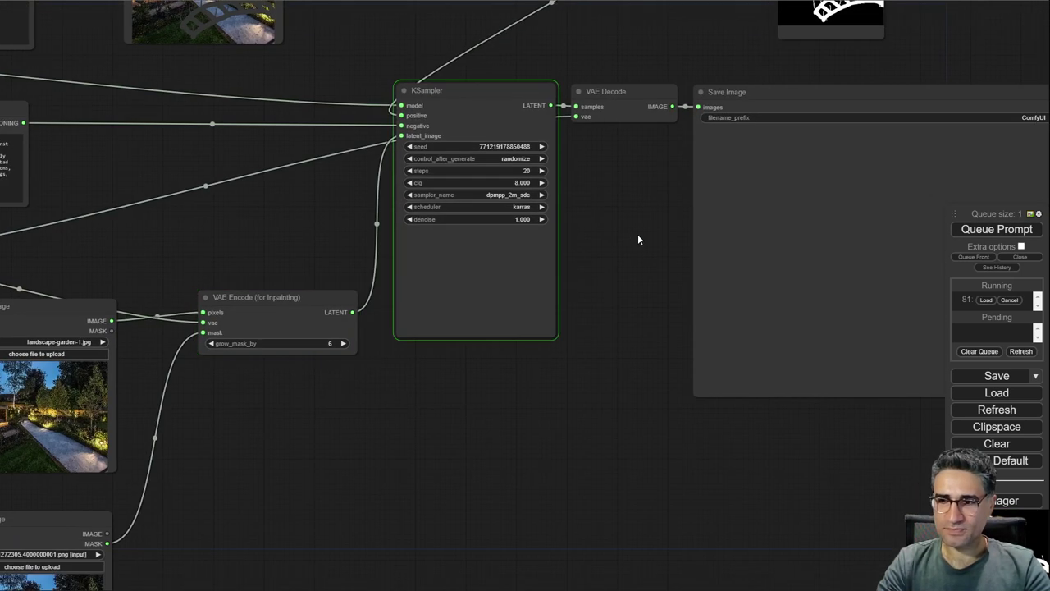
{"action": "scroll", "coordinate": [493, 306], "scroll_direction": "up", "scroll_amount": 12}
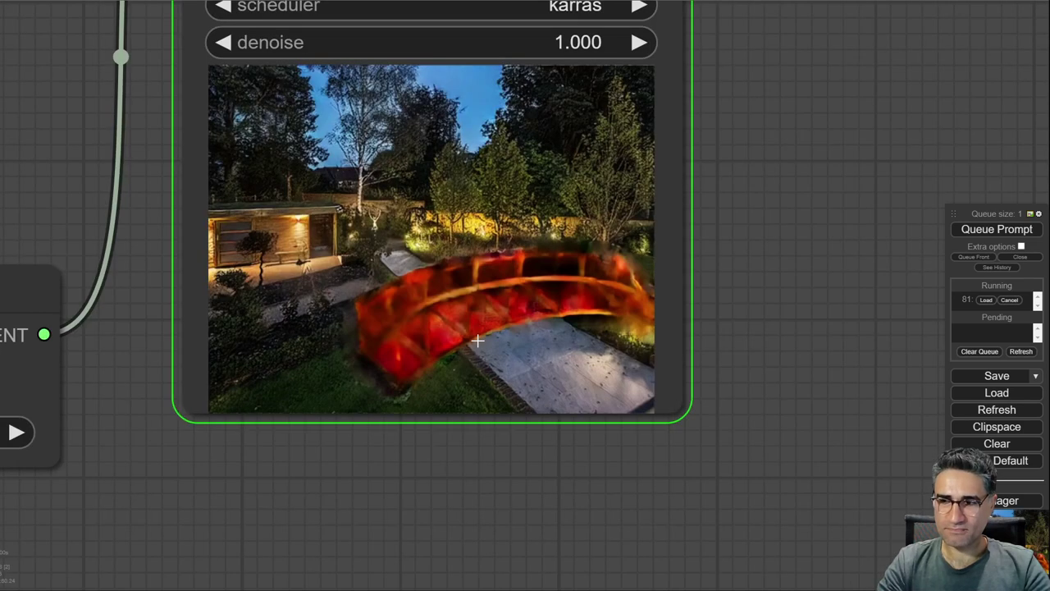
{"action": "scroll", "coordinate": [467, 333], "scroll_direction": "up", "scroll_amount": 2}
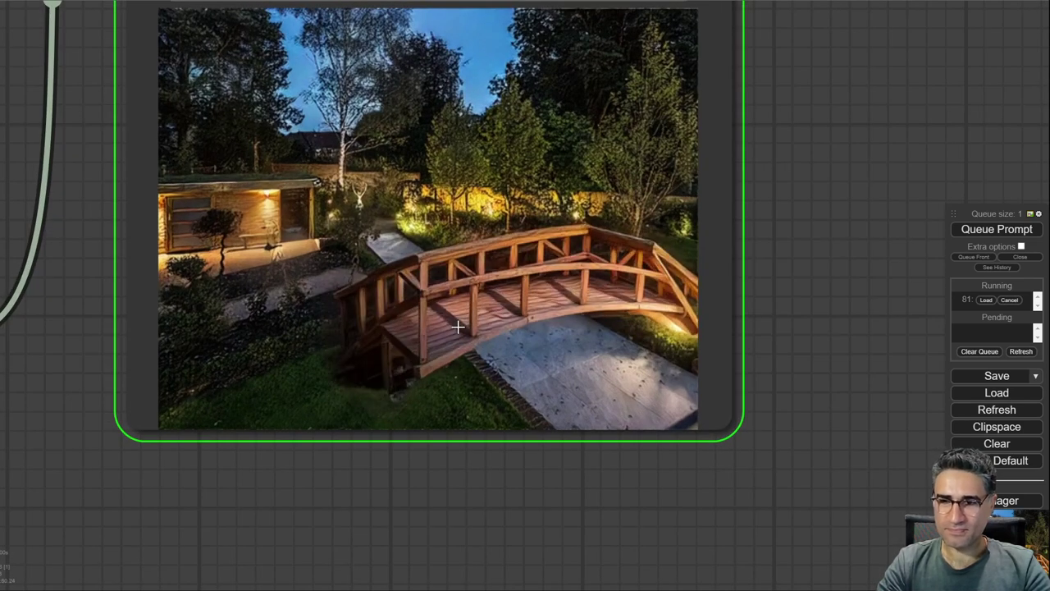
{"action": "scroll", "coordinate": [458, 328], "scroll_direction": "up", "scroll_amount": 2}
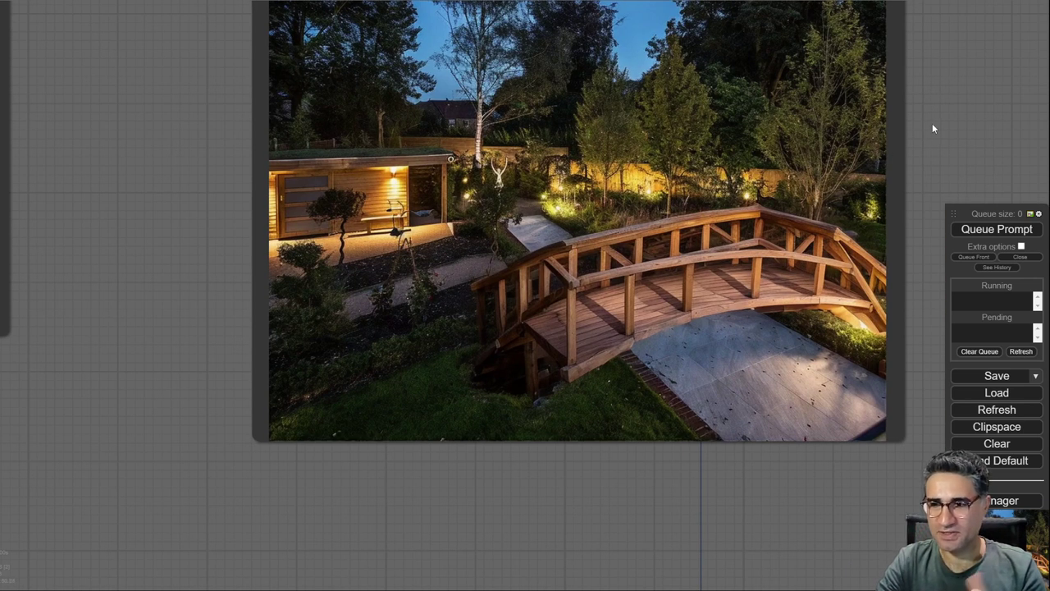
Examine the finished bridge rendering in the Save Image node and review the garden workflow's overall node layout
{"action": "left_click_drag", "start_coordinate": [932, 129], "coordinate": [813, 141]}
{"action": "scroll", "coordinate": [517, 283], "scroll_direction": "up", "scroll_amount": 5}
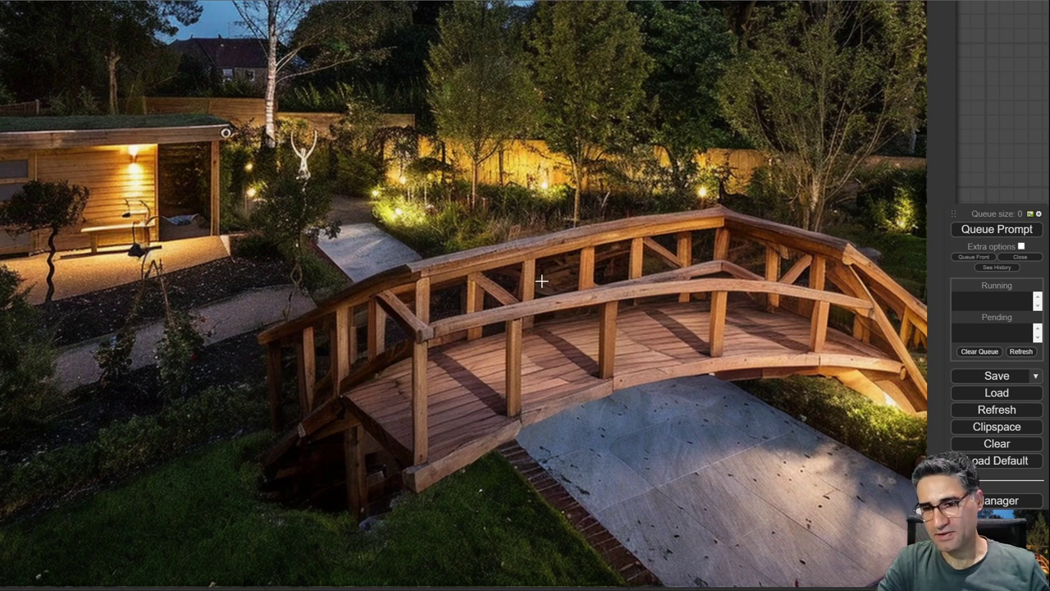
{"action": "key", "text": "Escape"}
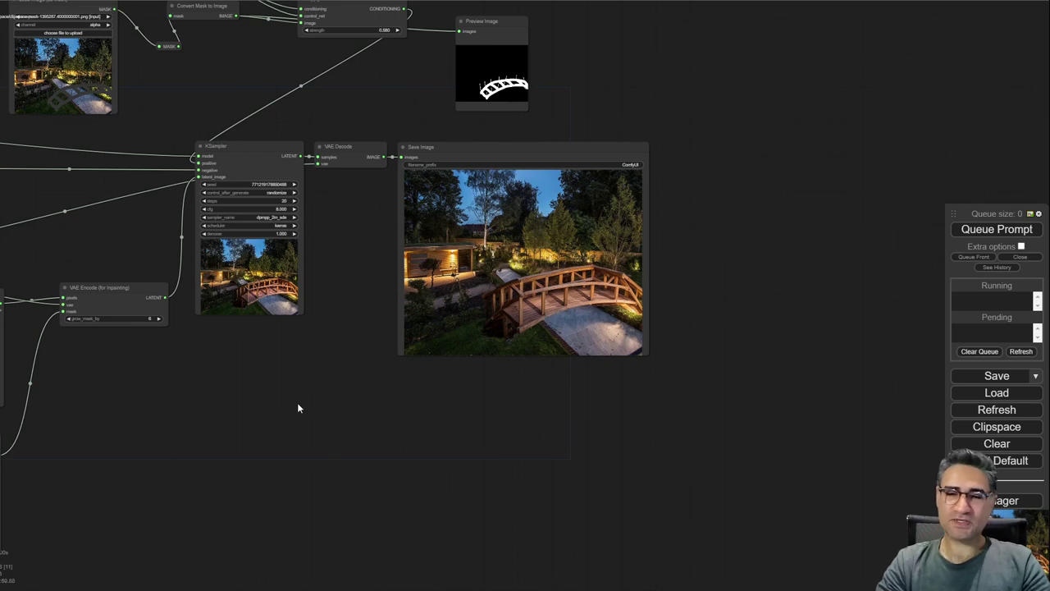
{"action": "left_click_drag", "start_coordinate": [237, 433], "coordinate": [494, 463]}
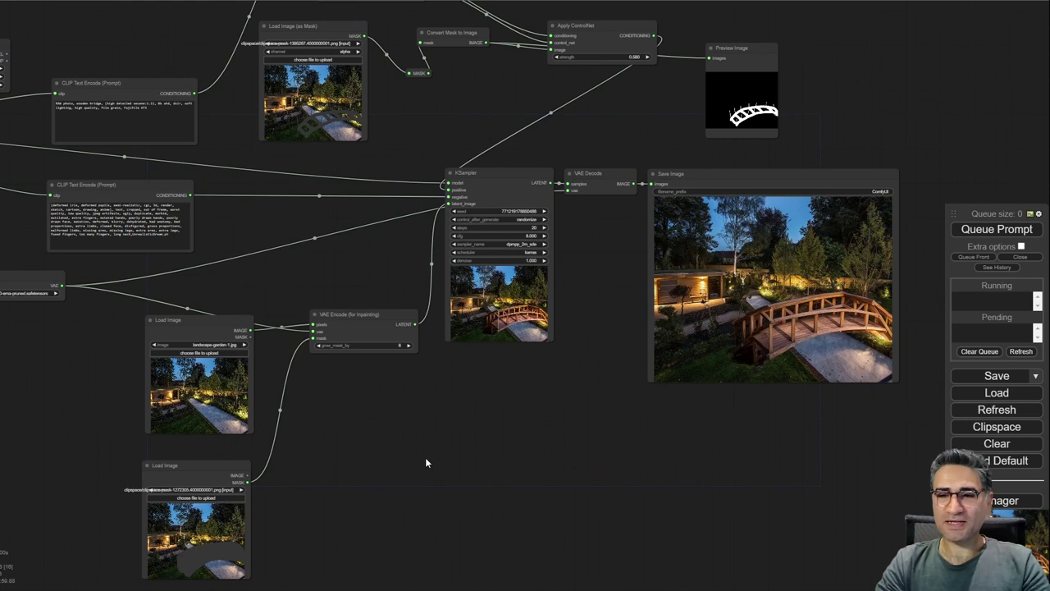